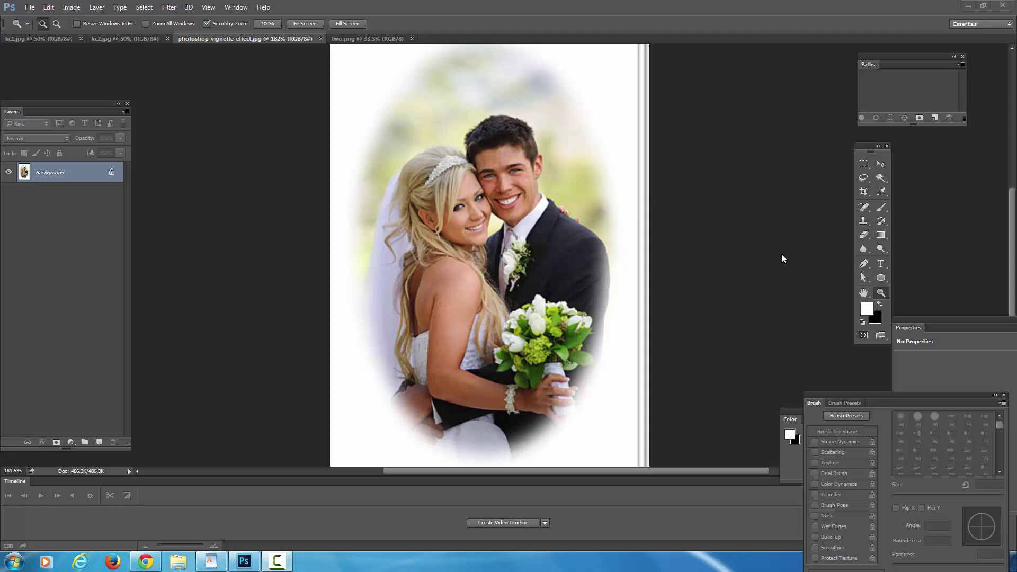
Step: Close photoshop-vignette-effect.jpg and examine the finished composite two.png alongside the source photos kc1.jpg and kc2.jpg
click(321, 39)
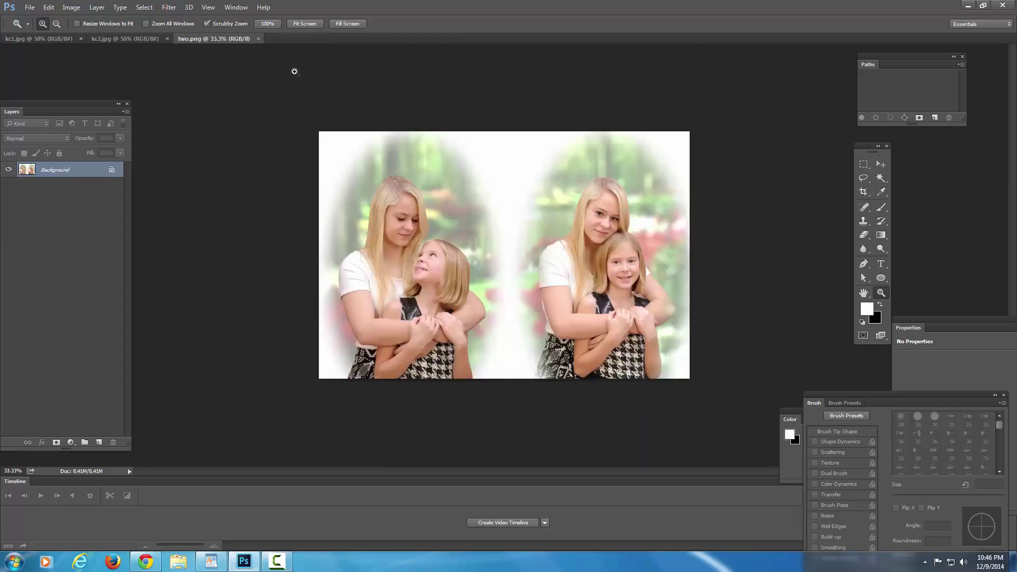
click(444, 252)
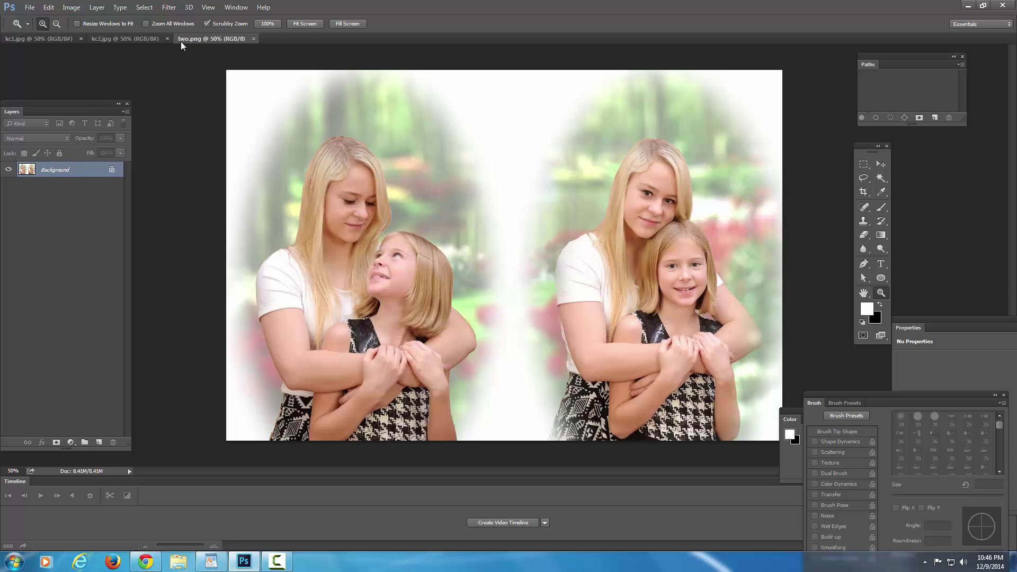
click(145, 40)
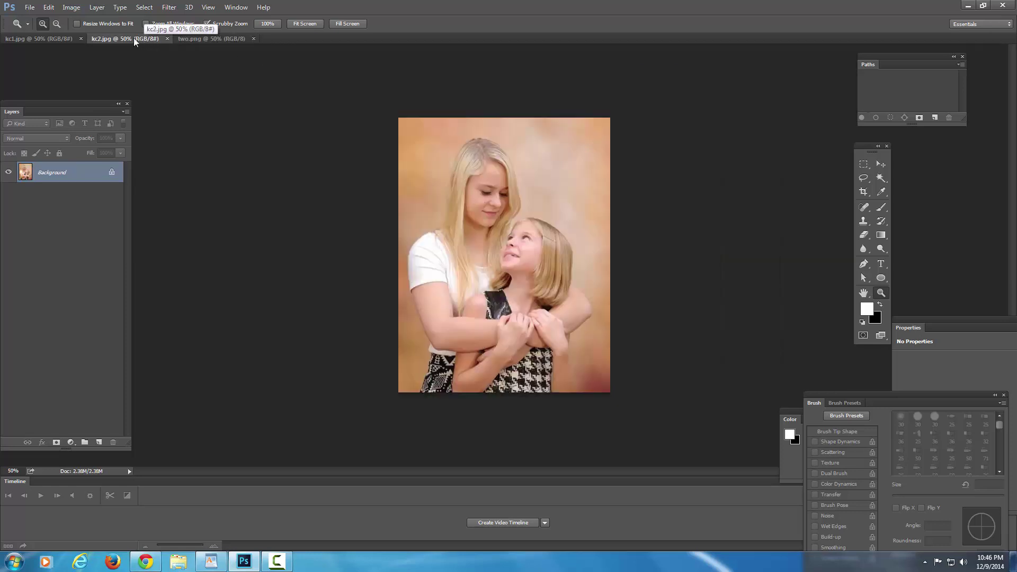
click(57, 39)
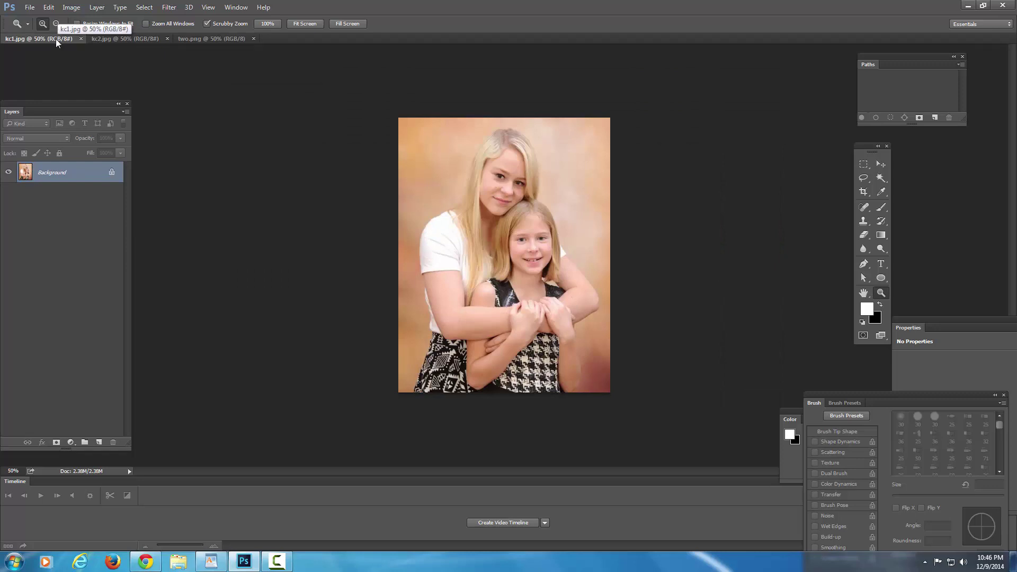
click(94, 41)
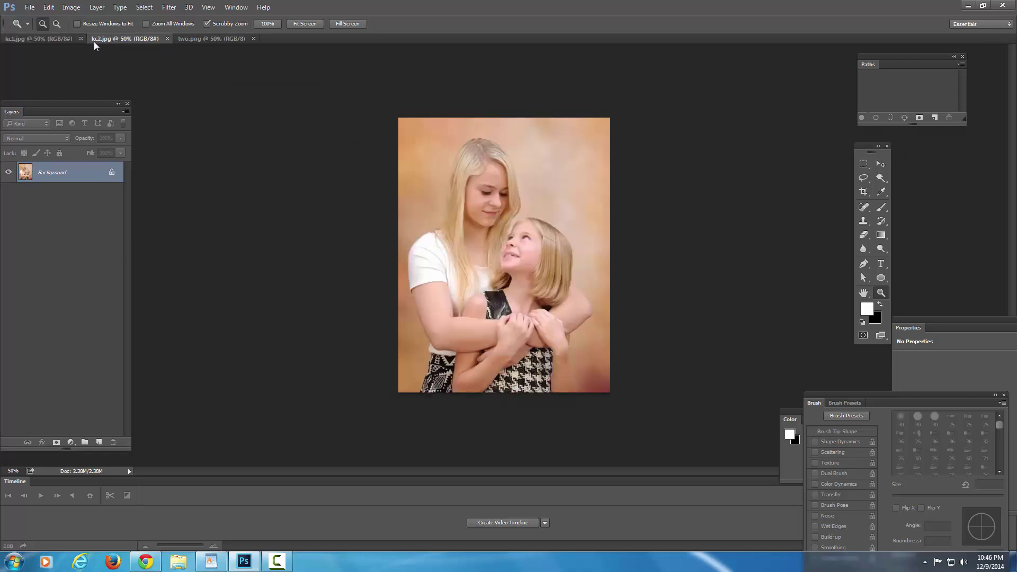
click(54, 40)
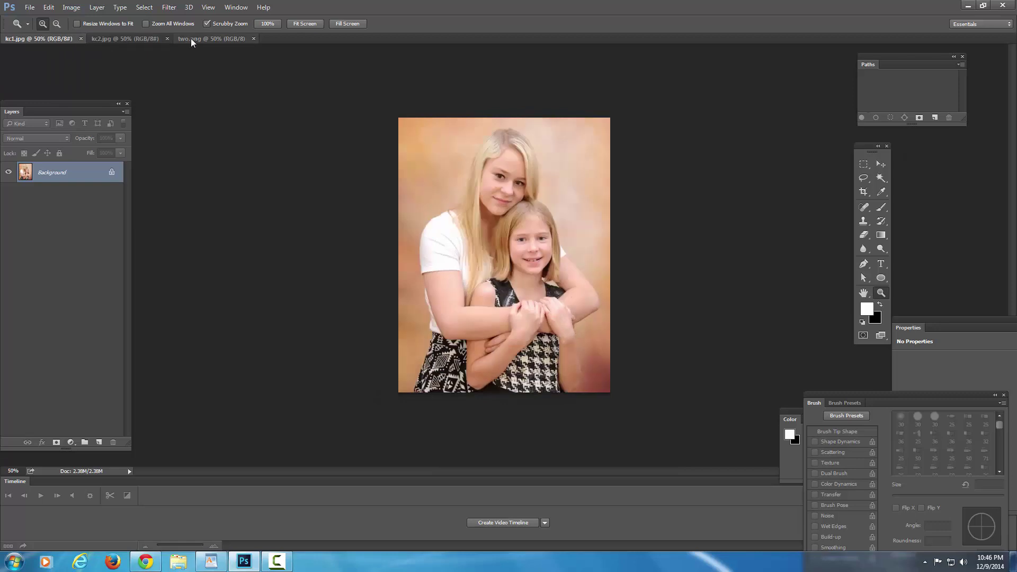
click(190, 38)
click(125, 37)
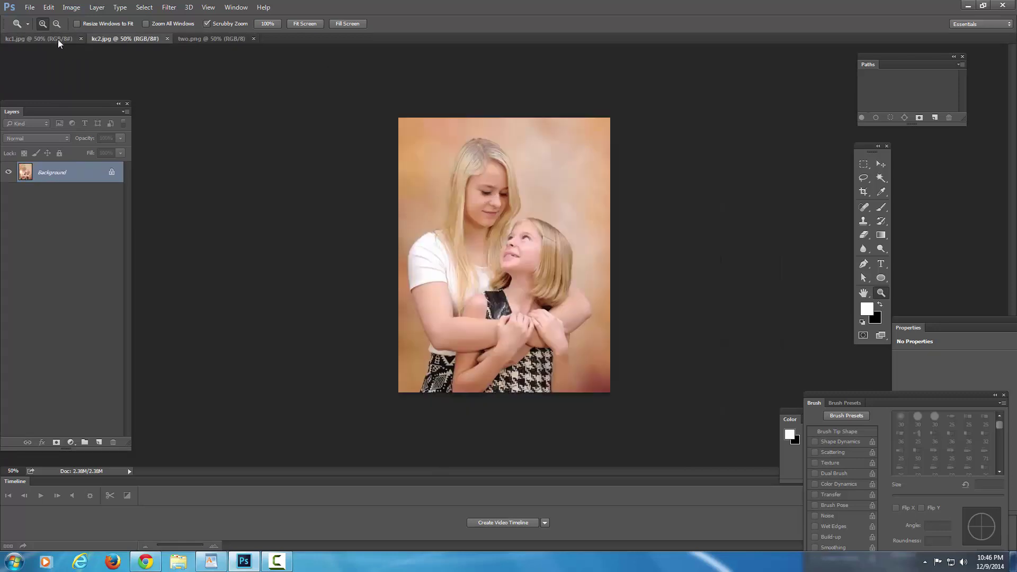
click(56, 39)
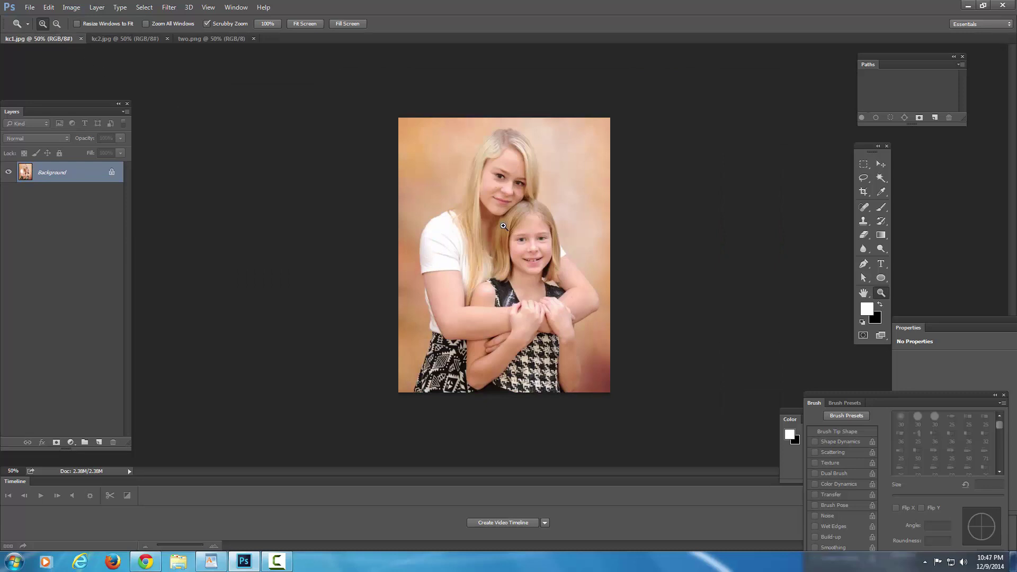
Step: Select the backdrop around the two girls in kc1.jpg with the Lasso tool, following their outline and enclosing the canvas edges
drag(503, 226, 591, 224)
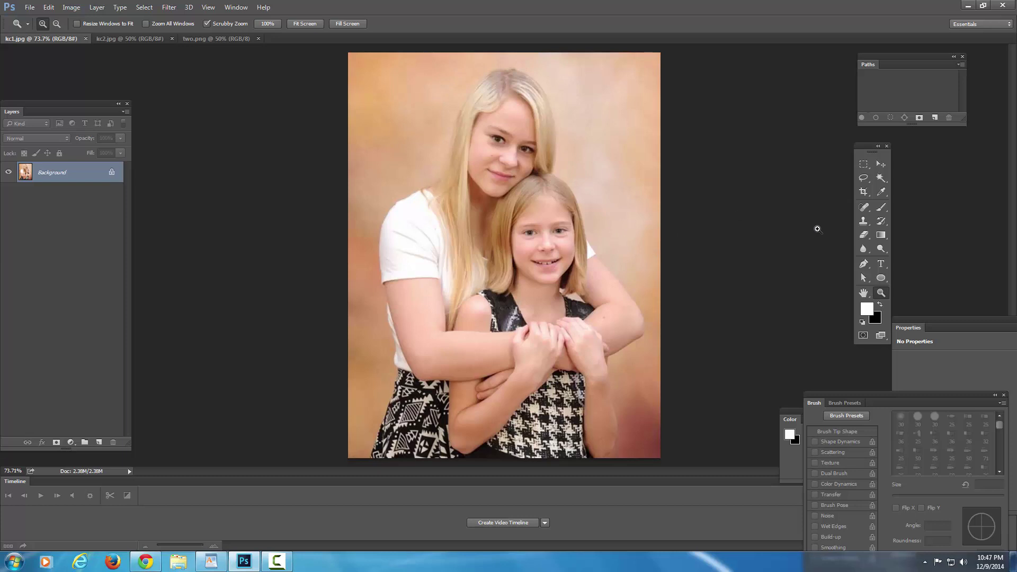
click(864, 179)
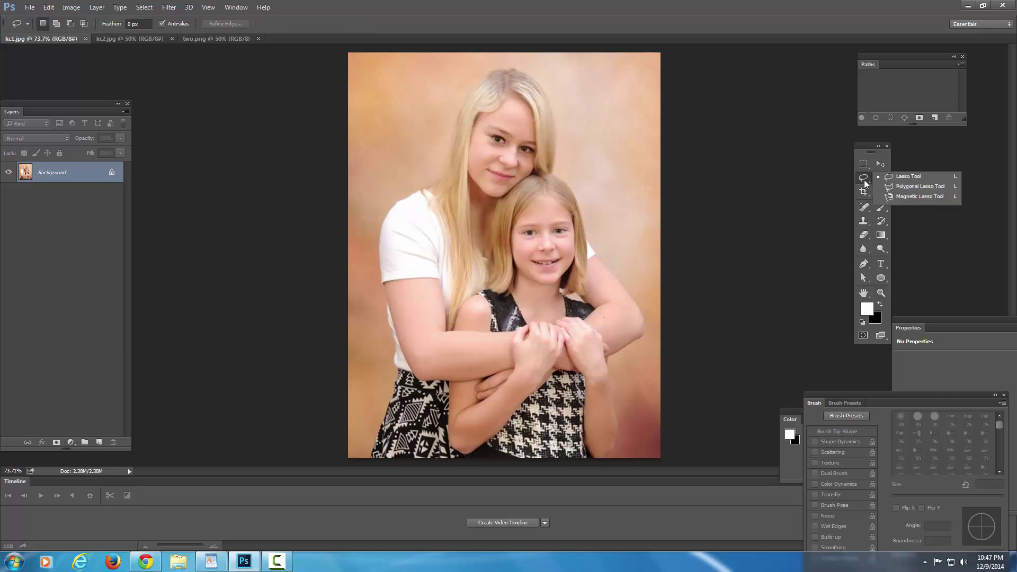
click(898, 180)
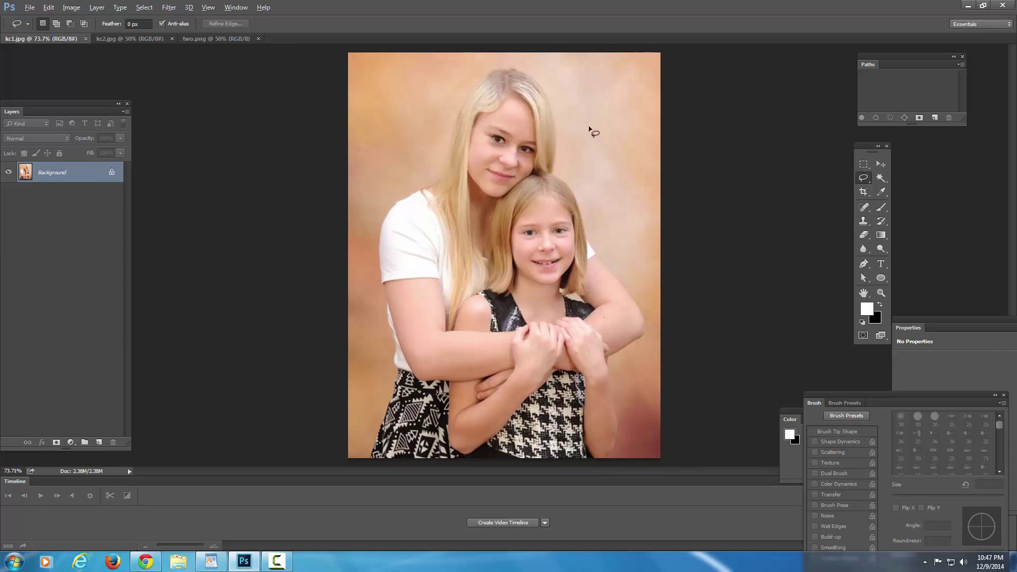
mouse_move(588, 126)
mouse_down()
mouse_move(623, 128)
mouse_move(630, 166)
mouse_move(593, 162)
mouse_up()
alt+click(594, 161)
click(624, 187)
mouse_move(620, 436)
mouse_down()
mouse_move(610, 358)
mouse_move(645, 341)
mouse_move(655, 309)
mouse_move(649, 318)
mouse_move(636, 263)
mouse_move(636, 296)
mouse_move(594, 244)
mouse_move(585, 199)
mouse_move(554, 171)
mouse_move(558, 132)
mouse_move(540, 80)
mouse_move(505, 66)
mouse_move(476, 75)
mouse_move(459, 100)
mouse_move(434, 178)
mouse_move(387, 205)
mouse_move(376, 295)
mouse_move(395, 368)
mouse_move(381, 432)
mouse_move(366, 460)
mouse_move(328, 460)
mouse_move(332, 48)
mouse_move(686, 48)
mouse_move(688, 462)
mouse_up()
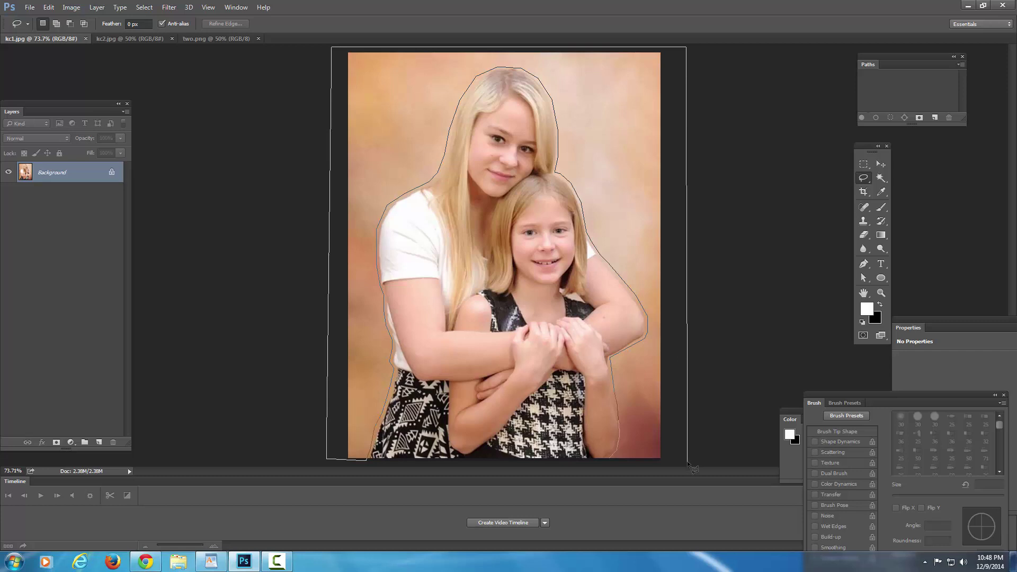
drag(691, 466, 691, 465)
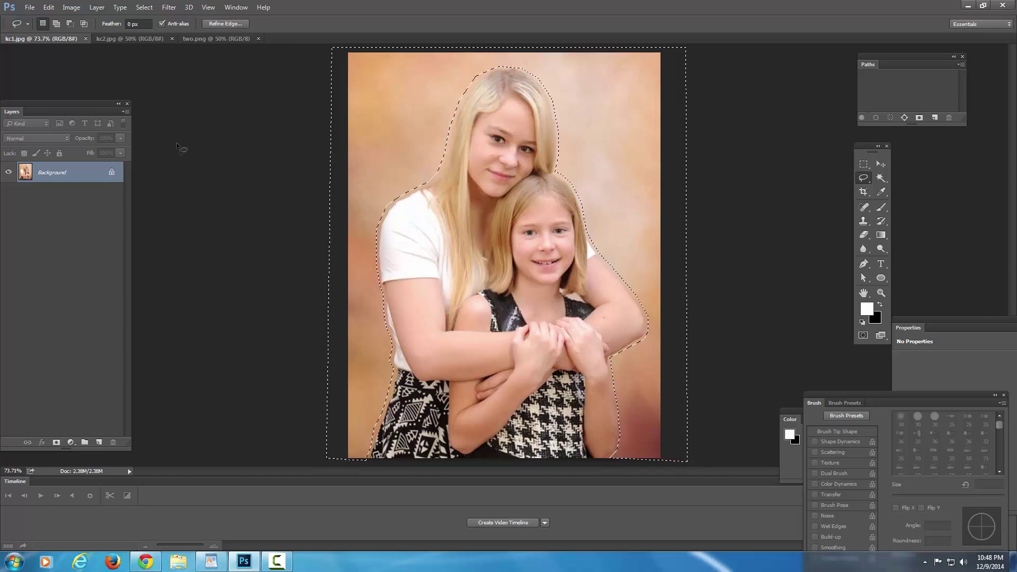
Step: Move the Layers panel closer to the photo and swap the colours to black foreground and white background
drag(93, 106, 254, 91)
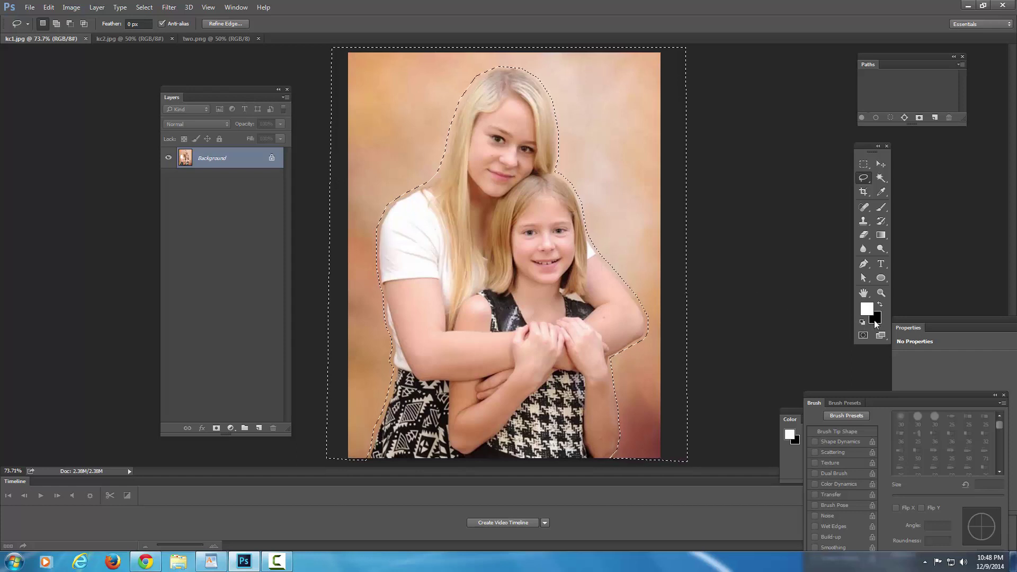
click(879, 304)
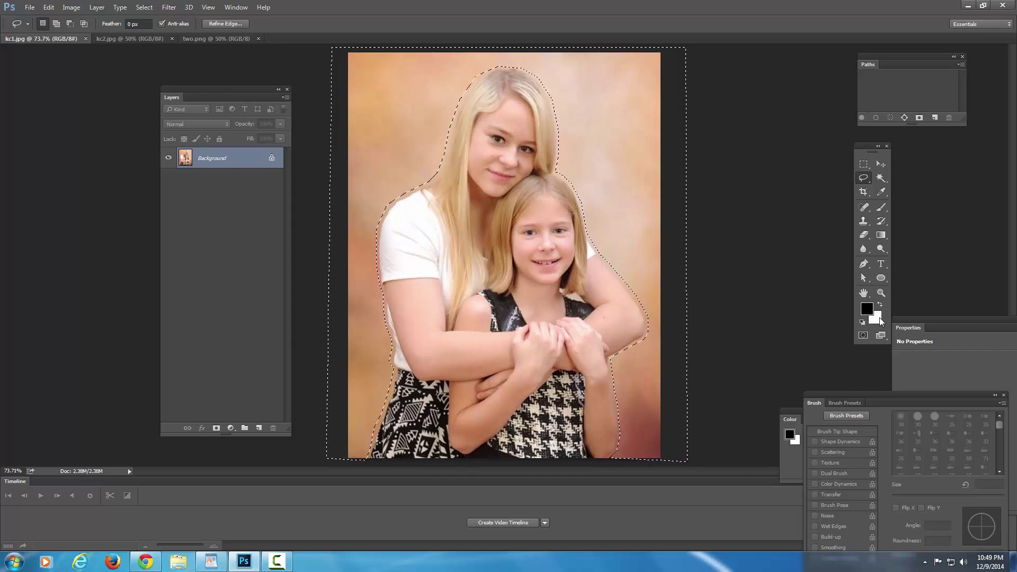
key(shift+F5)
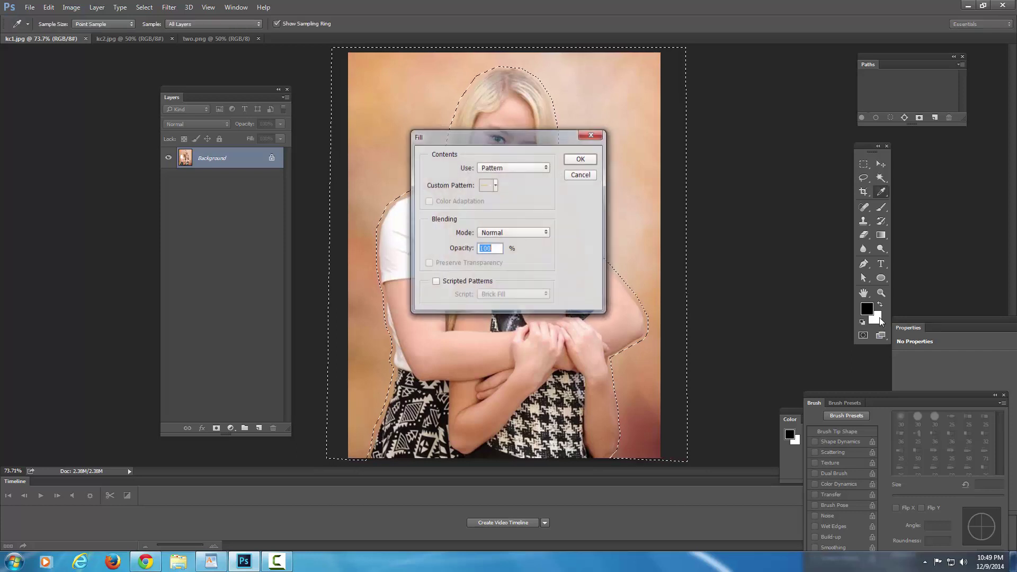
click(581, 175)
key(l)
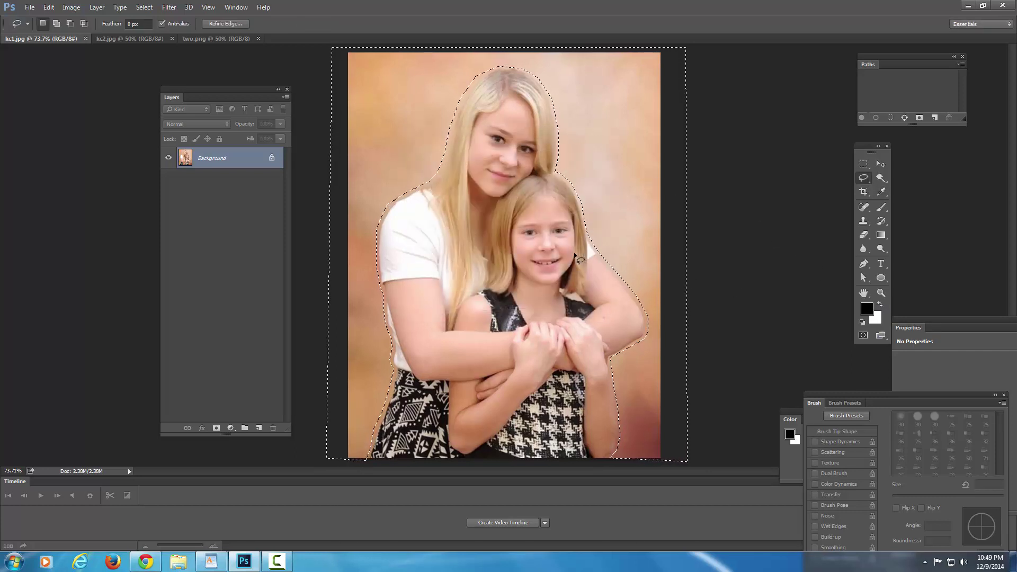
key(shift+F5)
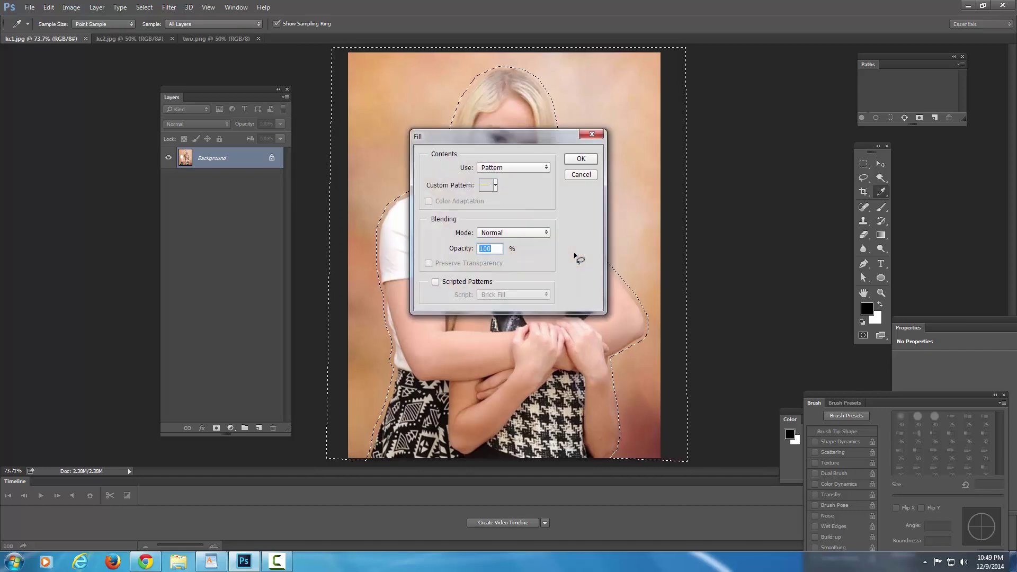
click(589, 136)
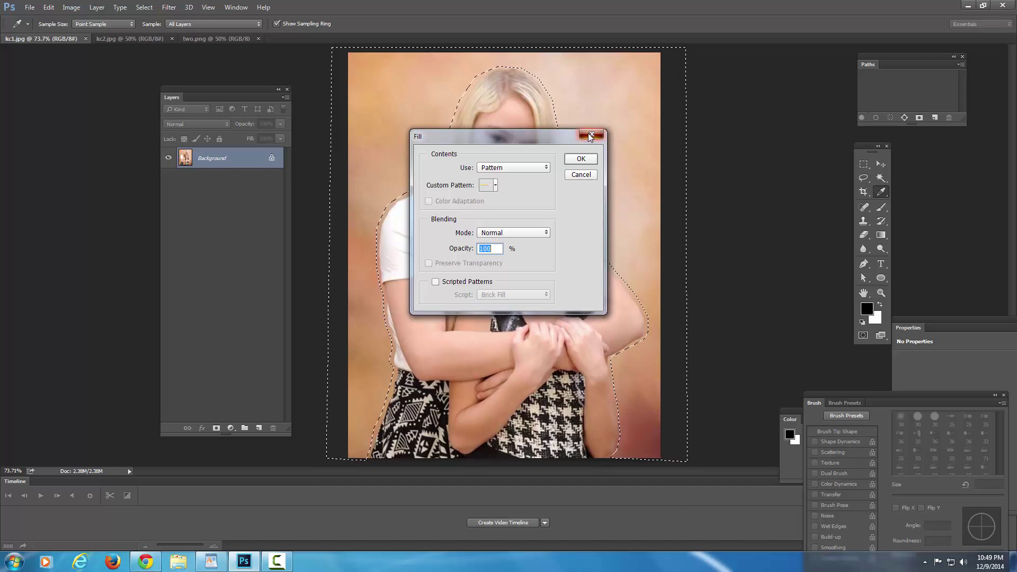
key(l)
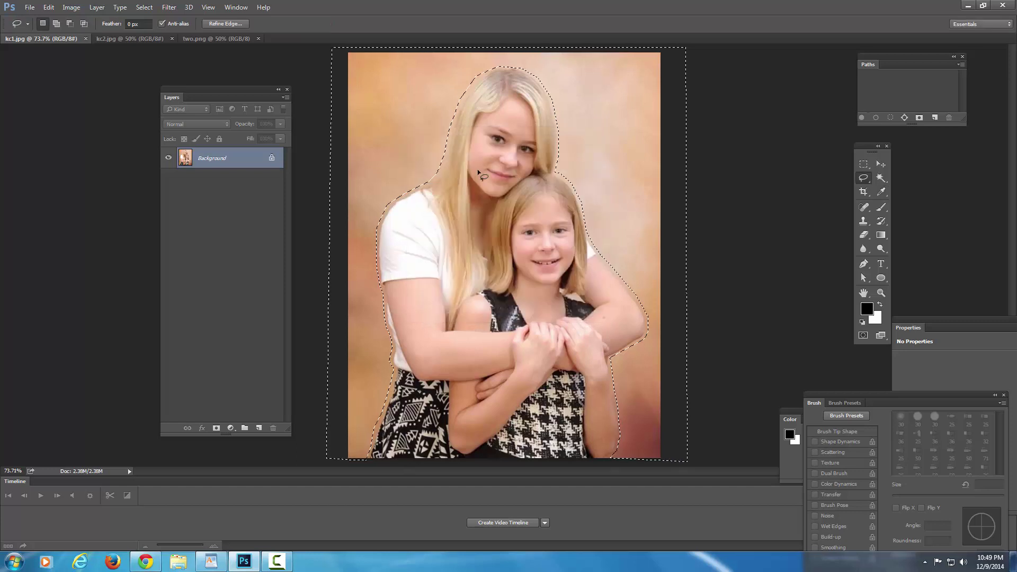
Step: Convert the Background to a regular layer, delete the selected backdrop around the girls and clear the selection
double_click(224, 160)
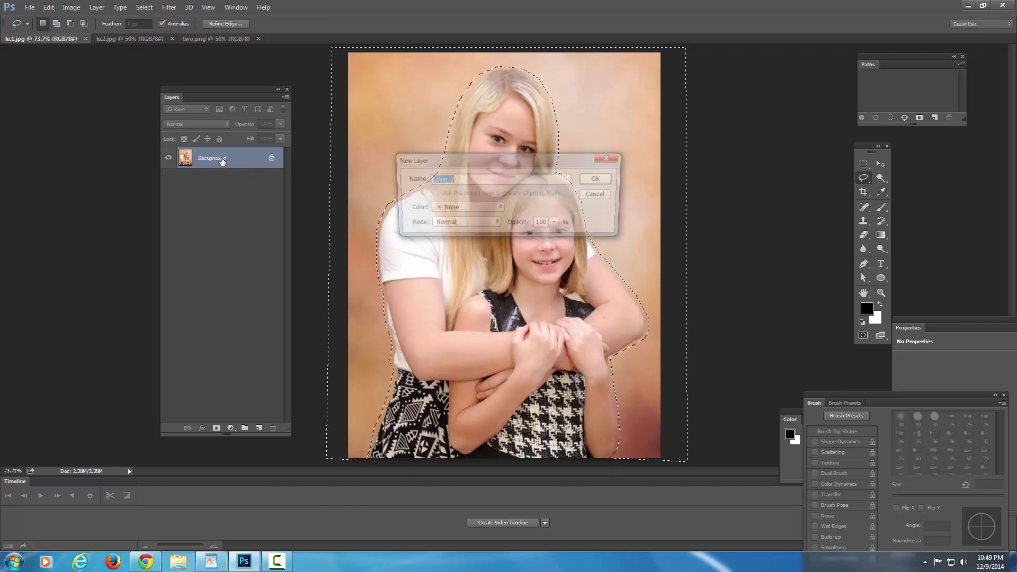
click(595, 179)
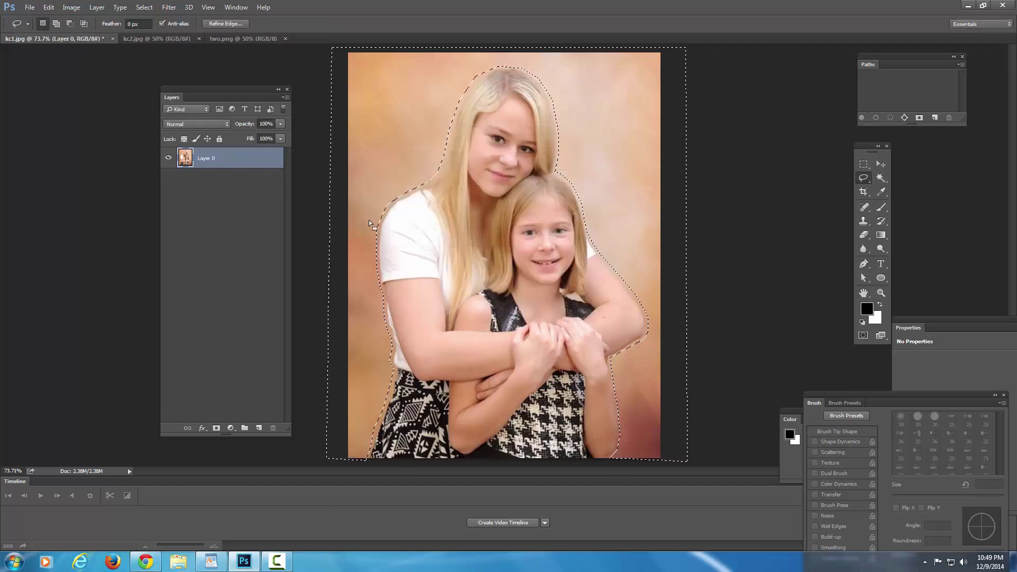
key(Delete)
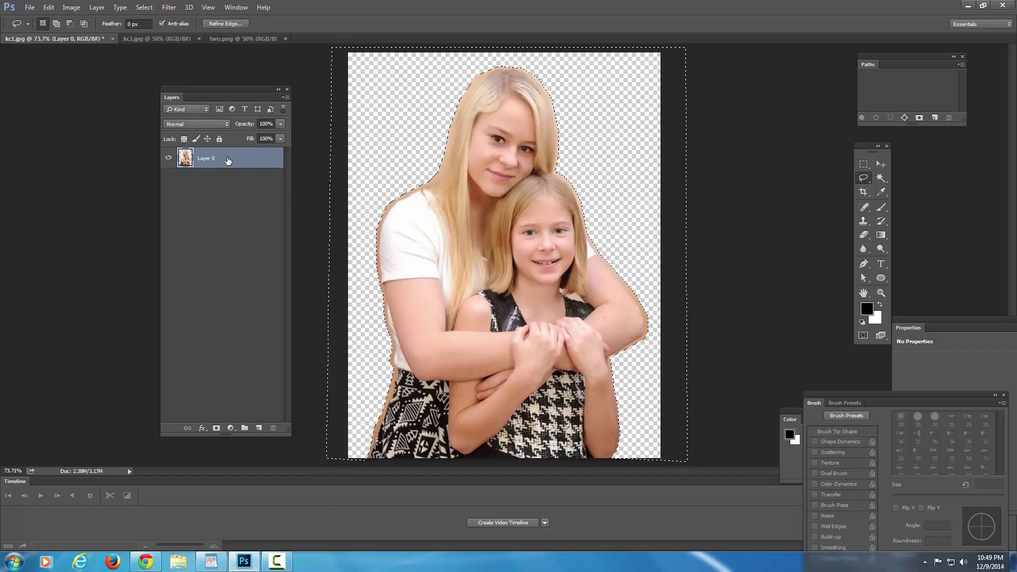
click(863, 165)
click(718, 169)
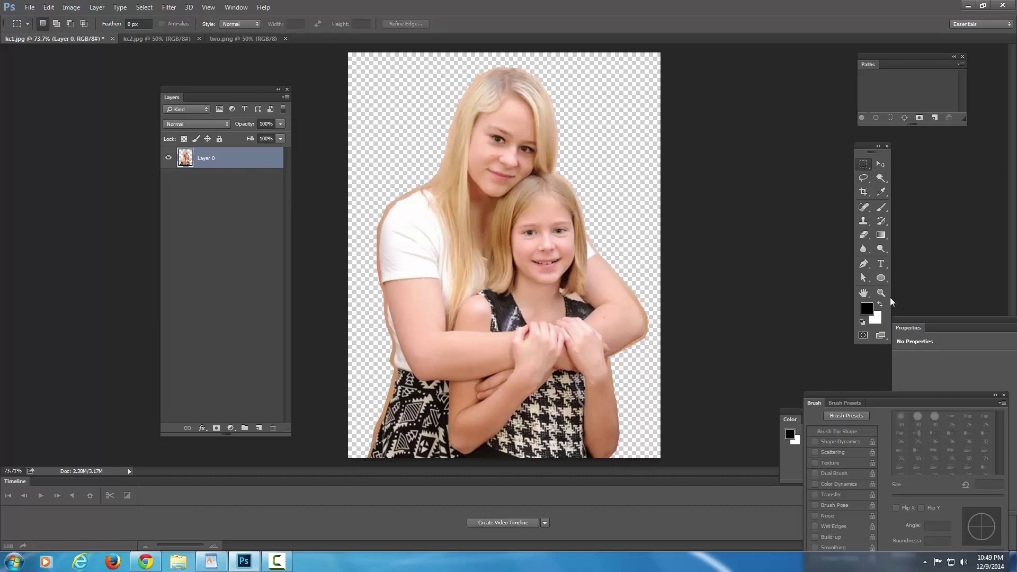
Step: Select the uneven outer edge of the younger girl's elbow near the photo's lower border with the Lasso tool
click(880, 292)
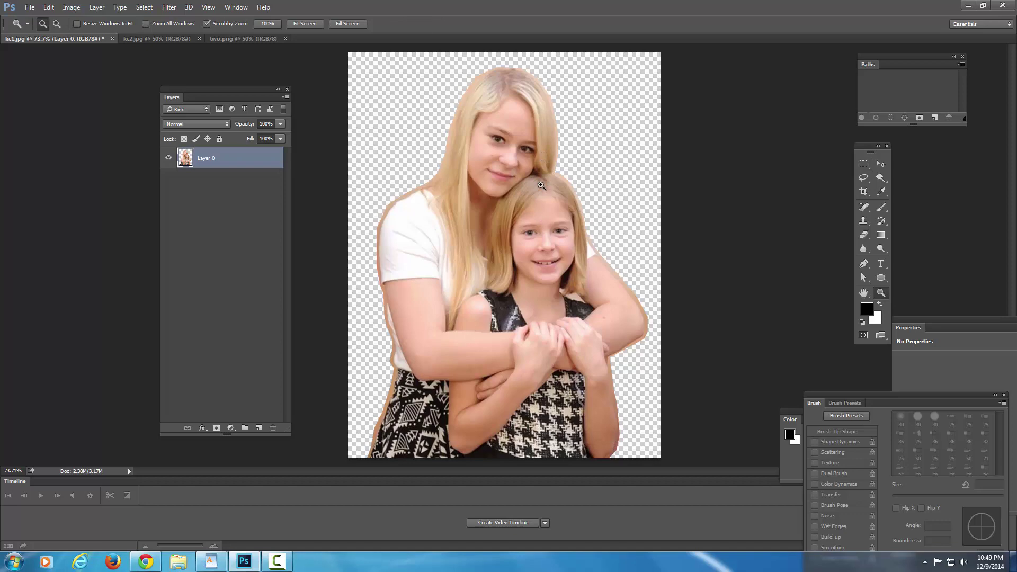
drag(541, 154, 533, 305)
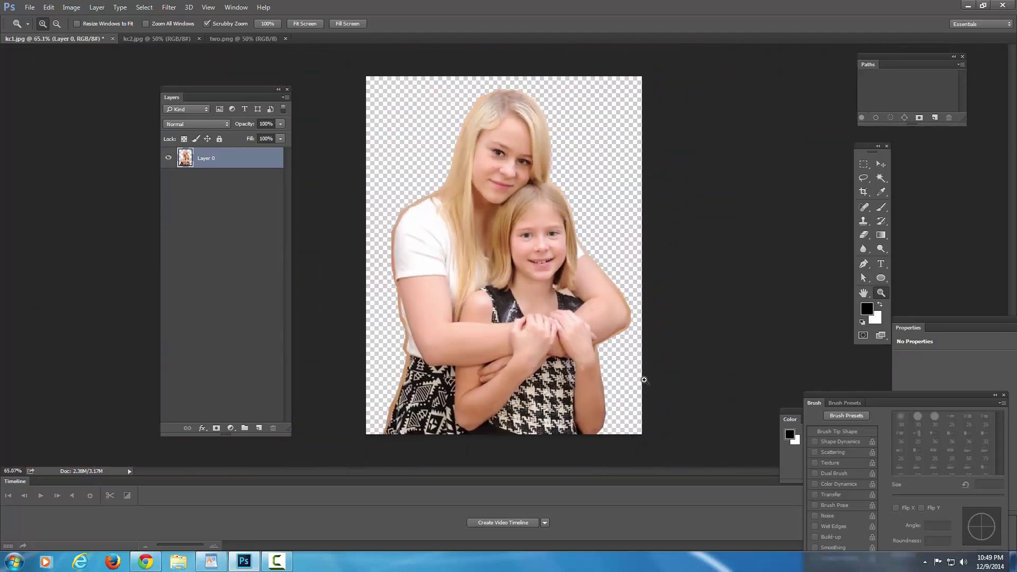
drag(604, 424, 654, 288)
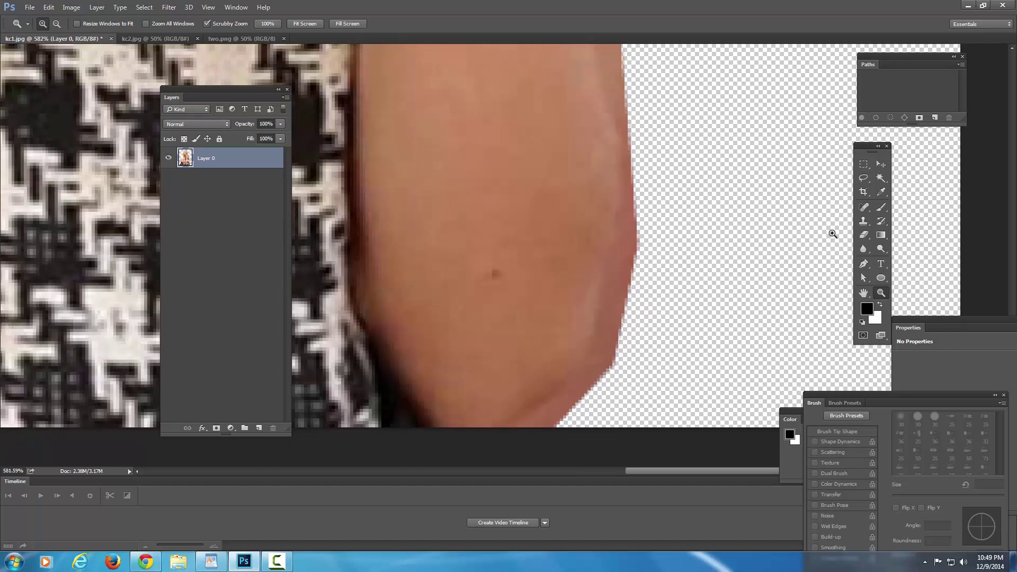
click(863, 178)
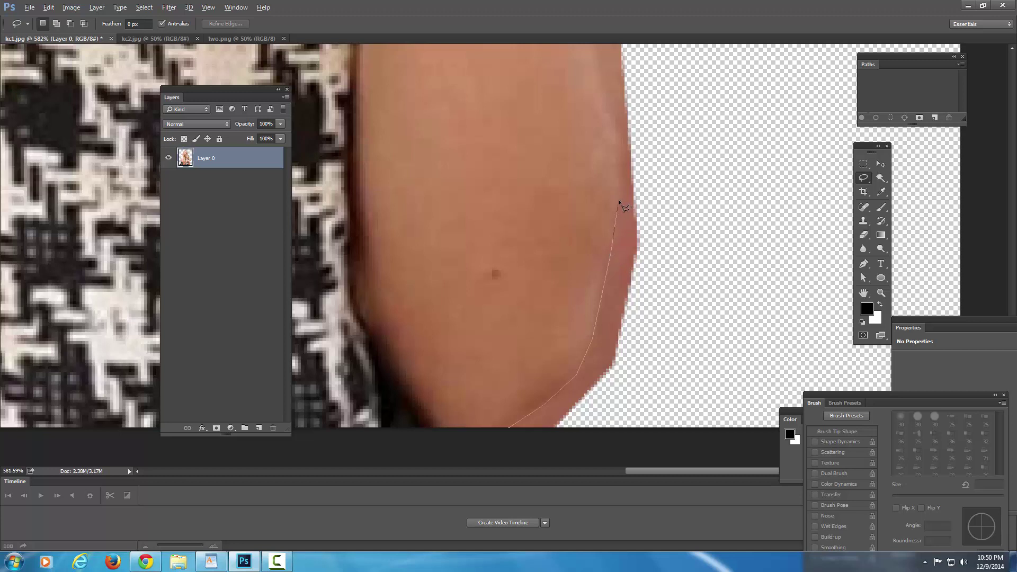
mouse_move(620, 157)
mouse_down()
mouse_move(595, 73)
mouse_move(644, 73)
mouse_move(683, 316)
mouse_move(616, 441)
mouse_up()
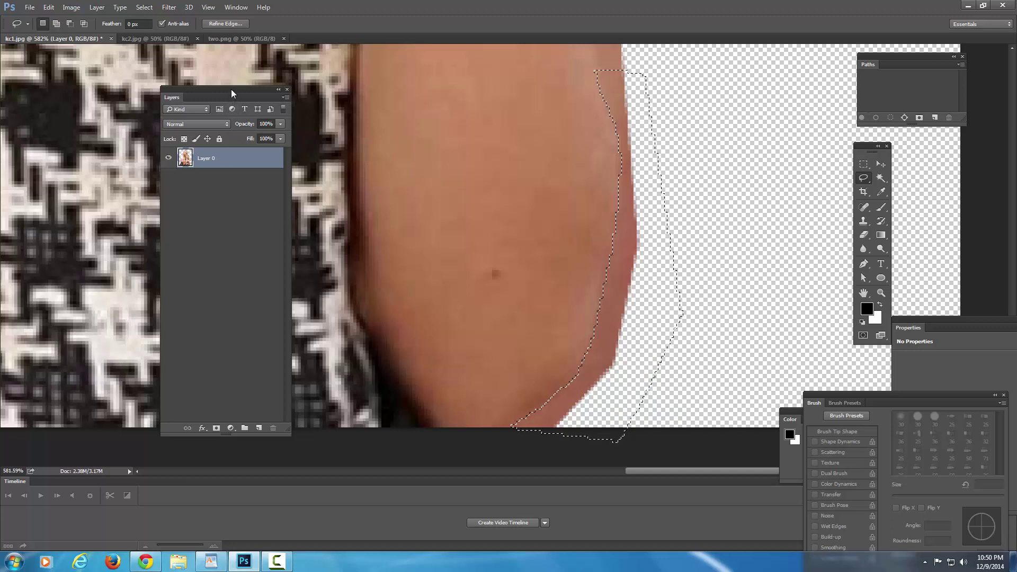
Step: Add a layer mask from the elbow-edge selection, invert it to hide that strip, and make the layer's image active again
drag(231, 90, 249, 64)
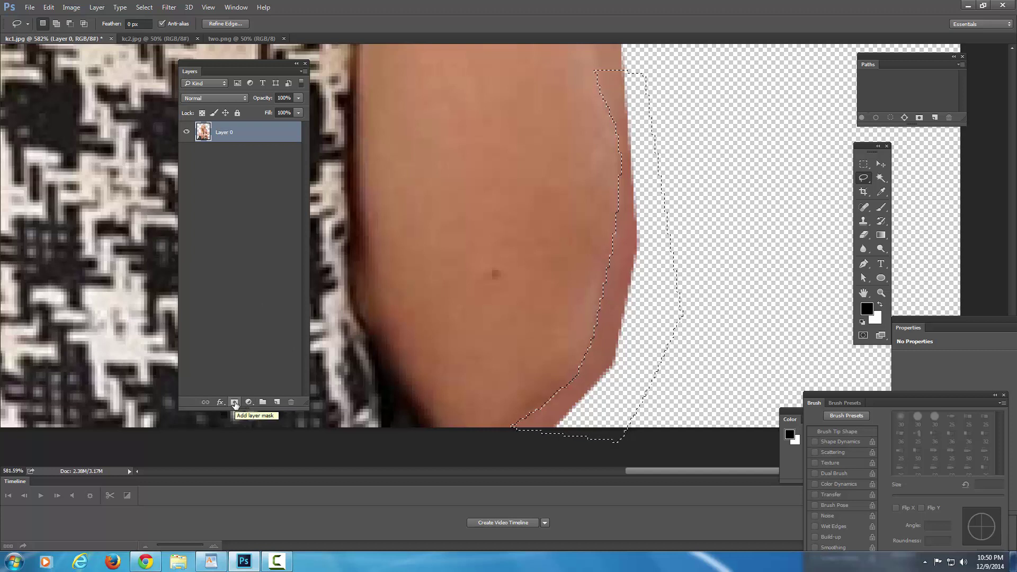
click(235, 402)
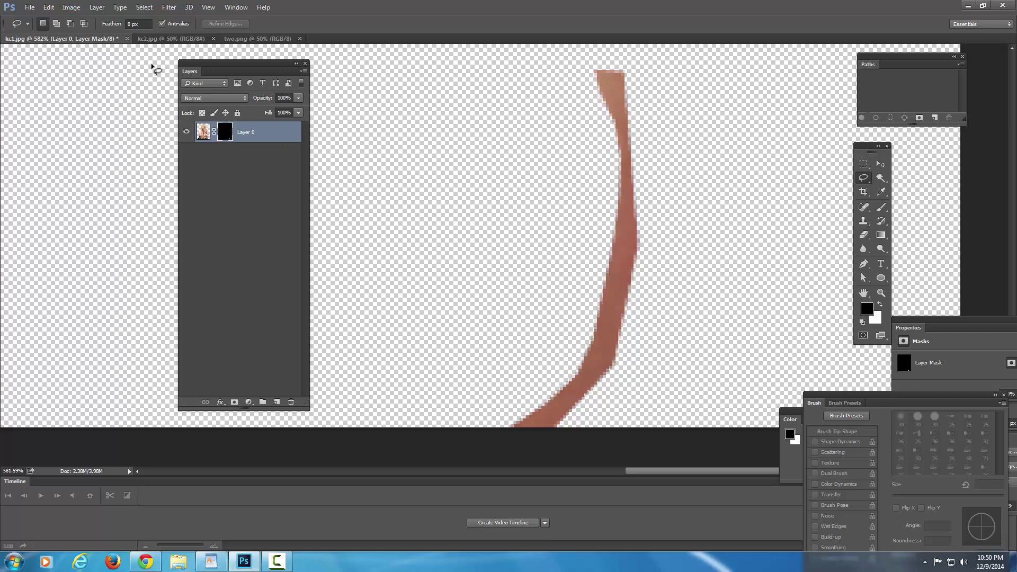
click(72, 8)
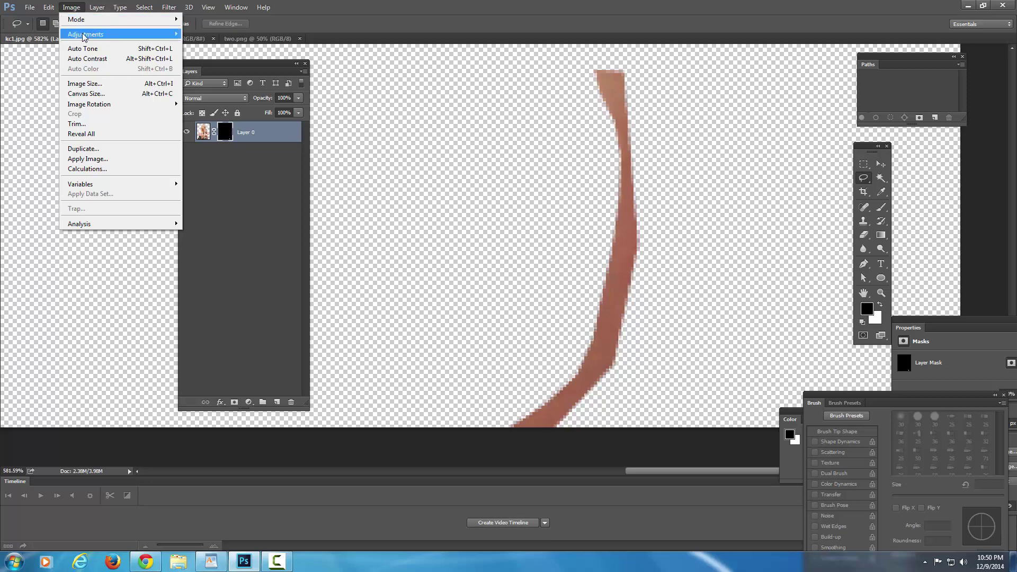
mouse_move(85, 36)
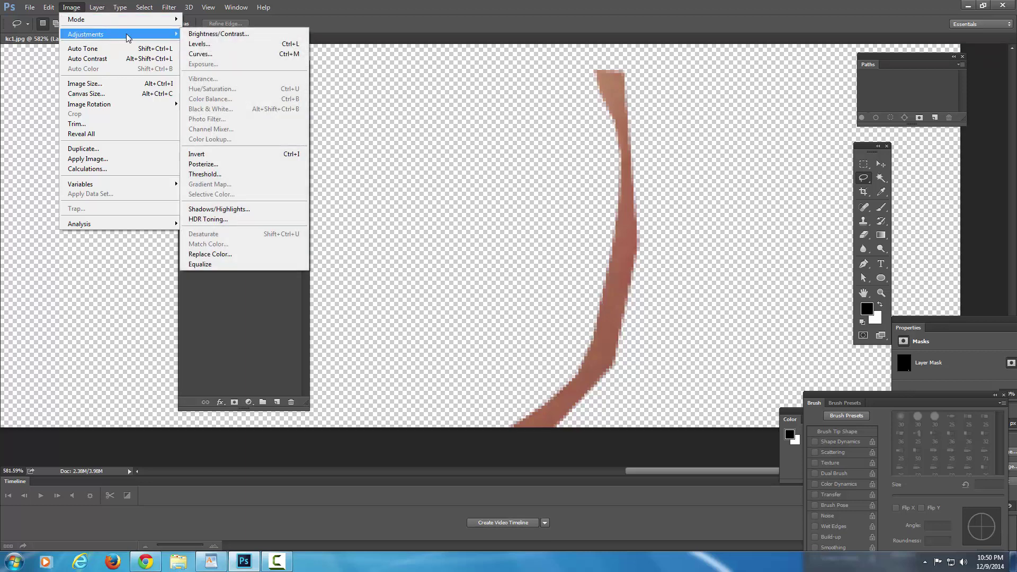
click(216, 156)
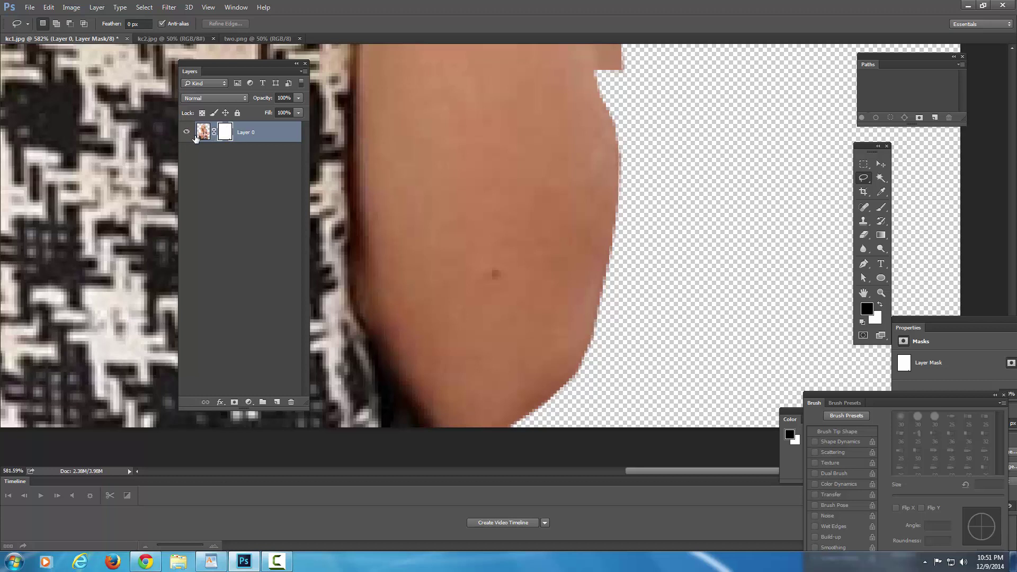
click(201, 133)
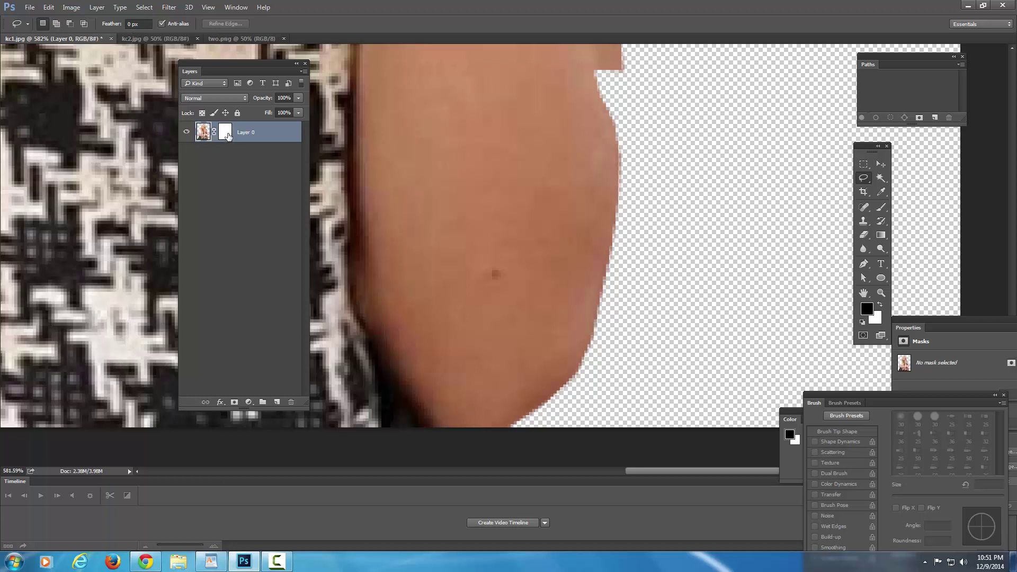
Step: Make the layer mask active and compare the elbow edge with the mask disabled, enabled and shown by itself
click(226, 132)
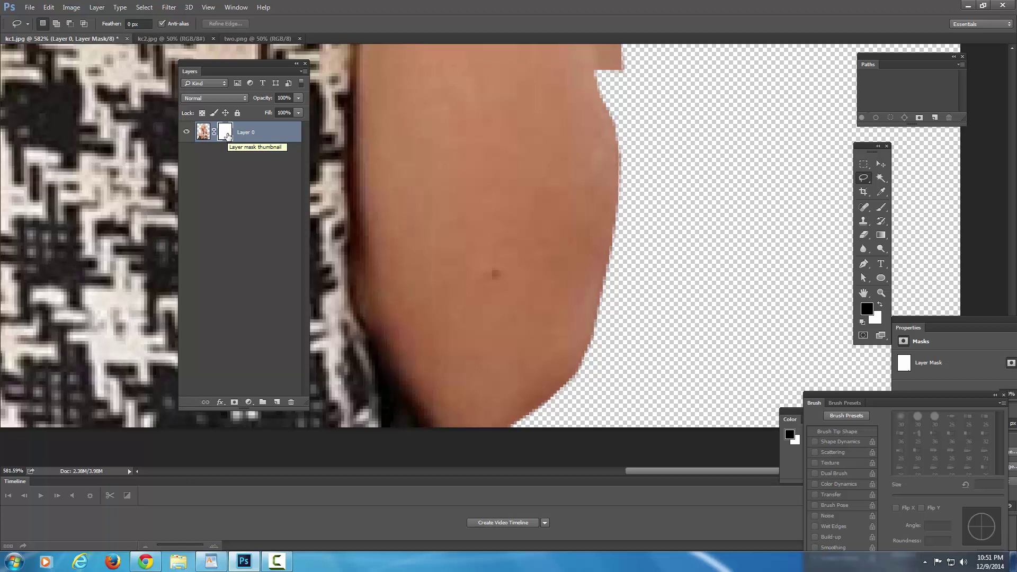
shift+click(227, 135)
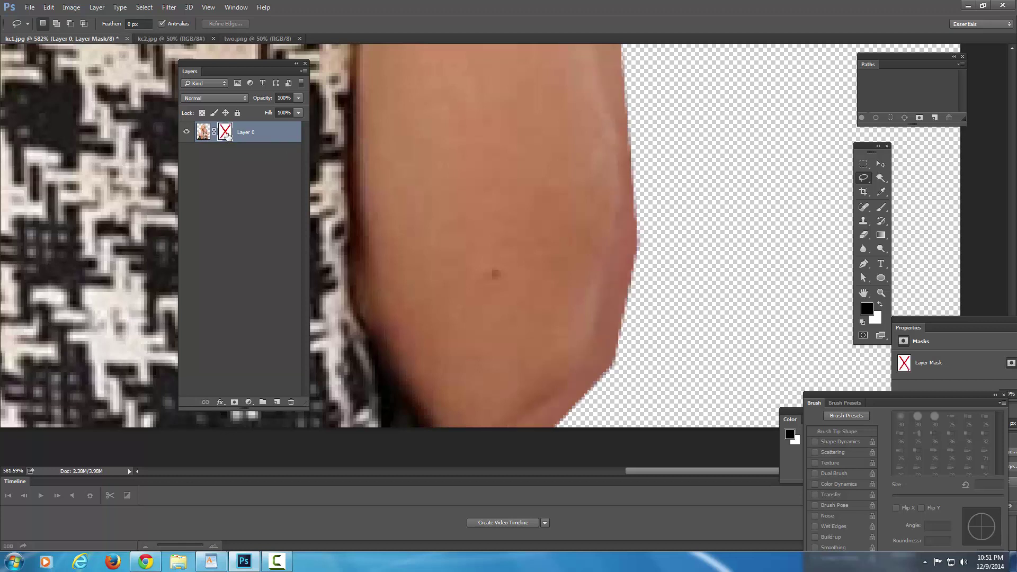
shift+click(226, 135)
shift+click(227, 134)
shift+click(227, 135)
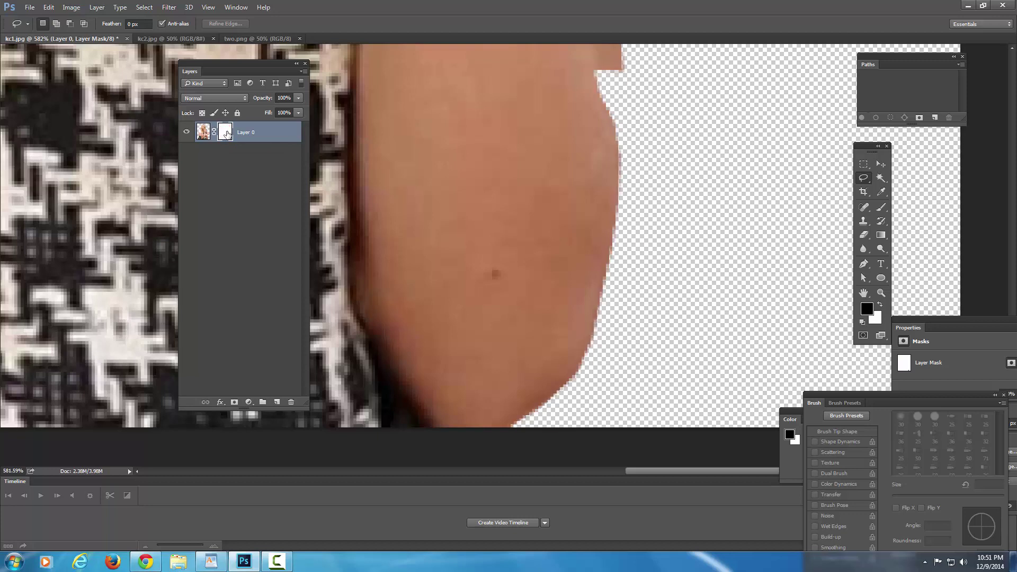
alt+click(227, 134)
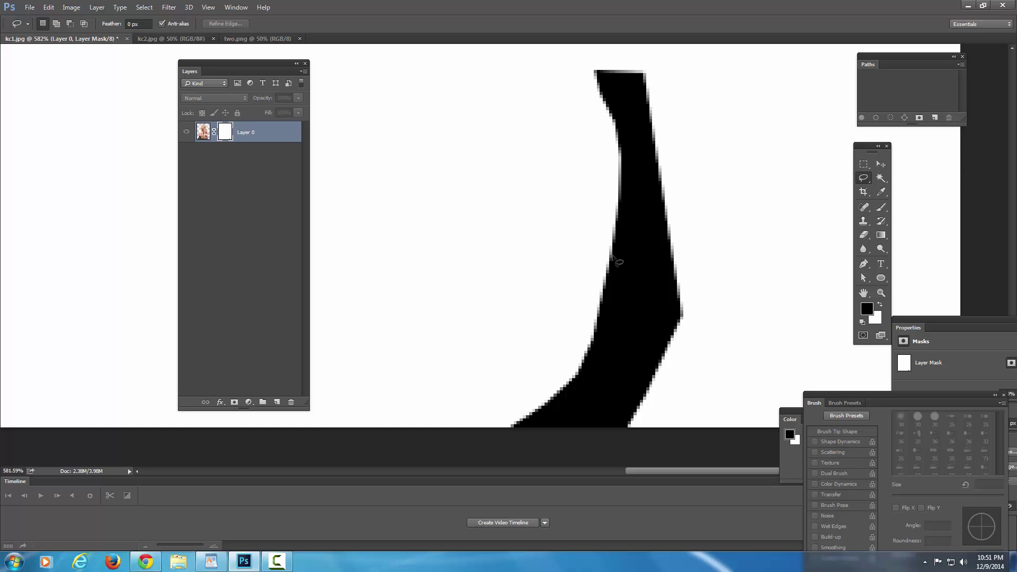
alt+click(225, 134)
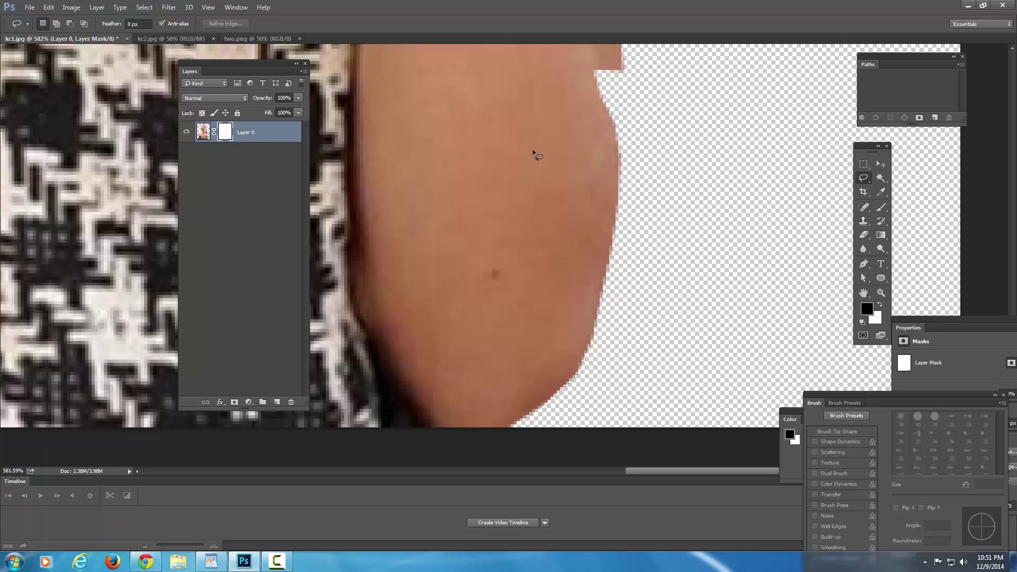
Step: Paint black on the layer mask over the outer side of the younger girl's forearm with a soft 24 px brush
drag(513, 129, 492, 397)
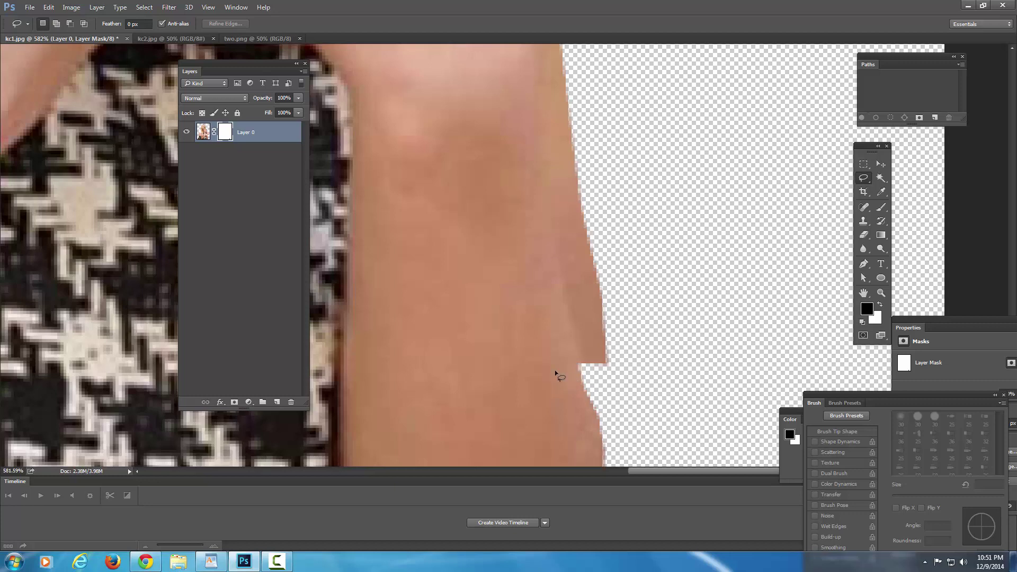
drag(653, 340, 651, 233)
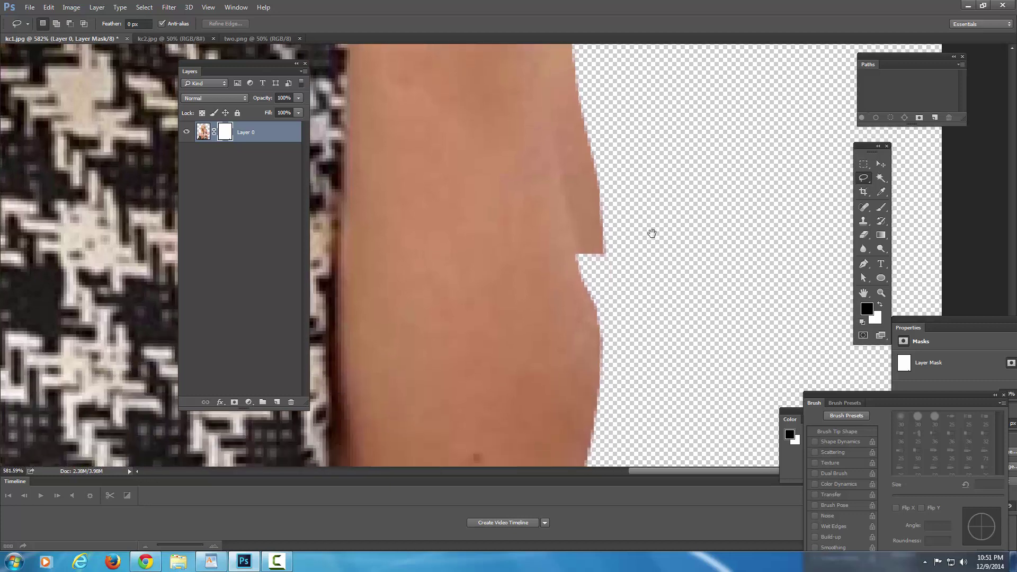
click(882, 209)
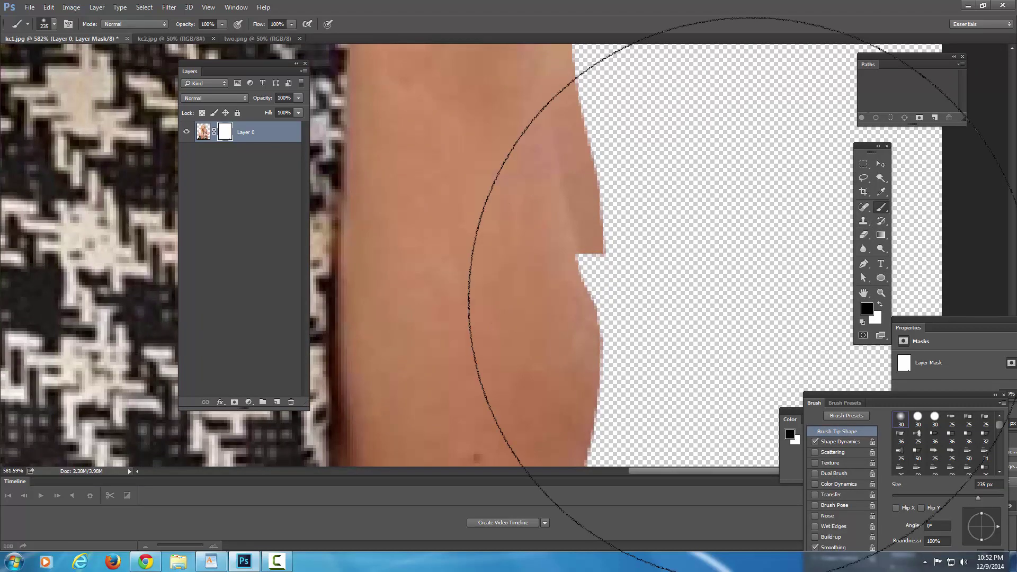
right_click(715, 285)
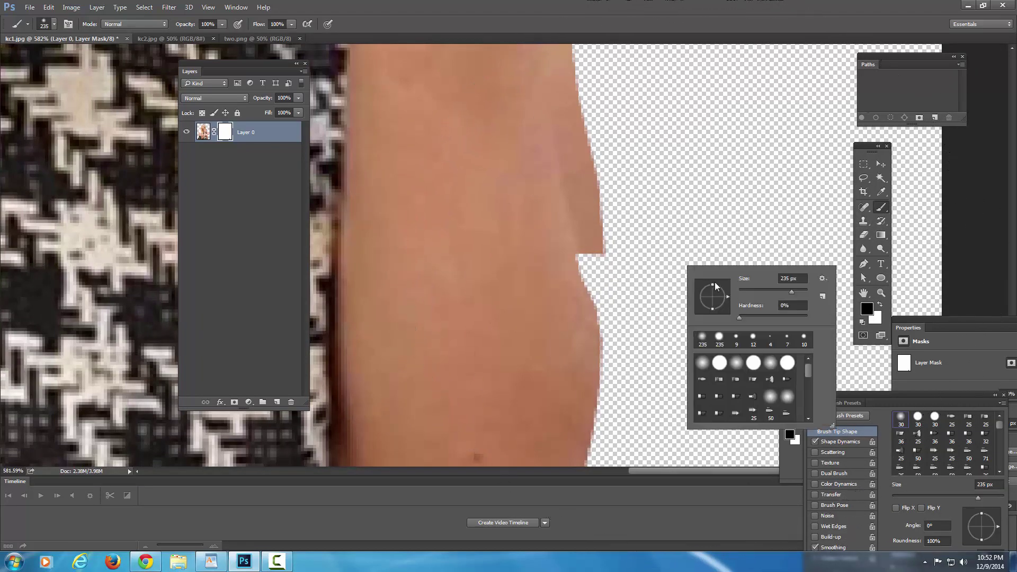
click(753, 290)
click(746, 290)
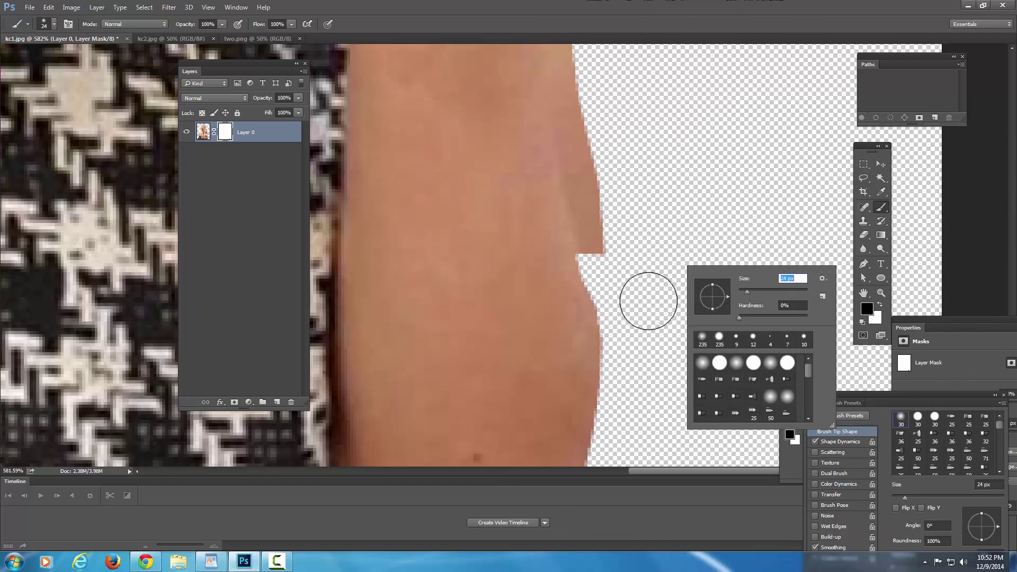
mouse_move(646, 129)
mouse_down()
mouse_move(523, 120)
mouse_move(489, 131)
mouse_move(599, 110)
mouse_move(557, 97)
mouse_move(509, 105)
mouse_up()
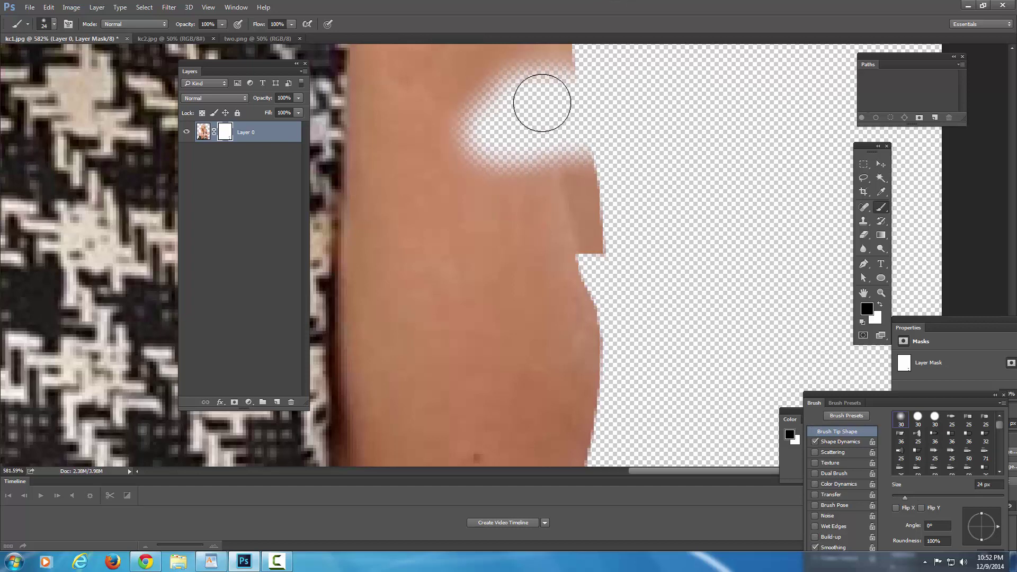
Step: Swap to white foreground and black background, and paint the hidden part of the forearm back in on the mask
click(879, 305)
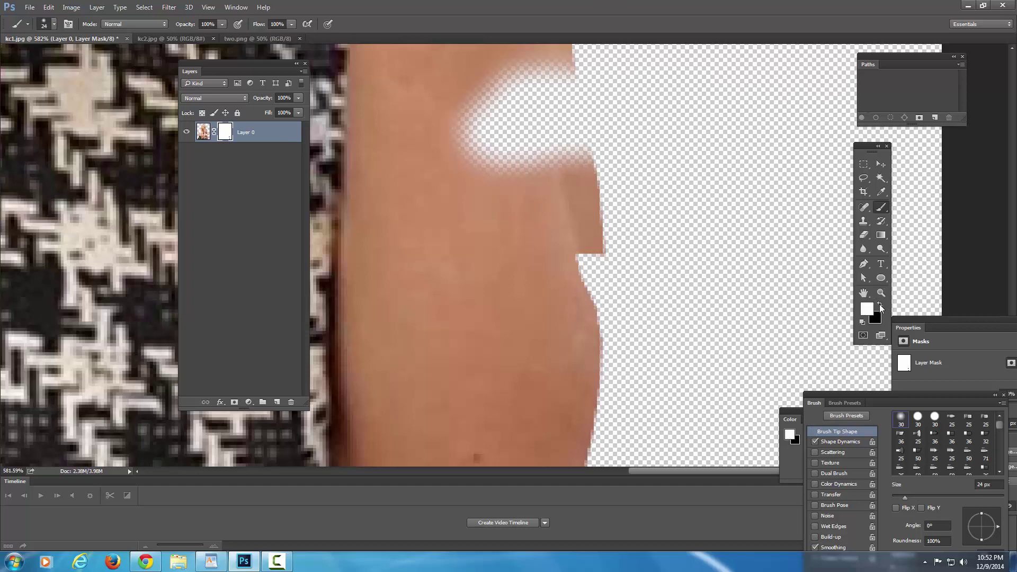
mouse_move(468, 157)
mouse_down()
mouse_move(554, 151)
mouse_move(567, 64)
mouse_move(483, 76)
mouse_move(556, 91)
mouse_move(515, 95)
mouse_up()
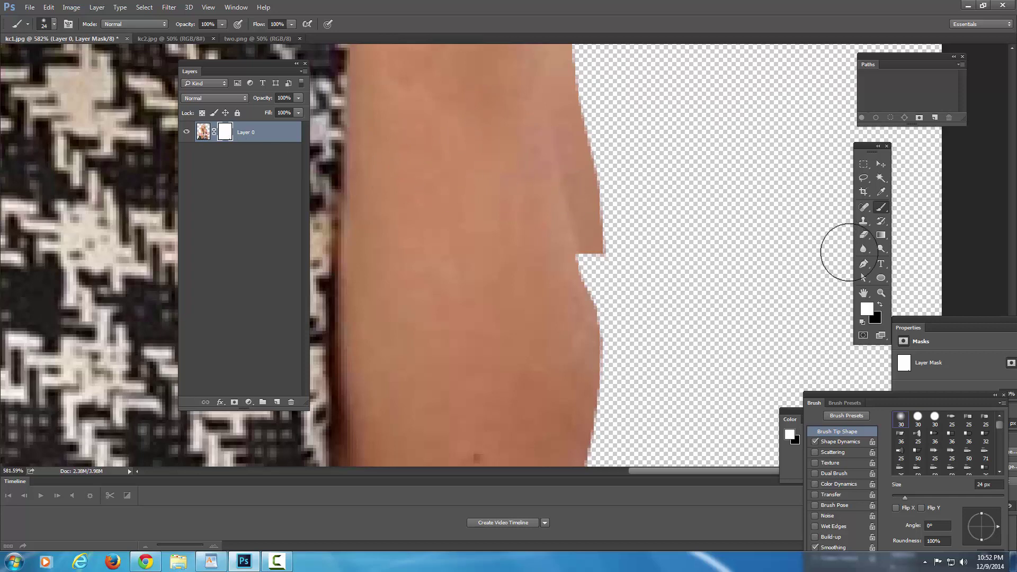
Step: Lasso the leftover backdrop strip along the outer edge of the younger girl's forearm, delete it on the mask and deselect
click(863, 179)
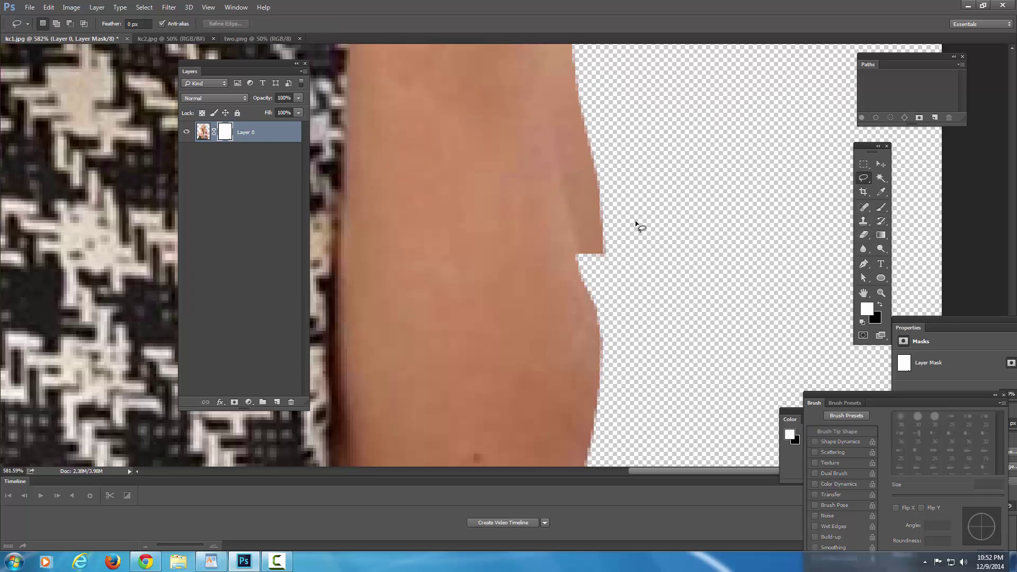
drag(644, 165, 618, 299)
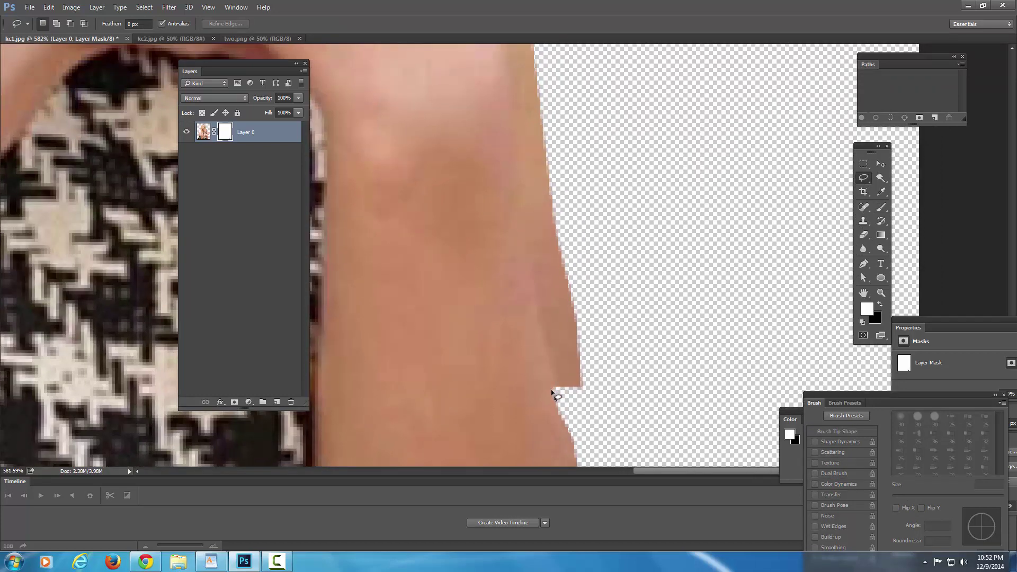
mouse_move(554, 388)
mouse_down()
mouse_move(510, 144)
mouse_move(574, 129)
mouse_move(661, 270)
mouse_move(669, 306)
mouse_move(654, 388)
mouse_move(633, 414)
mouse_move(574, 398)
mouse_up()
key(Delete)
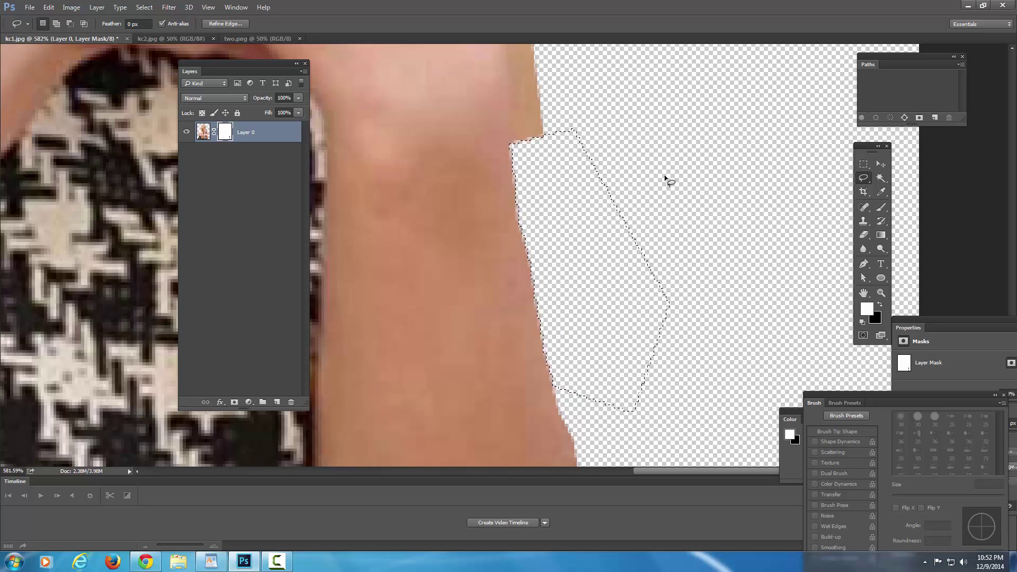
key(ctrl+d)
Step: Lasso the backdrop fringe beside the younger girl's wrist and along the underside of the older girl's arm, delete it on the mask and deselect
drag(597, 132, 595, 390)
drag(609, 348, 625, 218)
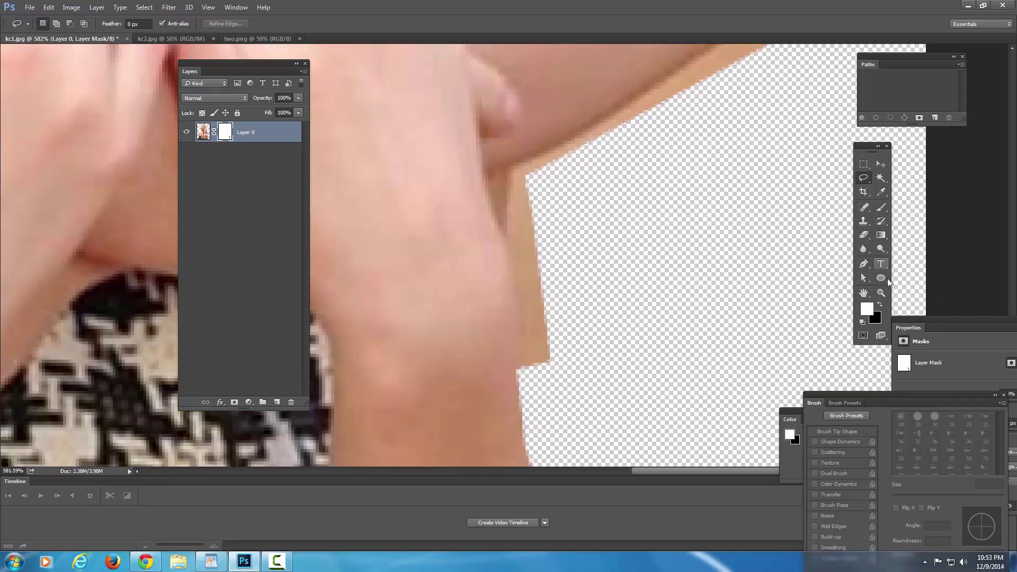
click(880, 292)
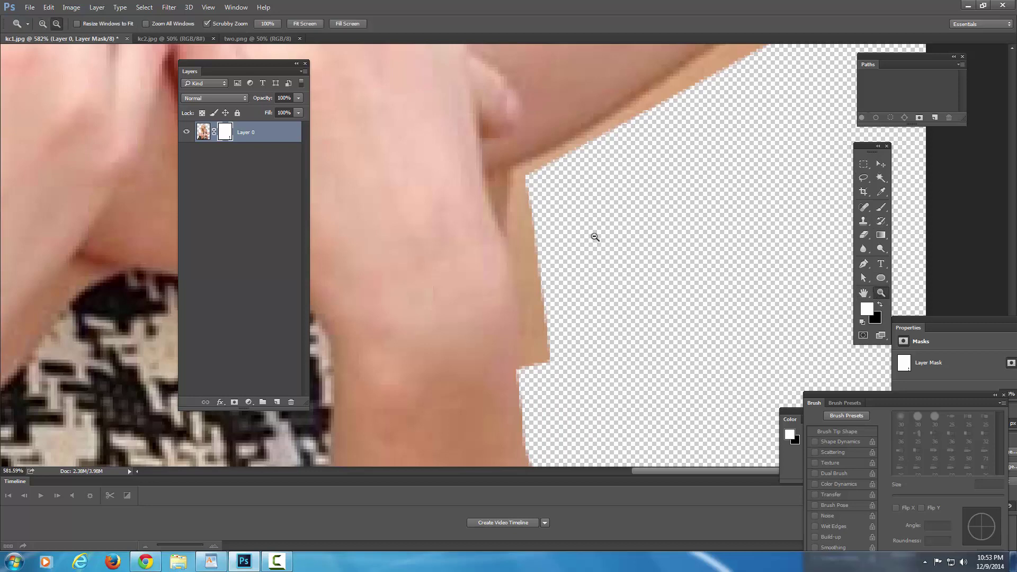
click(594, 237)
click(594, 237)
click(594, 236)
click(593, 236)
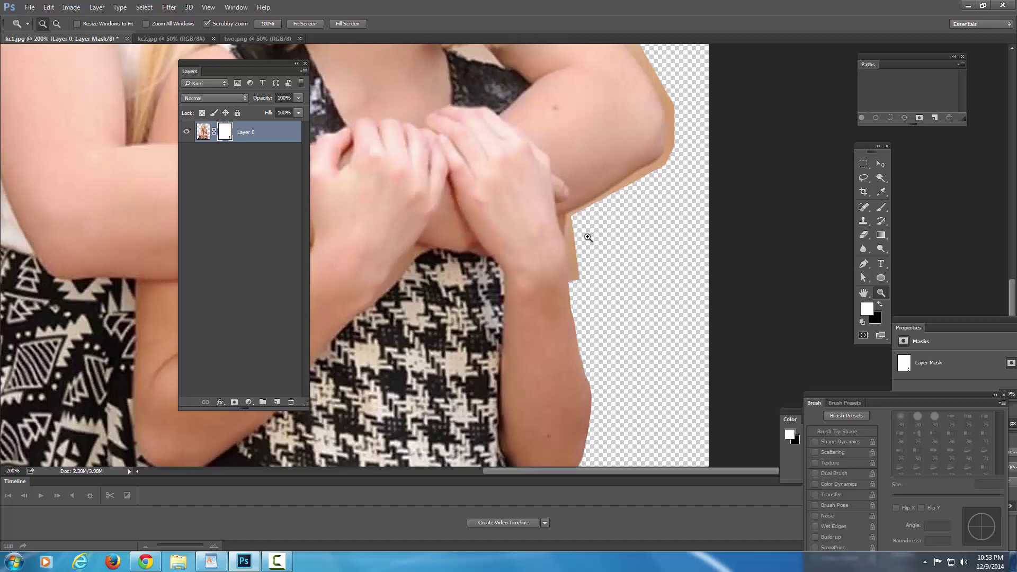
drag(602, 223, 644, 177)
click(863, 179)
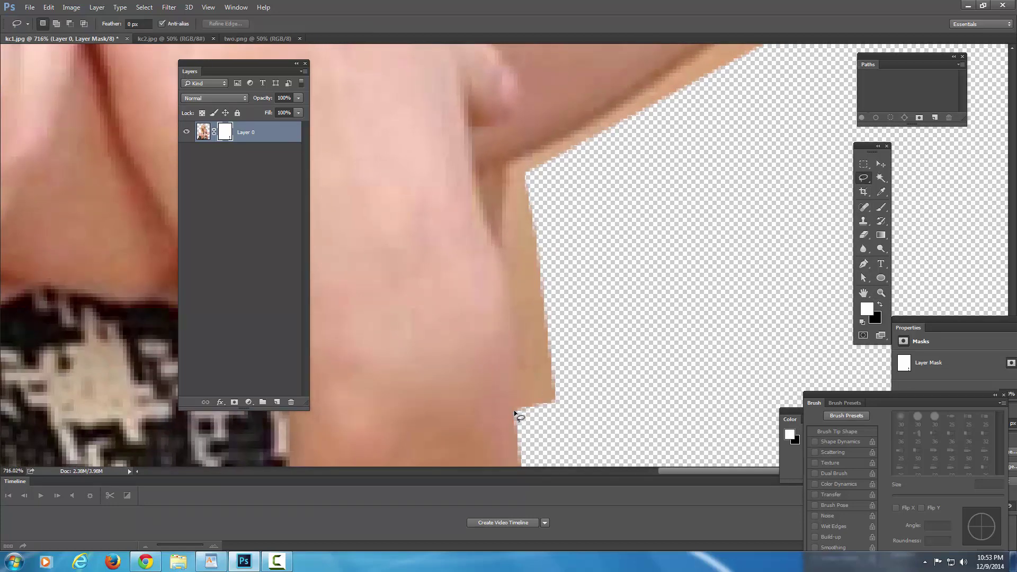
drag(514, 411, 506, 259)
drag(499, 225, 502, 186)
drag(504, 166, 586, 125)
drag(635, 93, 641, 94)
mouse_move(716, 98)
mouse_down()
mouse_move(735, 152)
mouse_move(700, 334)
mouse_move(632, 419)
mouse_move(607, 430)
mouse_up()
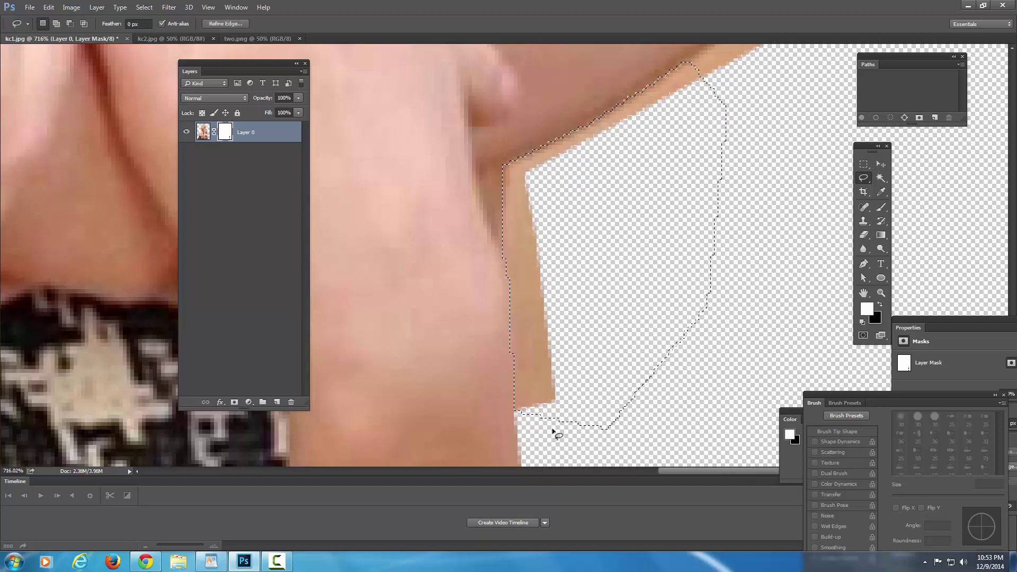
key(Delete)
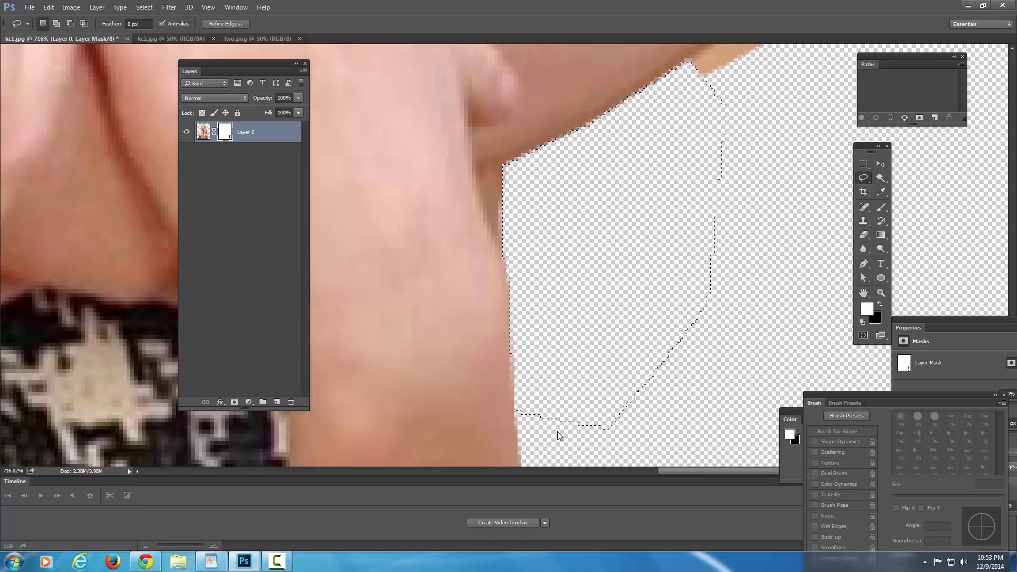
key(ctrl+d)
Step: Move the Layers panel clear of the remaining backdrop fringe under the older girl's elbow
click(881, 292)
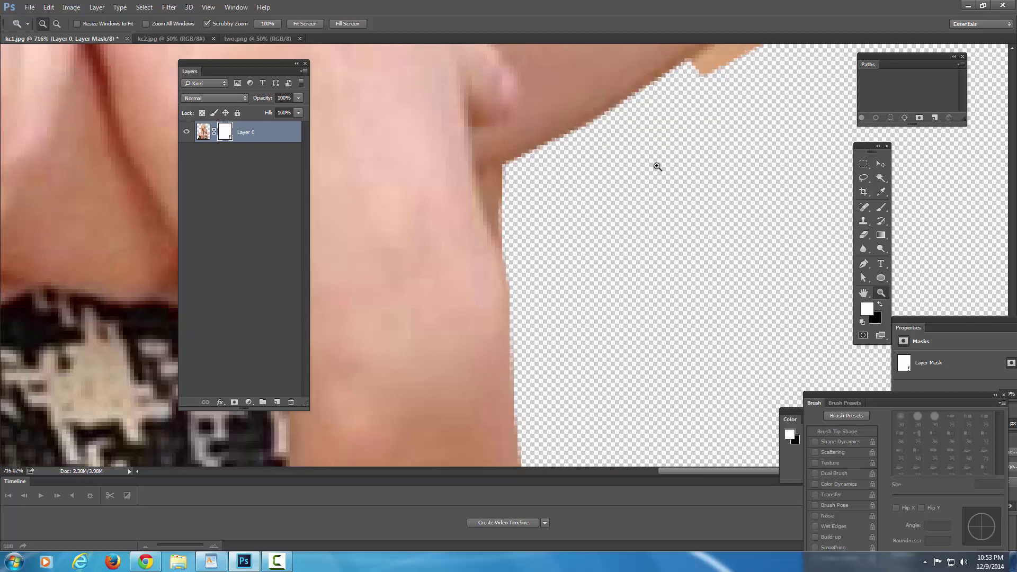
drag(656, 163, 595, 269)
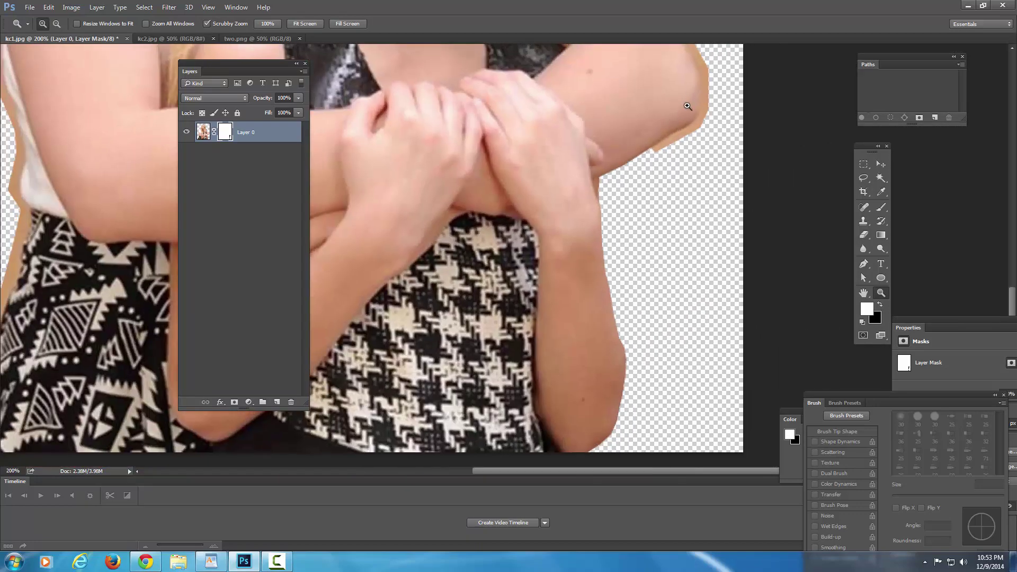
drag(687, 105, 631, 322)
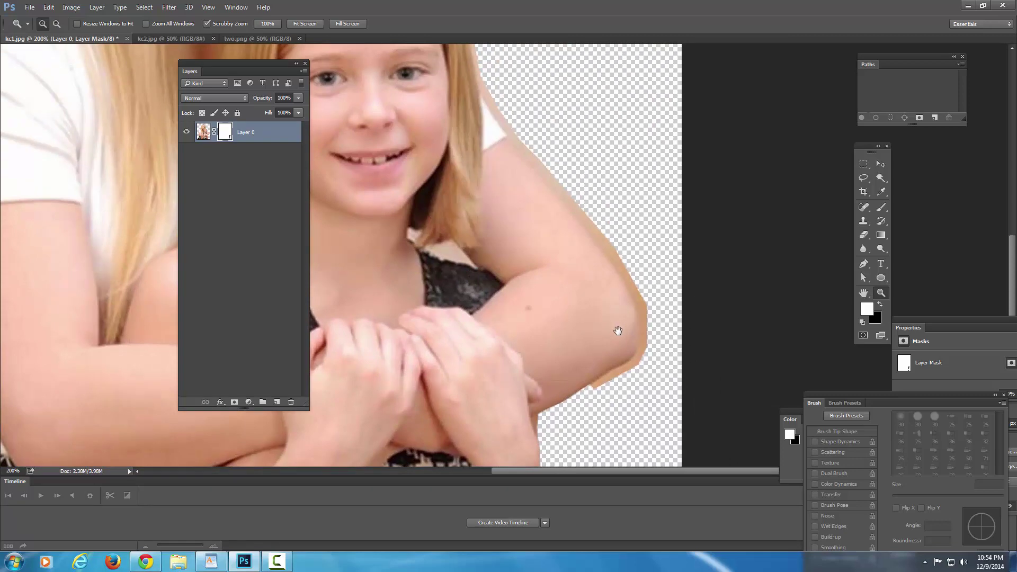
drag(629, 356, 676, 141)
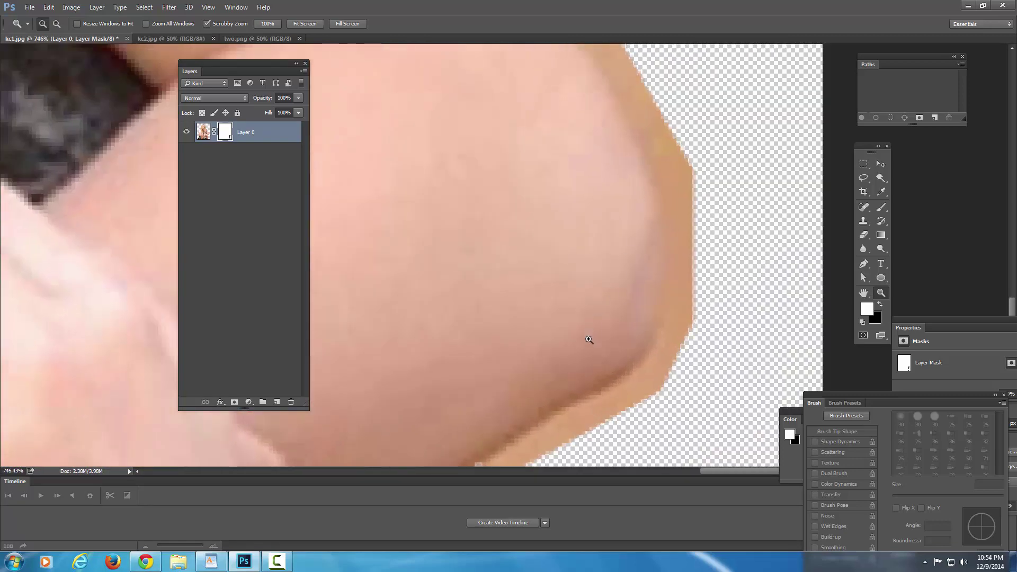
drag(588, 356, 554, 172)
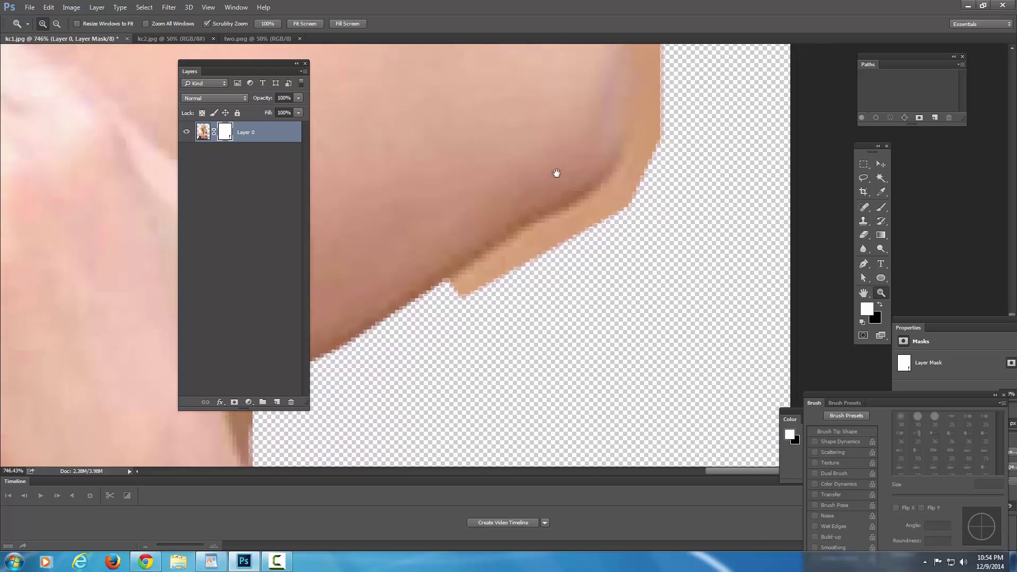
drag(597, 231, 607, 185)
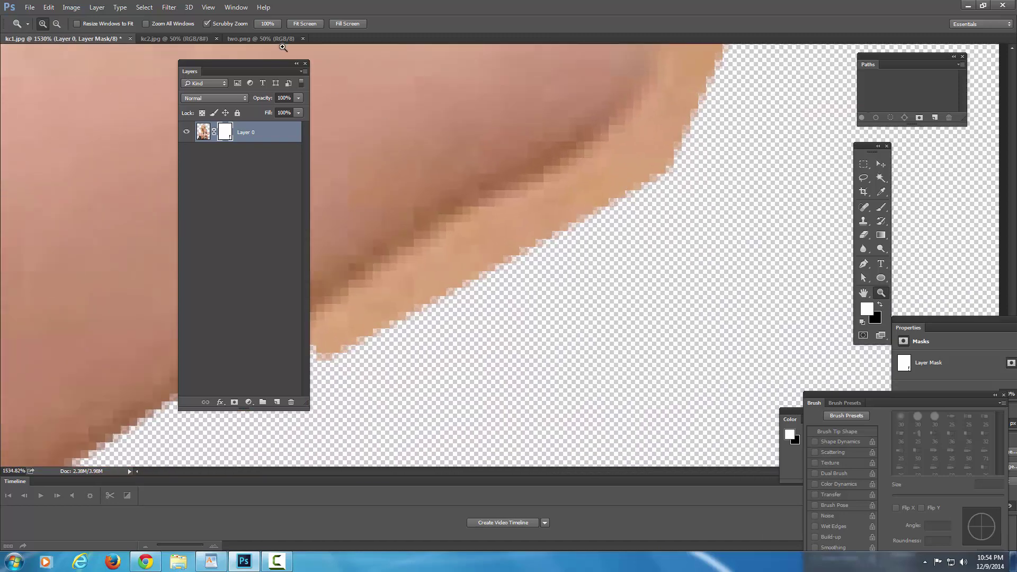
drag(283, 62, 158, 90)
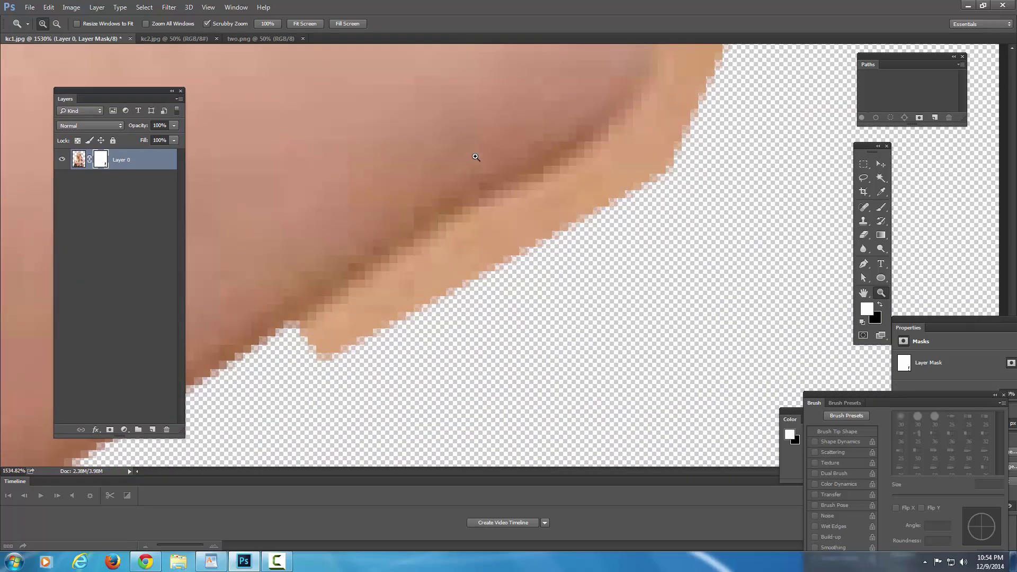
drag(497, 155, 516, 163)
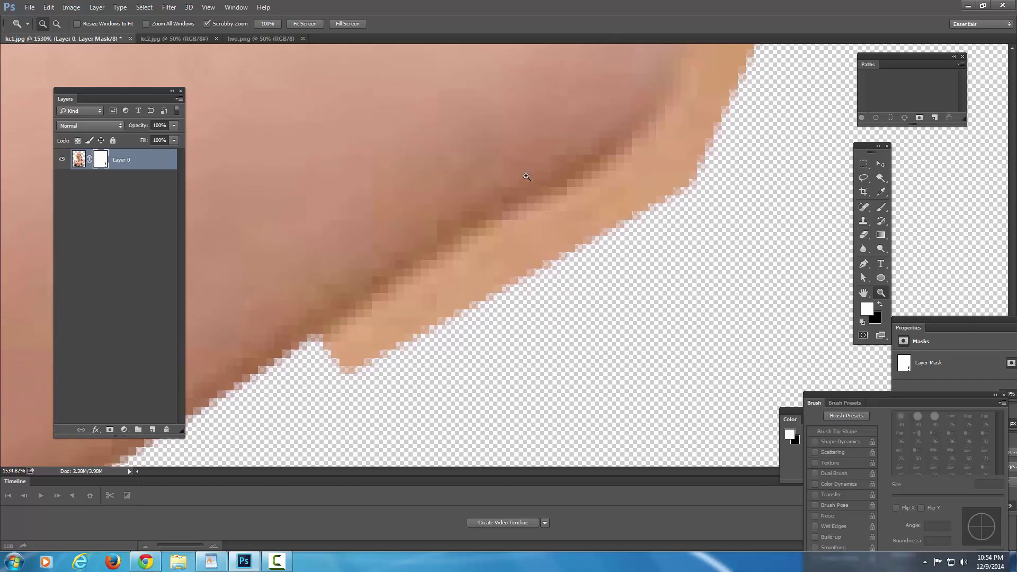
Step: Dock the Brush panel beside Properties and set the brush to 12 px with slightly raised hardness
click(880, 207)
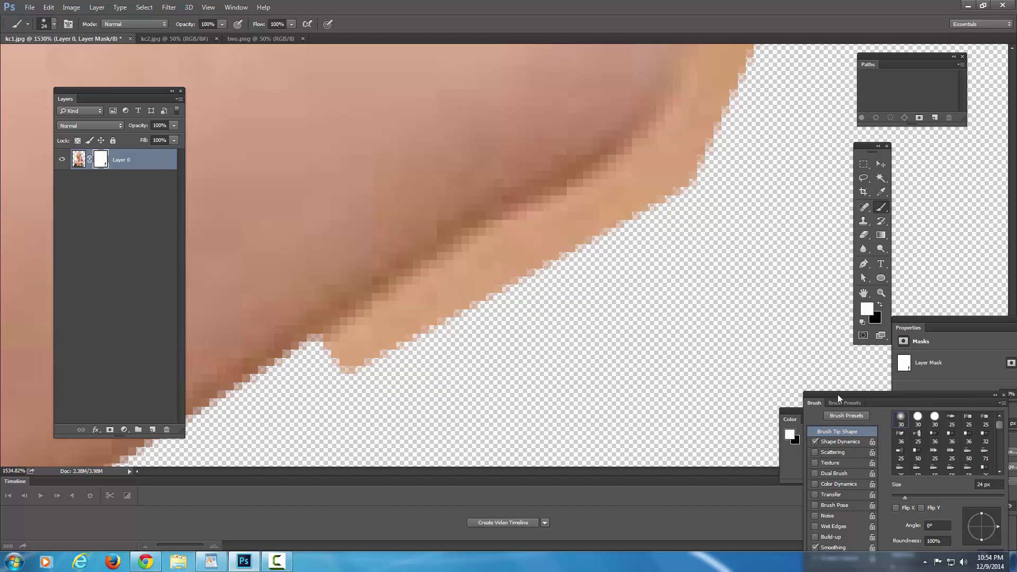
mouse_move(837, 394)
mouse_down()
mouse_move(726, 250)
mouse_move(900, 329)
mouse_up()
right_click(679, 231)
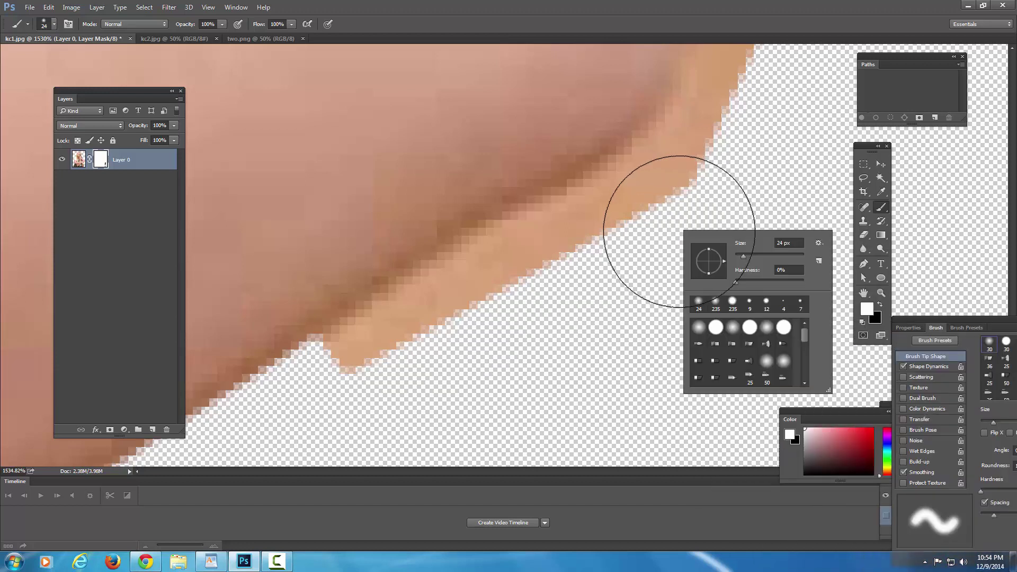
drag(743, 256, 739, 256)
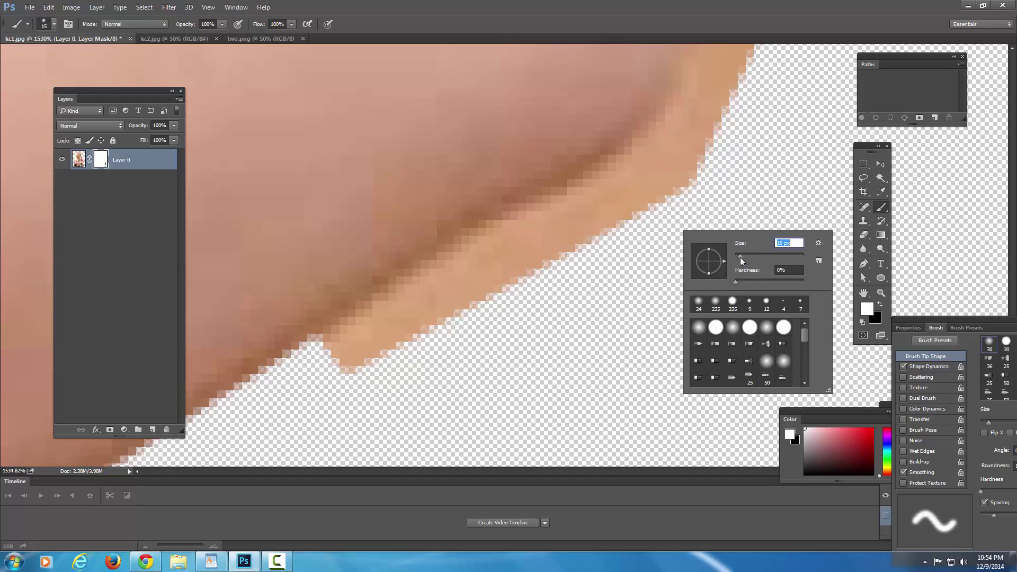
drag(740, 257, 738, 257)
drag(735, 282, 736, 281)
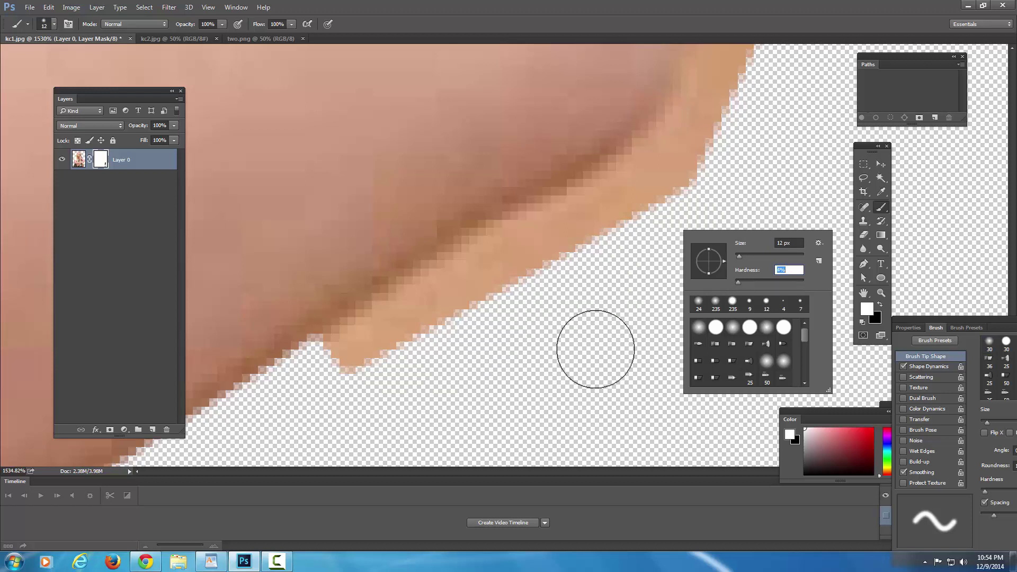
click(517, 365)
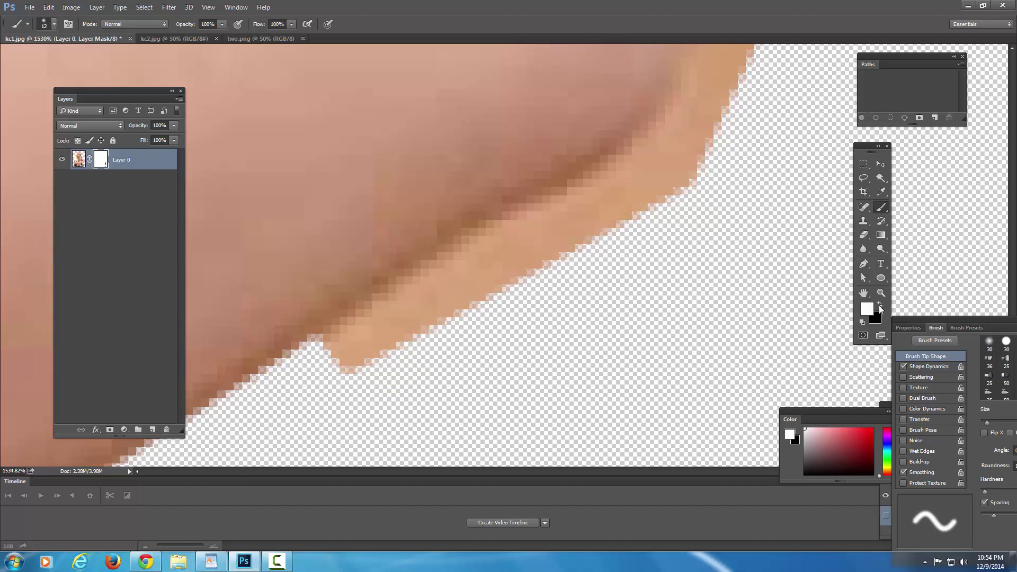
Step: Start masking the backdrop fringe under the older girl's elbow in black, and set the brush to 10 px with 0% hardness
click(880, 306)
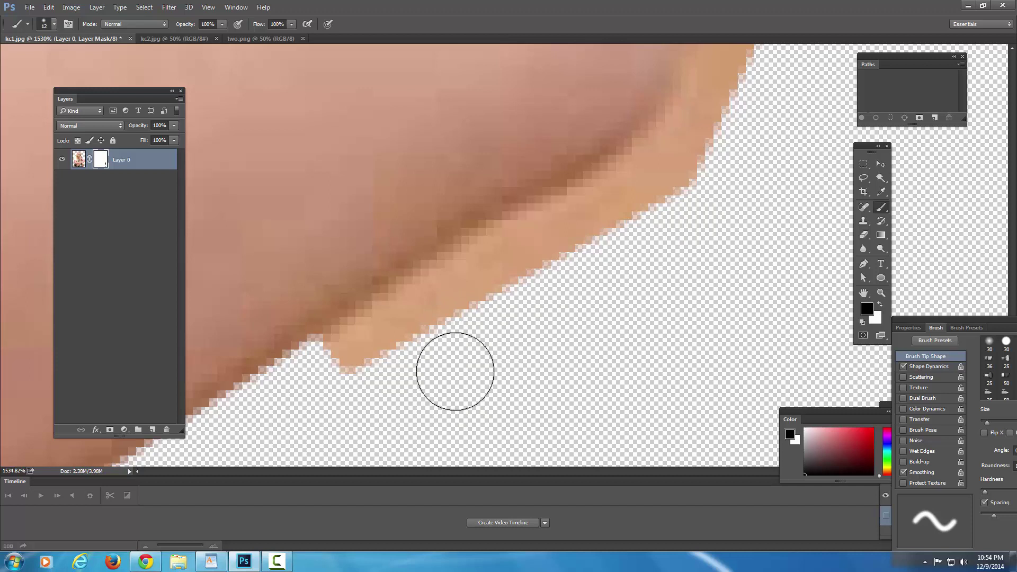
mouse_move(446, 366)
mouse_down()
mouse_move(424, 357)
mouse_move(402, 370)
mouse_up()
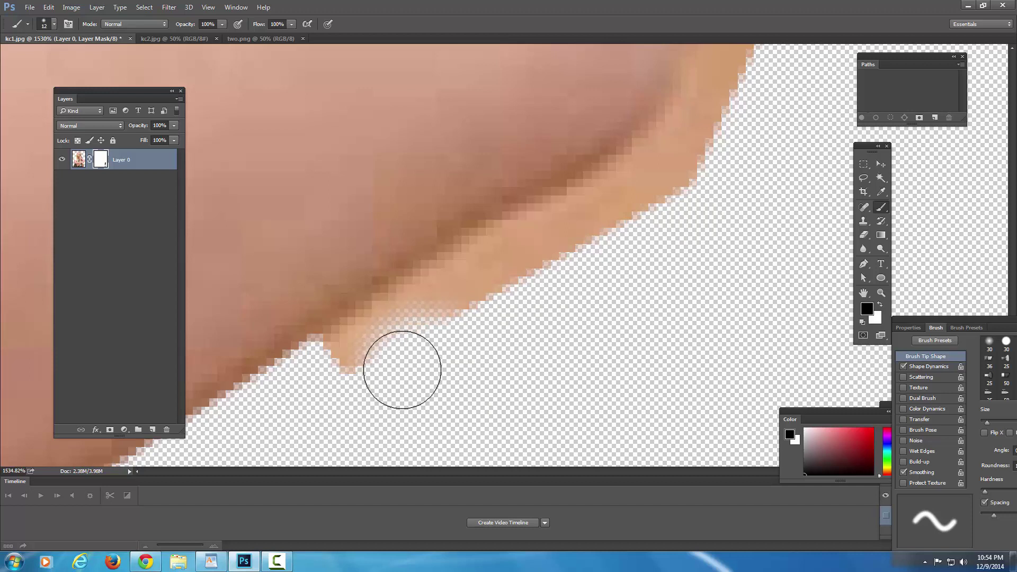
right_click(603, 336)
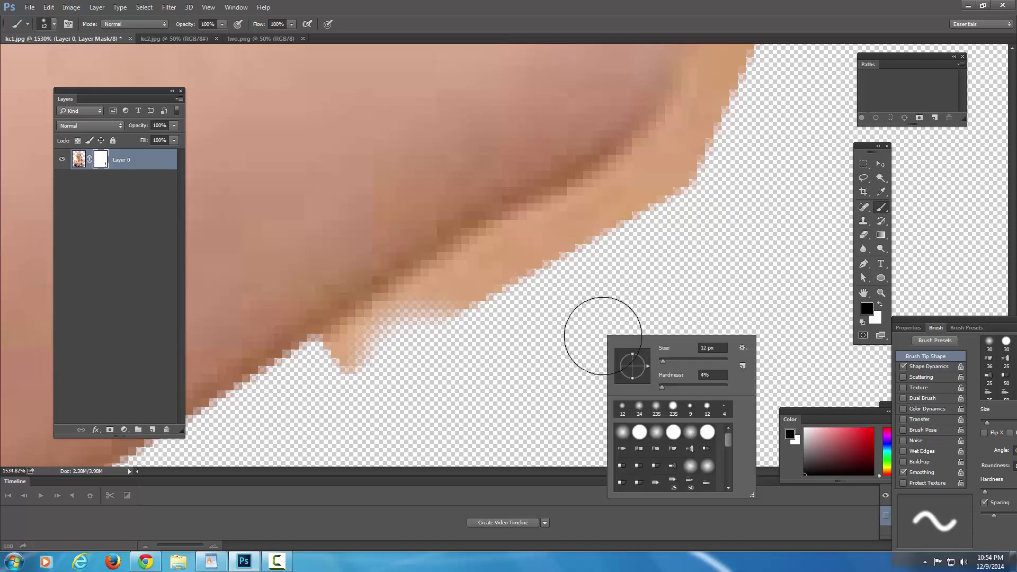
drag(664, 390, 655, 392)
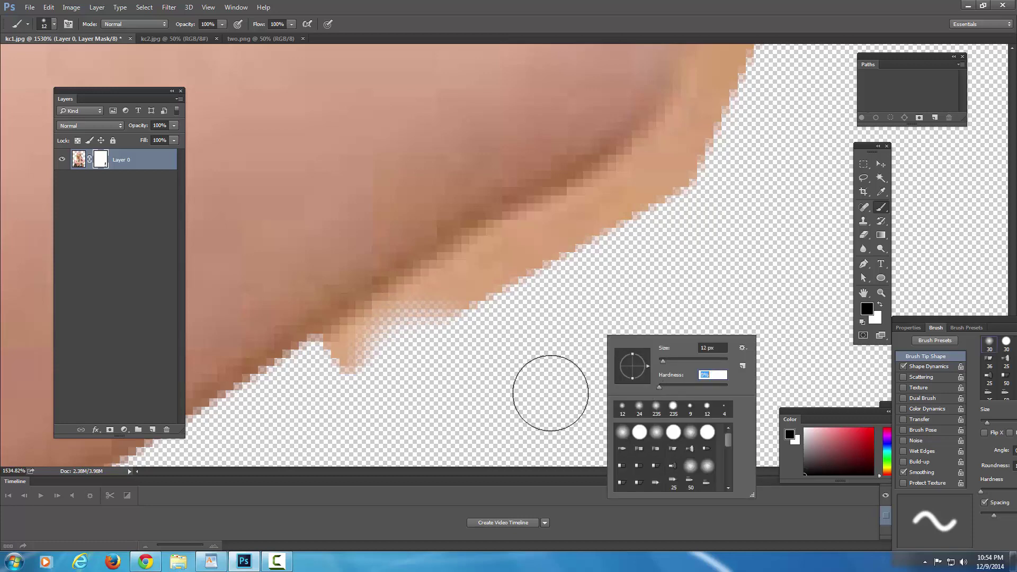
right_click(464, 370)
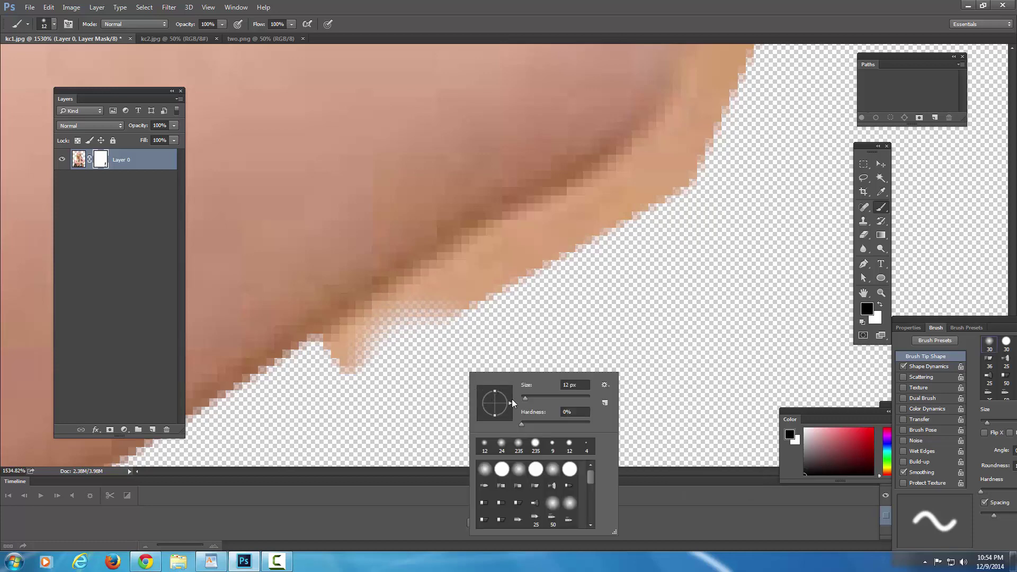
click(526, 399)
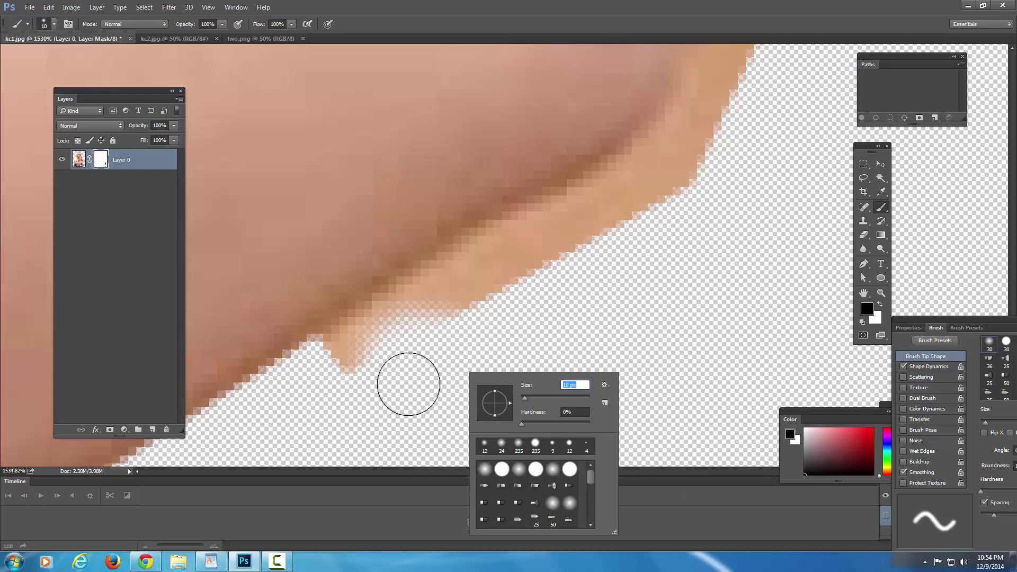
Step: Paint black on the mask along the underside of the older girl's elbow to hide the remaining backdrop fringe
mouse_move(424, 335)
mouse_down()
mouse_move(404, 334)
mouse_move(351, 370)
mouse_move(440, 302)
mouse_move(612, 211)
mouse_move(700, 145)
mouse_move(658, 211)
mouse_move(692, 141)
mouse_move(614, 213)
mouse_up()
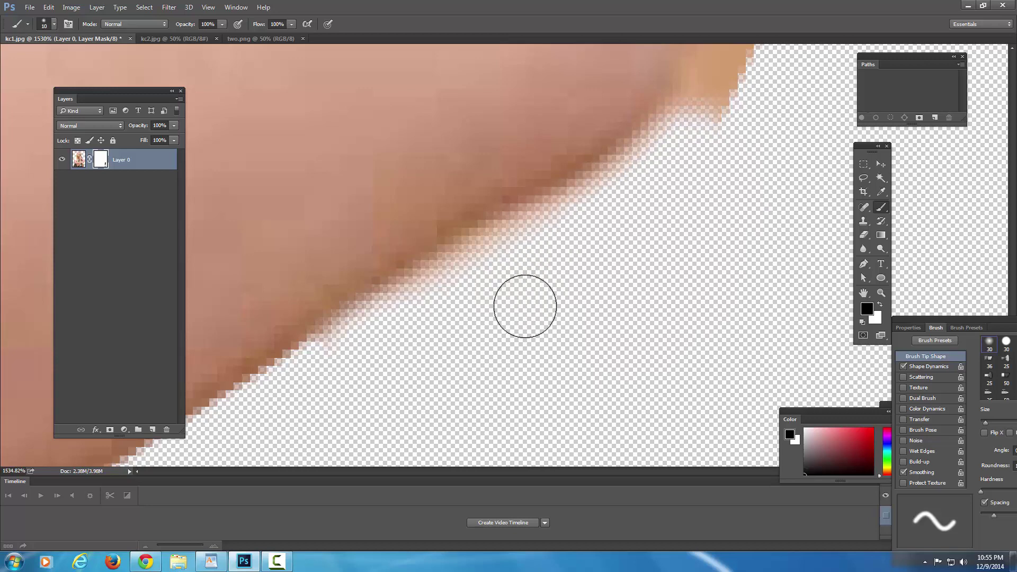
right_click(572, 334)
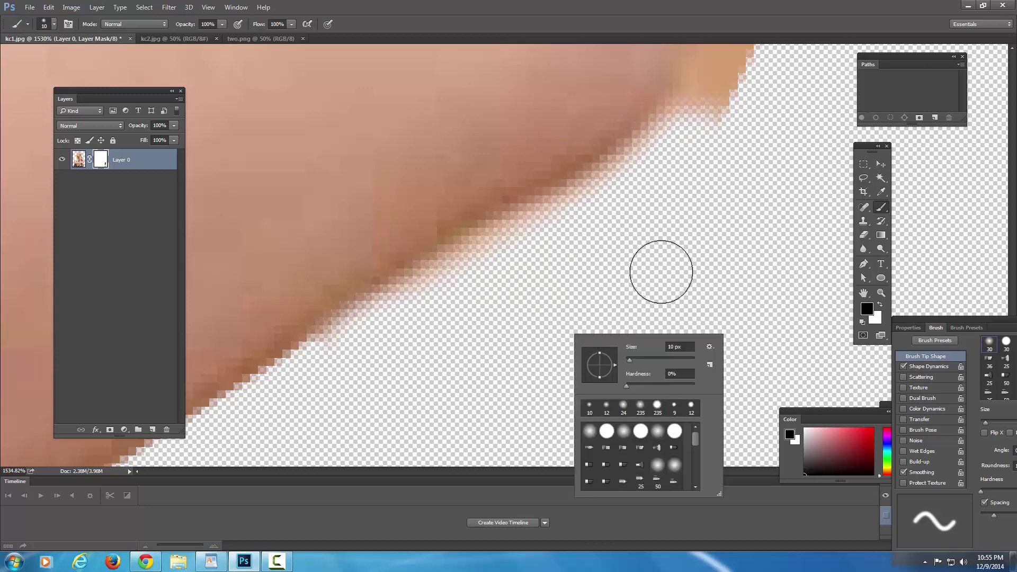
right_click(661, 272)
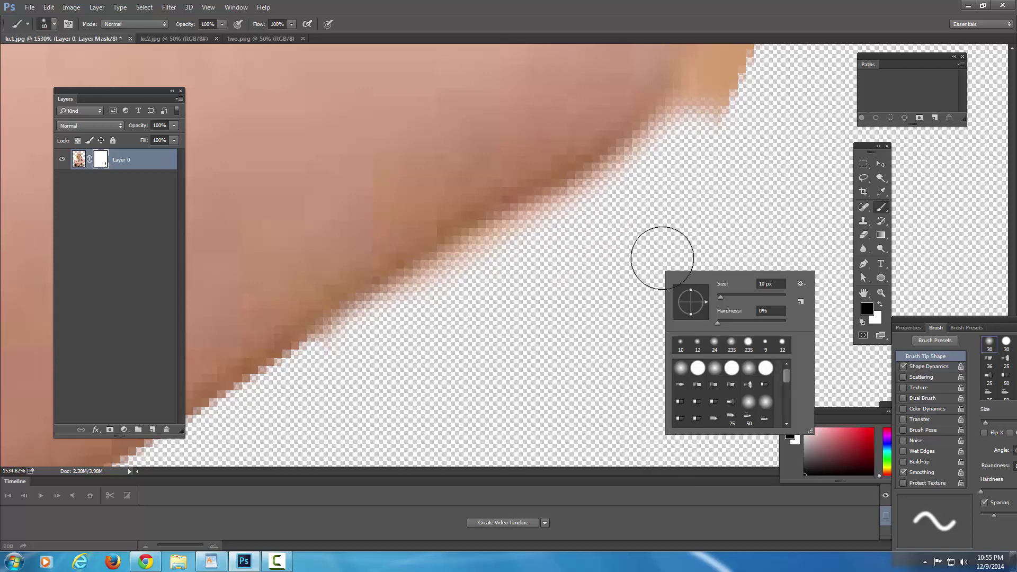
key(Escape)
Step: Paint out the backdrop fringe on the mask around the outside of the older girl's elbow and up her lower upper arm
key(space)
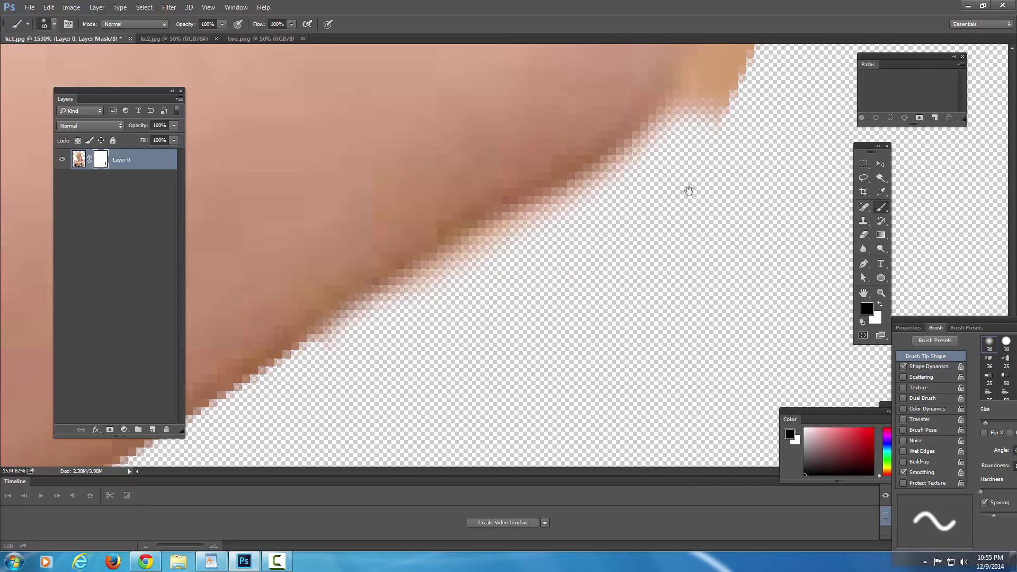
mouse_move(687, 188)
mouse_down()
mouse_move(560, 402)
mouse_move(583, 308)
mouse_move(598, 124)
mouse_up()
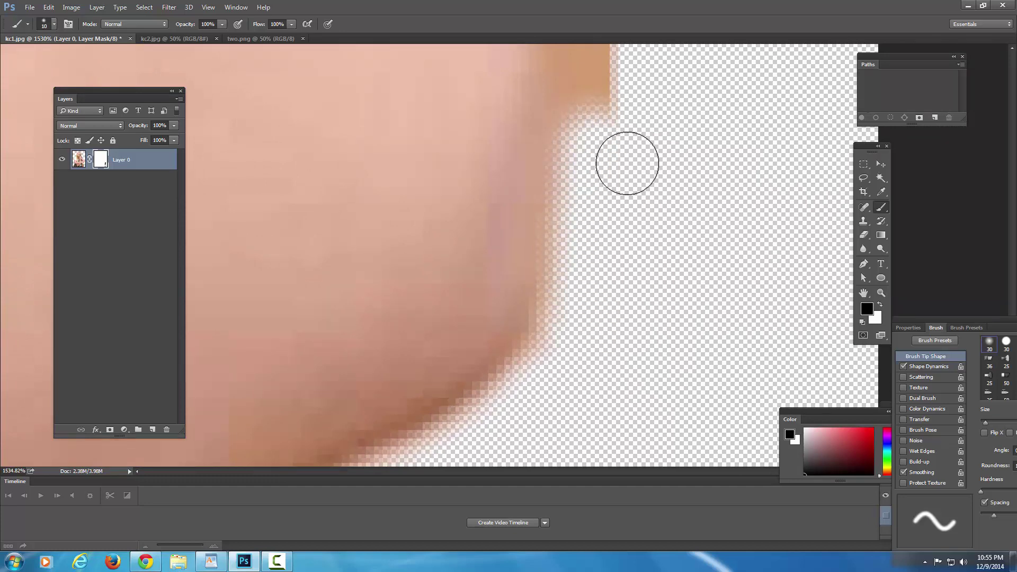
key(space)
mouse_move(626, 161)
mouse_down()
mouse_move(595, 356)
mouse_move(549, 359)
mouse_move(527, 181)
mouse_move(538, 166)
mouse_move(532, 129)
mouse_move(579, 275)
mouse_move(588, 347)
mouse_up()
key(space)
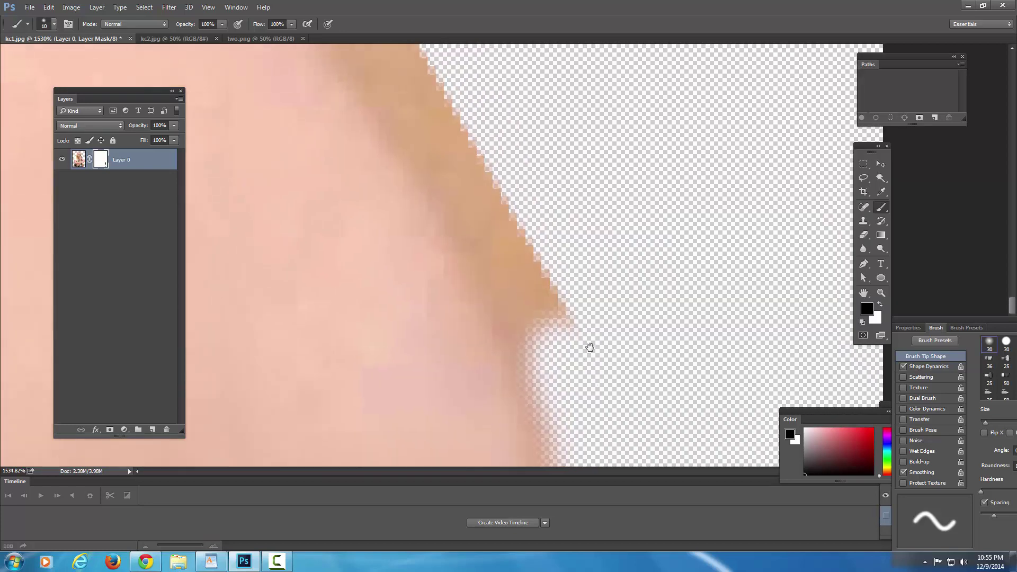
mouse_move(551, 379)
mouse_down()
mouse_move(456, 141)
mouse_move(594, 340)
mouse_up()
mouse_move(503, 161)
mouse_down()
mouse_move(443, 98)
mouse_move(477, 186)
mouse_move(466, 183)
mouse_move(406, 87)
mouse_up()
drag(471, 105, 595, 364)
mouse_move(556, 317)
mouse_down()
mouse_move(479, 220)
mouse_move(545, 352)
mouse_move(490, 305)
mouse_move(418, 198)
mouse_move(364, 144)
mouse_up()
mouse_move(447, 197)
mouse_down()
mouse_move(375, 100)
mouse_move(413, 112)
mouse_move(565, 275)
mouse_move(650, 300)
mouse_up()
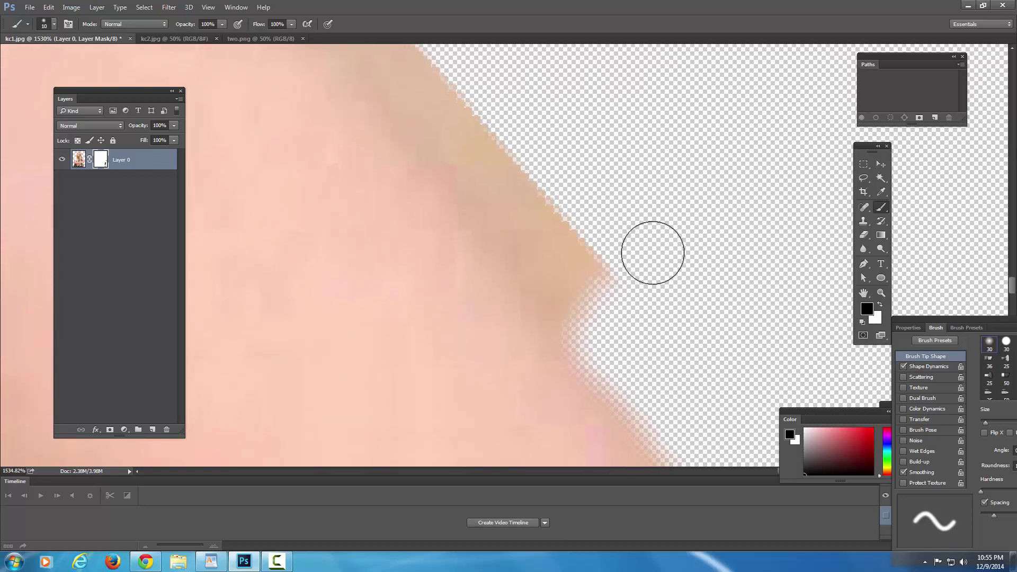
Step: Lasso the backdrop strip along the older girl's upper arm up to her white sleeve, fill it with black on the mask and deselect
click(881, 292)
alt+click(612, 235)
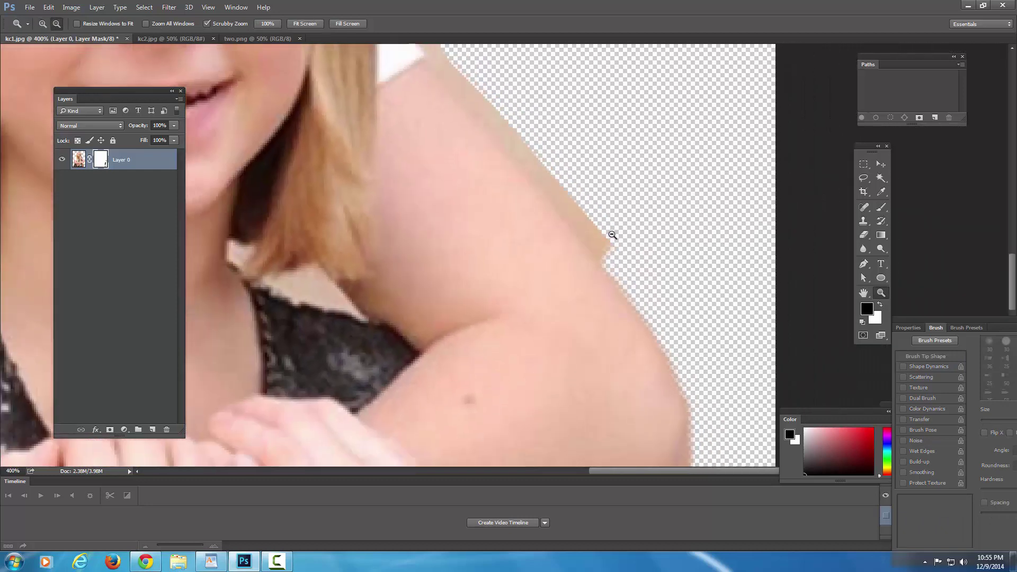
alt+click(612, 234)
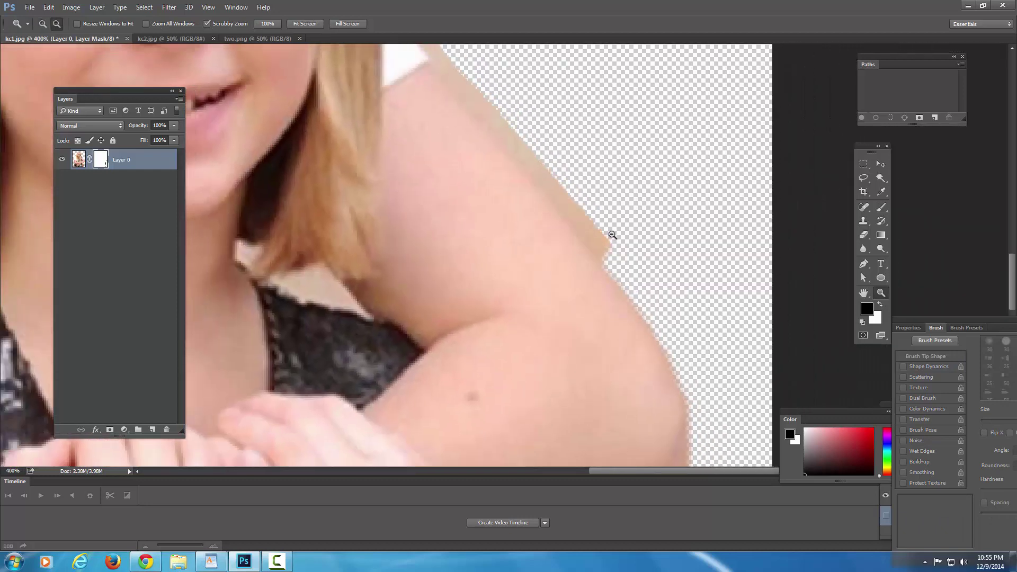
drag(599, 232, 629, 214)
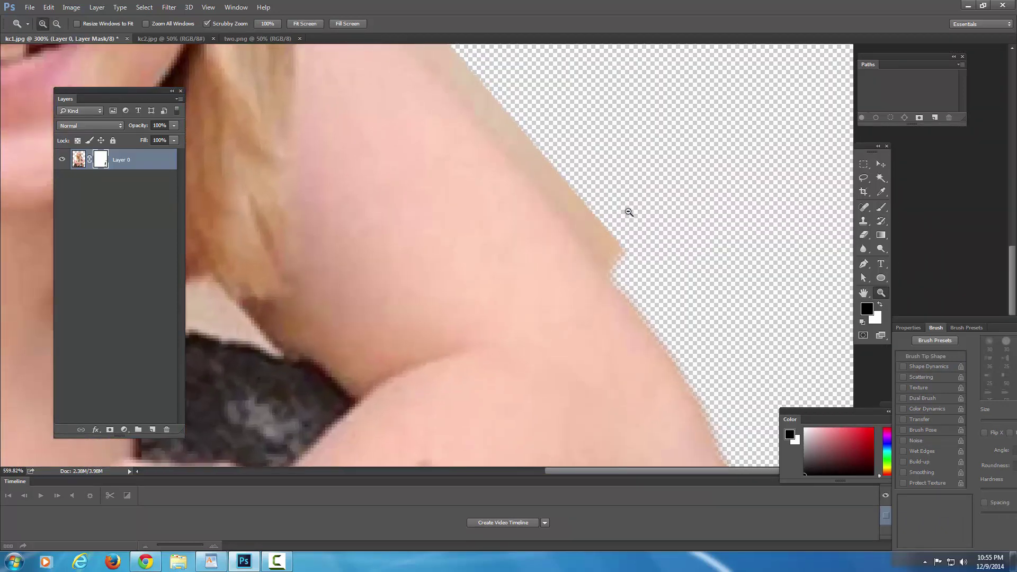
key(space)
drag(513, 194, 586, 285)
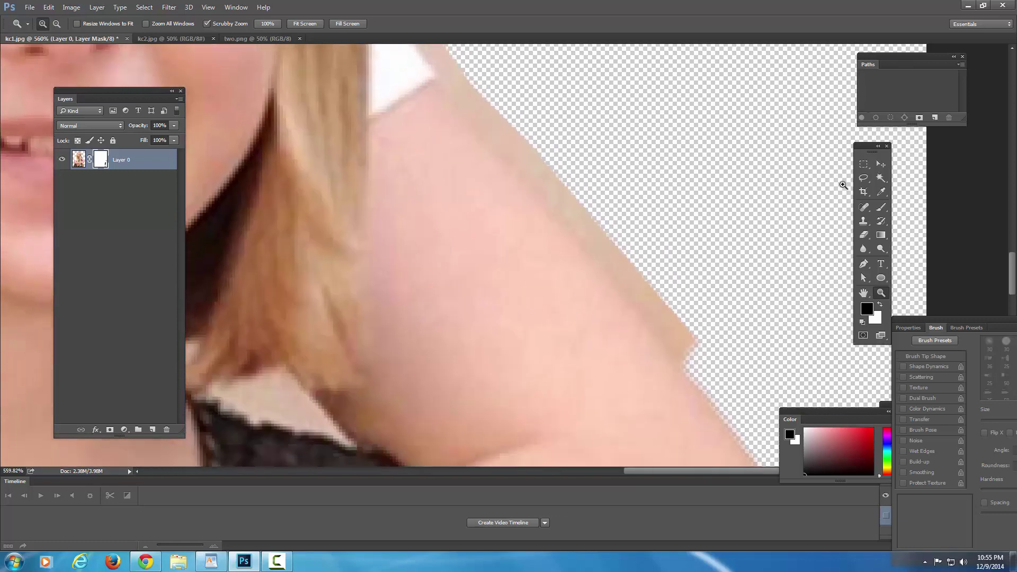
click(864, 180)
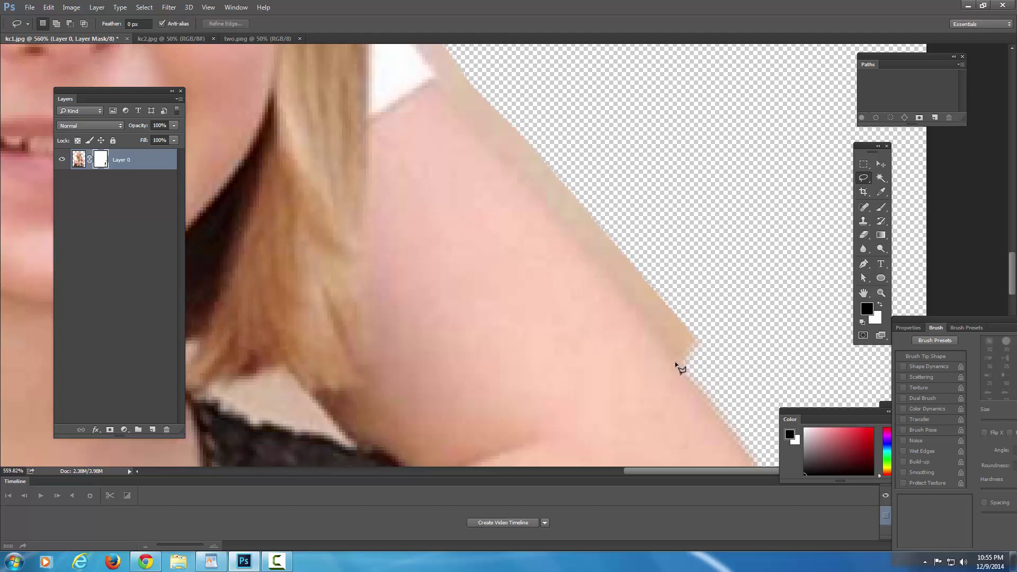
mouse_move(677, 364)
mouse_down()
mouse_move(580, 237)
mouse_move(446, 94)
mouse_up()
mouse_move(449, 72)
mouse_down()
mouse_move(474, 54)
mouse_move(682, 144)
mouse_move(760, 204)
mouse_move(754, 339)
mouse_up()
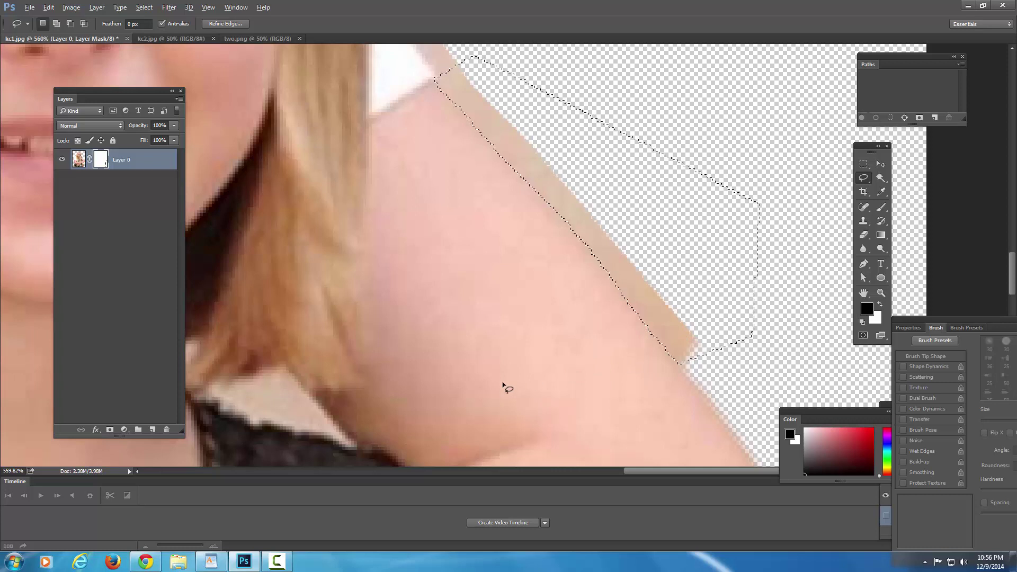
key(alt+BackSpace)
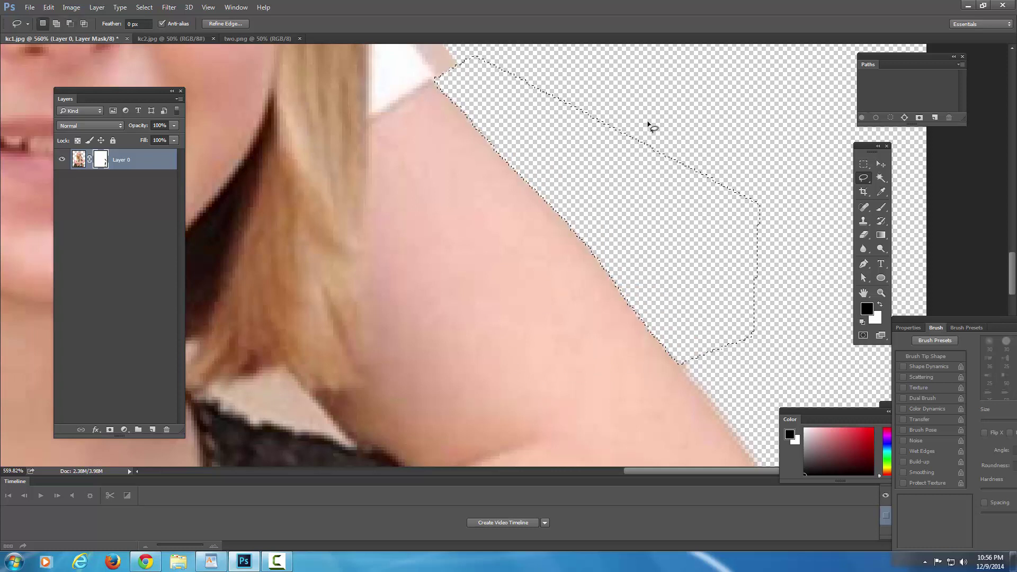
key(ctrl+d)
Step: Brush black on the mask over the backdrop fringe along the white sleeve beside the younger girl's hair
drag(495, 103, 609, 350)
drag(543, 151, 485, 120)
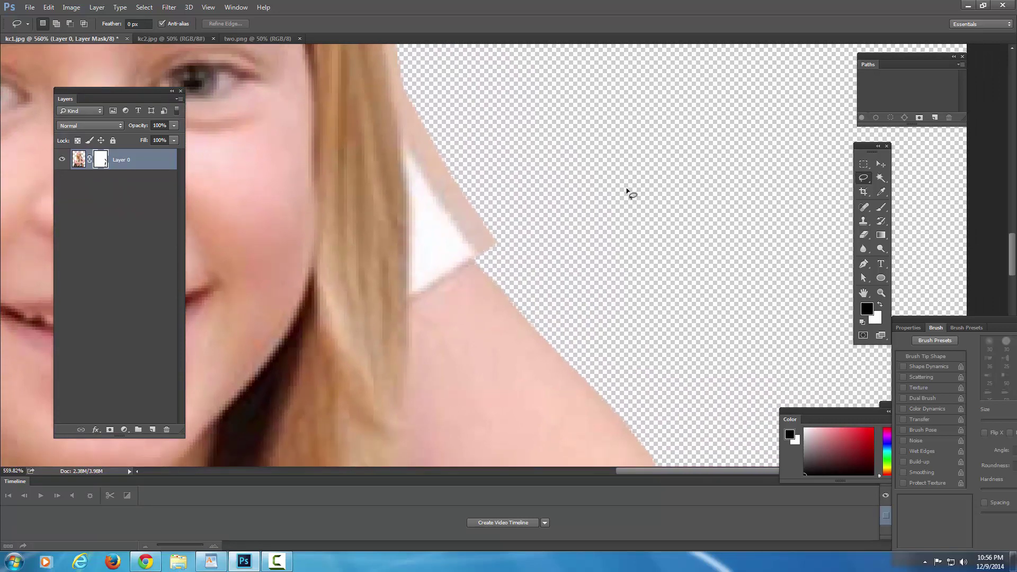
click(881, 292)
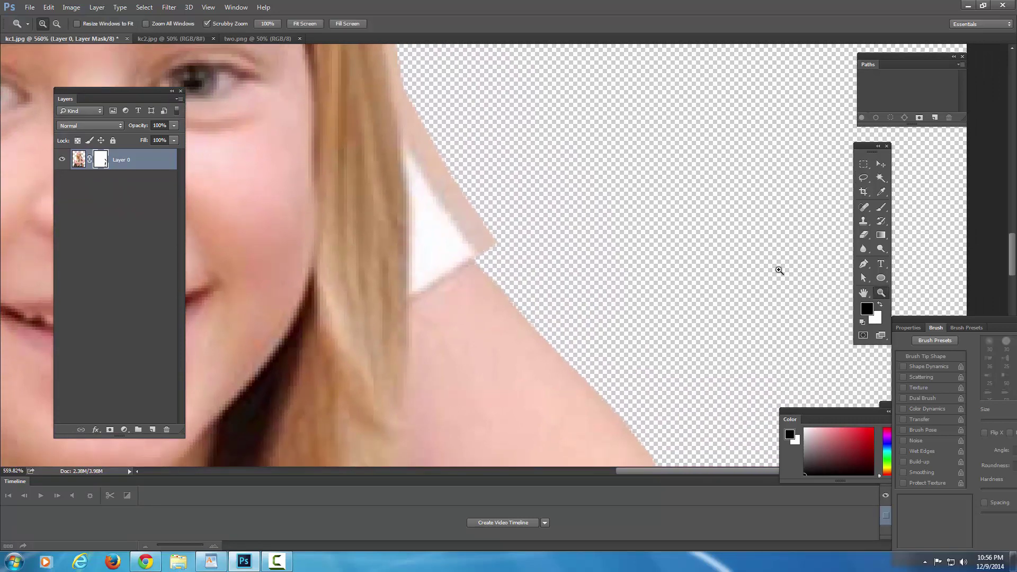
alt+click(590, 216)
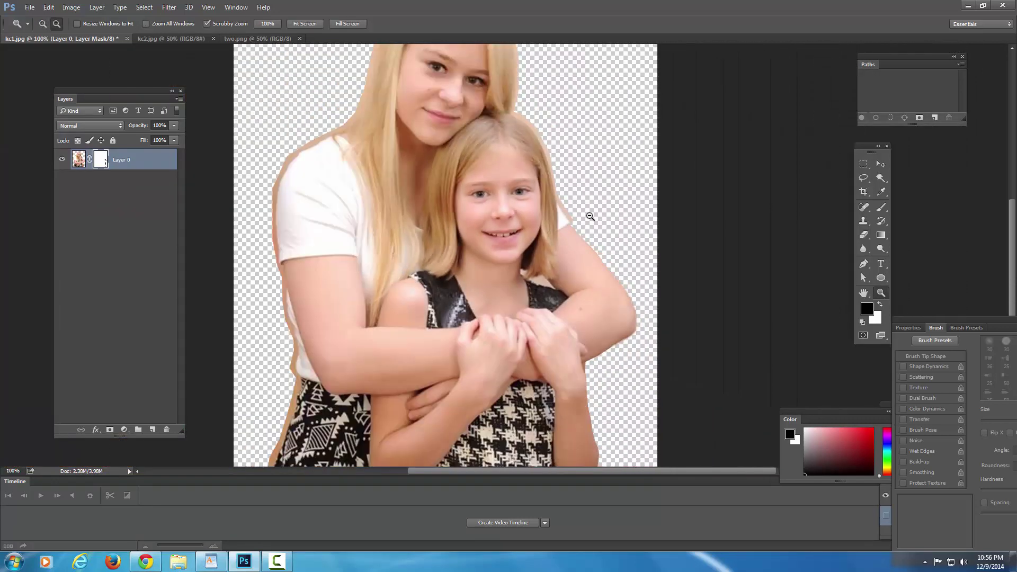
alt+click(589, 216)
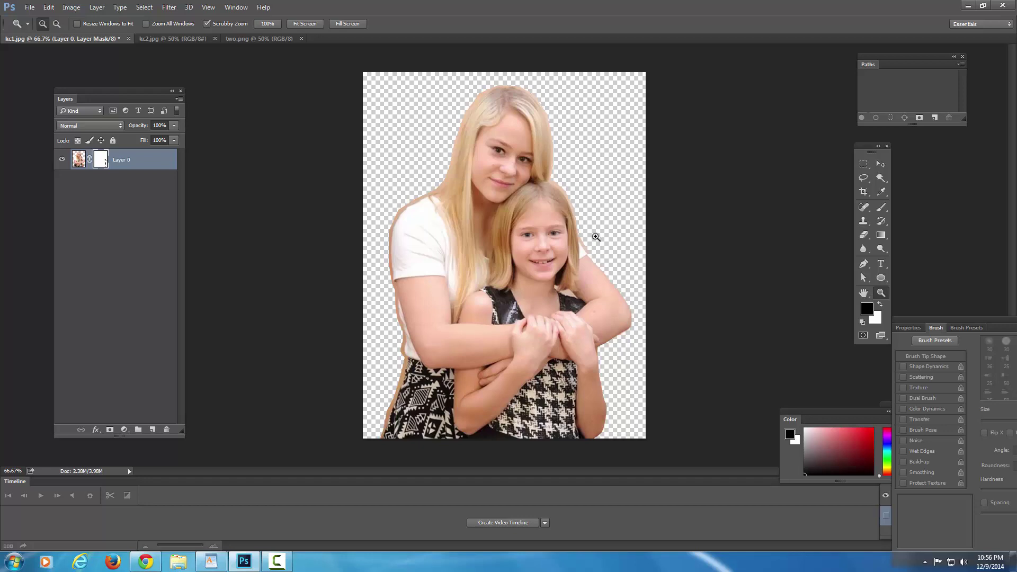
drag(596, 237, 670, 173)
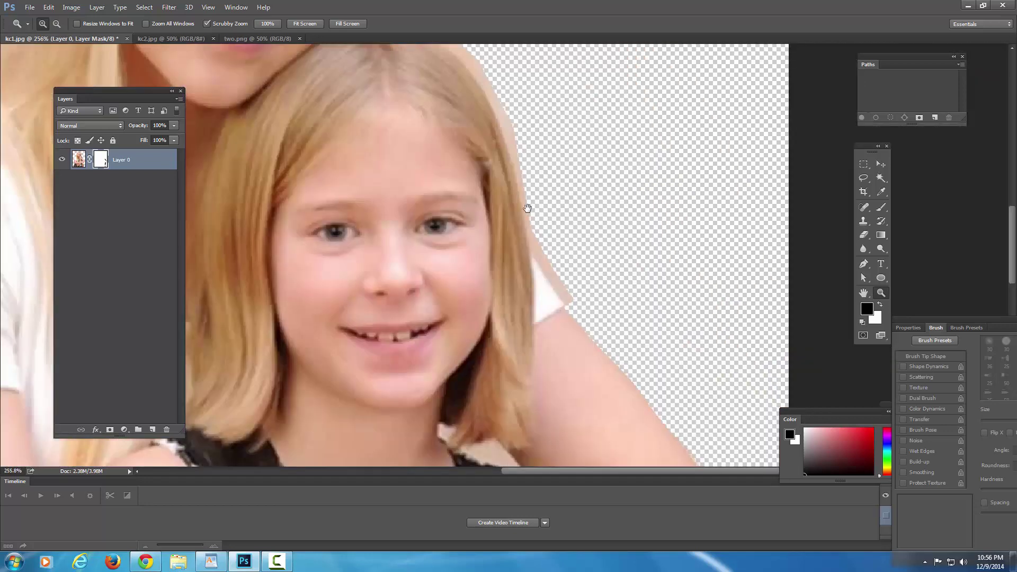
drag(543, 206, 583, 157)
drag(483, 268, 450, 148)
click(880, 208)
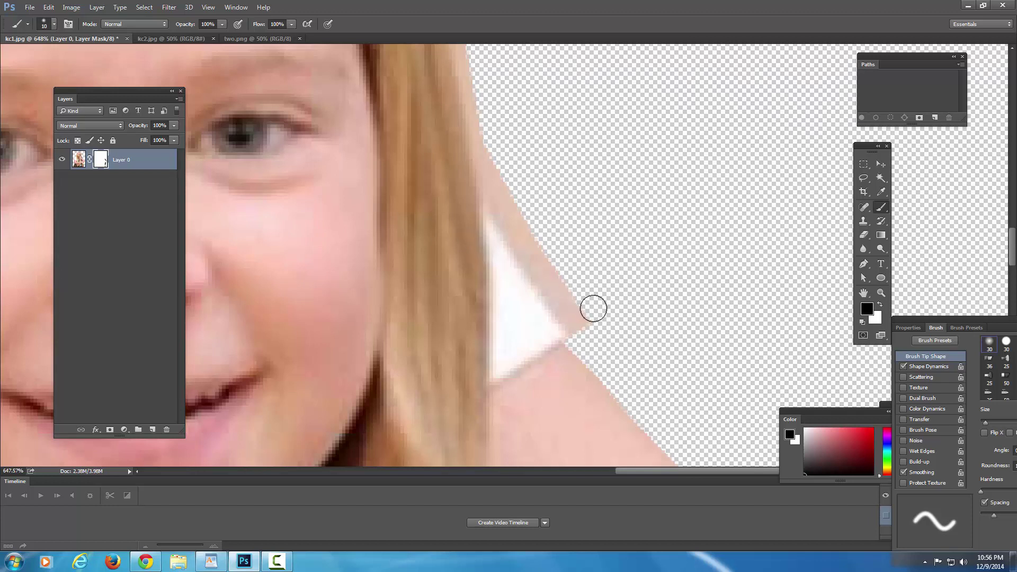
mouse_move(593, 308)
mouse_down()
mouse_move(579, 313)
mouse_move(583, 327)
mouse_move(507, 218)
mouse_move(489, 129)
mouse_move(539, 227)
mouse_up()
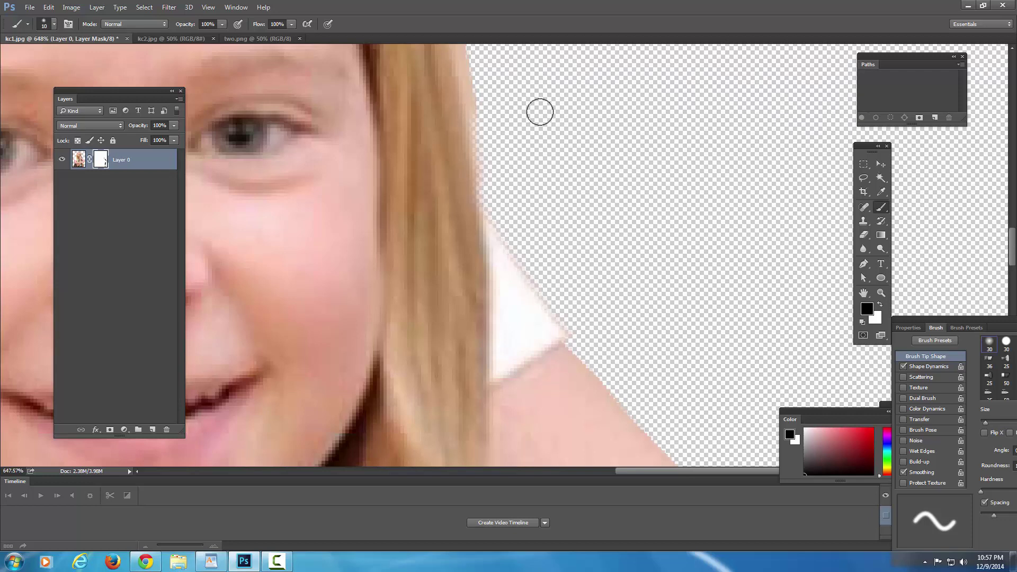
Step: Brush away the backdrop fringe on the mask along the outer side and crown of the younger girl's hair
drag(540, 109, 556, 363)
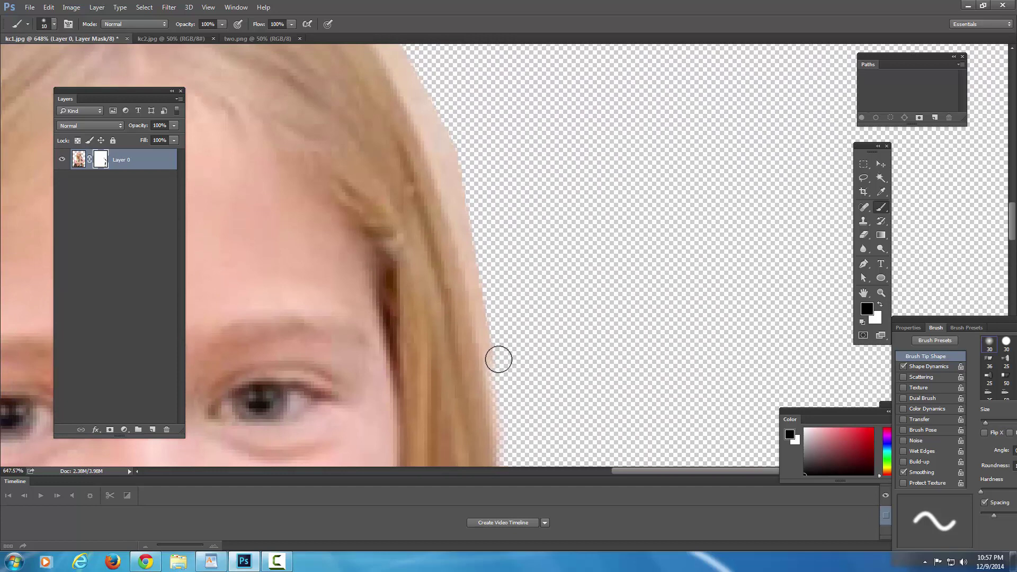
mouse_move(480, 282)
mouse_down()
mouse_move(437, 117)
mouse_move(479, 236)
mouse_move(474, 208)
mouse_move(510, 188)
mouse_move(574, 334)
mouse_up()
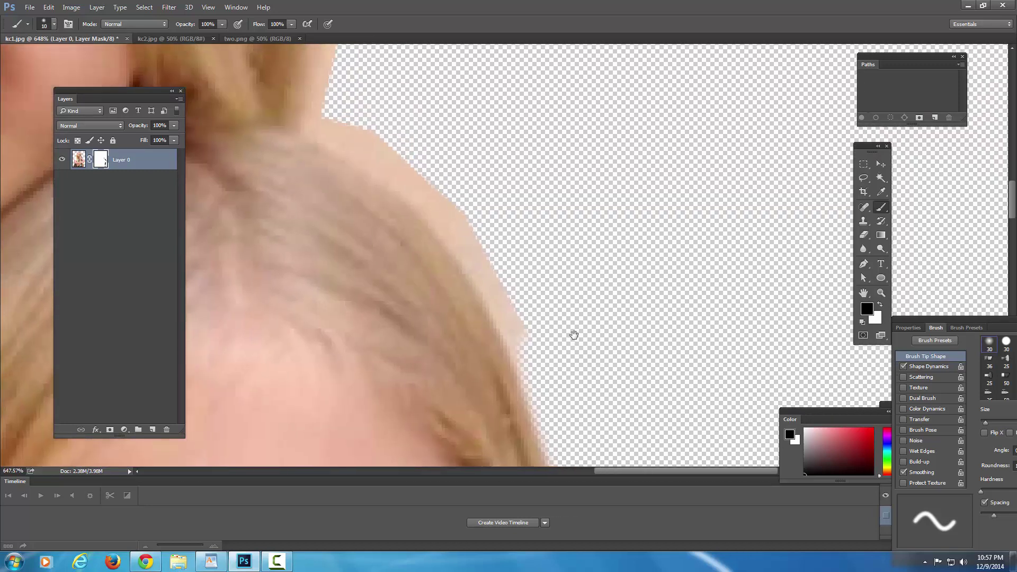
drag(534, 367, 456, 206)
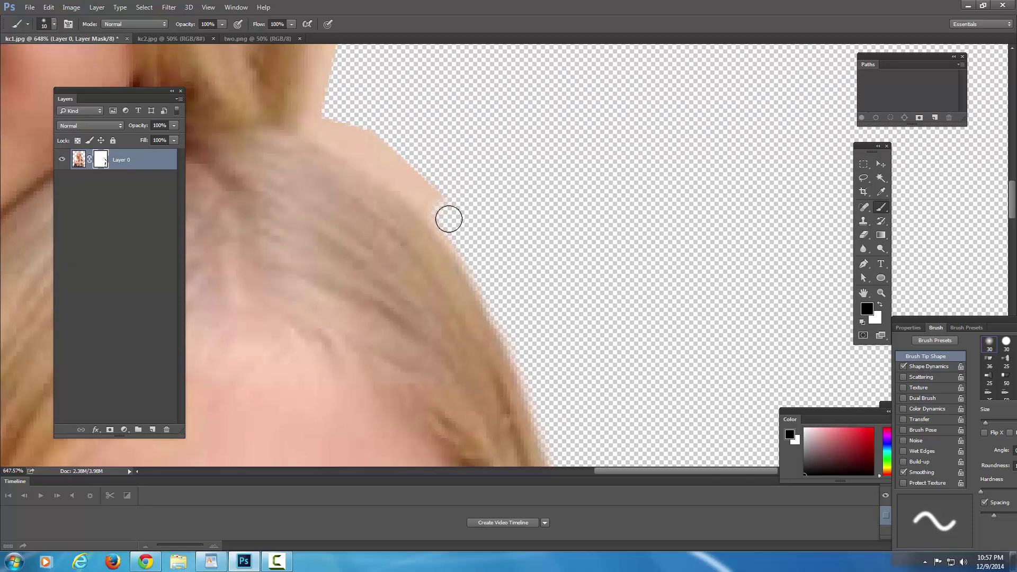
drag(452, 222, 374, 129)
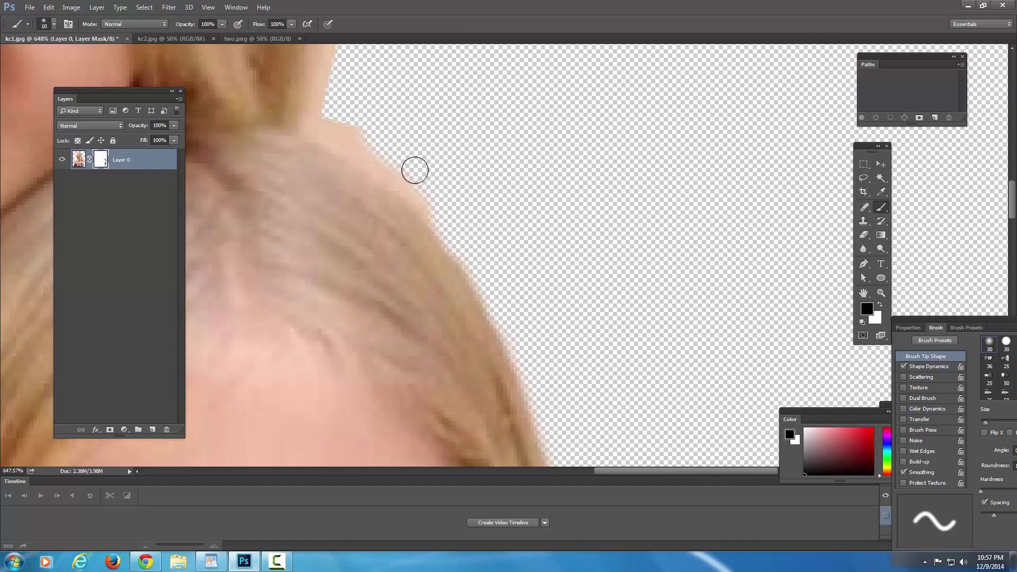
mouse_move(411, 184)
mouse_down()
mouse_move(333, 133)
mouse_move(355, 127)
mouse_move(521, 171)
mouse_move(582, 229)
mouse_move(525, 228)
mouse_move(527, 197)
mouse_up()
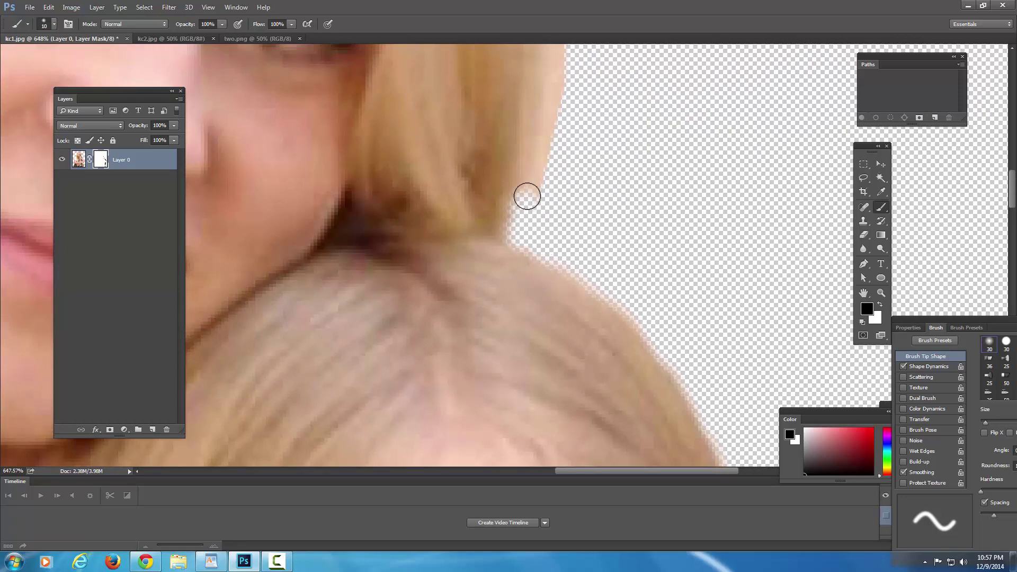
Step: Brush black on the mask over the backdrop fringe along the older girl's hair, from above the younger girl's head up towards the crown
drag(606, 123, 545, 318)
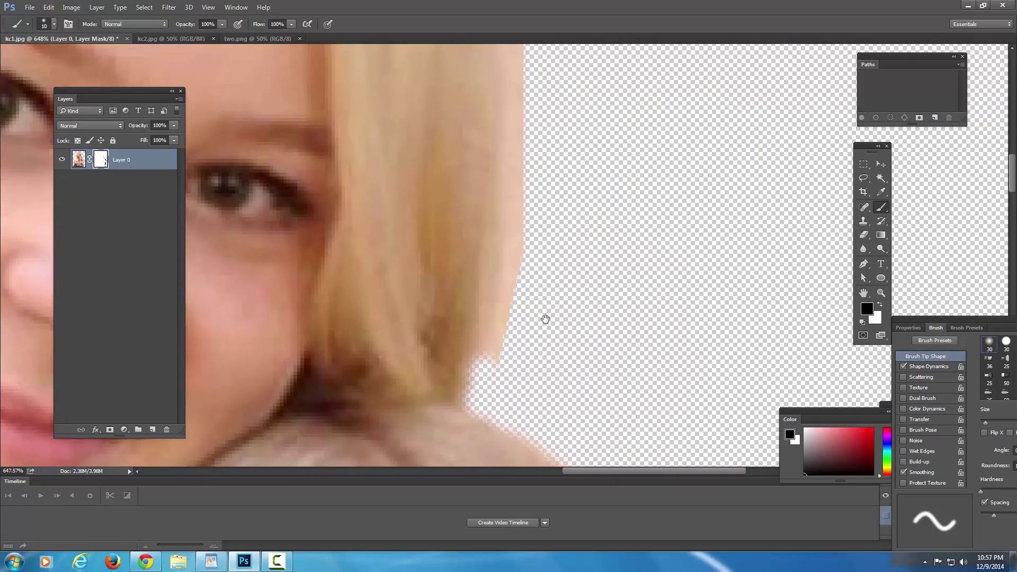
mouse_move(487, 363)
mouse_down()
mouse_move(515, 176)
mouse_move(553, 100)
mouse_move(557, 250)
mouse_up()
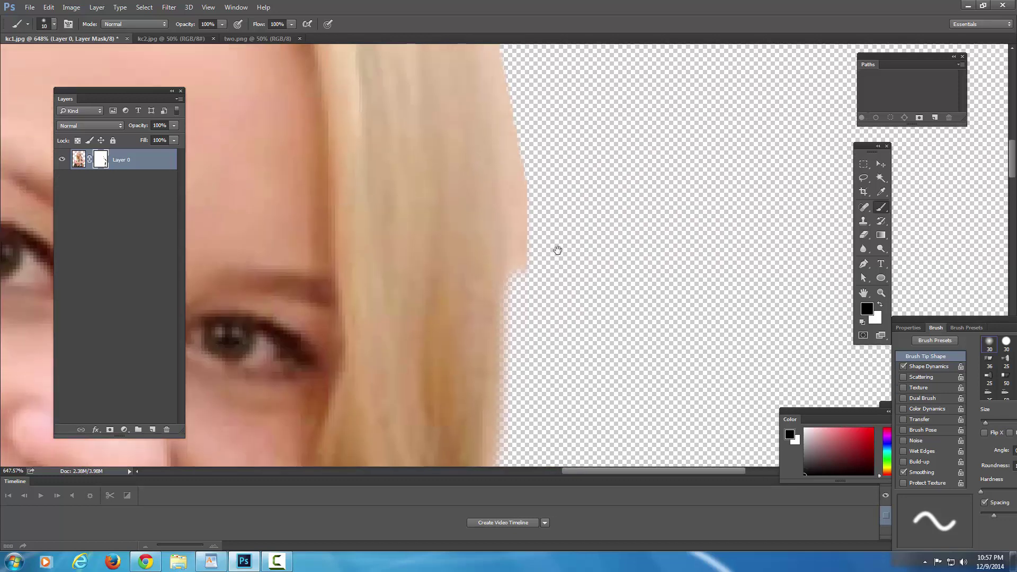
drag(529, 286, 508, 100)
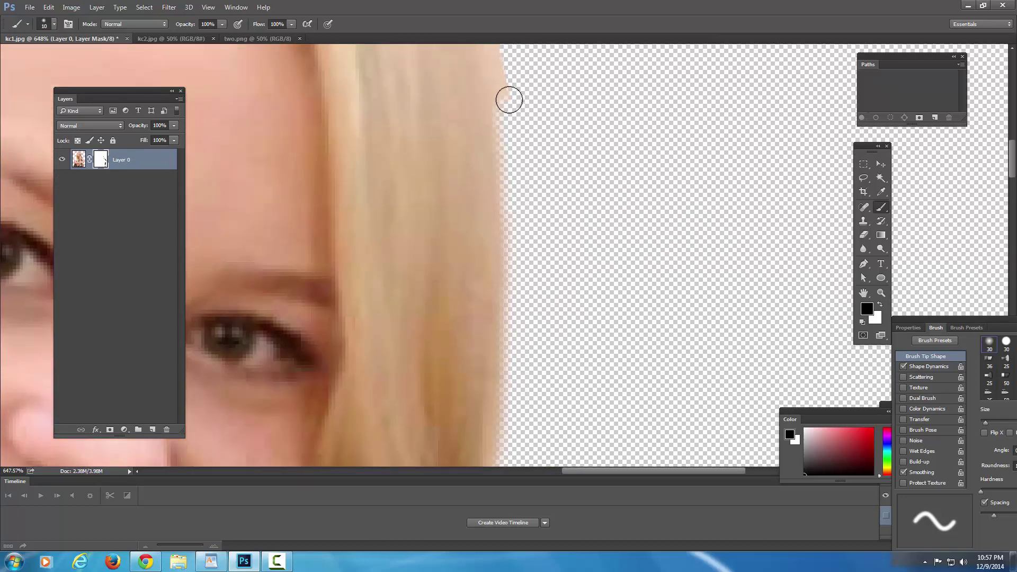
mouse_move(540, 152)
mouse_down()
mouse_move(561, 170)
mouse_move(537, 136)
mouse_up()
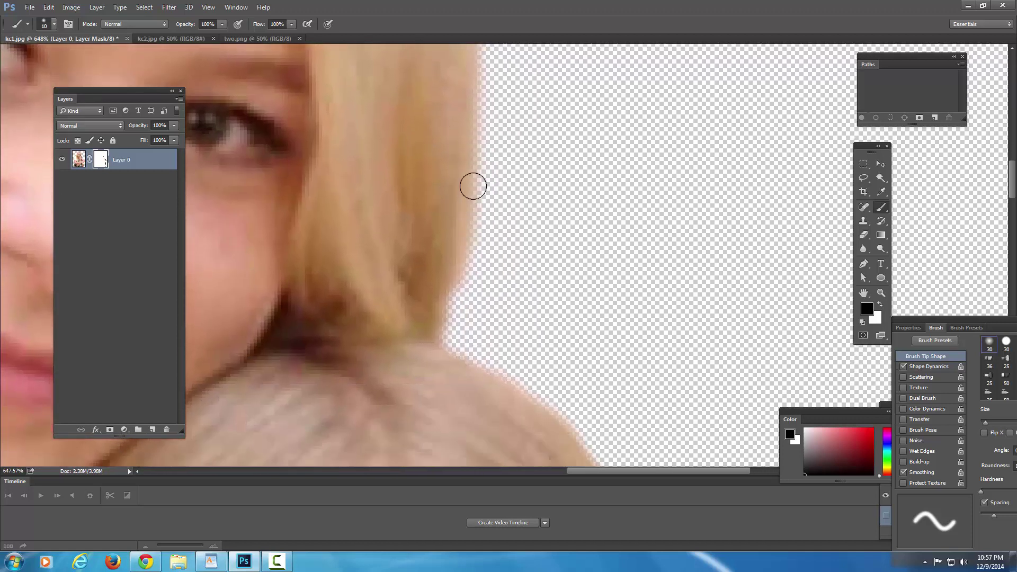
drag(535, 112, 574, 254)
mouse_move(533, 297)
mouse_down()
mouse_move(482, 93)
mouse_move(518, 125)
mouse_move(562, 257)
mouse_move(556, 273)
mouse_move(511, 190)
mouse_move(421, 80)
mouse_move(464, 131)
mouse_up()
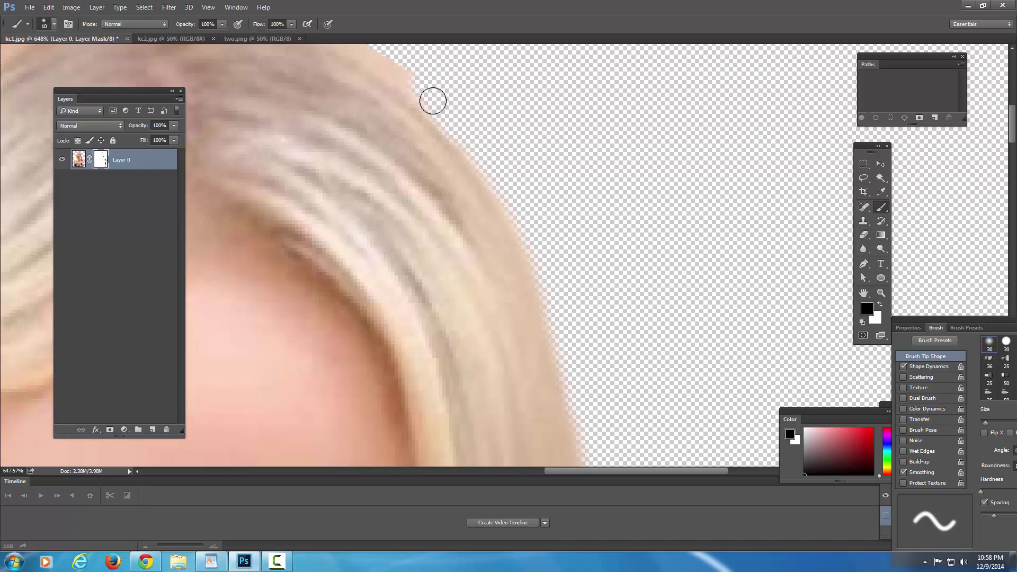
Step: Brush away the backdrop fringe on the mask over the older girl's crown and down the upper far side of her hair
mouse_move(395, 73)
mouse_down()
mouse_move(444, 96)
mouse_move(574, 233)
mouse_move(375, 151)
mouse_move(288, 163)
mouse_move(230, 153)
mouse_up()
mouse_move(312, 127)
mouse_down()
mouse_move(537, 106)
mouse_move(511, 127)
mouse_move(418, 146)
mouse_move(375, 175)
mouse_move(298, 203)
mouse_move(275, 220)
mouse_move(366, 183)
mouse_move(264, 260)
mouse_move(268, 233)
mouse_up()
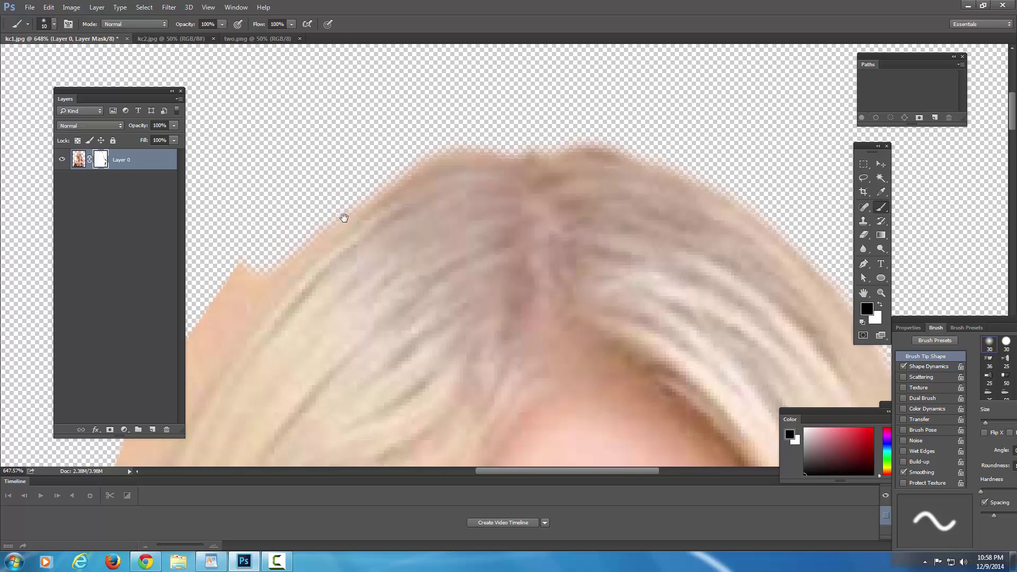
mouse_move(343, 218)
mouse_down()
mouse_move(392, 168)
mouse_move(485, 104)
mouse_move(389, 171)
mouse_move(353, 216)
mouse_move(383, 137)
mouse_move(358, 184)
mouse_move(415, 139)
mouse_move(323, 252)
mouse_move(336, 205)
mouse_up()
drag(425, 244, 574, 125)
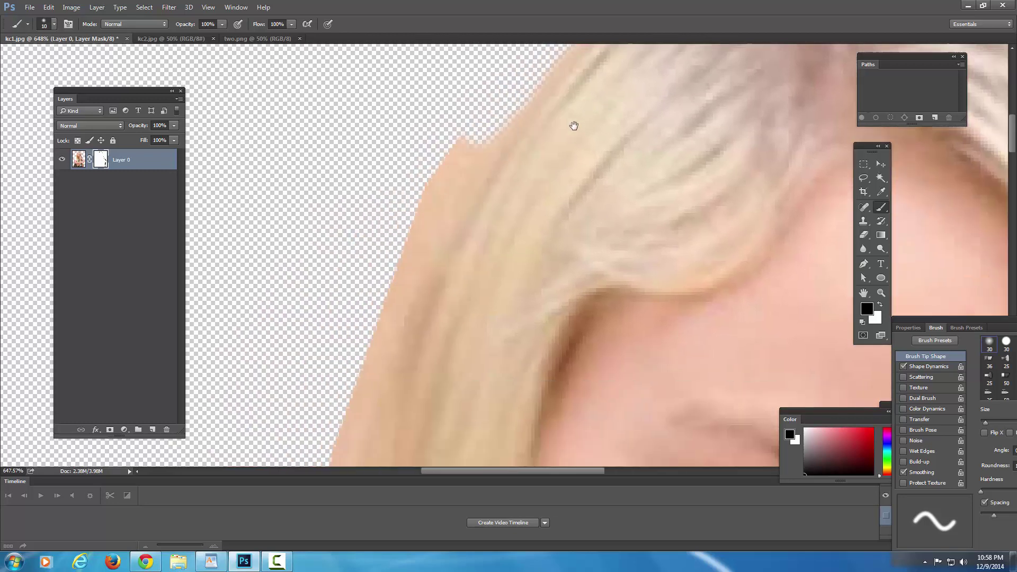
mouse_move(463, 137)
mouse_down()
mouse_move(418, 228)
mouse_move(422, 211)
mouse_up()
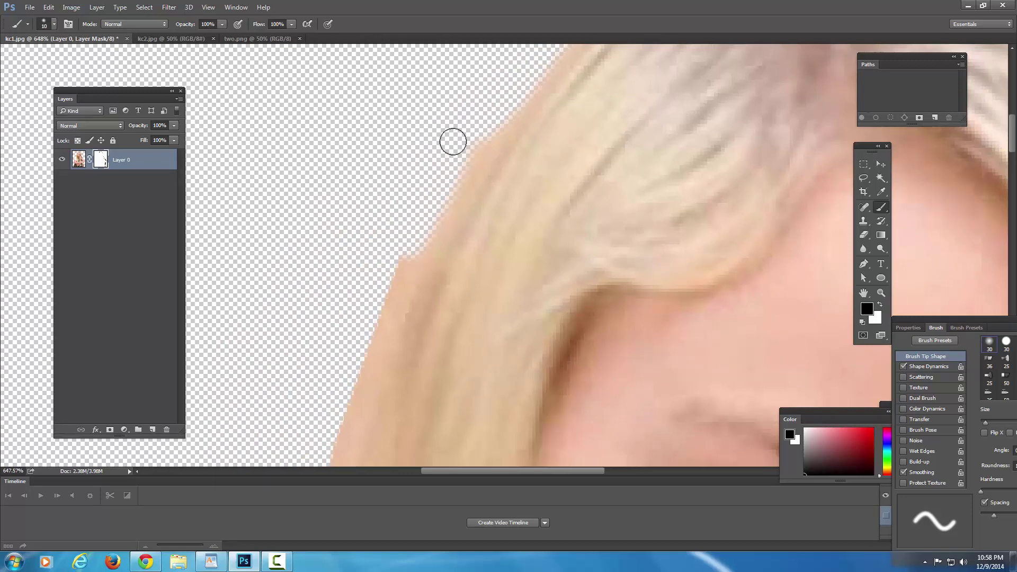
mouse_move(452, 141)
mouse_down()
mouse_move(420, 198)
mouse_move(388, 304)
mouse_move(399, 279)
mouse_up()
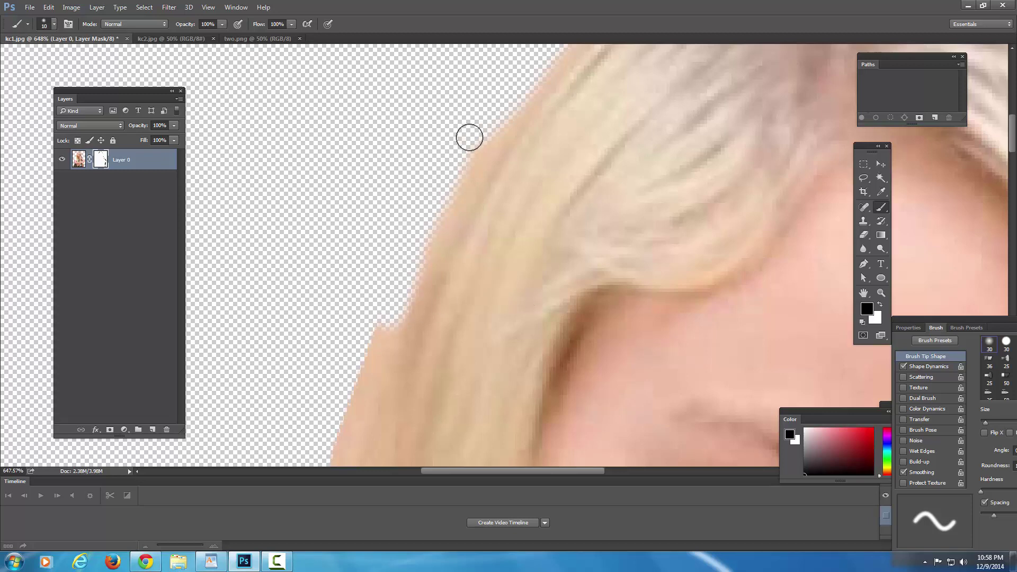
drag(458, 155, 388, 317)
Step: Examine the whole cutout for leftover backdrop fringe, including the older girl's white sleeve and the far side of her hair
click(881, 293)
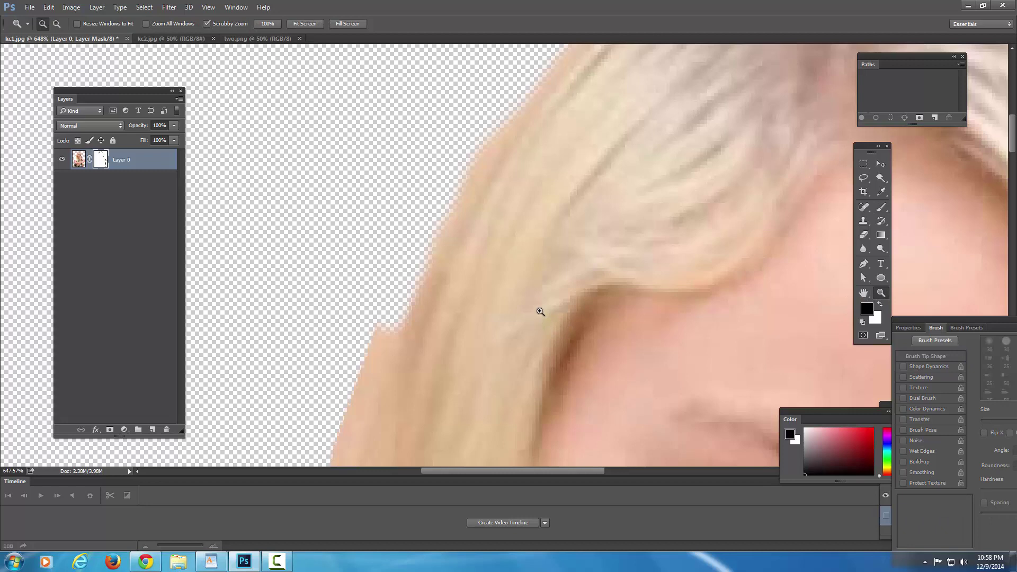
drag(540, 312, 450, 319)
drag(570, 326, 511, 329)
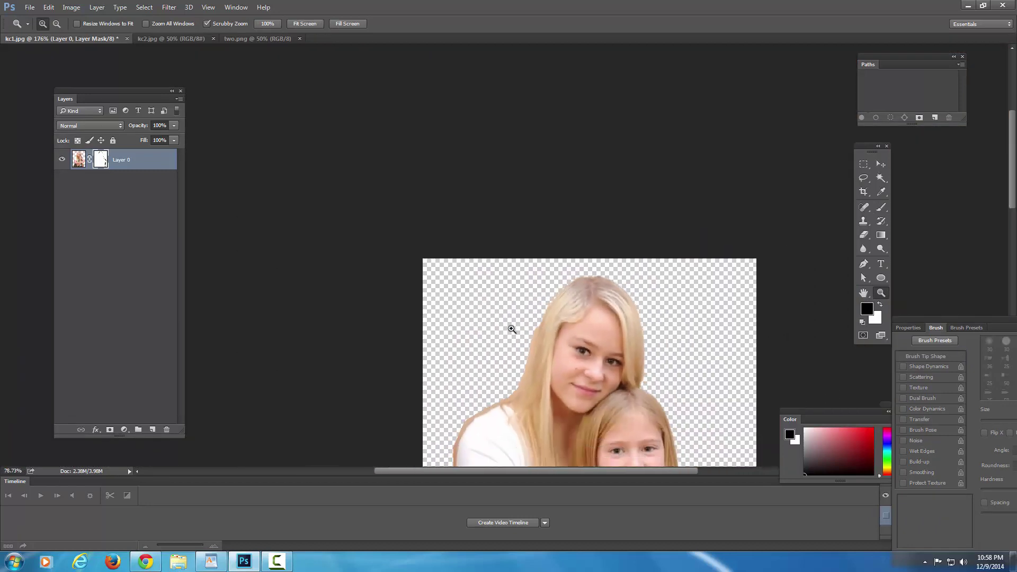
drag(593, 338, 558, 339)
drag(487, 260, 532, 230)
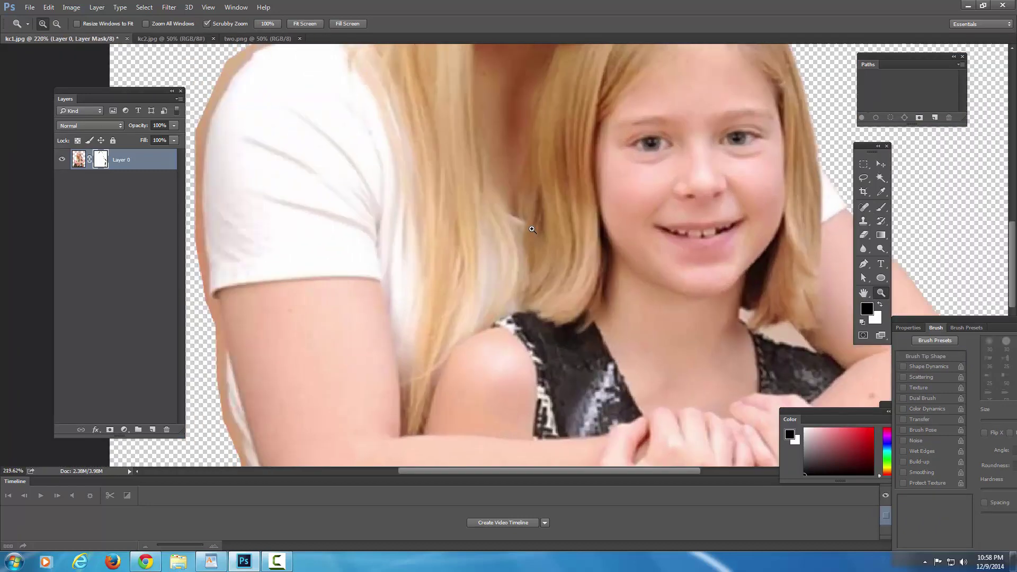
drag(390, 167, 613, 339)
drag(602, 208, 545, 260)
drag(517, 164, 483, 317)
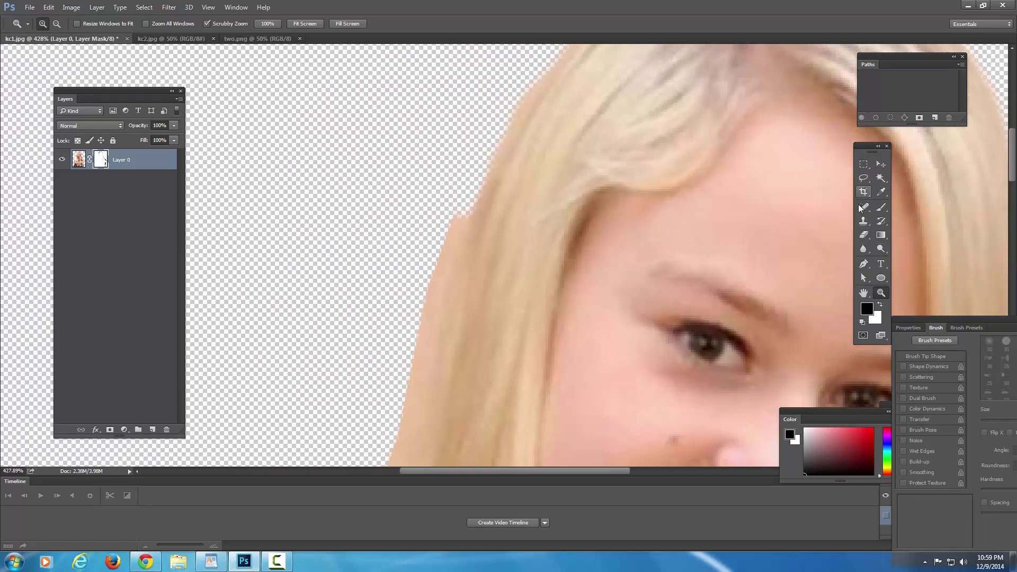
Step: Paint black on the mask over the backdrop strip beside the older girl's long hair, from eye level down towards her shoulder
click(882, 209)
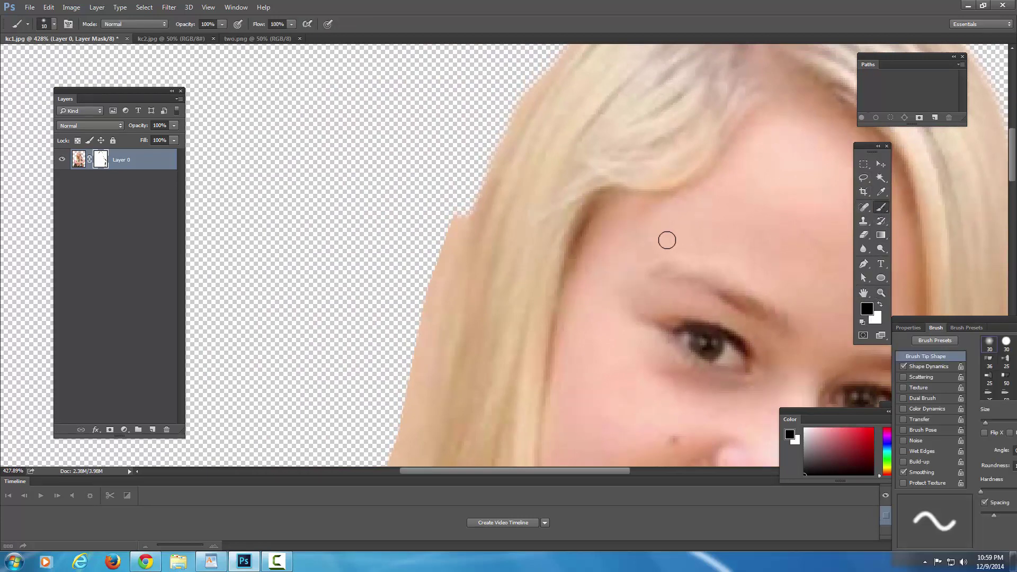
drag(455, 216, 426, 336)
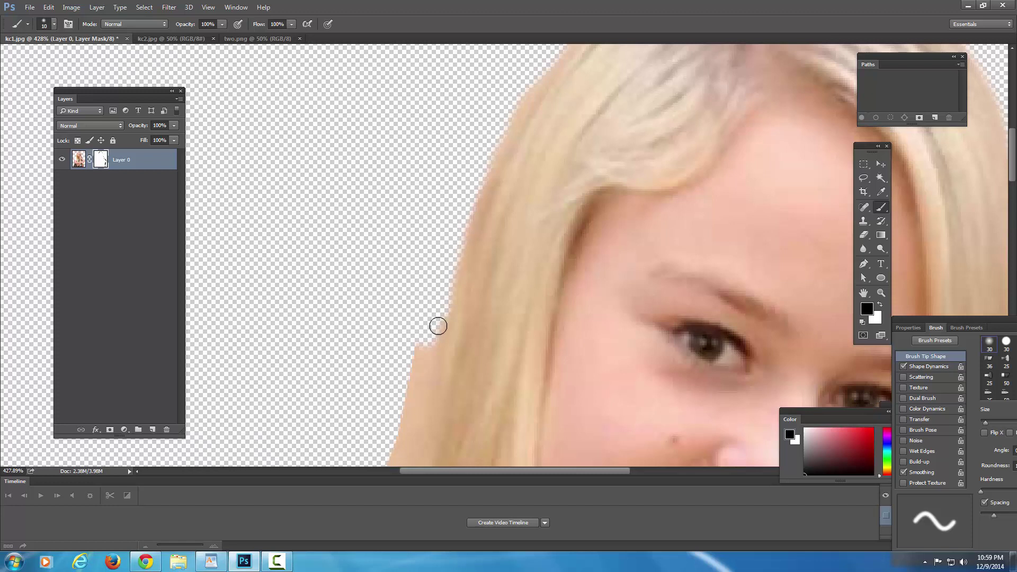
drag(433, 346, 424, 353)
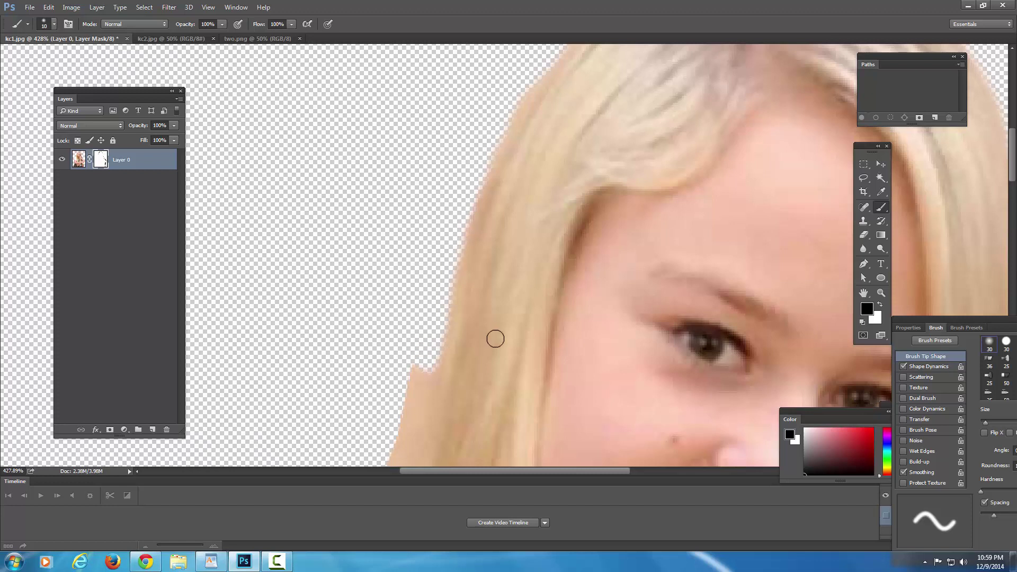
scroll(508, 250, down, 5)
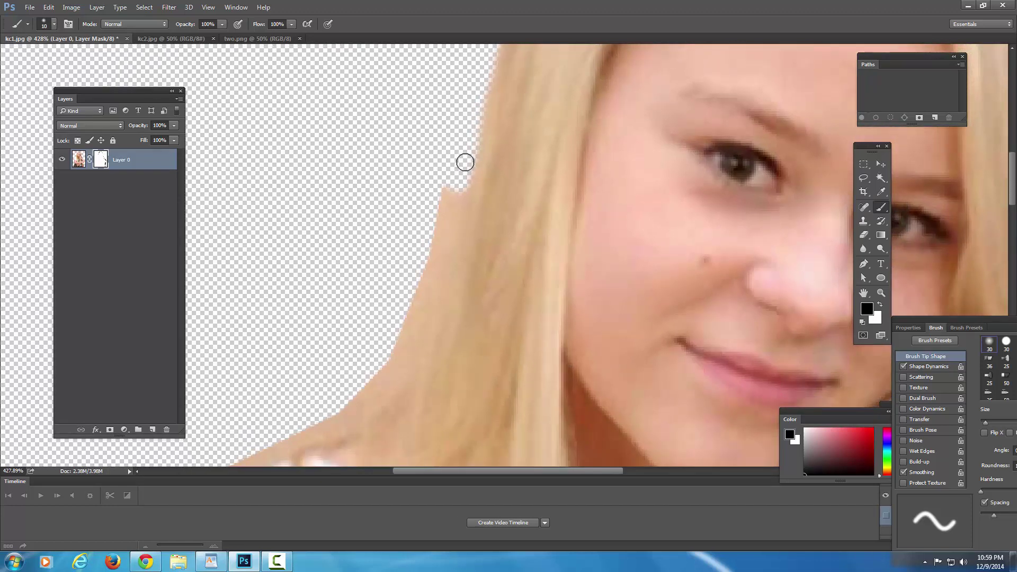
mouse_move(458, 193)
mouse_down()
mouse_move(447, 249)
mouse_move(450, 186)
mouse_move(424, 252)
mouse_up()
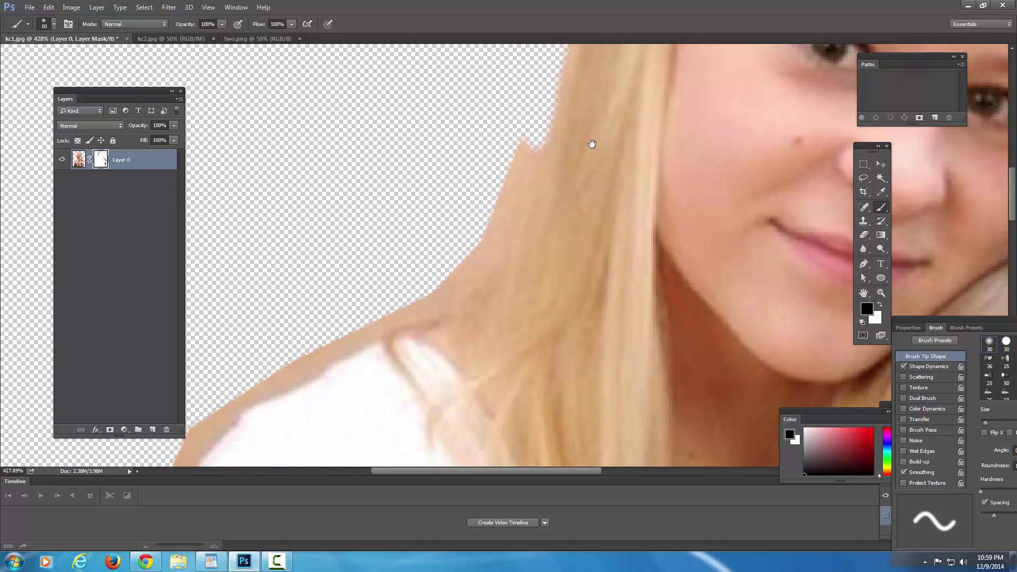
drag(532, 128, 508, 186)
mouse_move(528, 153)
mouse_down()
mouse_move(483, 254)
mouse_move(458, 274)
mouse_move(497, 206)
mouse_up()
Step: Brush away the backdrop fringe on the mask along the older girl's shoulder and around the upper curve of her white sleeve
mouse_move(481, 254)
mouse_down()
mouse_move(425, 301)
mouse_move(470, 272)
mouse_move(503, 215)
mouse_move(471, 278)
mouse_move(390, 315)
mouse_up()
mouse_move(429, 282)
mouse_down()
mouse_move(564, 149)
mouse_move(508, 192)
mouse_move(494, 194)
mouse_move(497, 174)
mouse_move(510, 179)
mouse_move(502, 194)
mouse_move(375, 262)
mouse_move(445, 213)
mouse_move(451, 178)
mouse_move(495, 151)
mouse_move(572, 130)
mouse_up()
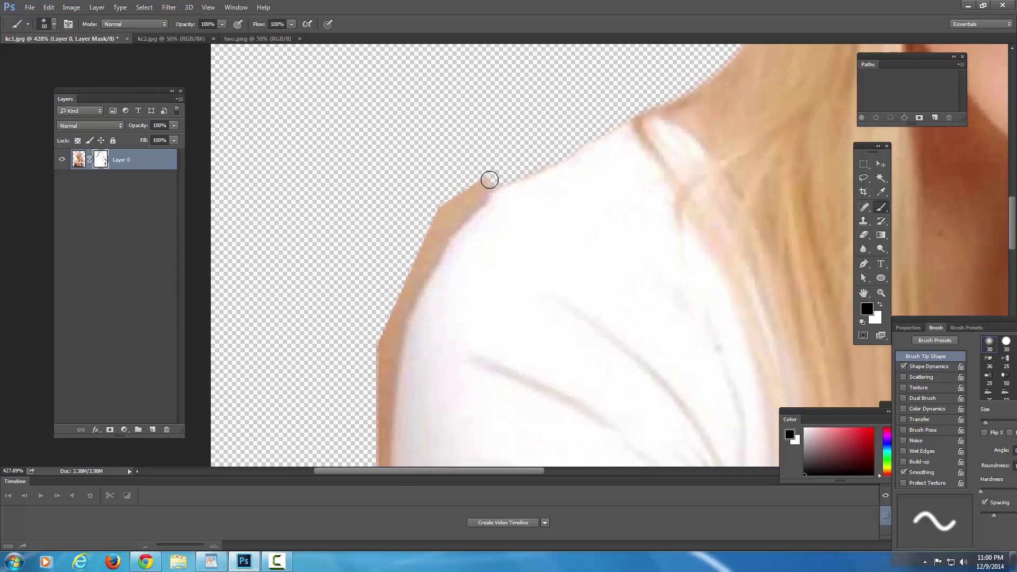
mouse_move(489, 179)
mouse_down()
mouse_move(458, 206)
mouse_move(478, 176)
mouse_move(441, 234)
mouse_move(453, 190)
mouse_move(419, 244)
mouse_move(438, 233)
mouse_up()
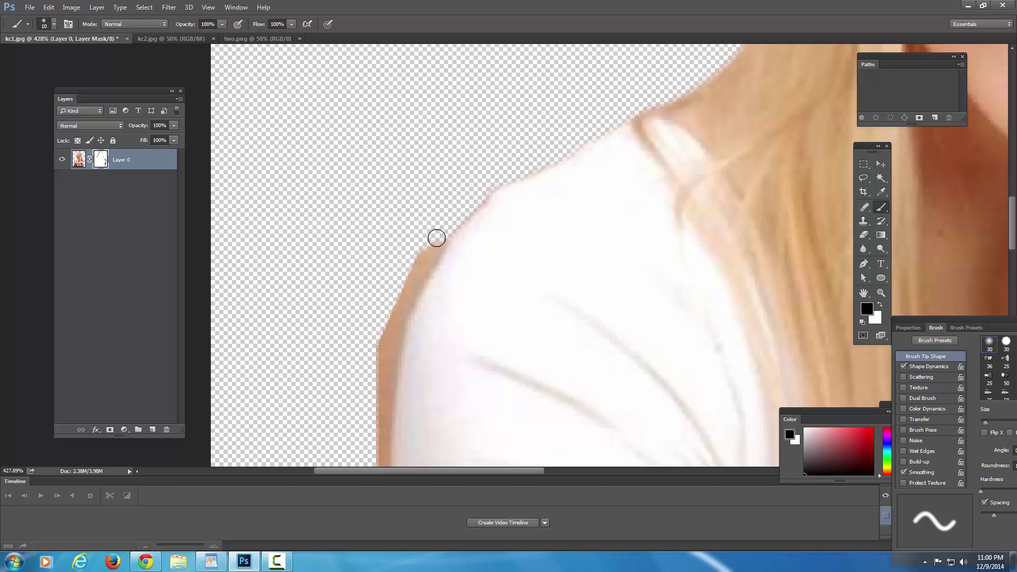
mouse_move(501, 237)
mouse_down()
mouse_move(567, 139)
mouse_move(504, 142)
mouse_move(477, 178)
mouse_move(494, 144)
mouse_move(503, 135)
mouse_move(463, 228)
mouse_move(469, 180)
mouse_move(446, 277)
mouse_up()
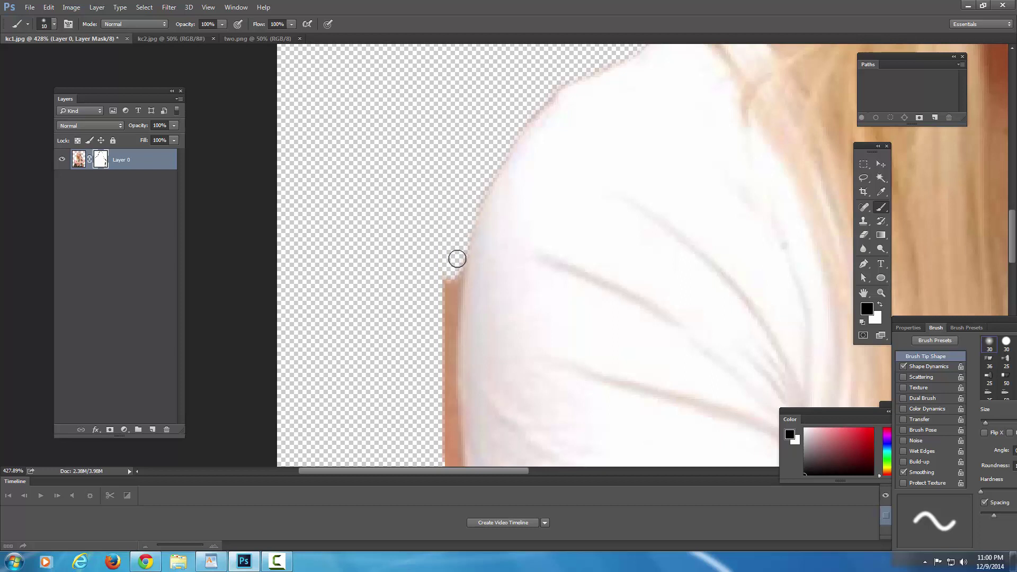
drag(457, 258, 447, 293)
Step: Paint out the backdrop strip on the mask down the outer edge of the older girl's white sleeve to its hem
drag(510, 306, 485, 187)
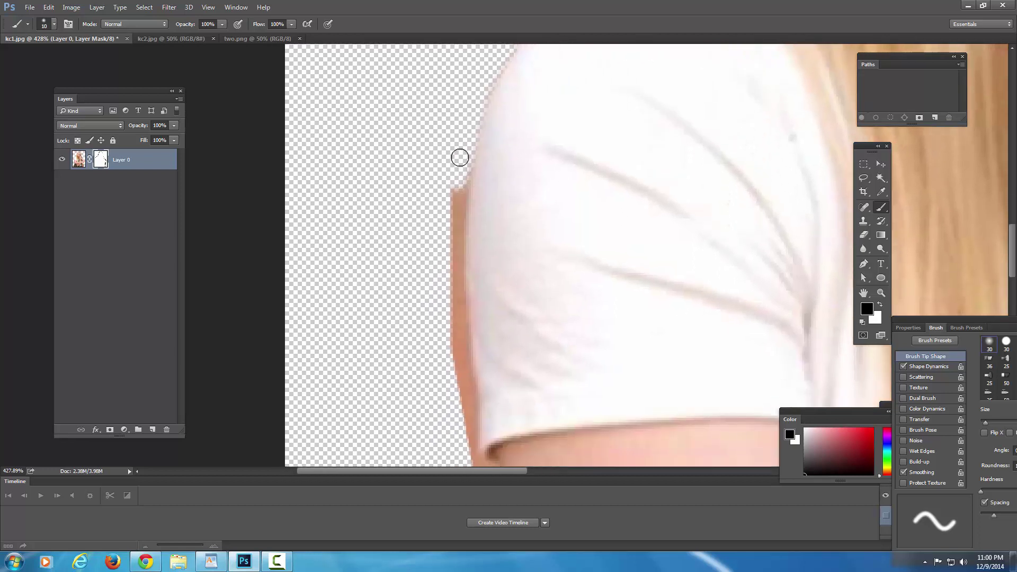
drag(459, 189, 451, 266)
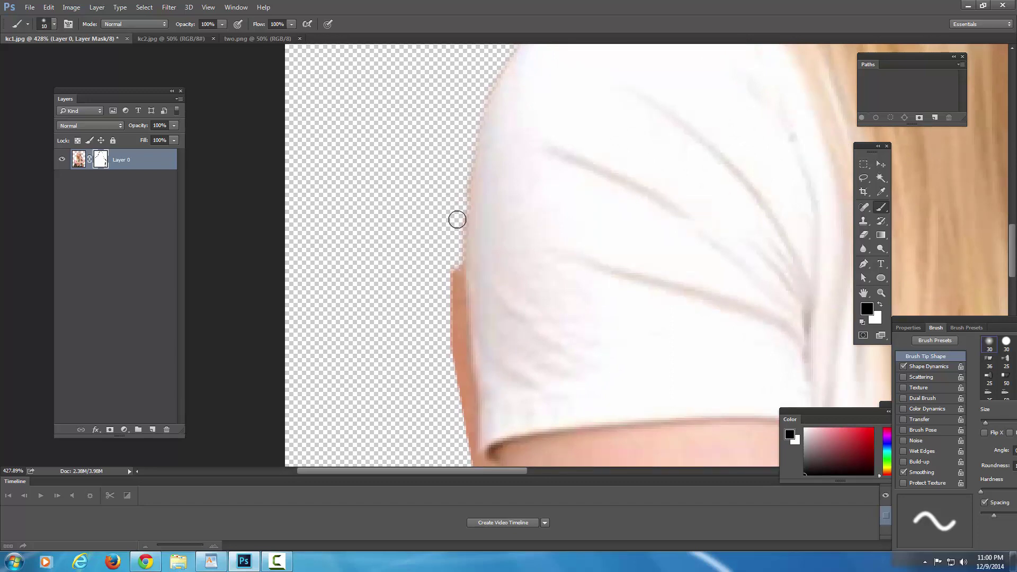
drag(457, 219, 460, 345)
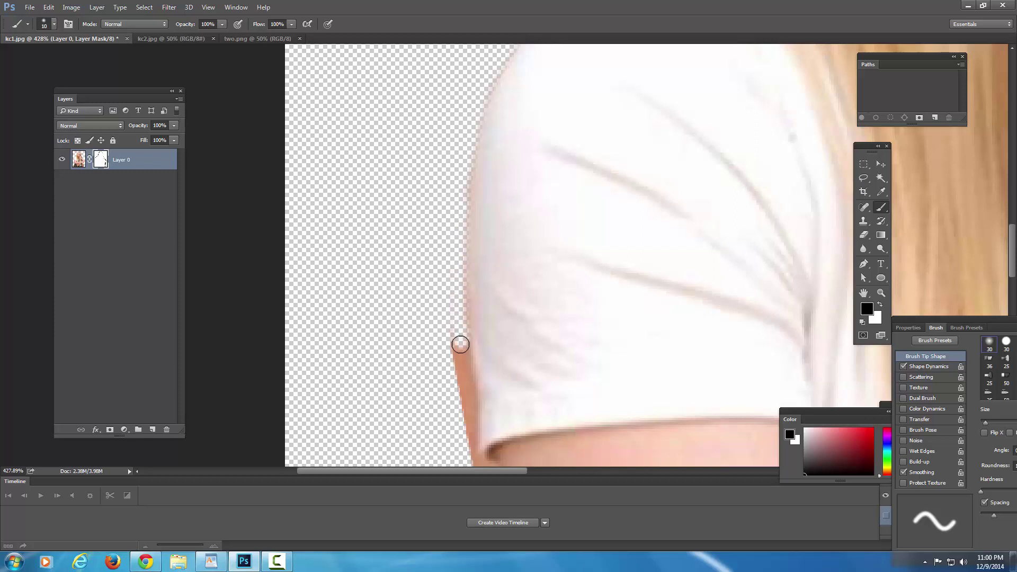
drag(498, 289, 501, 198)
mouse_move(461, 249)
mouse_down()
mouse_move(471, 382)
mouse_move(459, 199)
mouse_up()
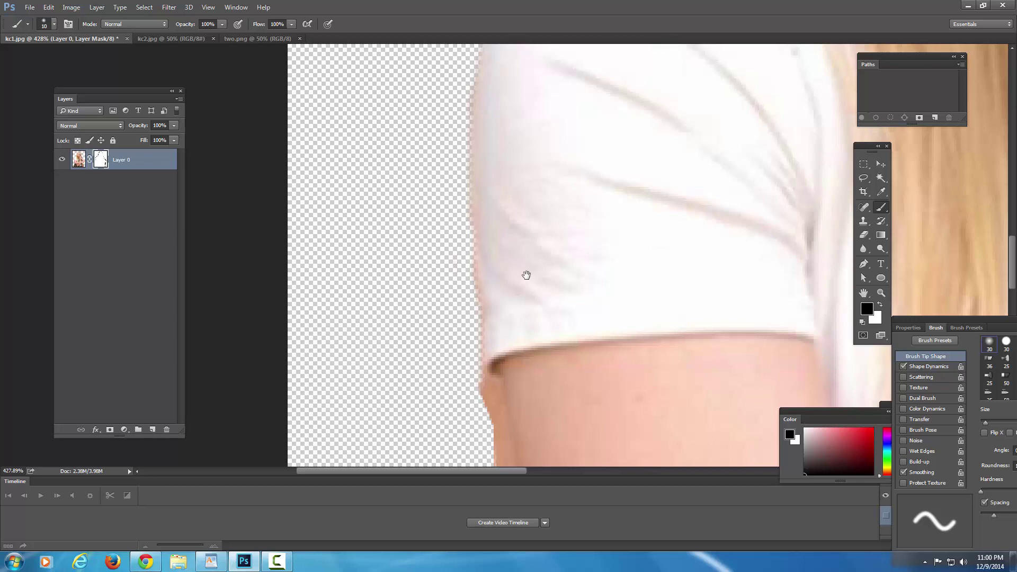
Step: Mask out the fringe just below the white sleeve's hem with the 10 px soft brush and touch up the sleeve's lower outer edge
drag(526, 275, 446, 205)
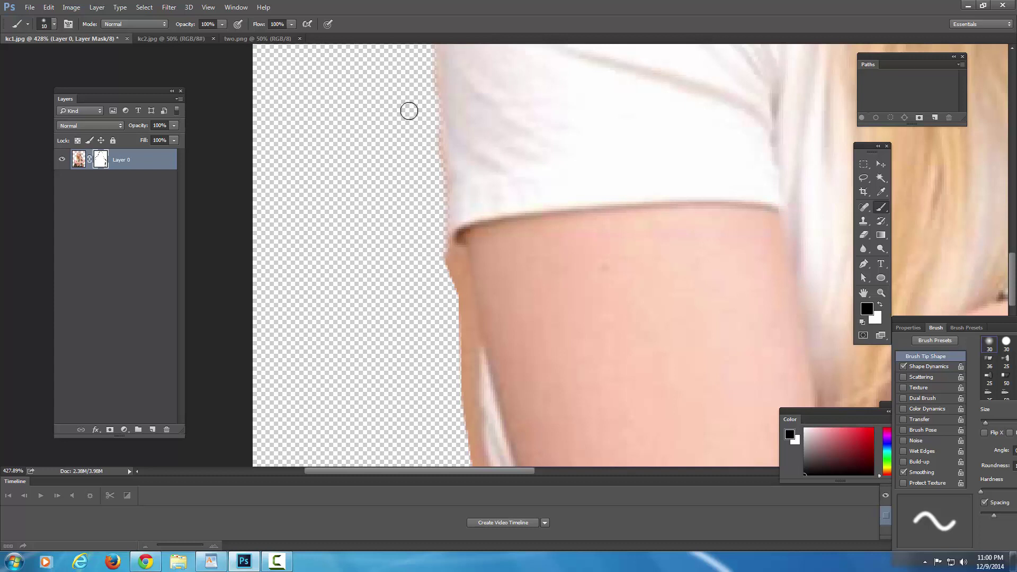
right_click(408, 218)
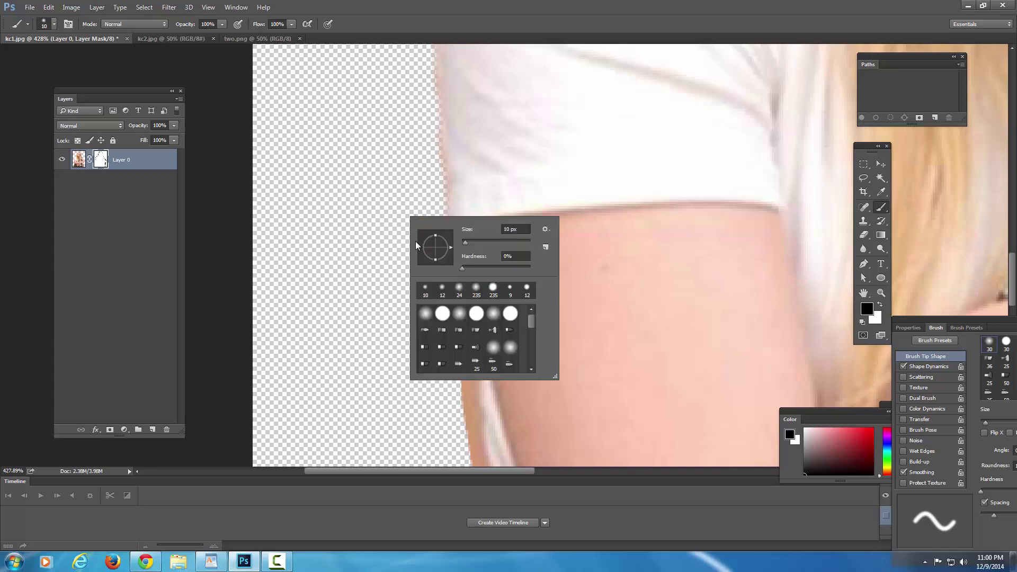
click(383, 224)
mouse_move(439, 245)
mouse_down()
mouse_move(457, 259)
mouse_move(449, 270)
mouse_up()
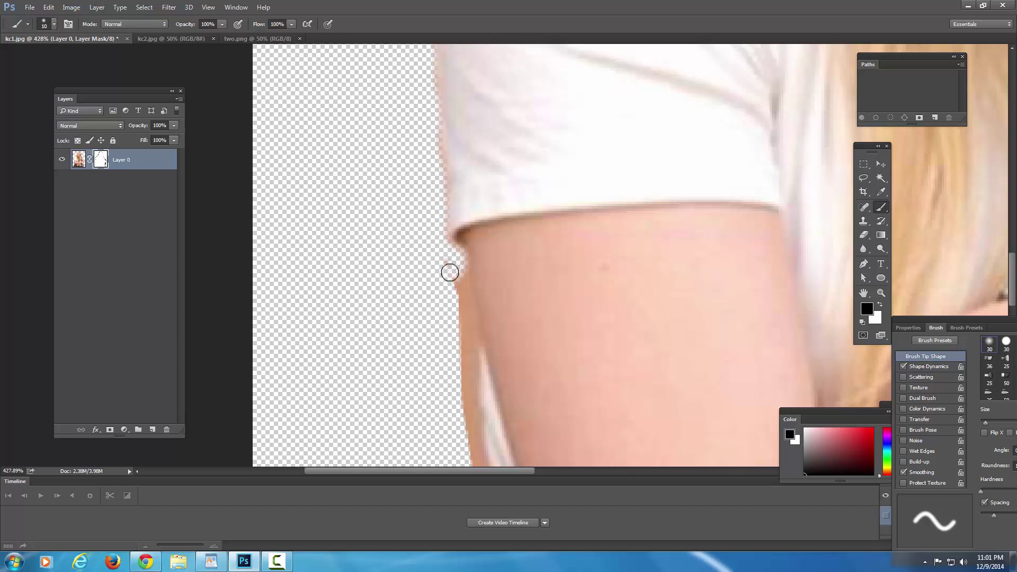
drag(439, 223, 429, 121)
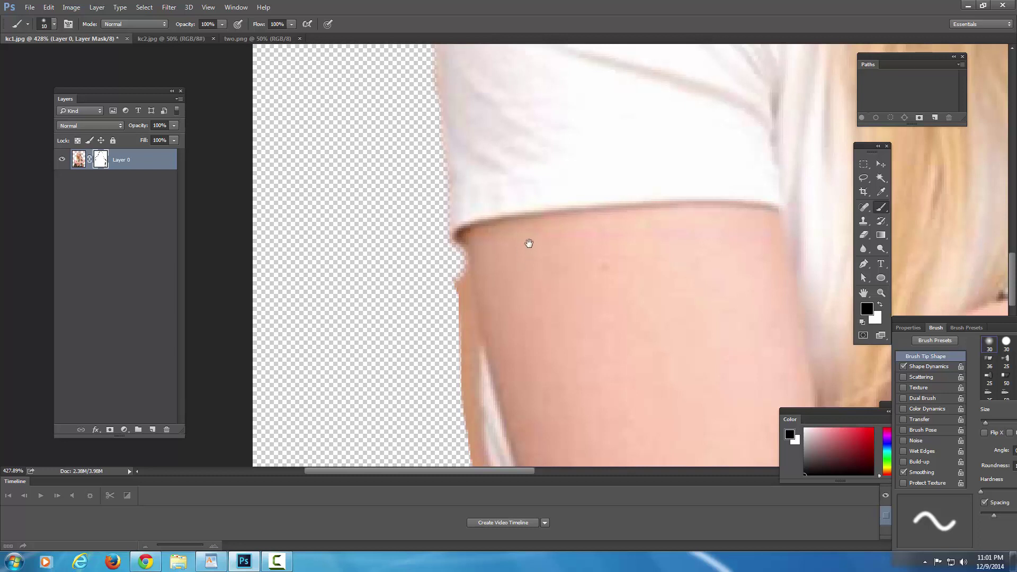
mouse_move(529, 243)
mouse_down()
mouse_move(517, 136)
mouse_move(542, 388)
mouse_up()
drag(503, 197, 522, 310)
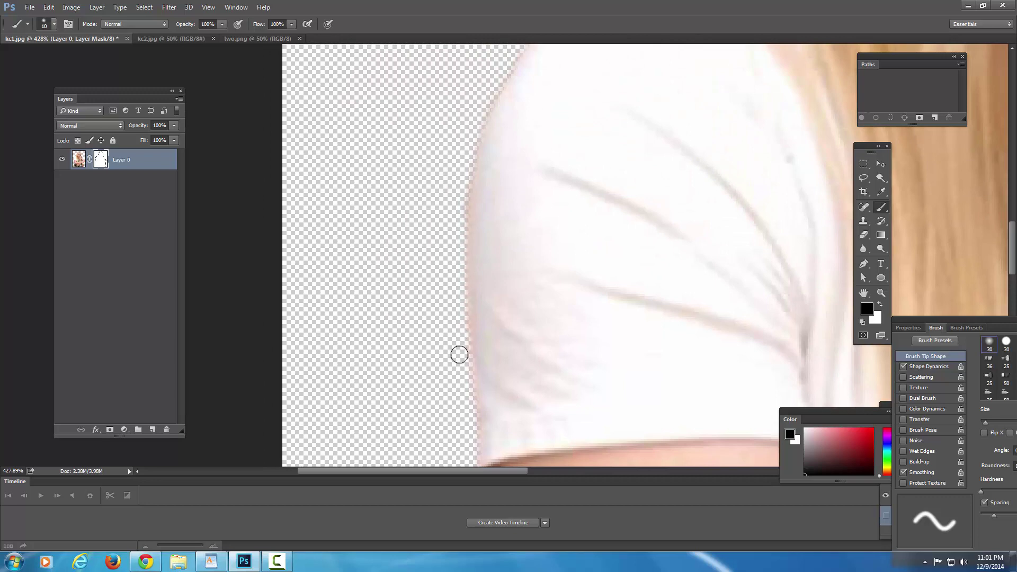
drag(548, 375, 499, 123)
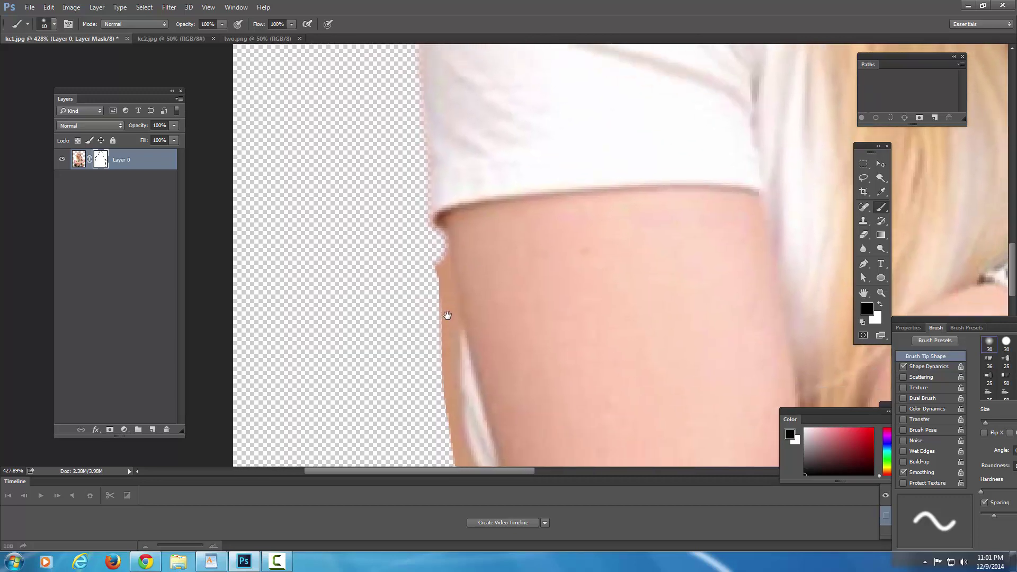
drag(439, 287, 438, 255)
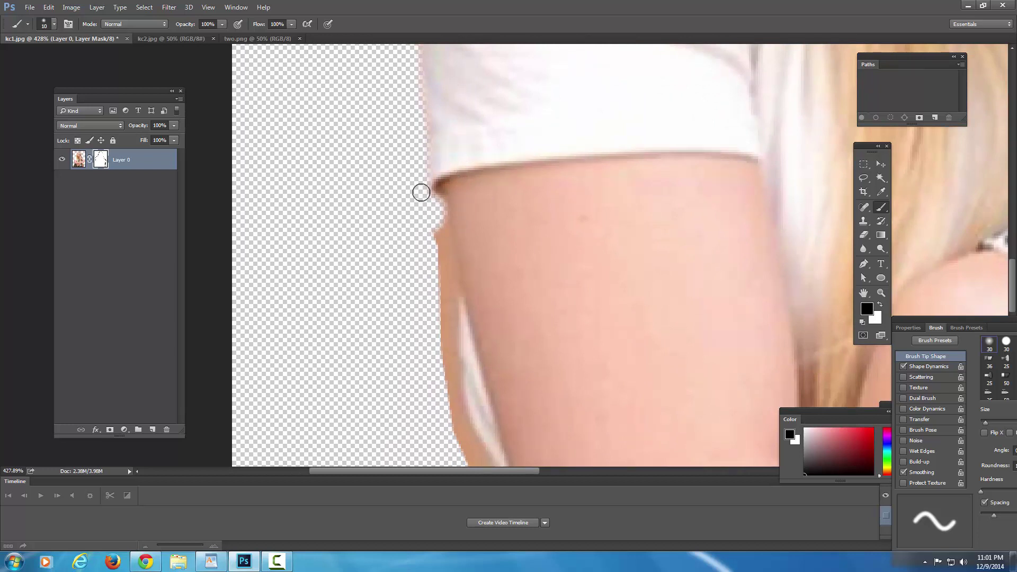
drag(440, 217, 450, 261)
mouse_move(552, 307)
mouse_down()
mouse_move(612, 222)
mouse_move(595, 288)
mouse_up()
drag(497, 296, 494, 305)
mouse_move(491, 269)
mouse_down()
mouse_move(486, 229)
mouse_move(506, 318)
mouse_move(506, 341)
mouse_move(485, 266)
mouse_move(488, 343)
mouse_move(502, 346)
mouse_up()
drag(586, 329, 554, 162)
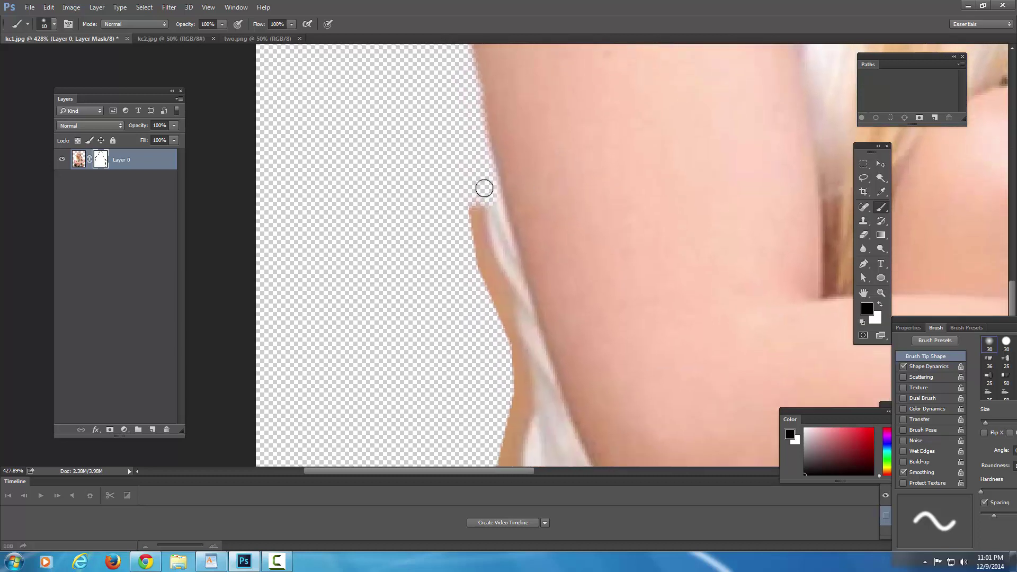
mouse_move(484, 188)
mouse_down()
mouse_move(514, 274)
mouse_move(514, 285)
mouse_move(473, 212)
mouse_move(498, 307)
mouse_move(514, 281)
mouse_move(530, 336)
mouse_move(515, 315)
mouse_move(509, 336)
mouse_up()
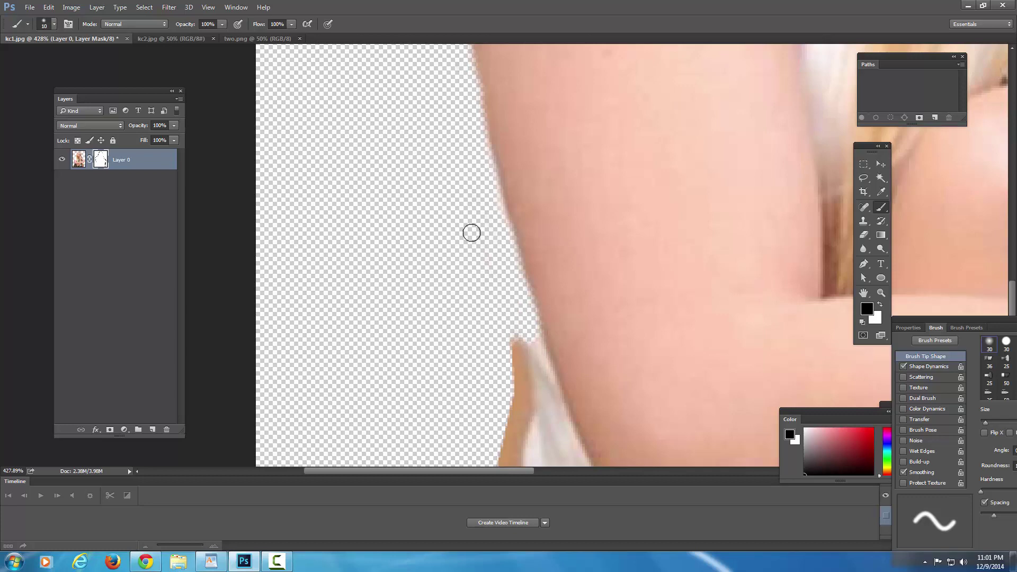
drag(595, 307, 568, 164)
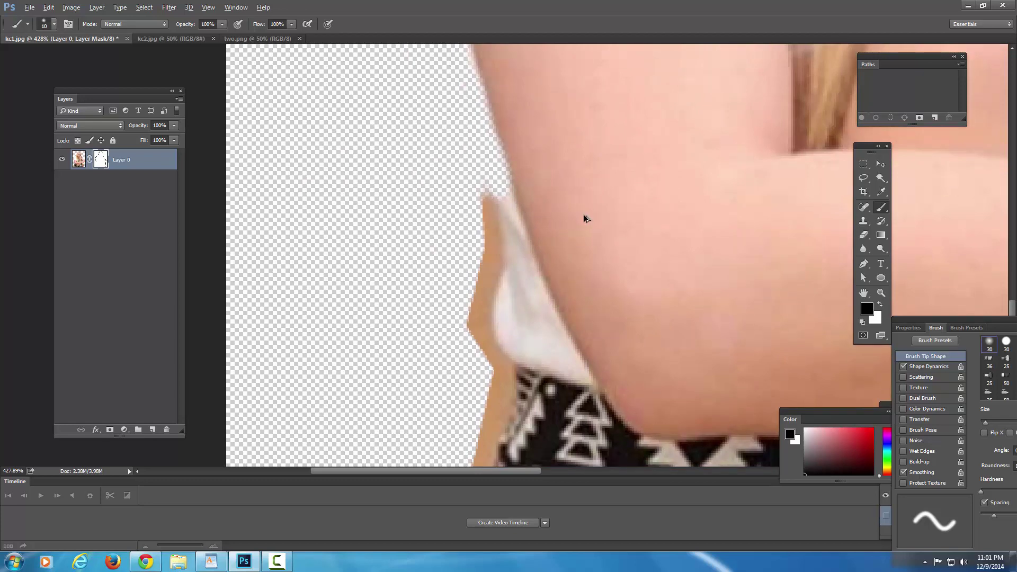
key(ctrl+z)
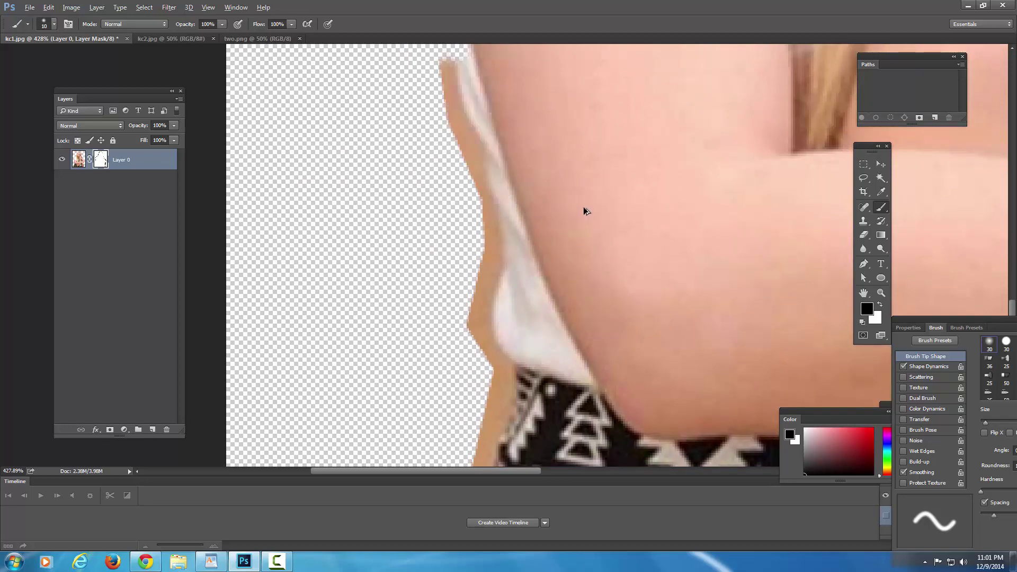
key(ctrl+alt+z)
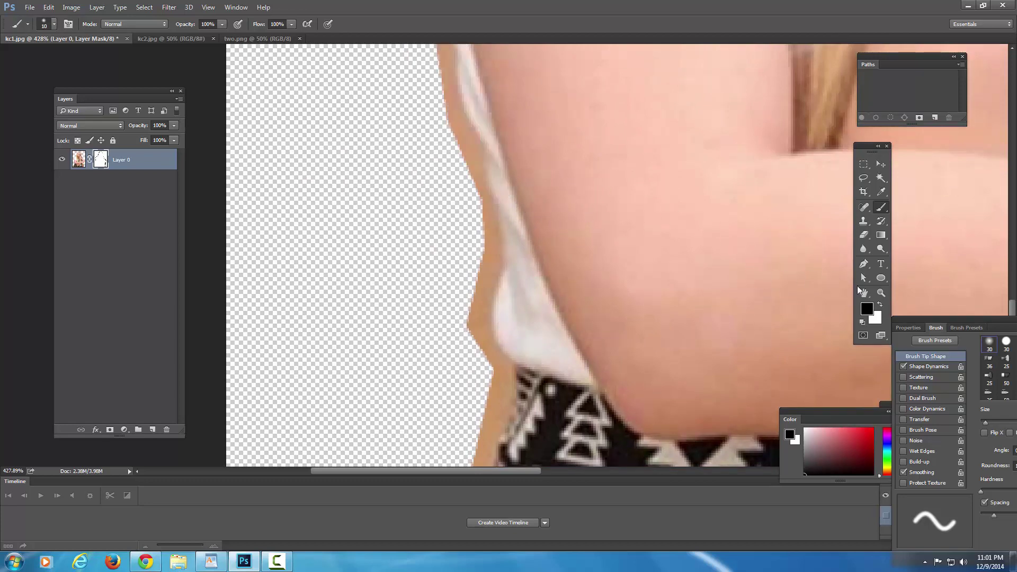
Step: Paint out the backdrop strip on the mask below the sleeve hem, beside the older girl's upper arm, keeping the white shirt sliver
click(881, 292)
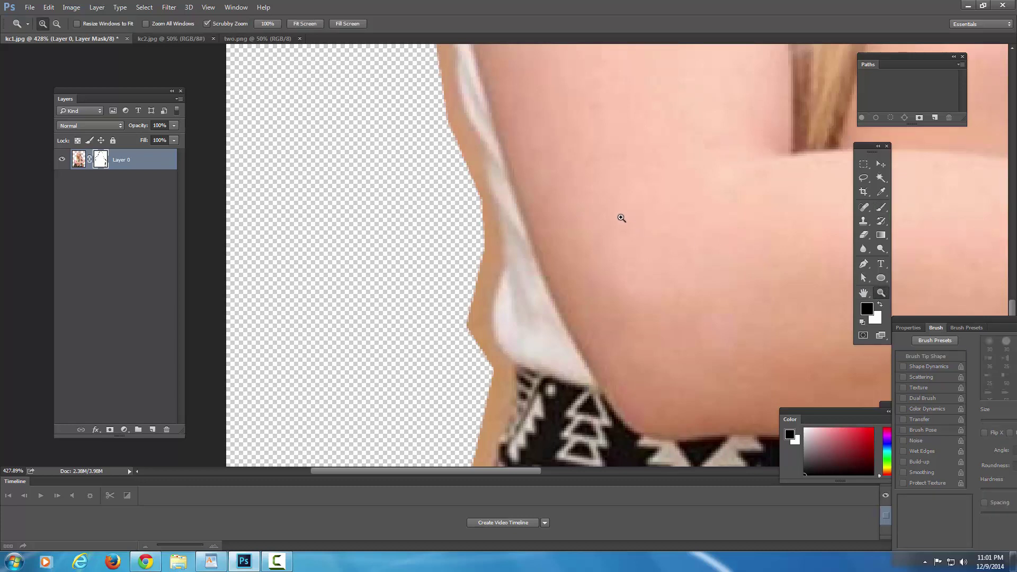
drag(604, 226, 575, 235)
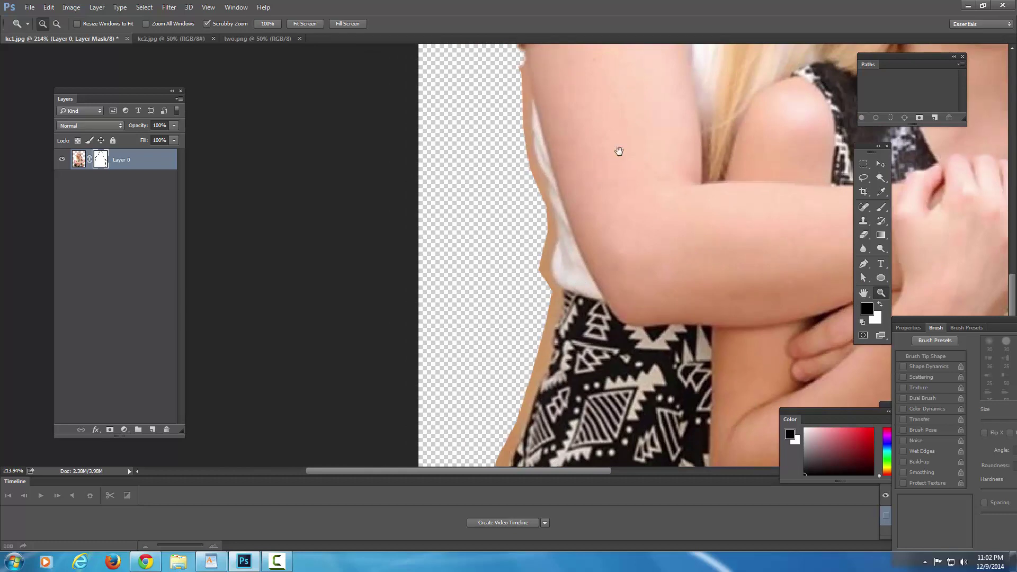
drag(618, 151, 663, 290)
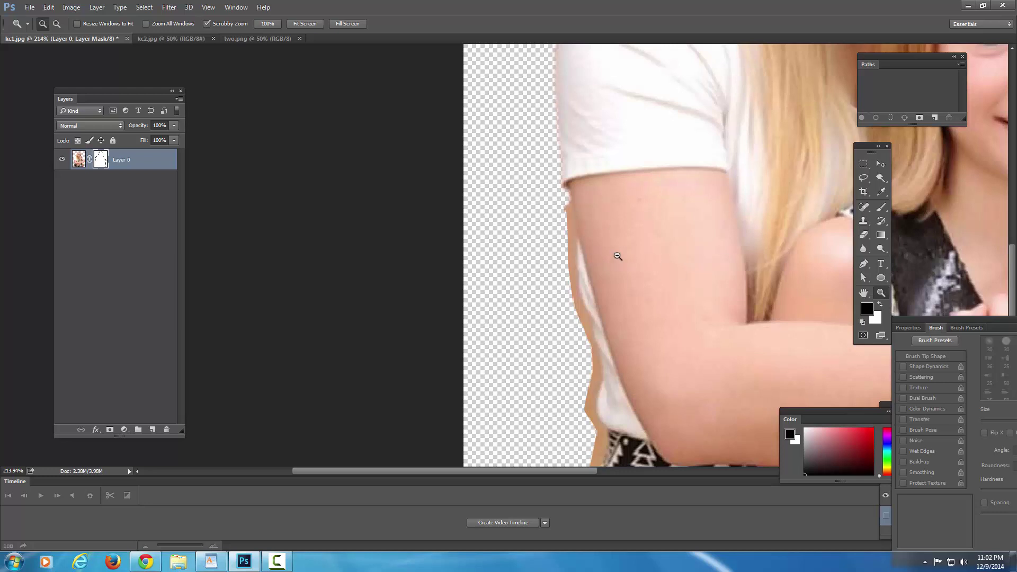
drag(617, 256, 719, 197)
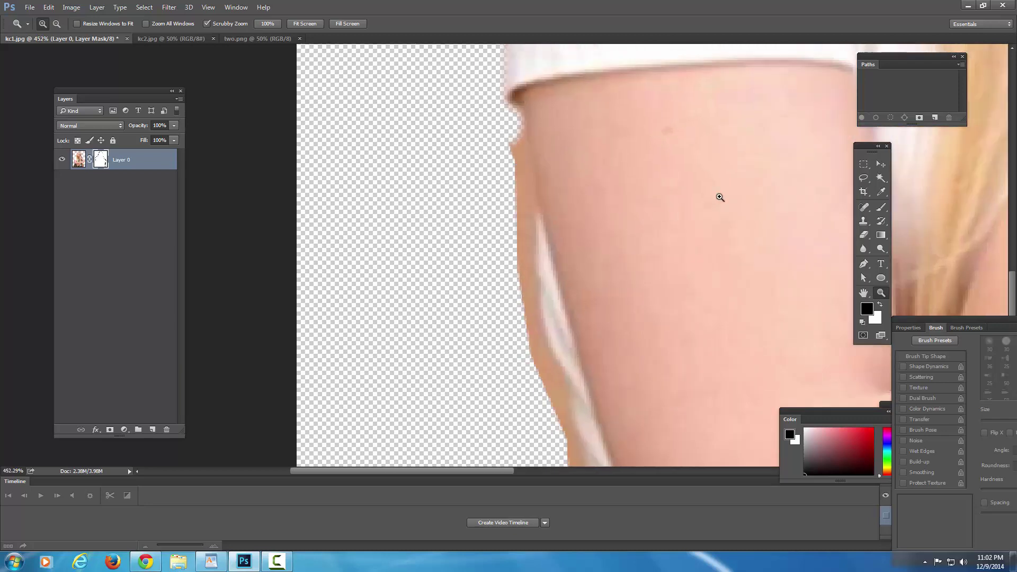
click(880, 207)
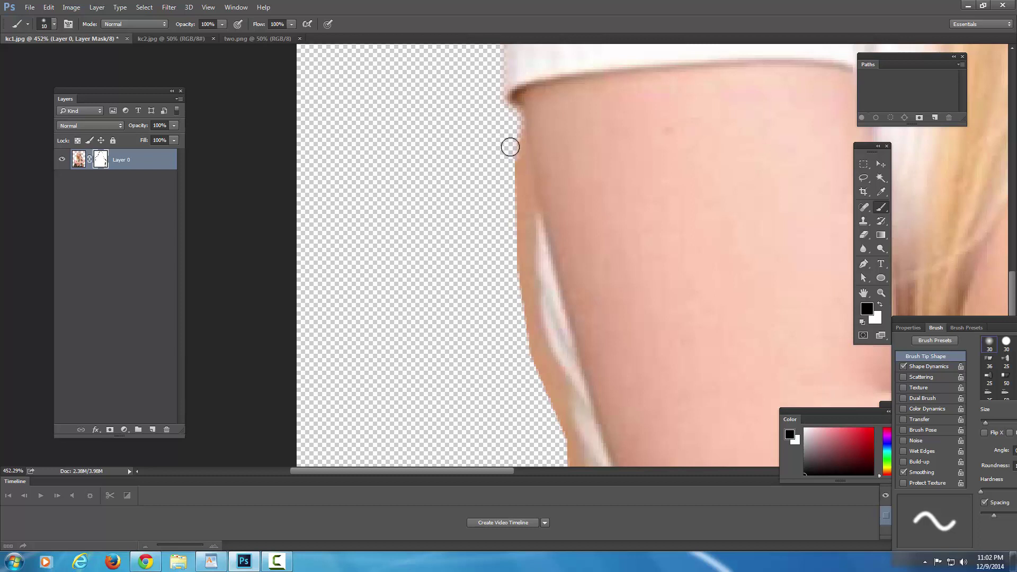
mouse_move(517, 156)
mouse_down()
mouse_move(520, 355)
mouse_move(527, 284)
mouse_move(509, 197)
mouse_move(507, 230)
mouse_up()
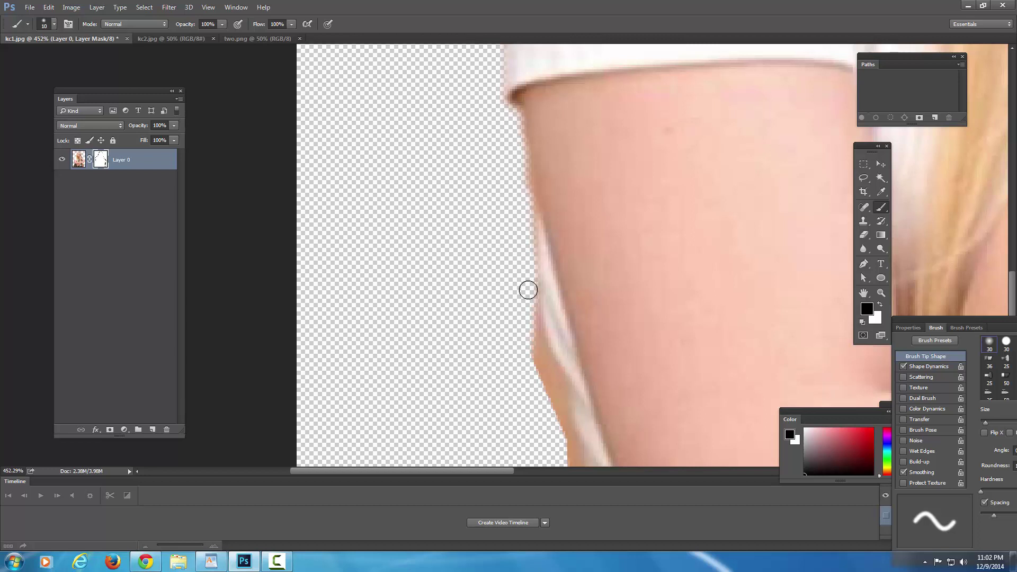
drag(528, 314, 542, 370)
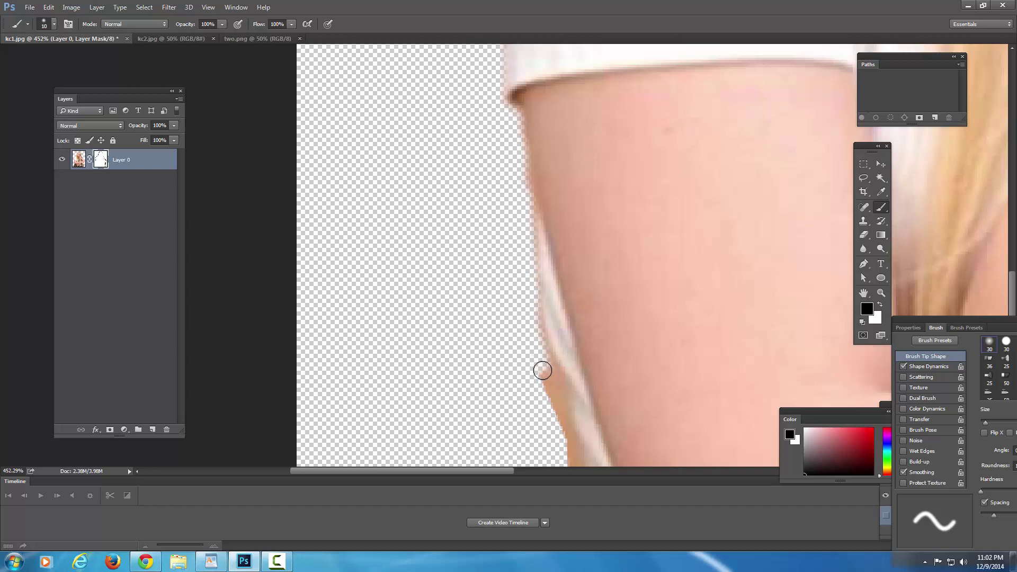
Step: Mask out the backdrop fringe around the white shirt at the older girl's waist and the top of her patterned skirt
mouse_move(644, 336)
mouse_down()
mouse_move(617, 195)
mouse_move(608, 195)
mouse_up()
mouse_move(503, 179)
mouse_down()
mouse_move(533, 271)
mouse_move(529, 227)
mouse_move(504, 175)
mouse_move(509, 195)
mouse_up()
mouse_move(600, 264)
mouse_down()
mouse_move(594, 159)
mouse_move(537, 183)
mouse_move(544, 245)
mouse_move(531, 272)
mouse_move(529, 237)
mouse_move(527, 311)
mouse_move(520, 298)
mouse_move(559, 355)
mouse_move(542, 374)
mouse_move(557, 388)
mouse_move(547, 399)
mouse_move(541, 380)
mouse_move(586, 284)
mouse_move(583, 142)
mouse_move(543, 196)
mouse_up()
mouse_move(545, 178)
mouse_down()
mouse_move(534, 238)
mouse_move(530, 213)
mouse_move(539, 199)
mouse_move(531, 273)
mouse_move(524, 291)
mouse_move(527, 239)
mouse_move(504, 306)
mouse_move(526, 287)
mouse_move(527, 297)
mouse_move(506, 332)
mouse_move(504, 312)
mouse_move(607, 233)
mouse_move(635, 174)
mouse_up()
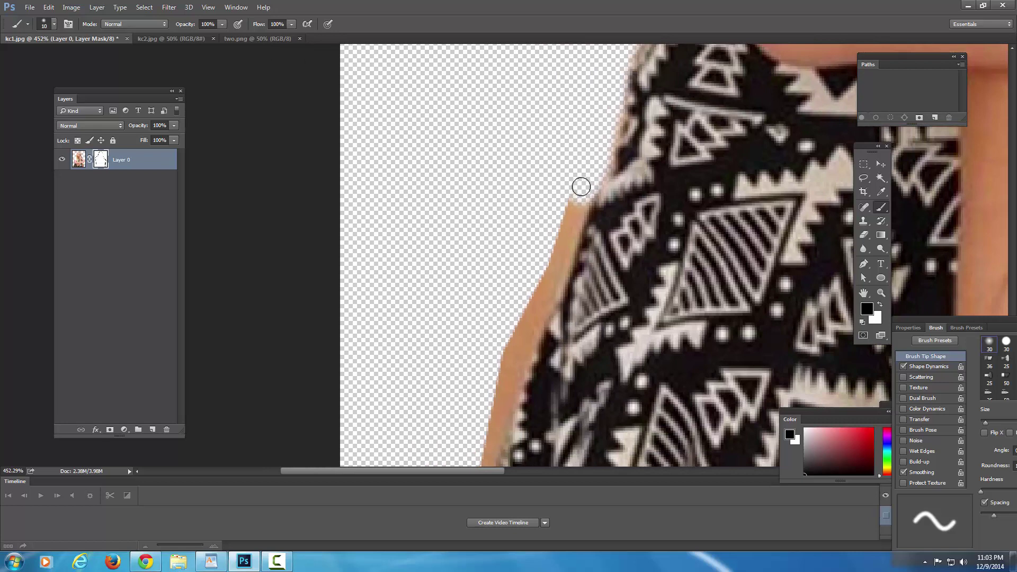
Step: Brush away the backdrop strip on the mask along the patterned skirt's outer edge down to the photo's bottom border
mouse_move(579, 200)
mouse_down()
mouse_move(556, 236)
mouse_move(575, 189)
mouse_move(547, 284)
mouse_move(559, 243)
mouse_move(557, 281)
mouse_move(532, 324)
mouse_move(539, 287)
mouse_move(540, 314)
mouse_move(520, 346)
mouse_move(524, 312)
mouse_up()
drag(593, 304, 646, 222)
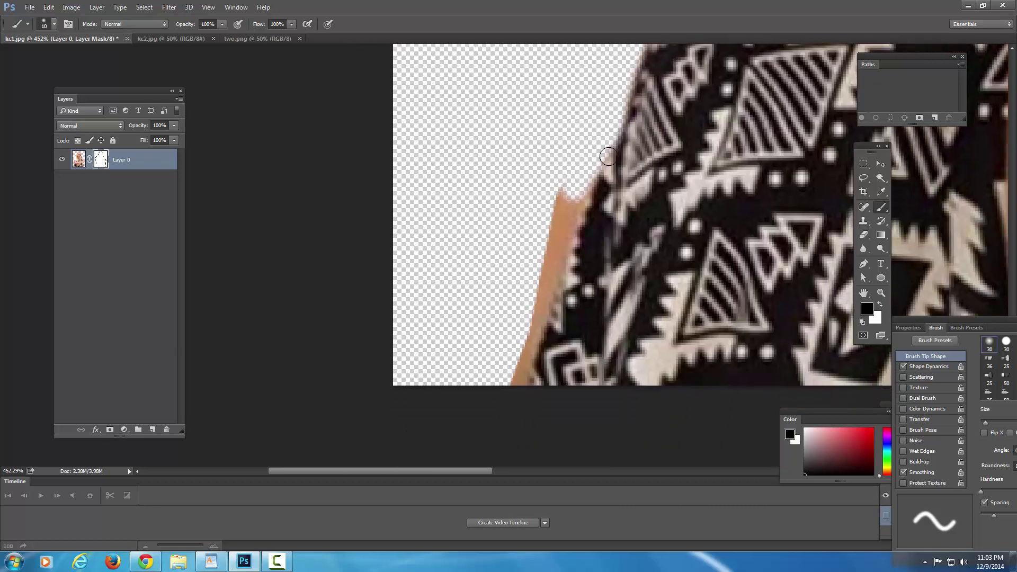
mouse_move(600, 144)
mouse_down()
mouse_move(540, 303)
mouse_move(551, 196)
mouse_move(557, 185)
mouse_move(514, 377)
mouse_up()
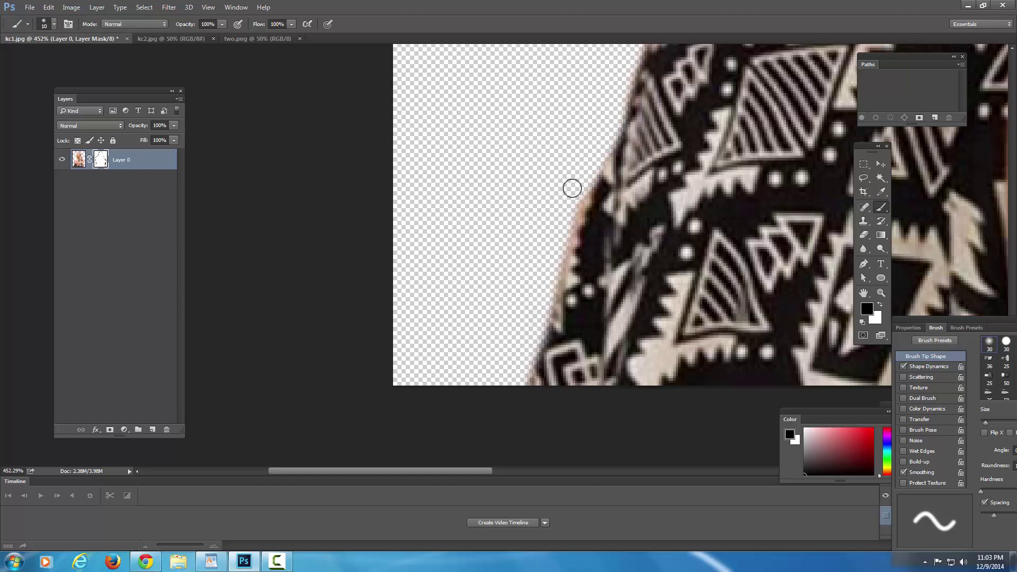
drag(580, 189, 549, 263)
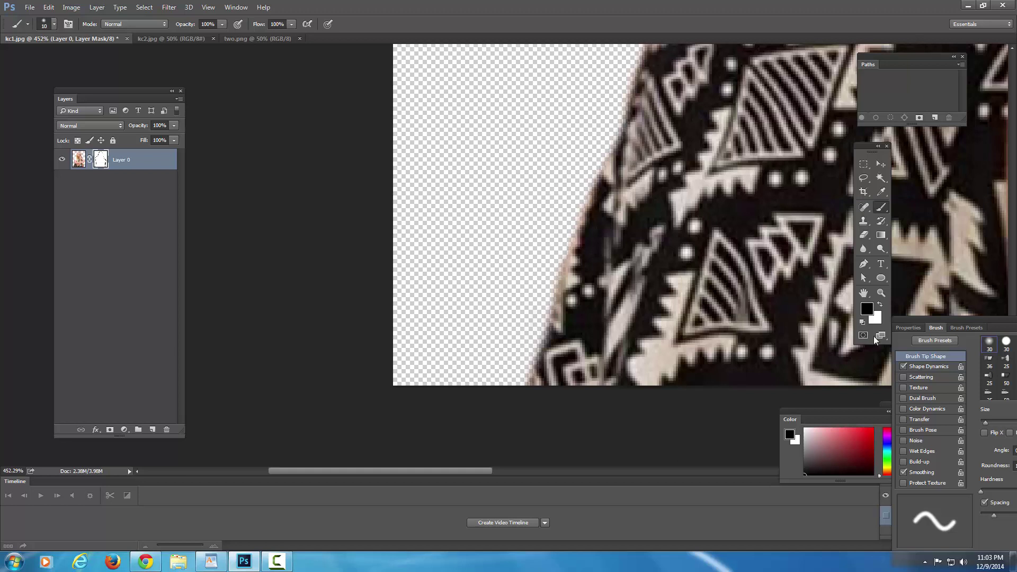
Step: Examine the whole cutout and the mask edge along the younger girl's forearm and wrist for leftover backdrop
click(880, 293)
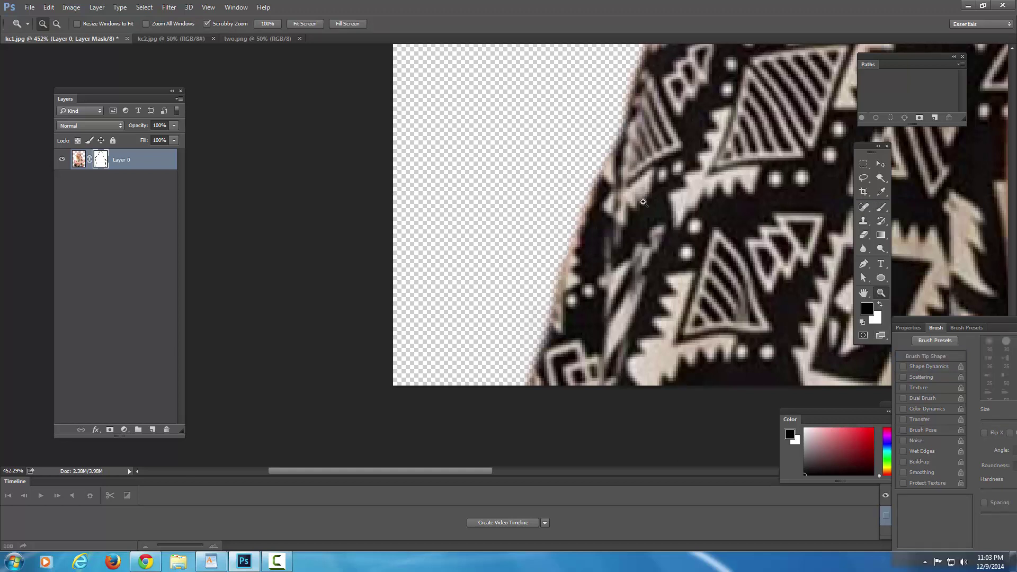
alt+click(643, 202)
drag(658, 201, 687, 167)
drag(520, 227, 527, 258)
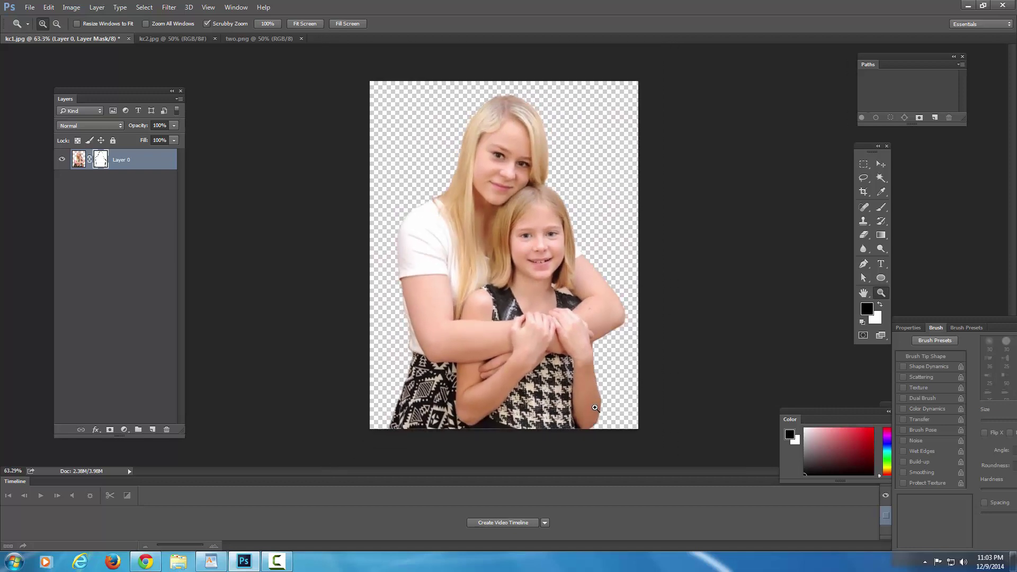
drag(595, 408, 634, 293)
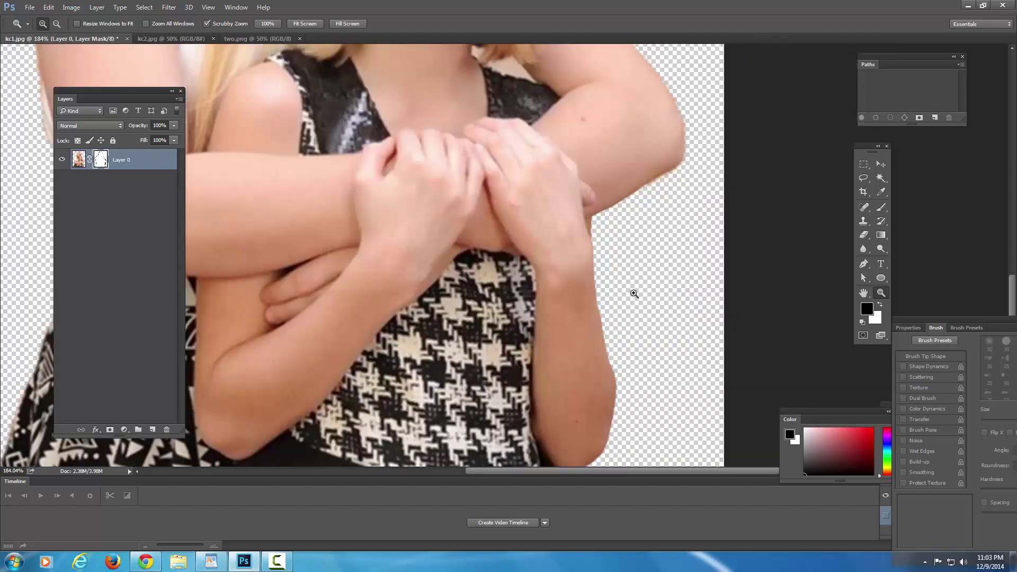
drag(557, 349, 597, 286)
key(space)
drag(615, 325, 554, 234)
drag(554, 154, 562, 279)
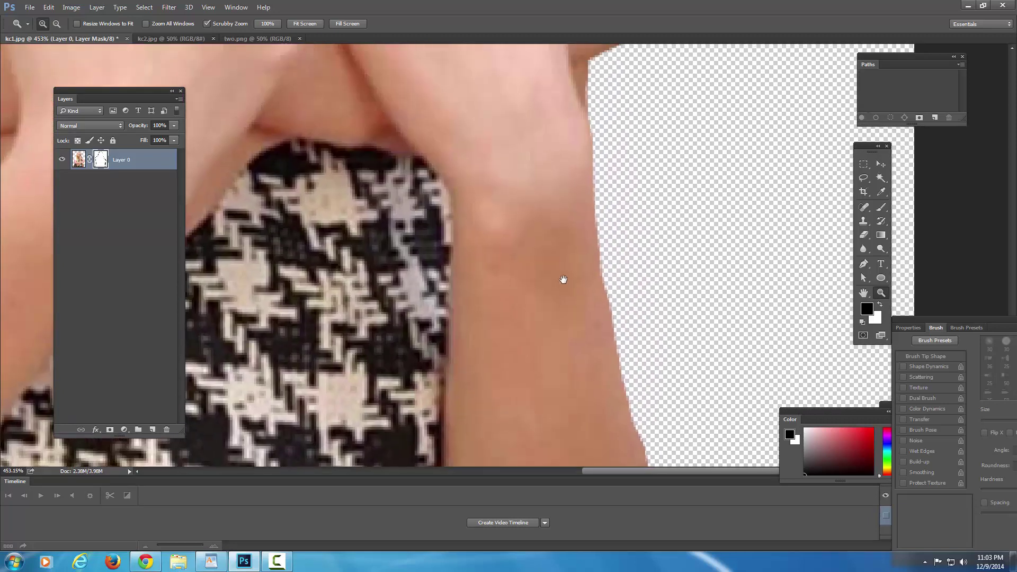
drag(546, 225, 526, 329)
drag(585, 177, 555, 276)
click(613, 249)
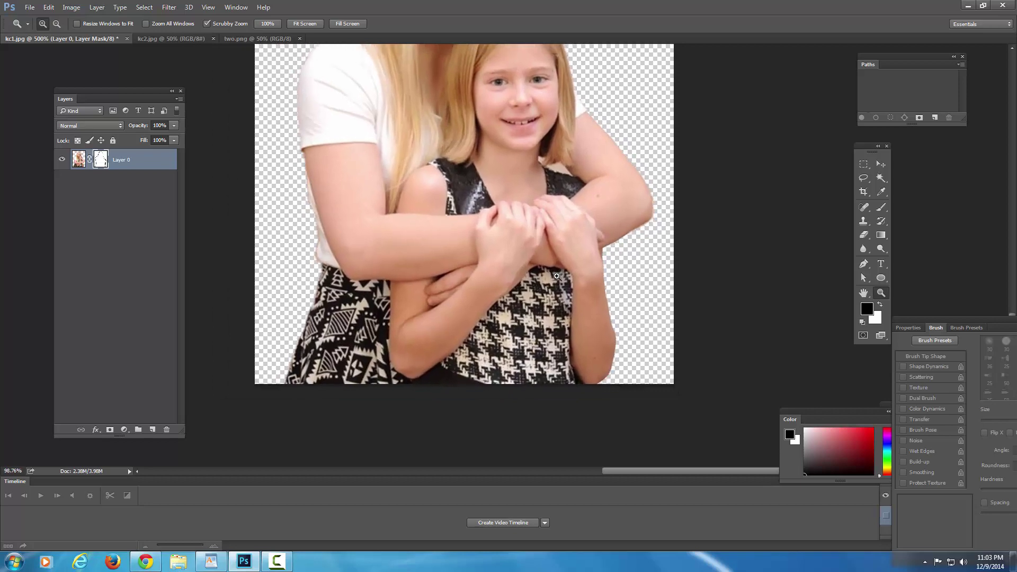
Step: Soften the mask edge with the 10 px brush along the underside of the older girl's arm, from elbow to the younger girl's wrist
drag(557, 274, 621, 214)
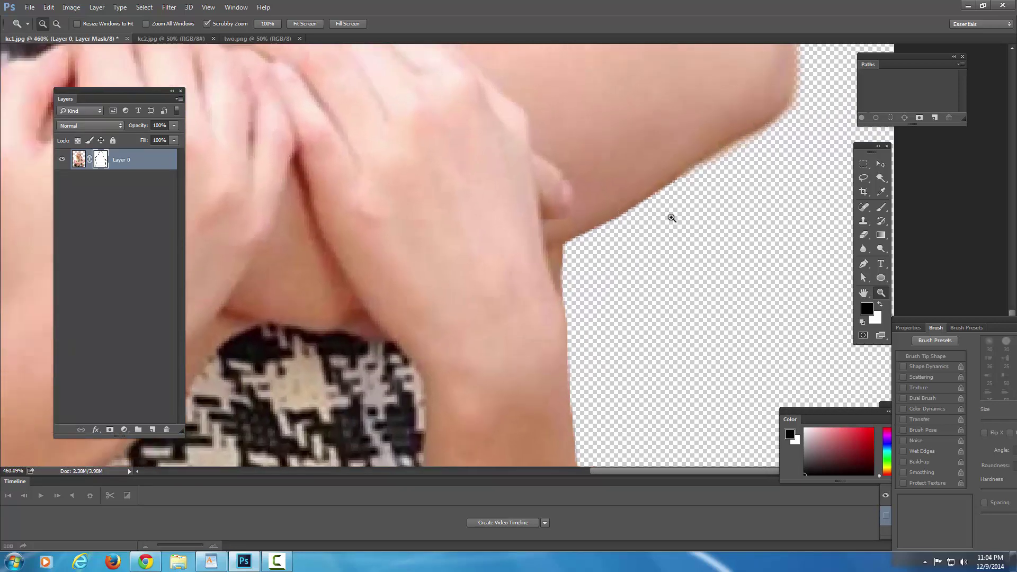
click(881, 207)
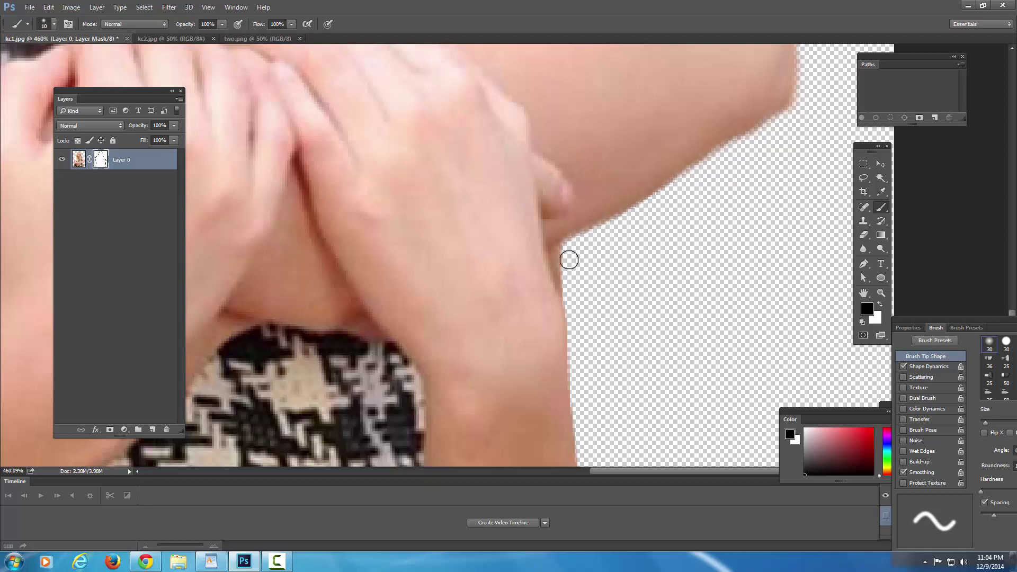
drag(567, 260, 569, 263)
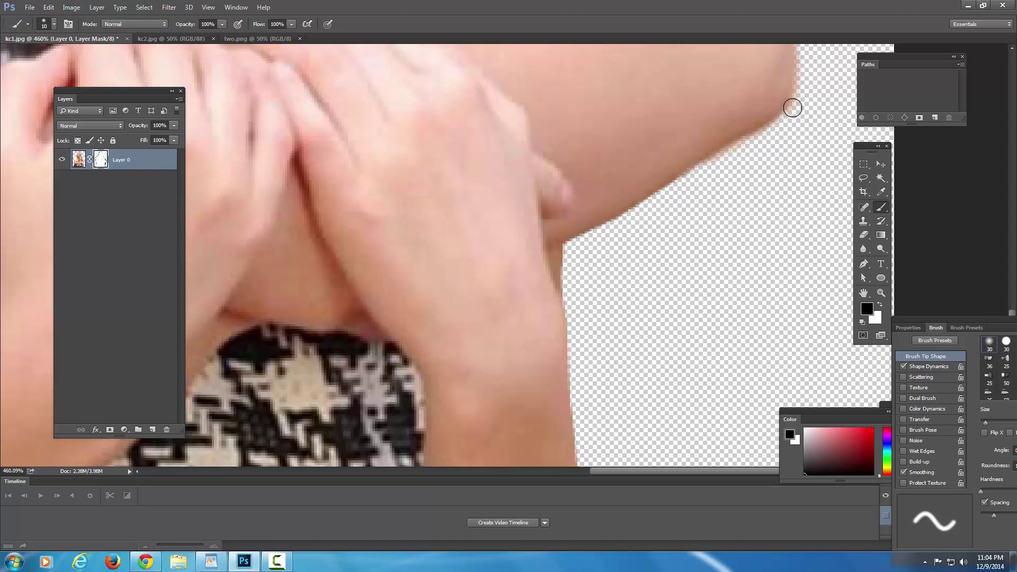
drag(798, 107, 554, 268)
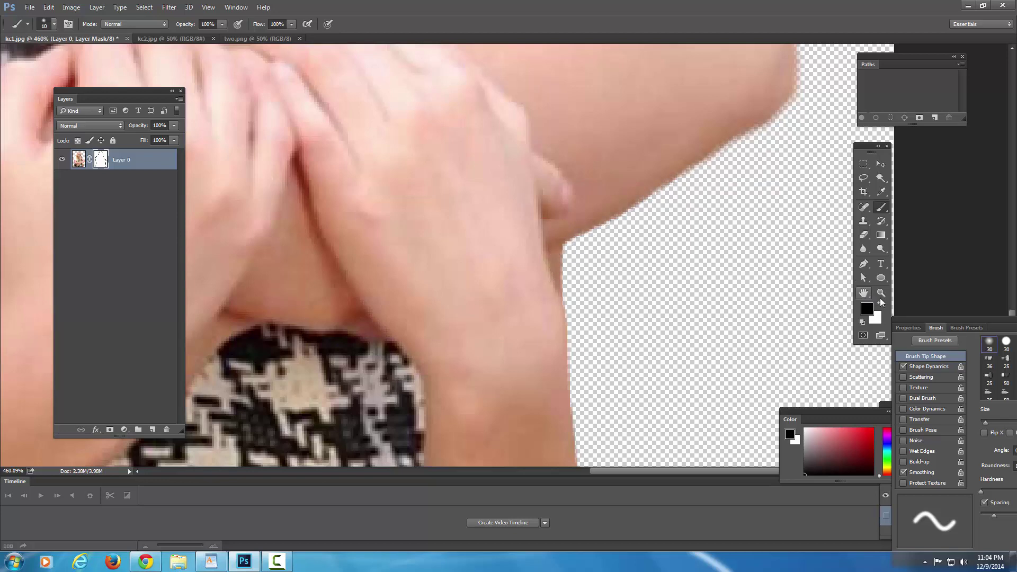
Step: Brush away the remaining fringe on the mask along the white shirt's outer edge beside the older girl's upper arm down to her waist
click(881, 293)
alt+click(656, 244)
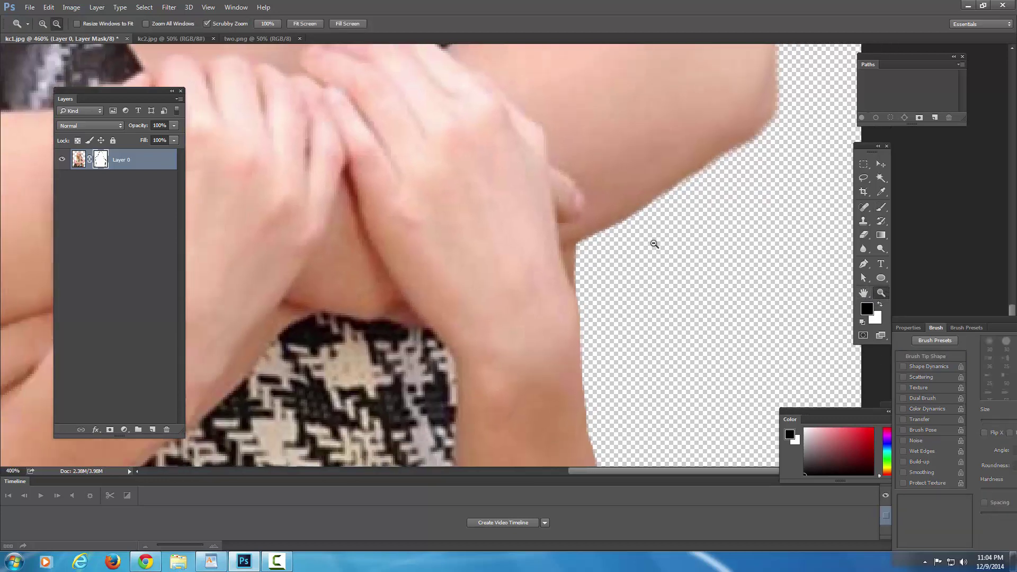
alt+click(686, 244)
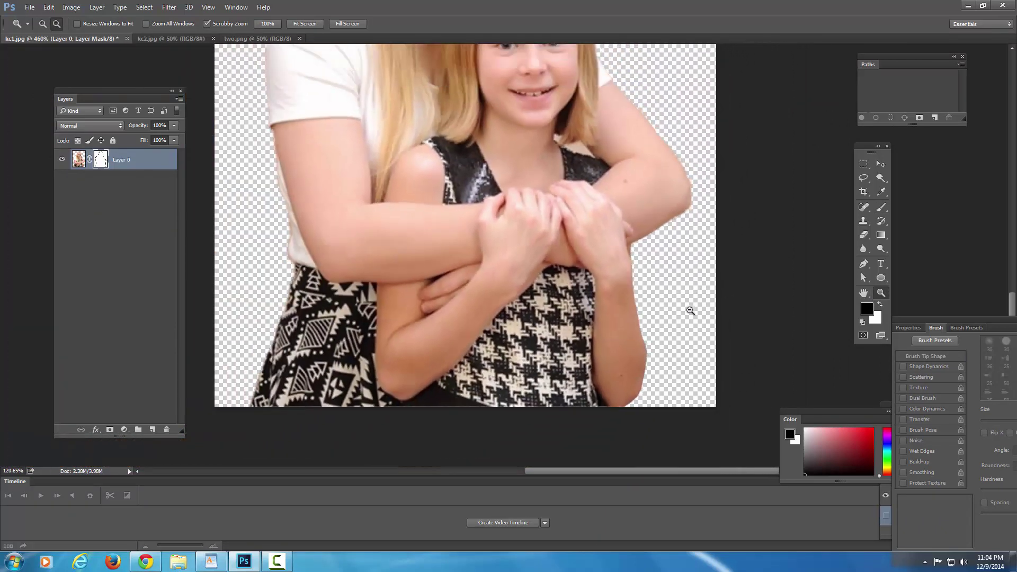
drag(687, 234, 650, 203)
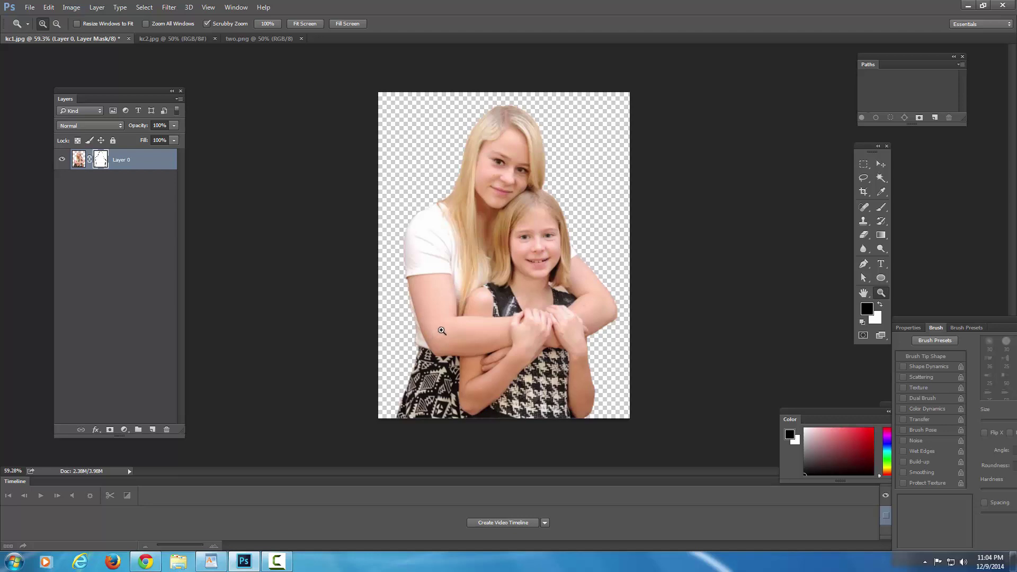
drag(442, 330, 467, 318)
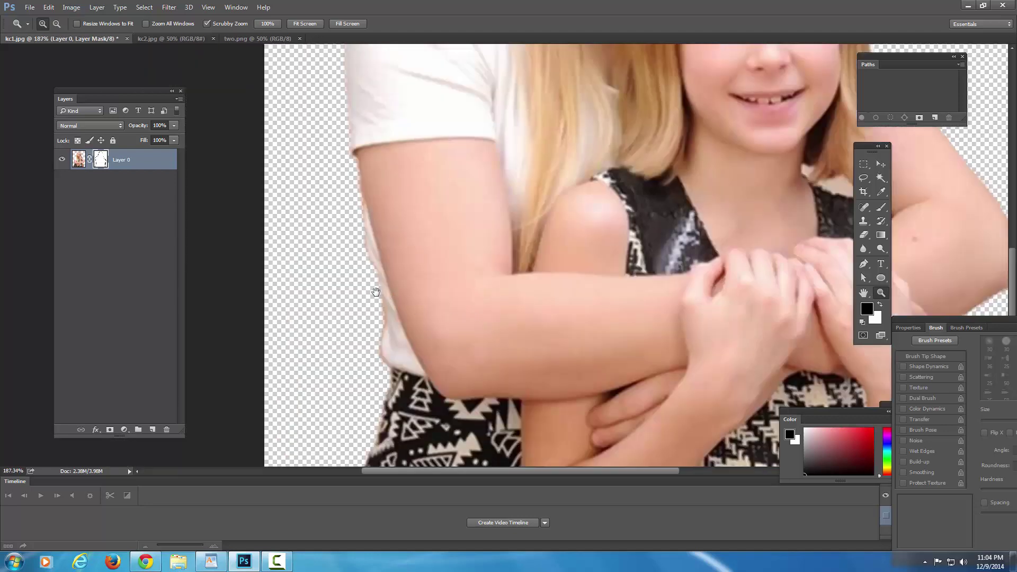
drag(375, 292, 535, 282)
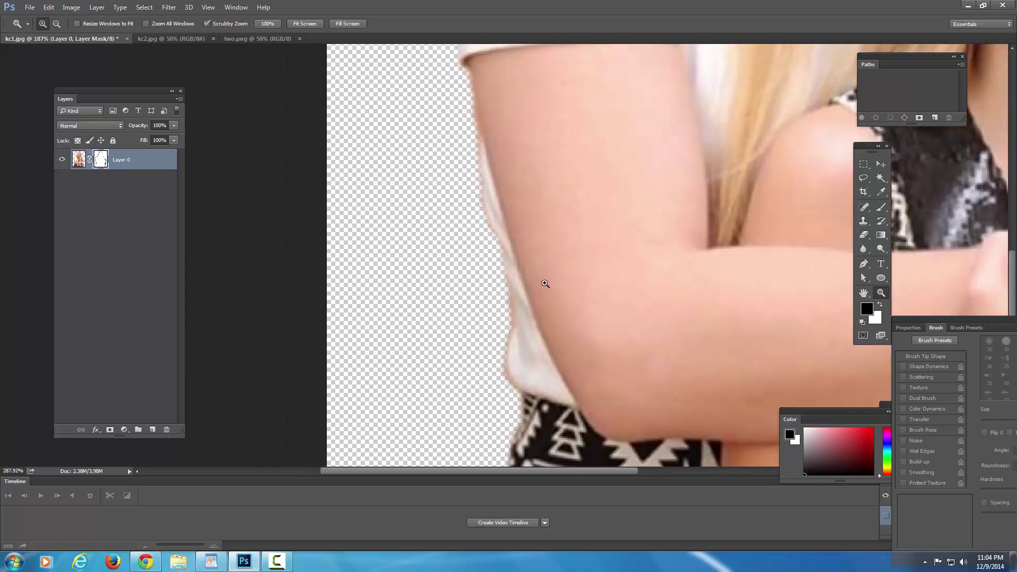
click(881, 207)
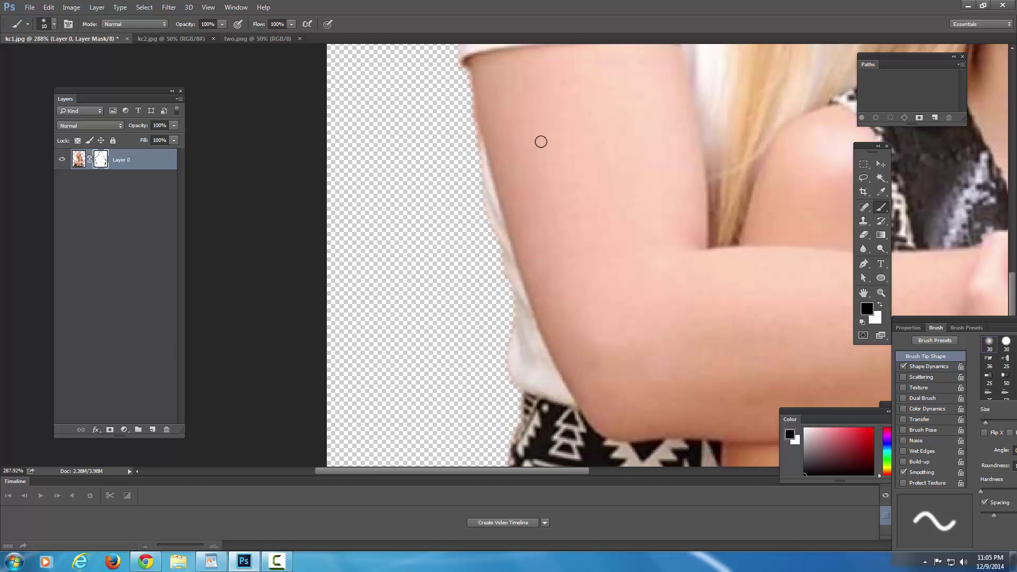
drag(542, 130, 550, 294)
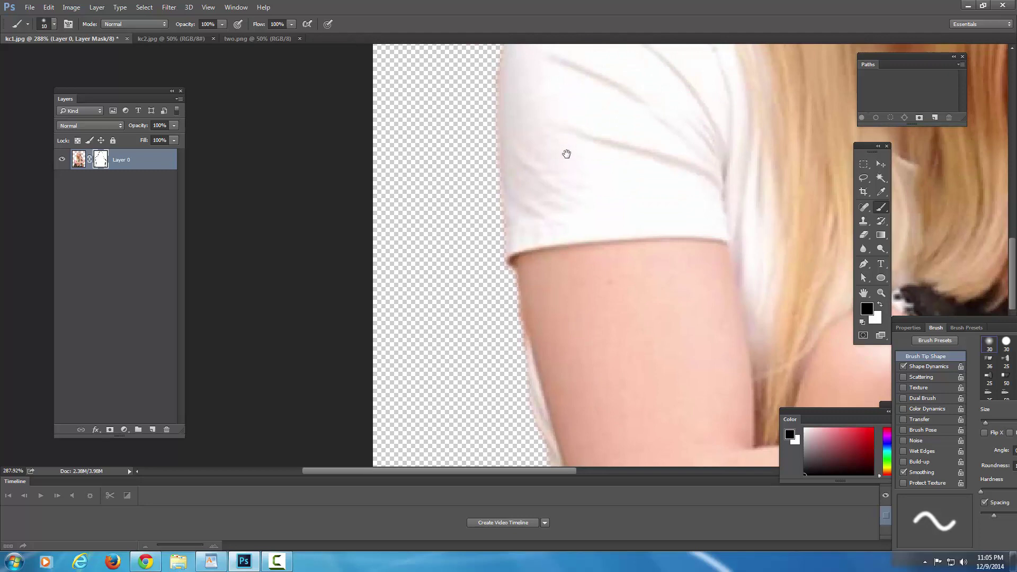
drag(567, 153, 572, 297)
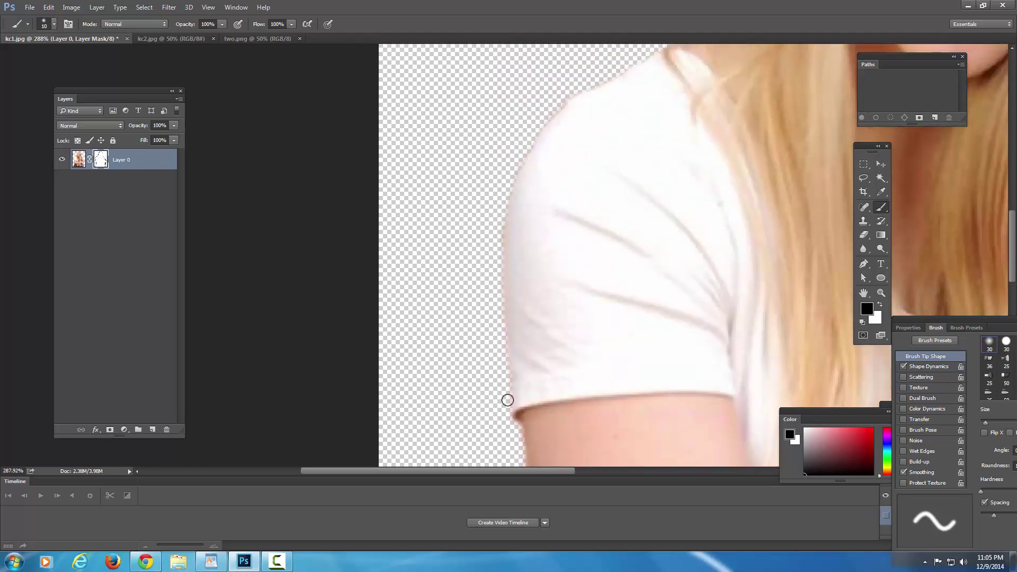
click(880, 293)
alt+click(630, 255)
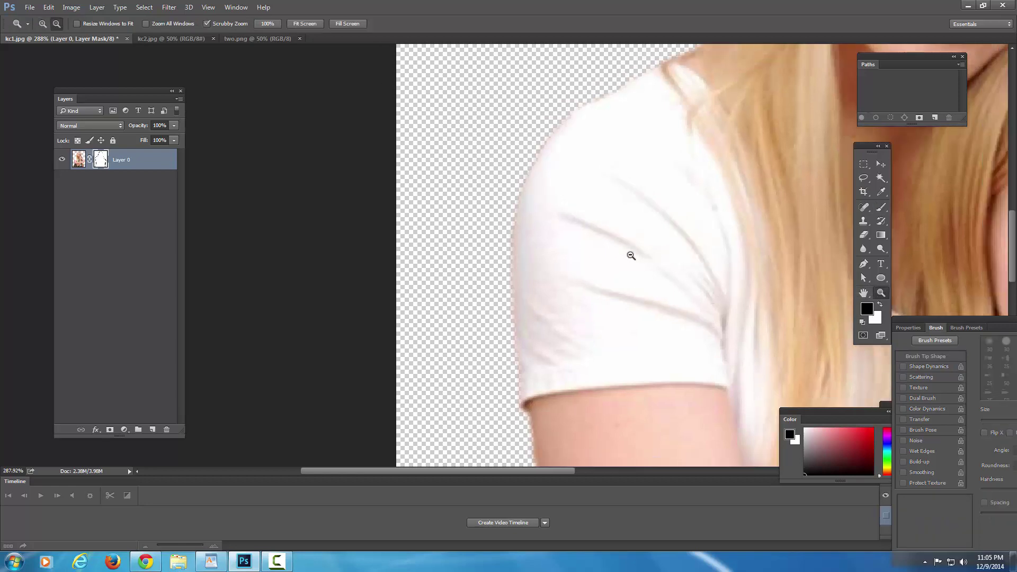
Step: Create a new 6 x 4 inch RGB document at 350 pixels/inch with a white background
alt+click(630, 256)
alt+click(630, 255)
alt+click(565, 251)
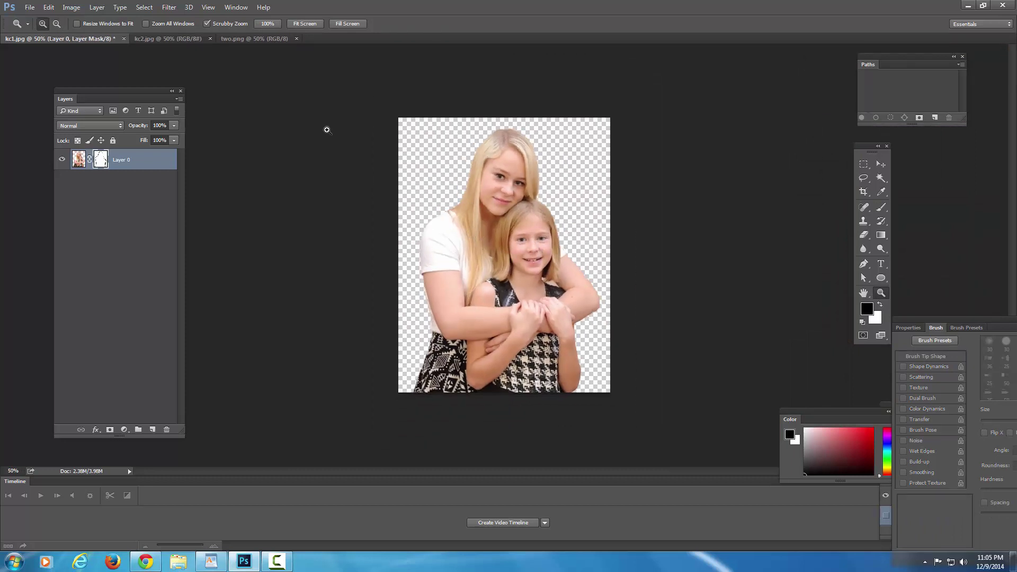
click(30, 8)
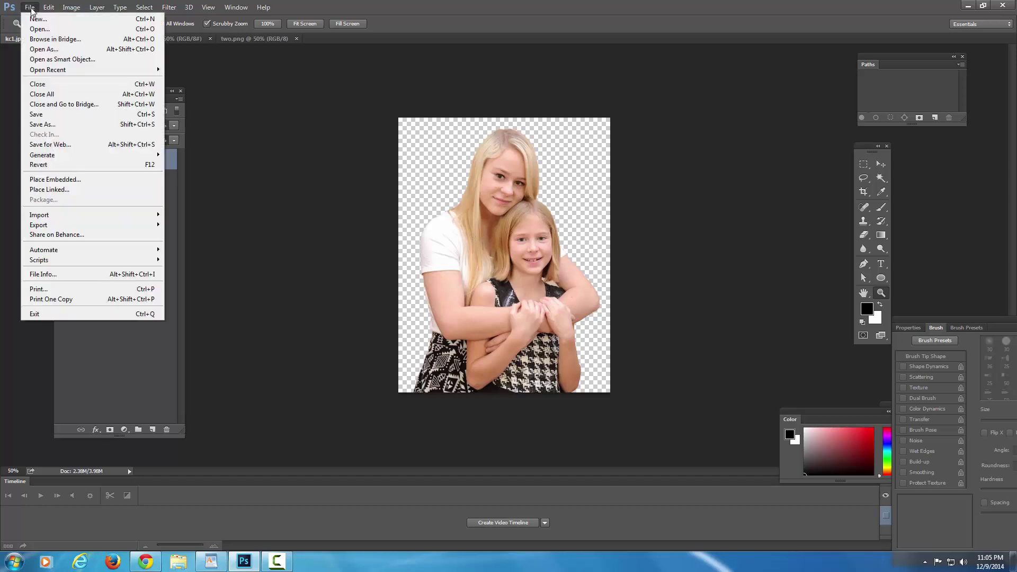
click(35, 20)
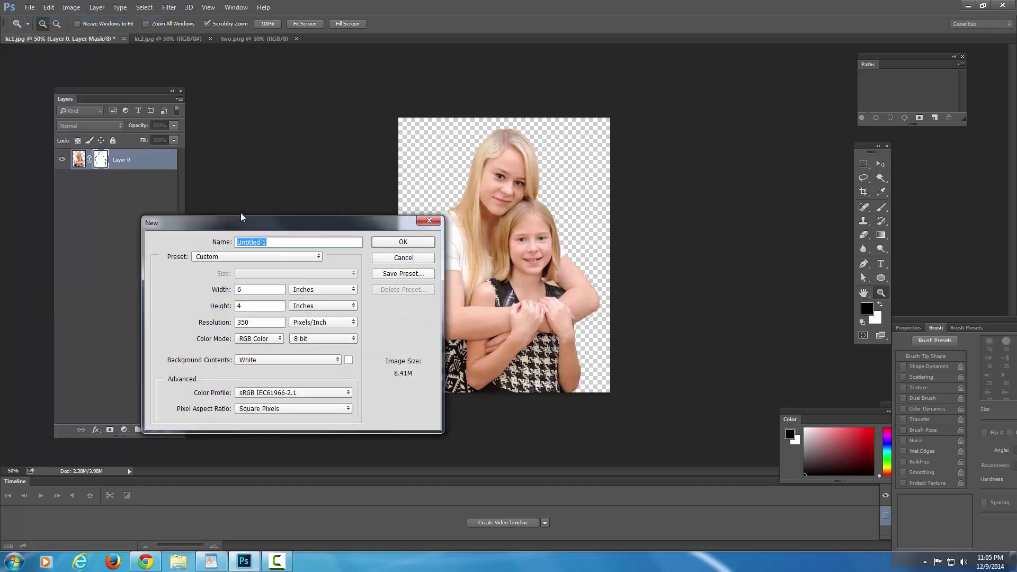
drag(253, 220, 364, 163)
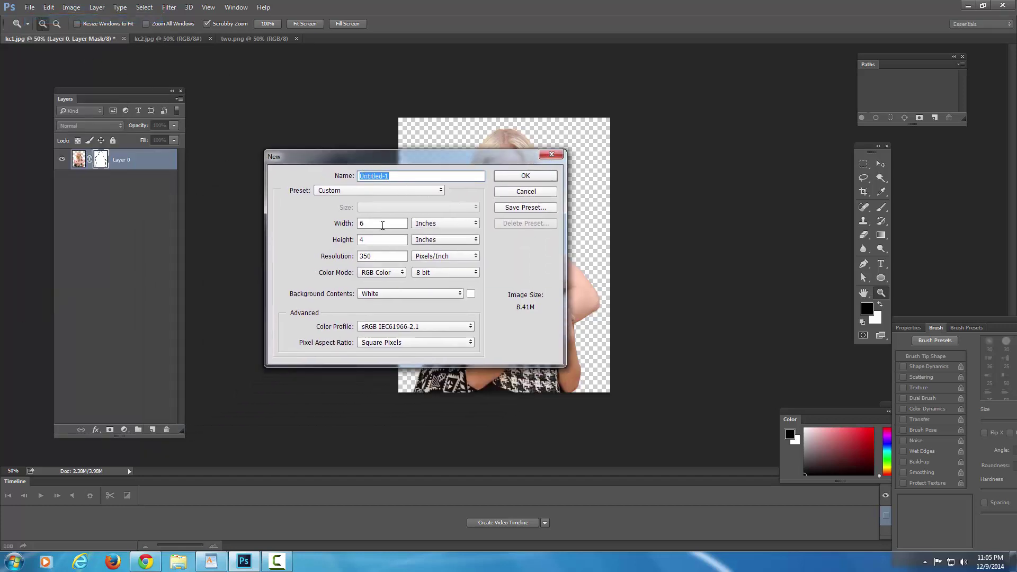
click(370, 256)
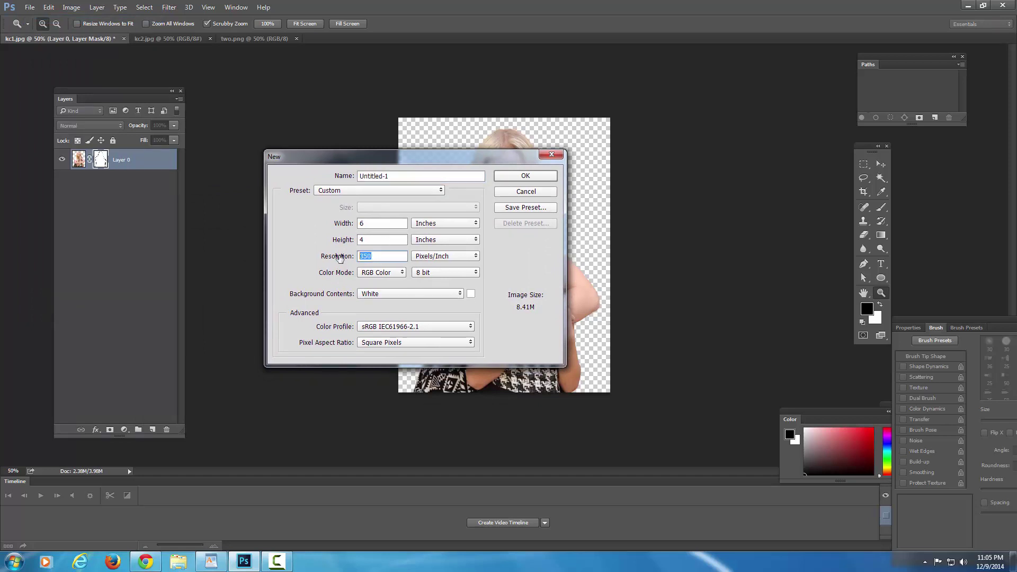
click(535, 176)
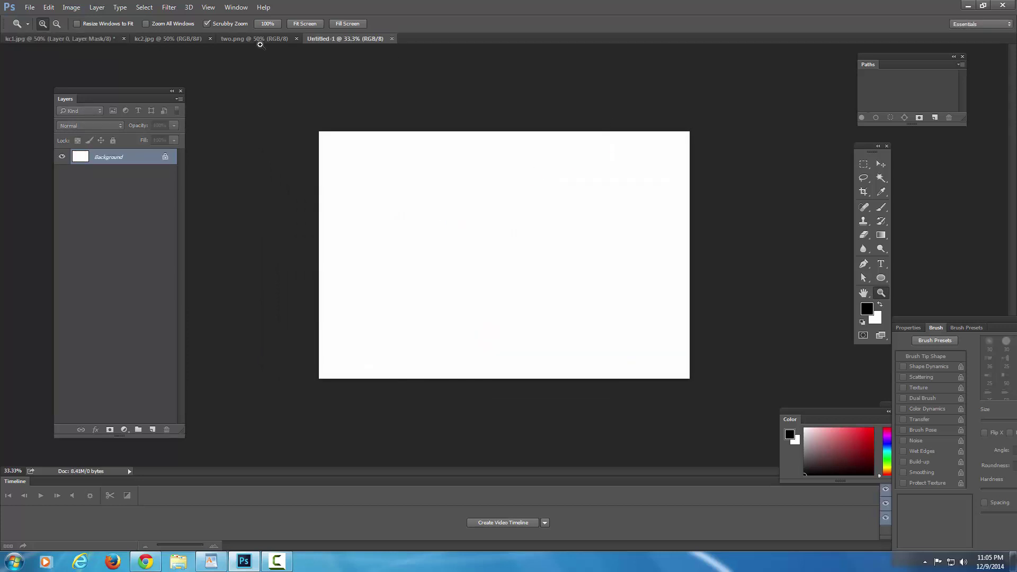
Step: Float the new document's window beside kc1.jpg and copy the masked cutout of the two girls into it
drag(349, 37, 484, 201)
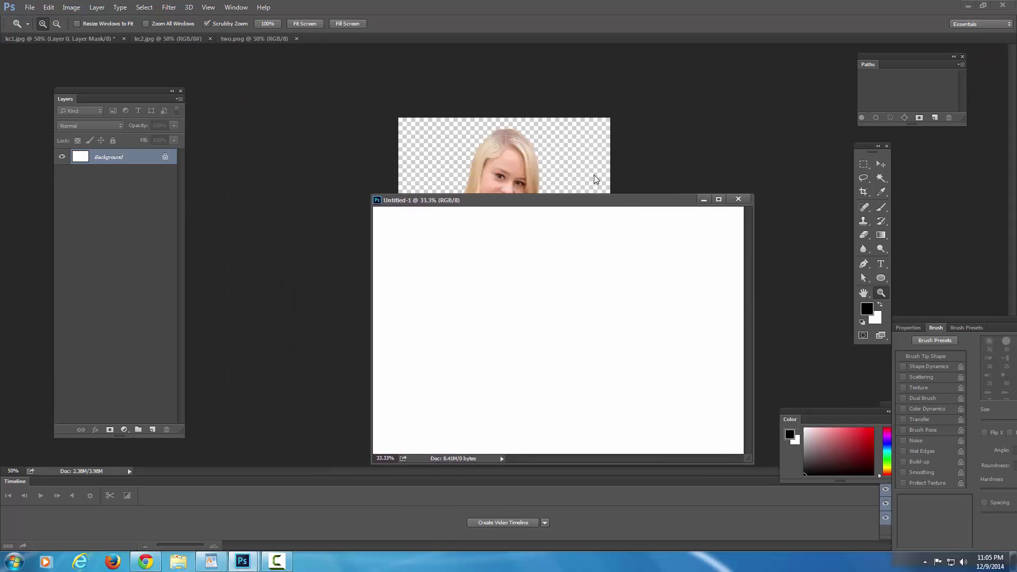
click(881, 164)
click(495, 183)
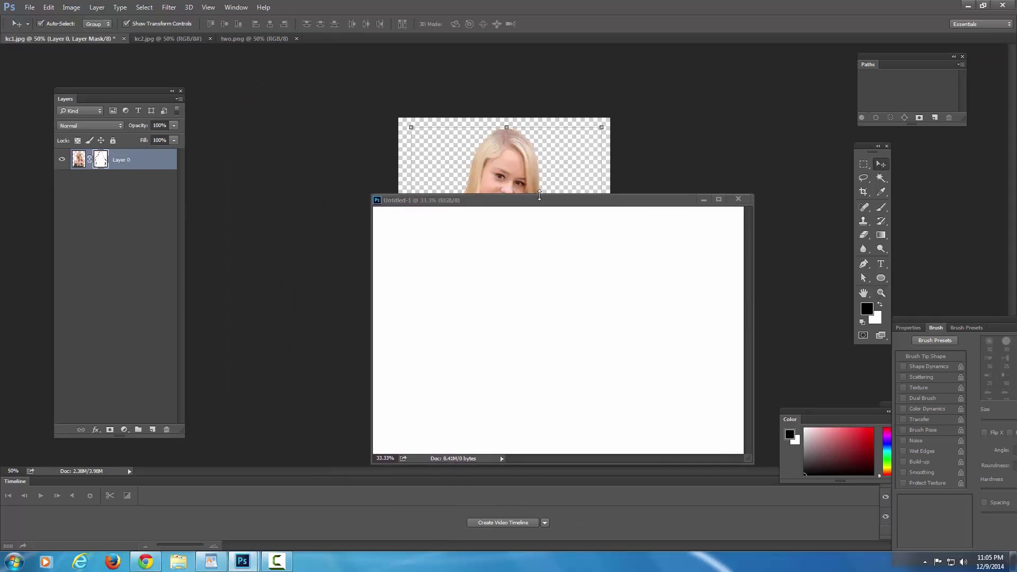
drag(539, 200, 202, 121)
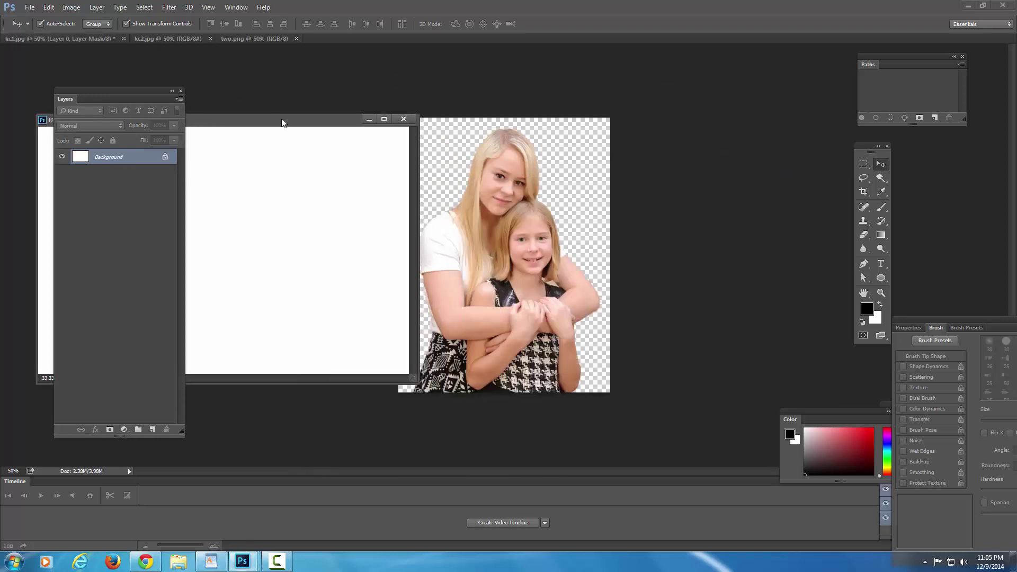
drag(282, 123, 738, 105)
drag(574, 109, 701, 128)
click(513, 189)
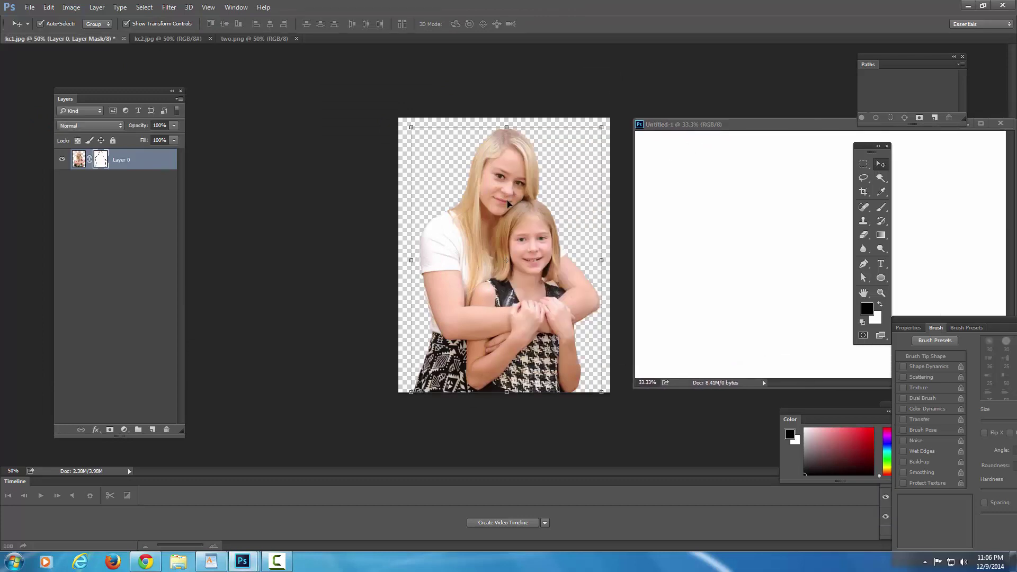
drag(496, 213, 751, 211)
Step: Maximize the new document, place the cutout near the lower-left corner of the canvas and scale it up slightly
drag(764, 129, 348, 88)
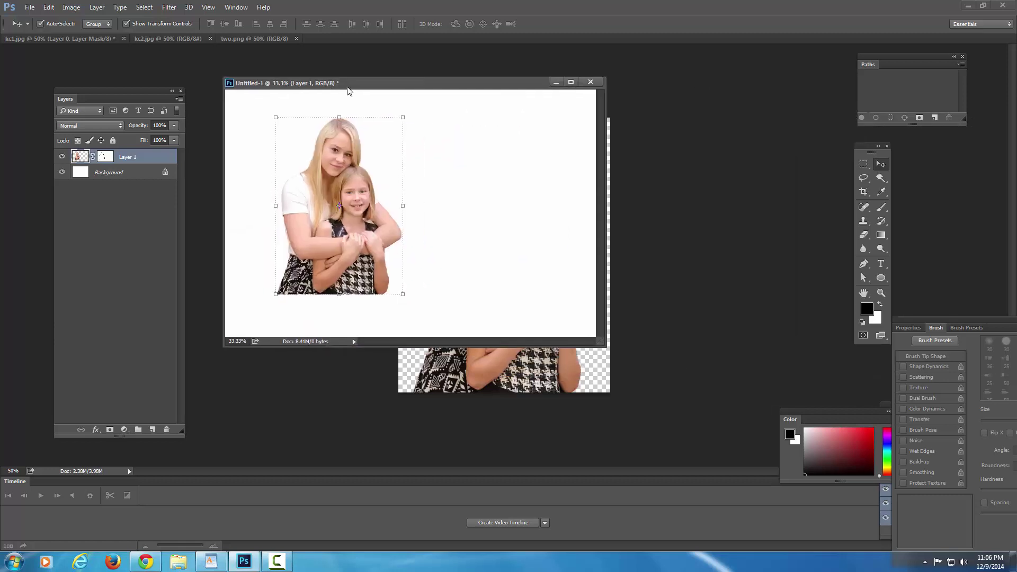
click(564, 85)
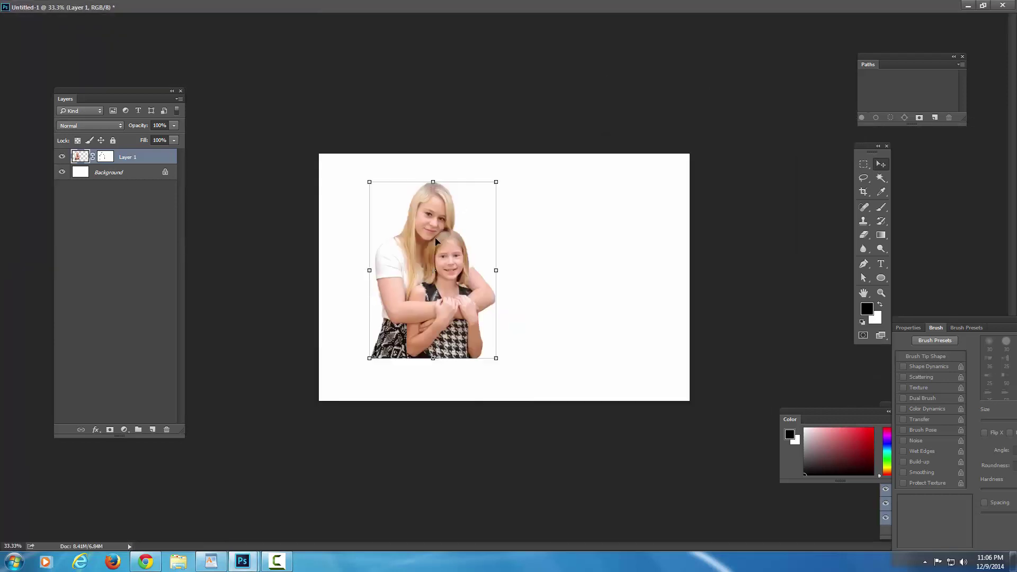
drag(435, 241, 409, 280)
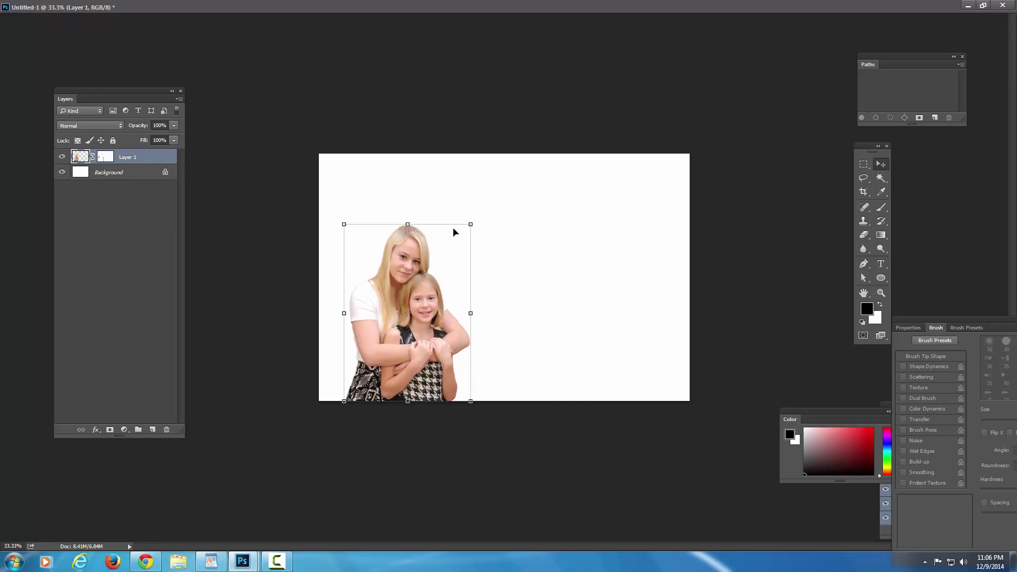
drag(470, 225, 491, 197)
mouse_move(487, 204)
mouse_down()
mouse_move(523, 165)
mouse_move(487, 202)
mouse_up()
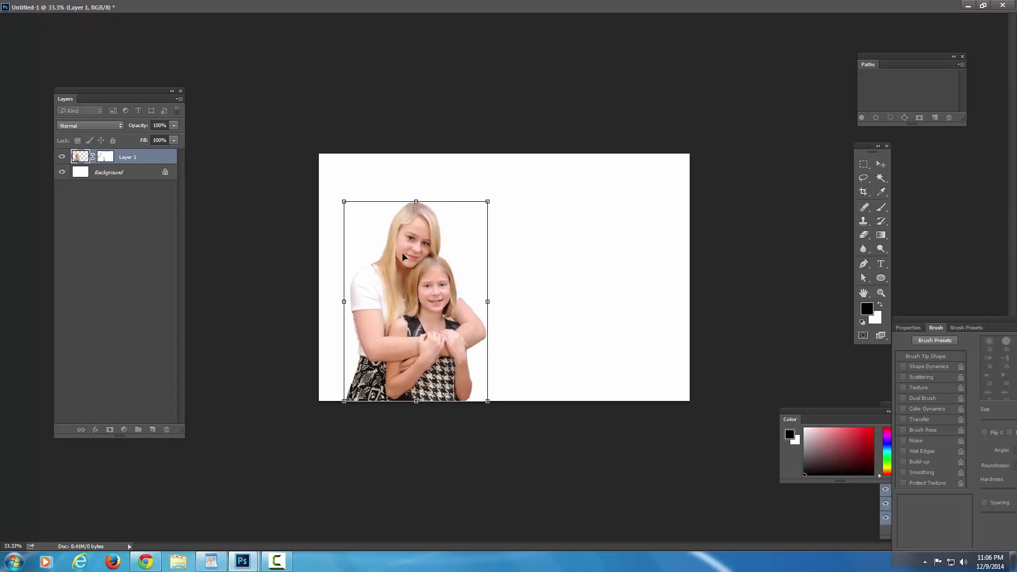
key(Return)
drag(405, 258, 413, 260)
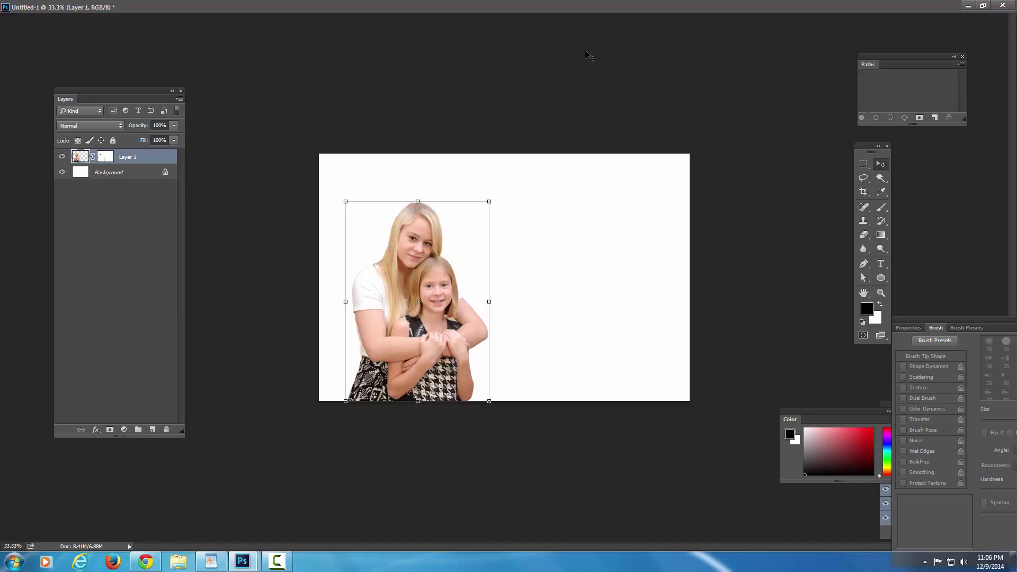
Step: Return the composite to a floating window and look over the reference two.png and both source photos
click(983, 5)
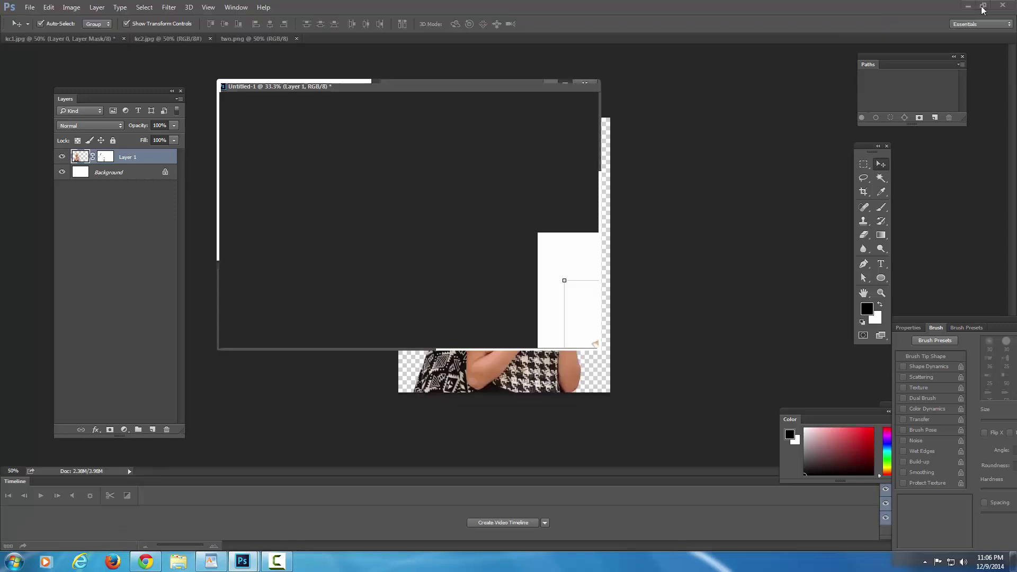
drag(457, 86, 657, 207)
click(390, 84)
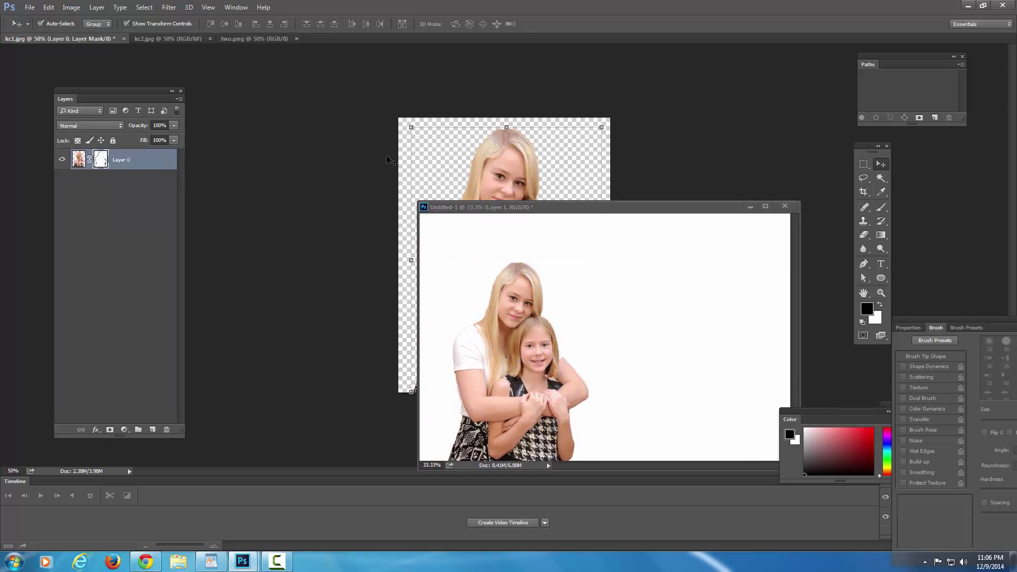
click(262, 42)
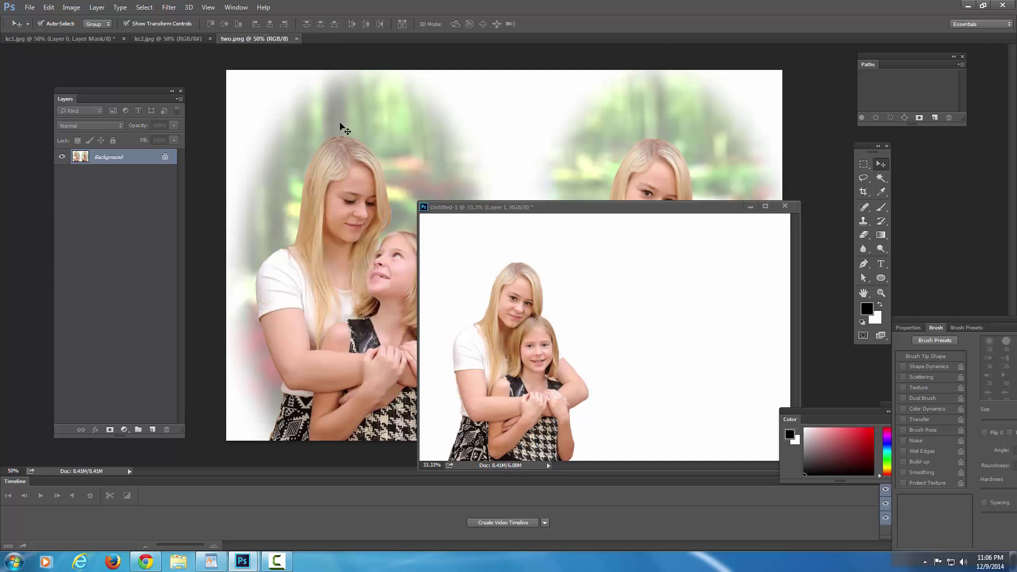
click(180, 40)
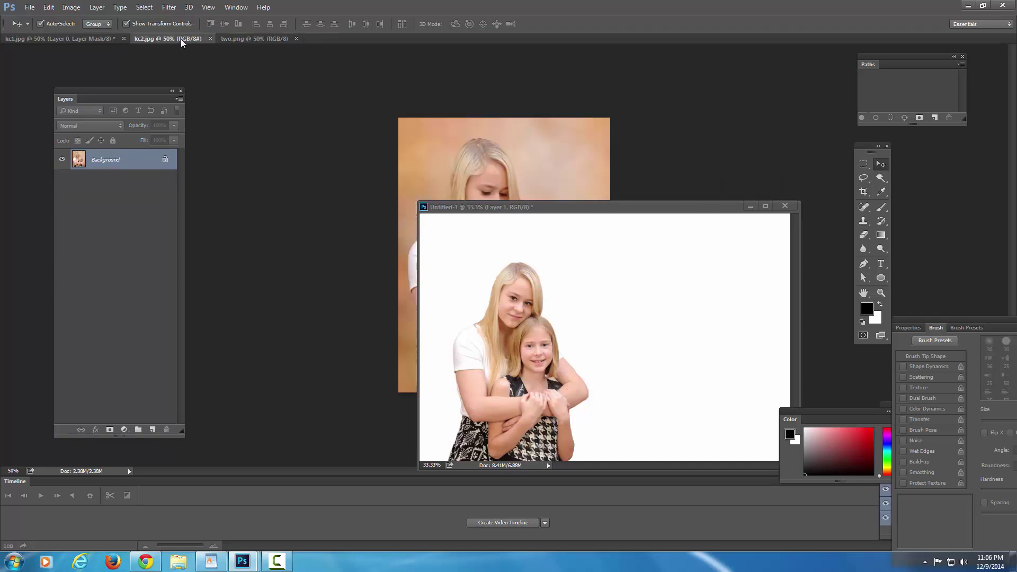
click(91, 38)
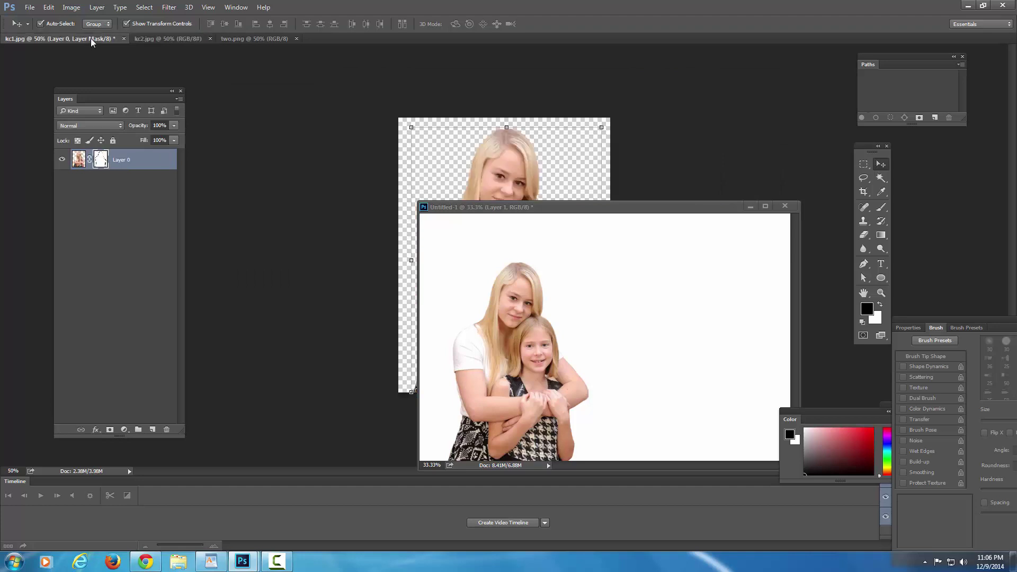
Step: Compare the composite with two.png and the source photos, hiding and reshowing the cutout layer to check it
drag(498, 210, 321, 174)
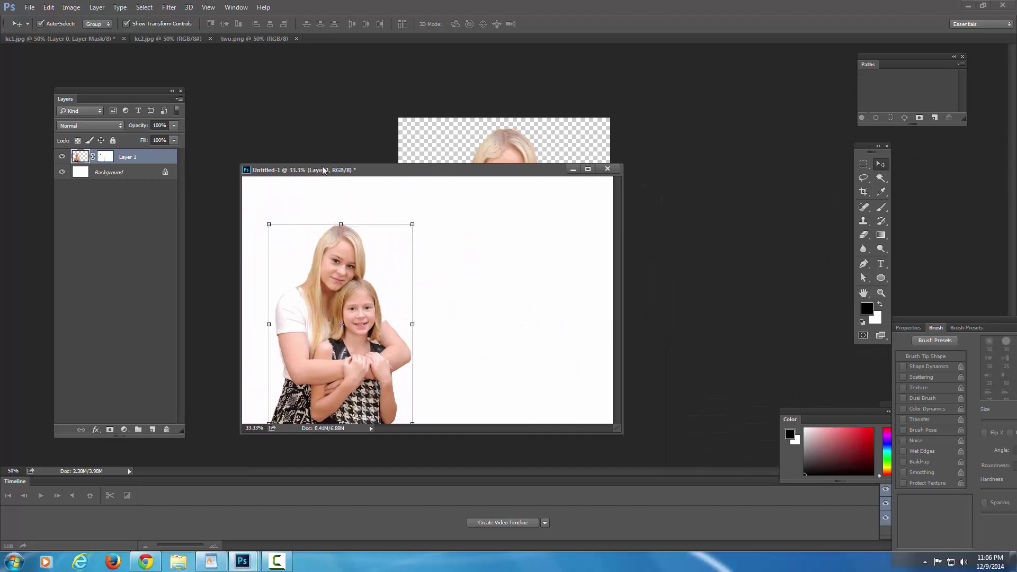
click(182, 39)
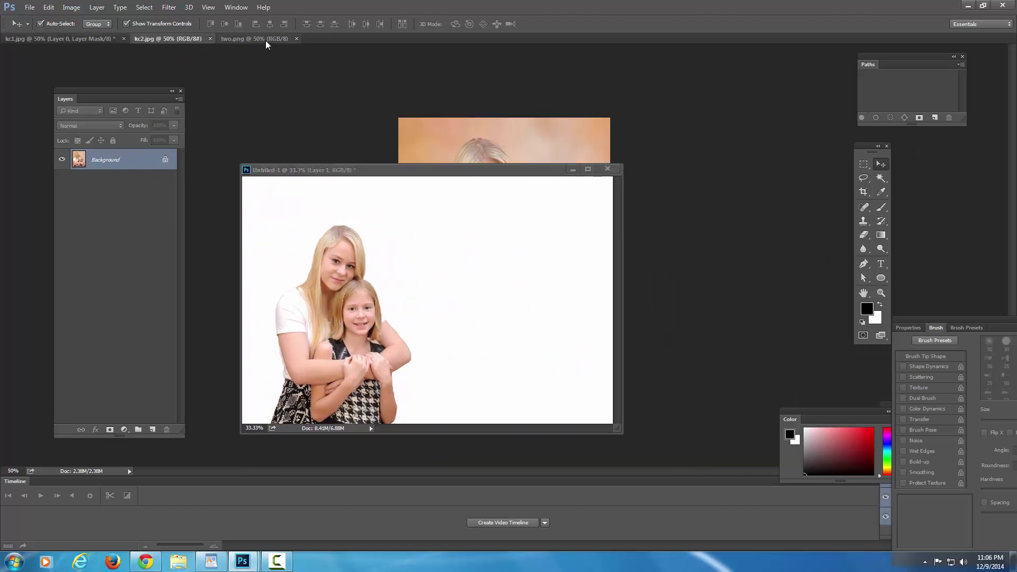
click(265, 41)
drag(438, 176, 506, 244)
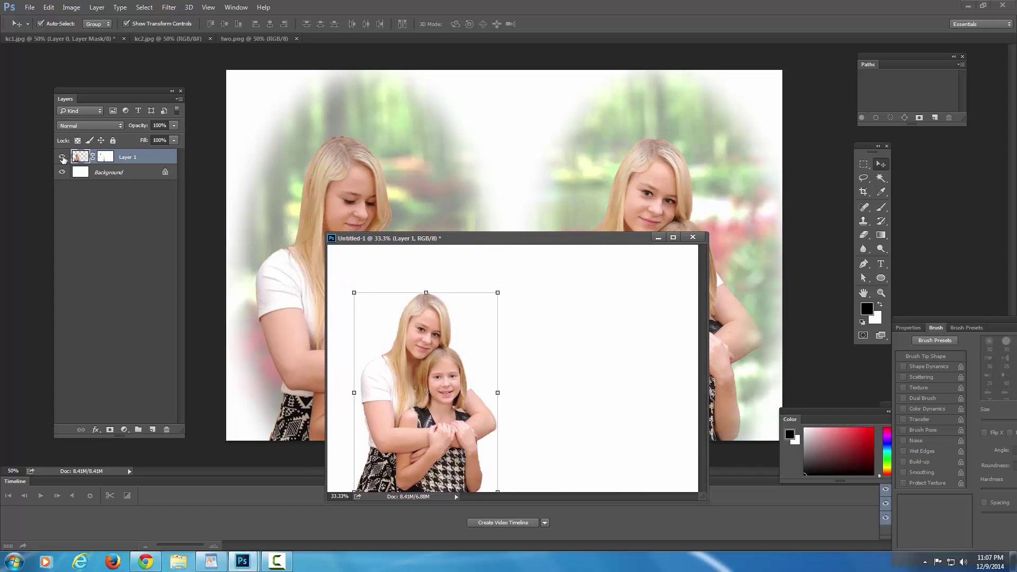
click(62, 157)
click(61, 157)
drag(449, 220, 365, 114)
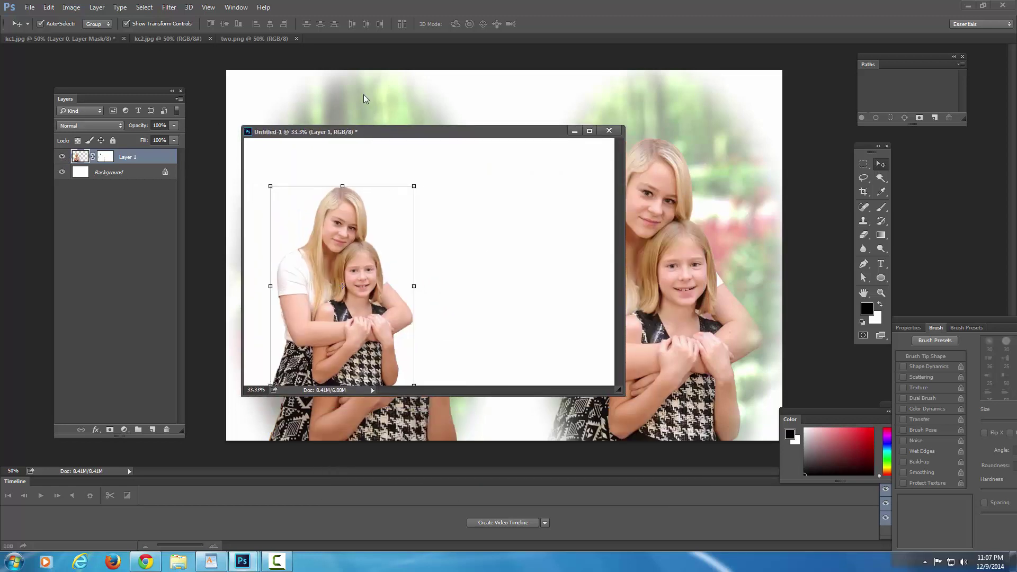
click(402, 67)
click(169, 39)
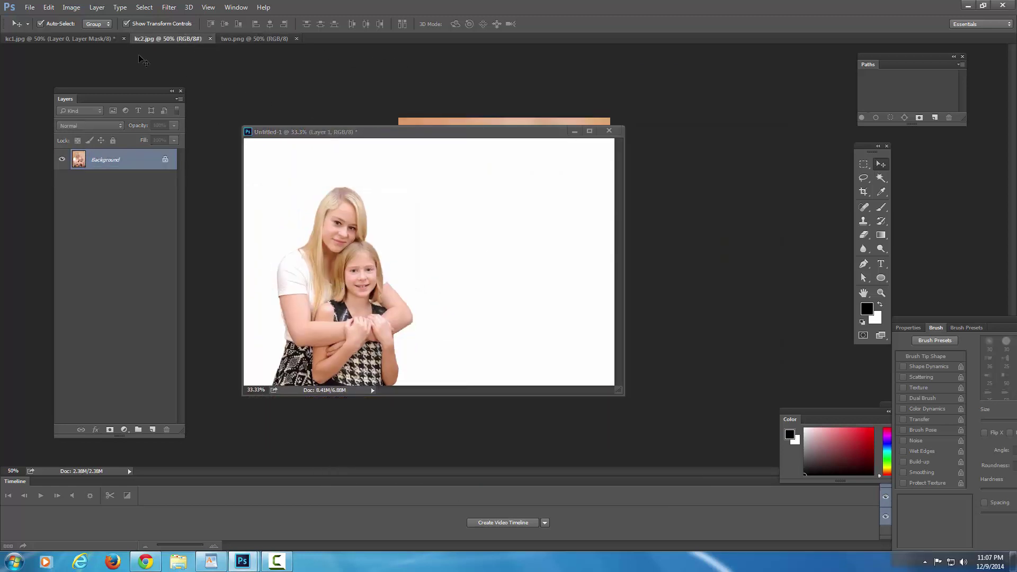
click(55, 41)
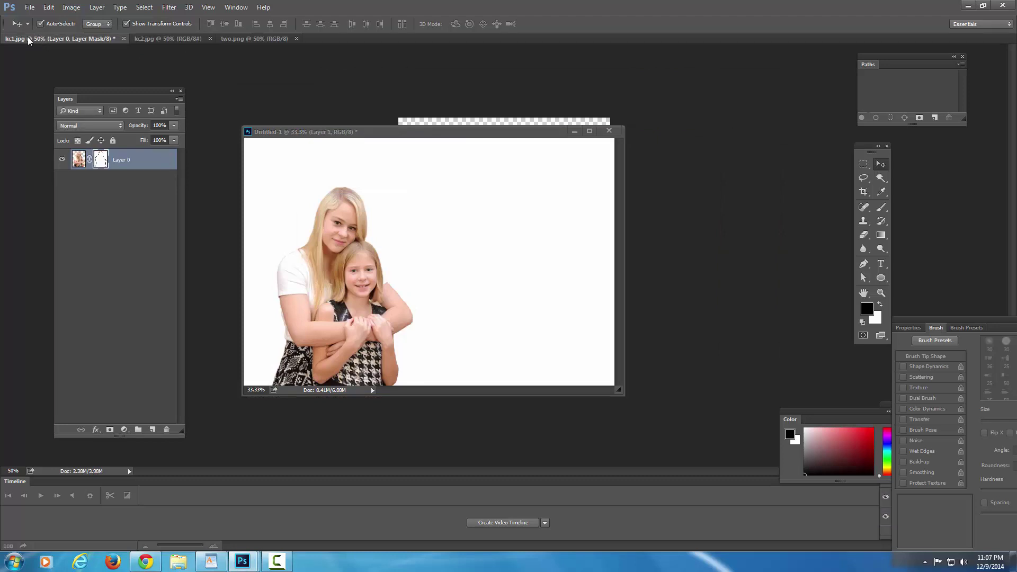
drag(294, 131, 295, 161)
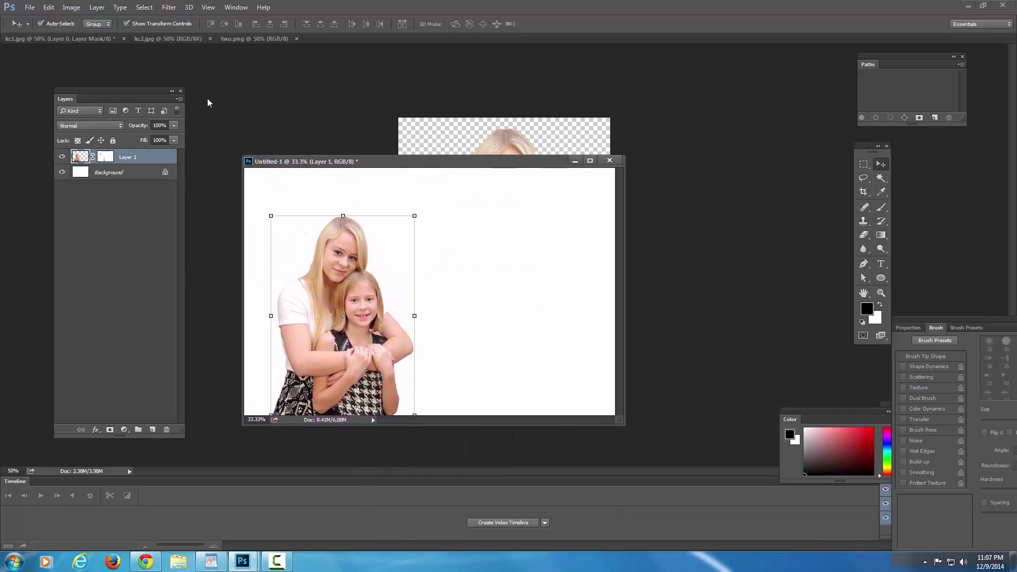
Step: Open kc2.jpg and move the composite window aside so the second photo is exposed
click(30, 8)
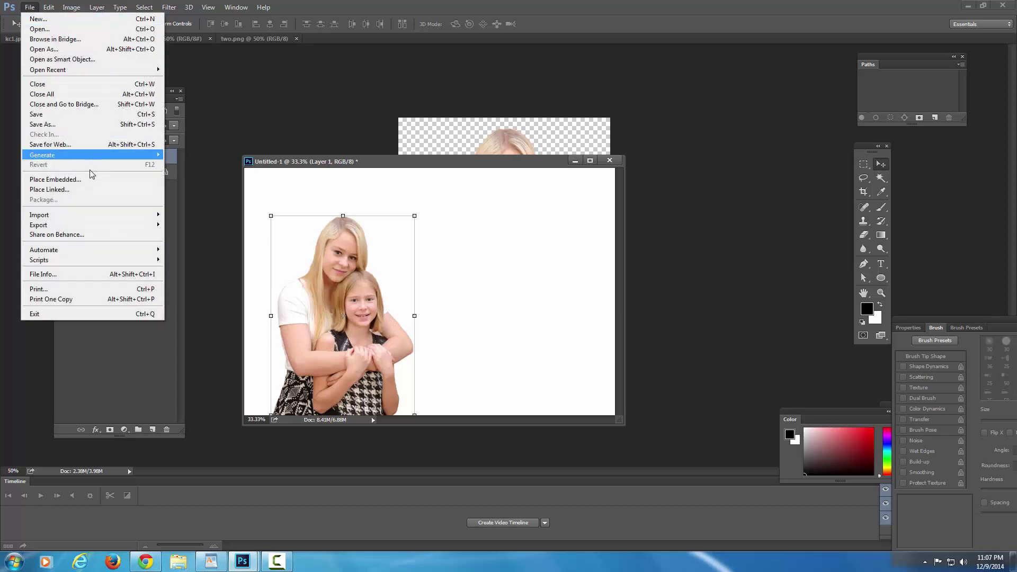
click(62, 31)
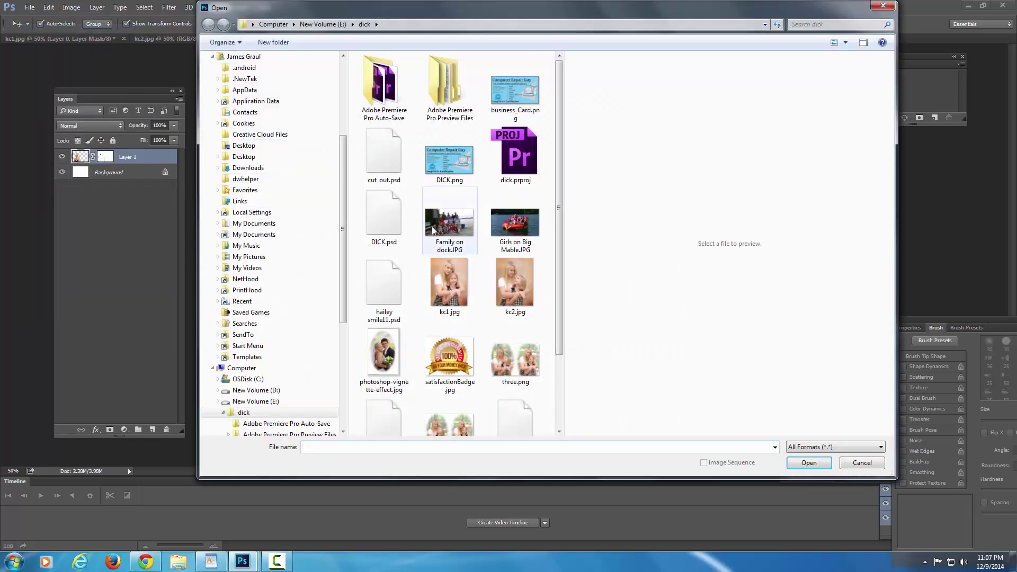
click(509, 281)
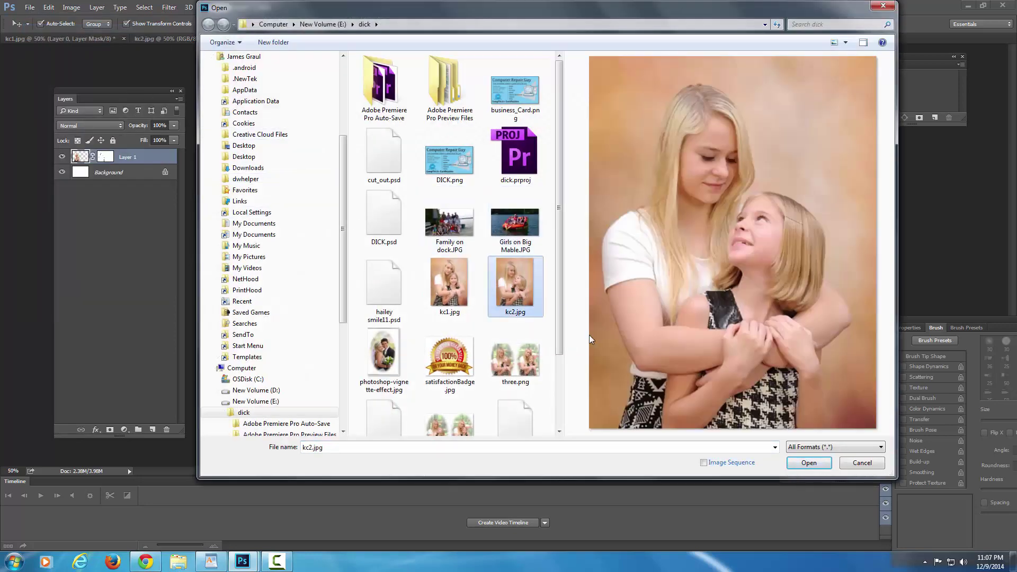
click(813, 465)
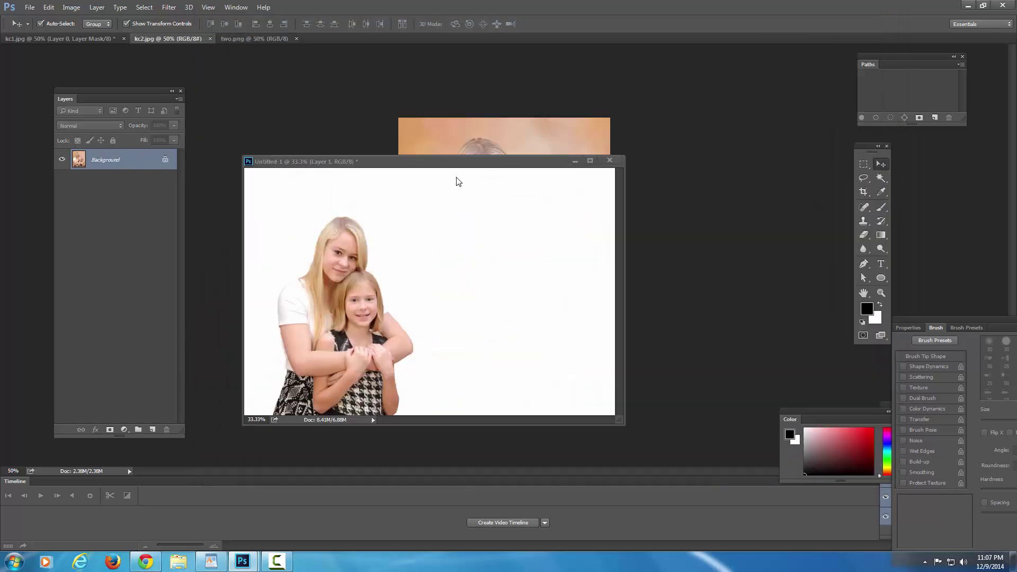
drag(459, 163, 768, 199)
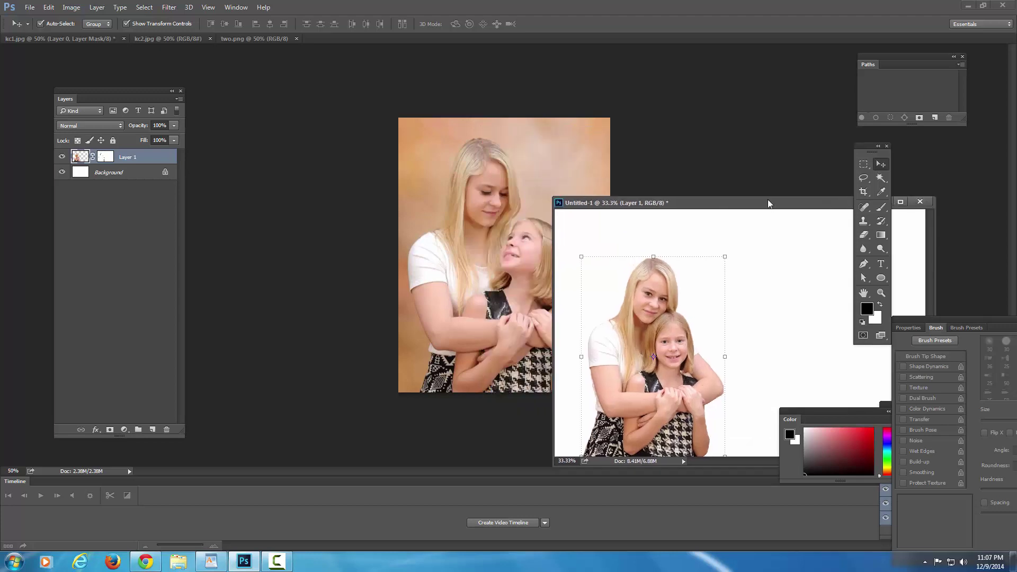
click(265, 39)
click(194, 40)
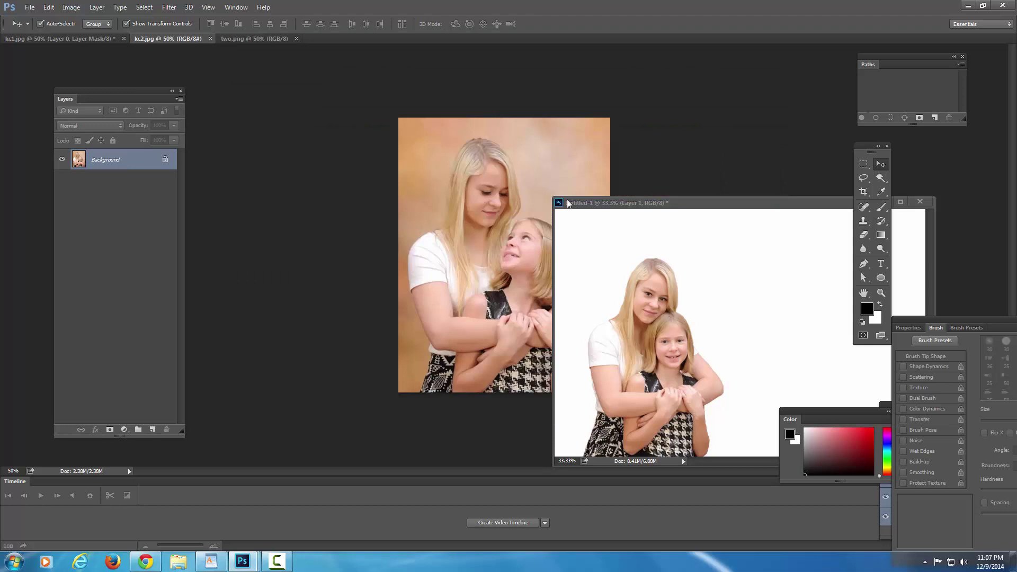
Step: Select the backdrop of kc2.jpg with the Lasso at 0 px feather, tracing just outside the girls' outline and around the photo's borders
click(880, 293)
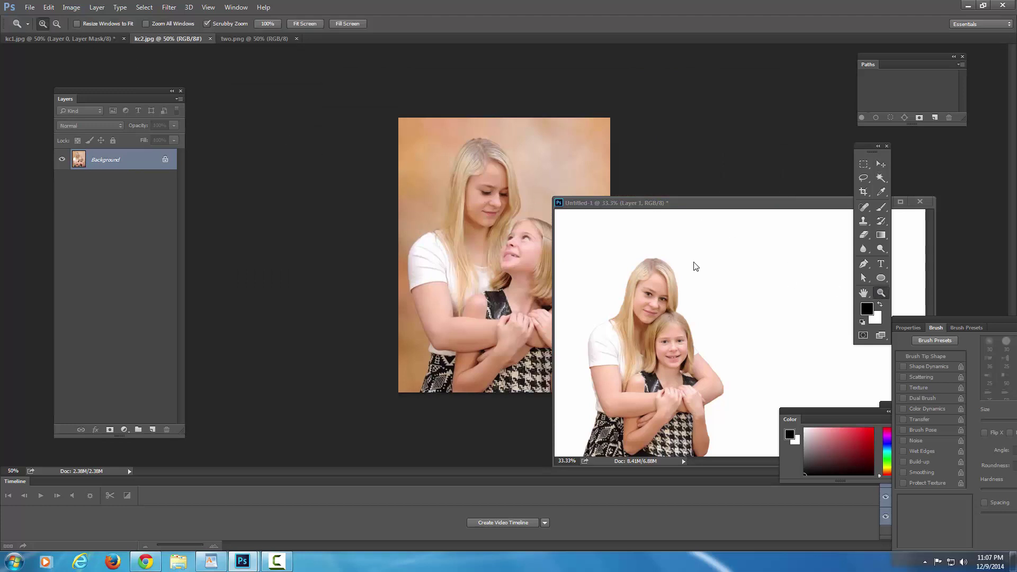
drag(515, 231, 735, 220)
click(540, 214)
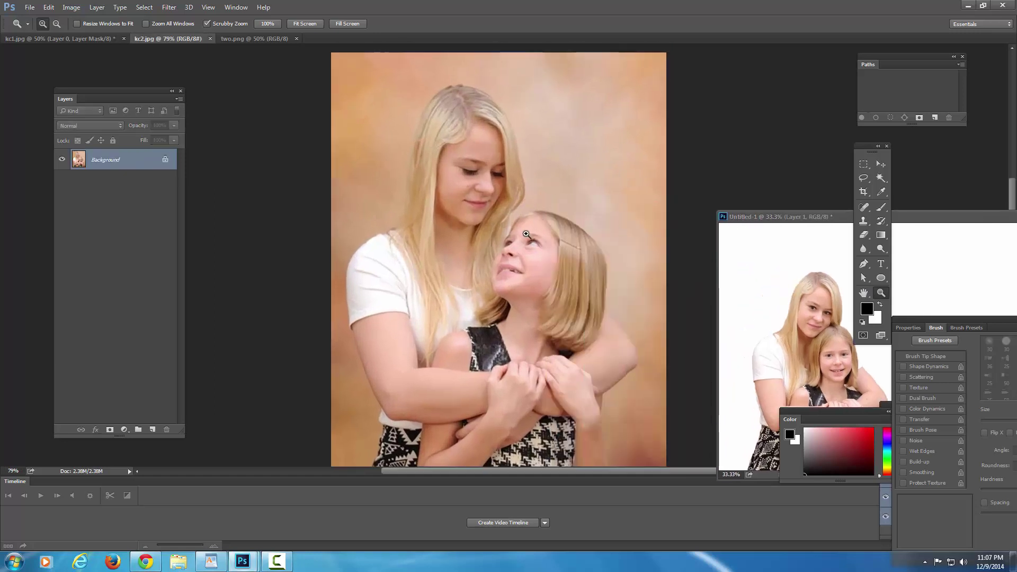
drag(497, 222, 478, 222)
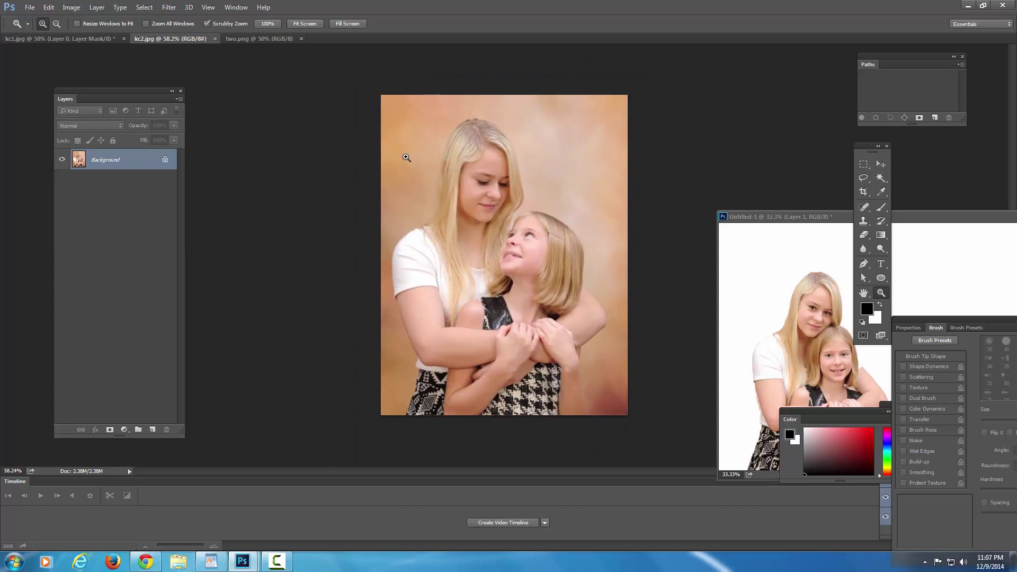
mouse_move(482, 176)
mouse_down()
mouse_move(494, 177)
mouse_move(484, 179)
mouse_up()
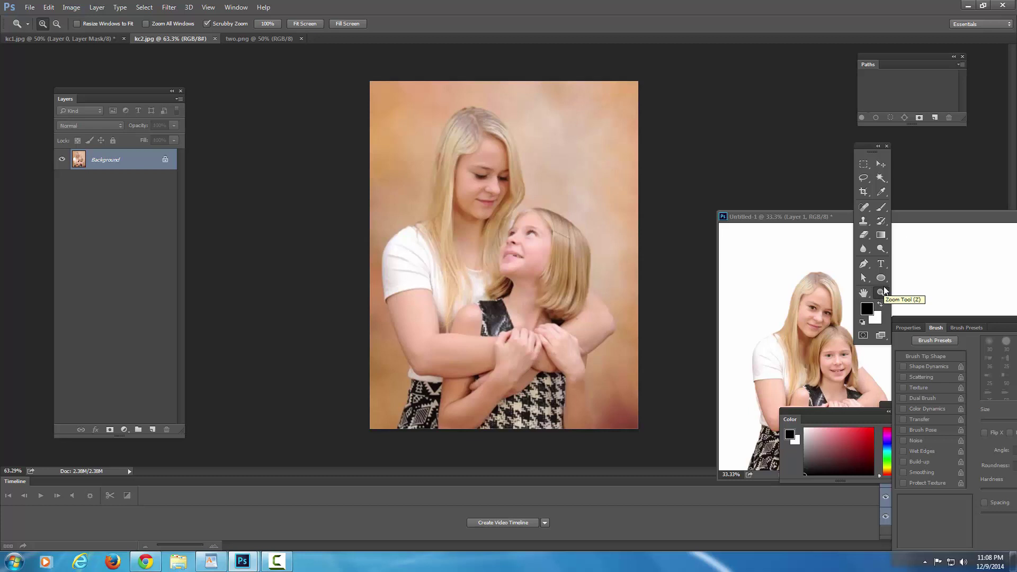
click(857, 177)
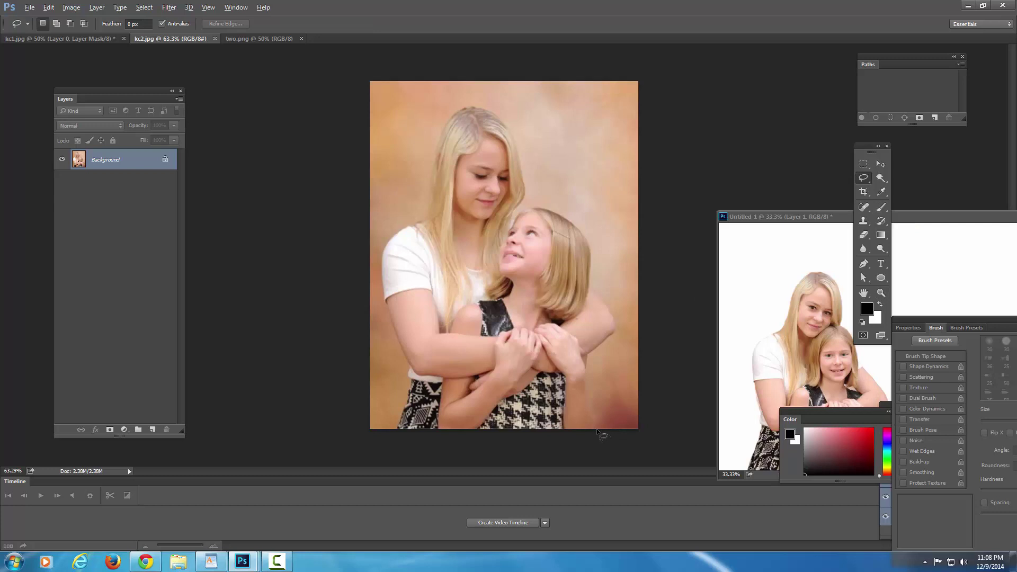
mouse_move(598, 419)
mouse_down()
mouse_move(590, 355)
mouse_move(620, 331)
mouse_move(625, 304)
mouse_move(614, 313)
mouse_move(603, 278)
mouse_move(592, 284)
mouse_move(606, 223)
mouse_move(591, 258)
mouse_move(590, 236)
mouse_move(558, 208)
mouse_move(524, 217)
mouse_move(516, 135)
mouse_move(498, 114)
mouse_move(459, 106)
mouse_move(436, 134)
mouse_move(424, 210)
mouse_move(378, 261)
mouse_move(379, 305)
mouse_move(406, 374)
mouse_move(396, 429)
mouse_move(411, 401)
mouse_move(408, 383)
mouse_move(395, 426)
mouse_move(350, 434)
mouse_move(336, 382)
mouse_move(352, 70)
mouse_move(678, 70)
mouse_move(664, 223)
mouse_move(681, 445)
mouse_move(614, 444)
mouse_up()
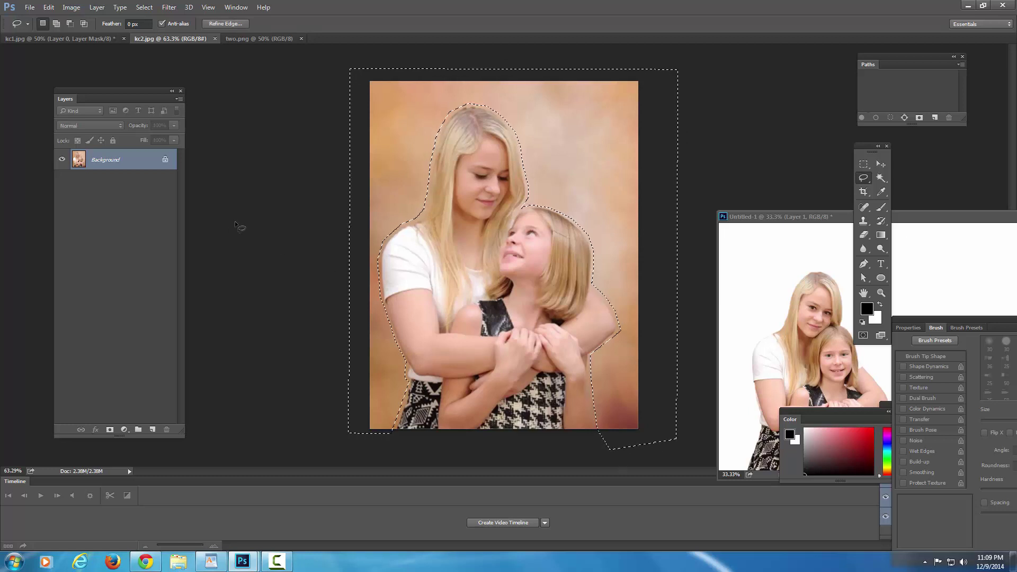
Step: Convert the locked background of kc2.jpg to a regular layer, then clear the selected backdrop around the two girls and deselect
double_click(111, 159)
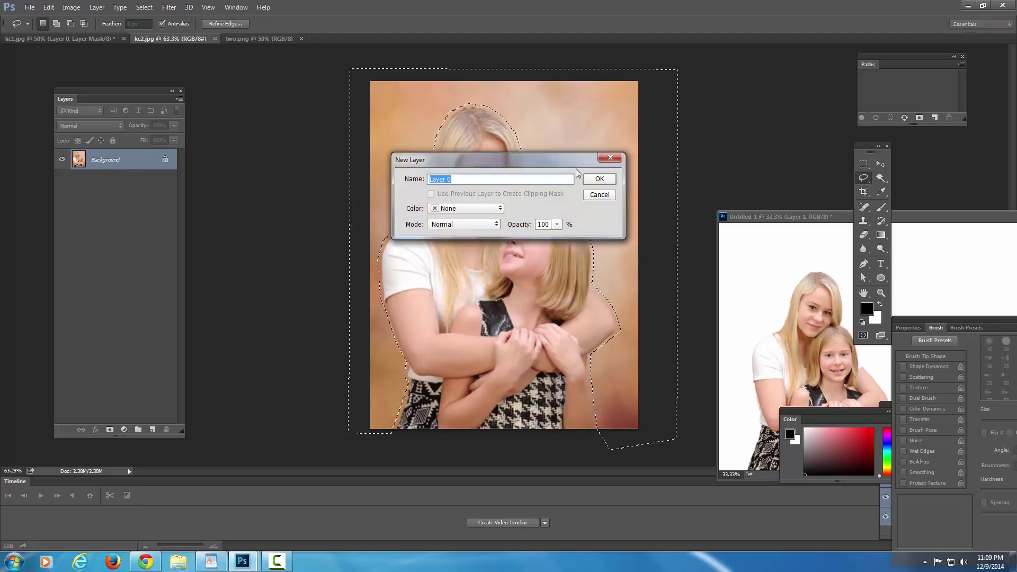
click(594, 182)
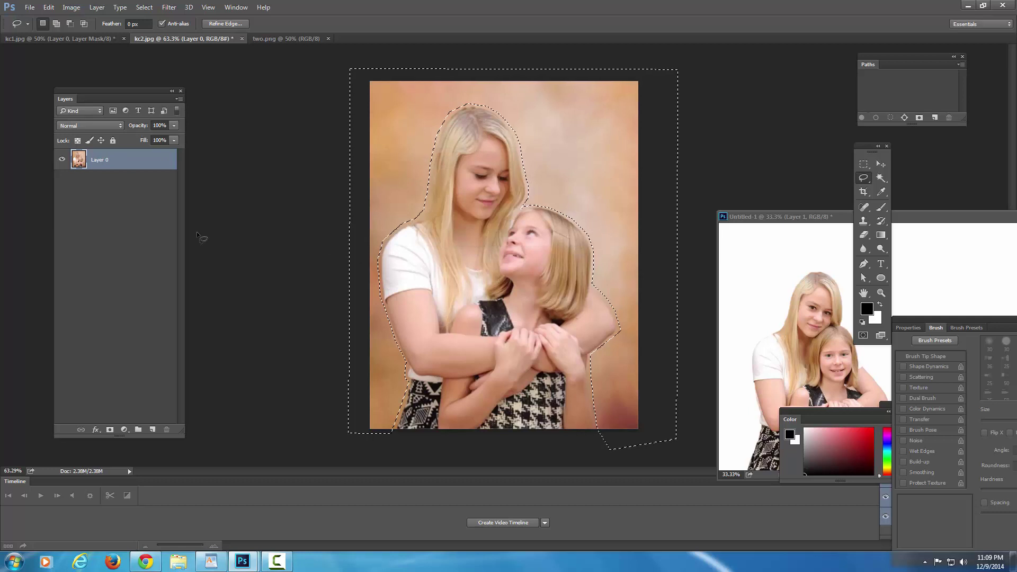
key(Delete)
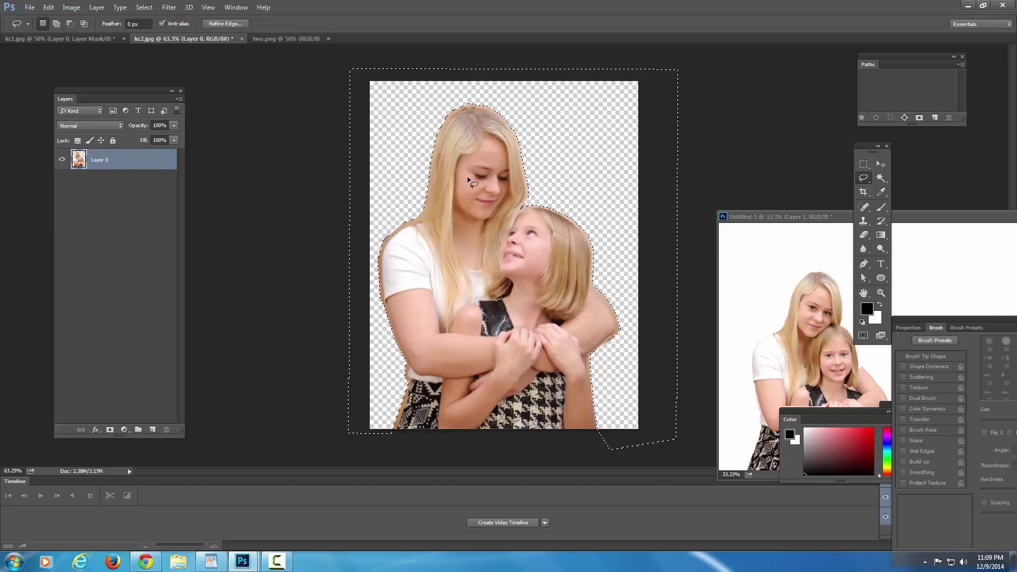
key(ctrl+d)
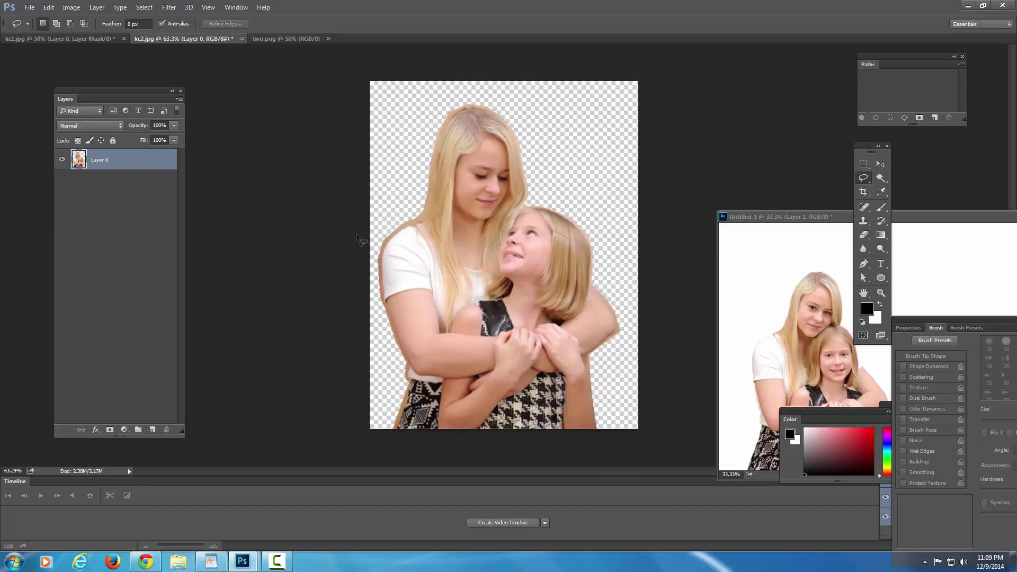
Step: Add a layer mask and use the Lasso to mask out the leftover backdrop along the lower arm beside the houndstooth skirt
click(109, 430)
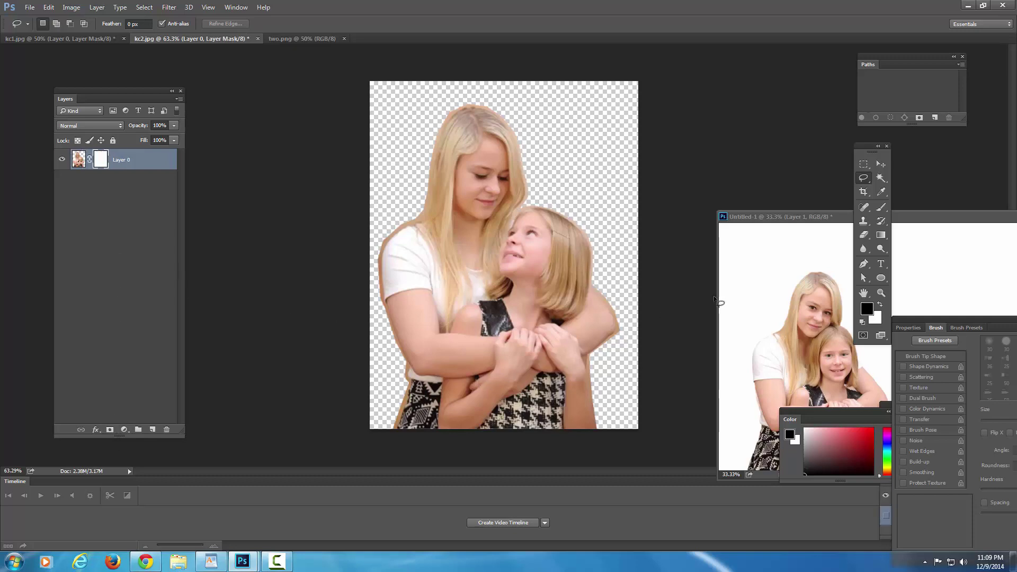
click(881, 293)
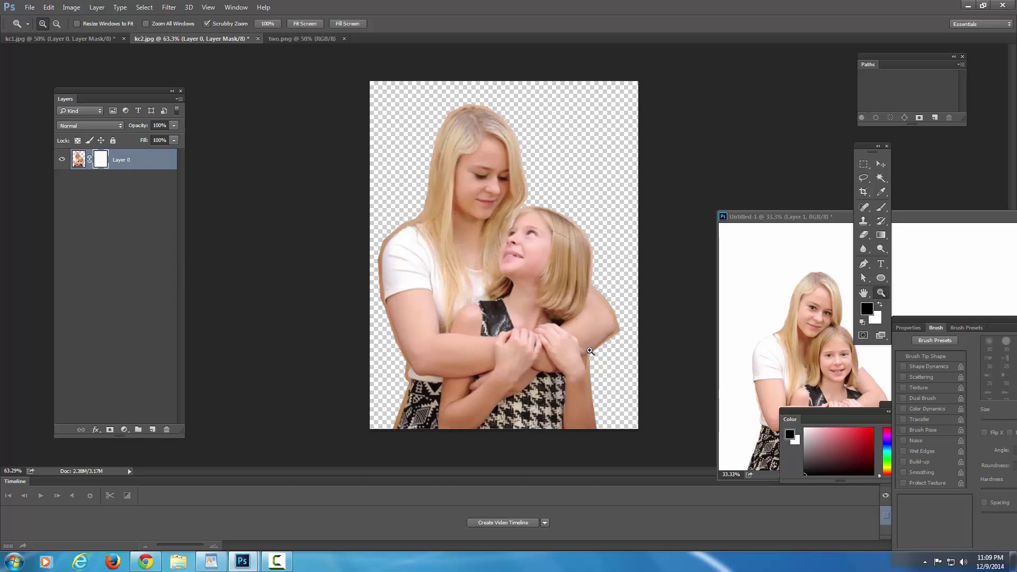
drag(590, 239, 536, 154)
drag(508, 263, 508, 217)
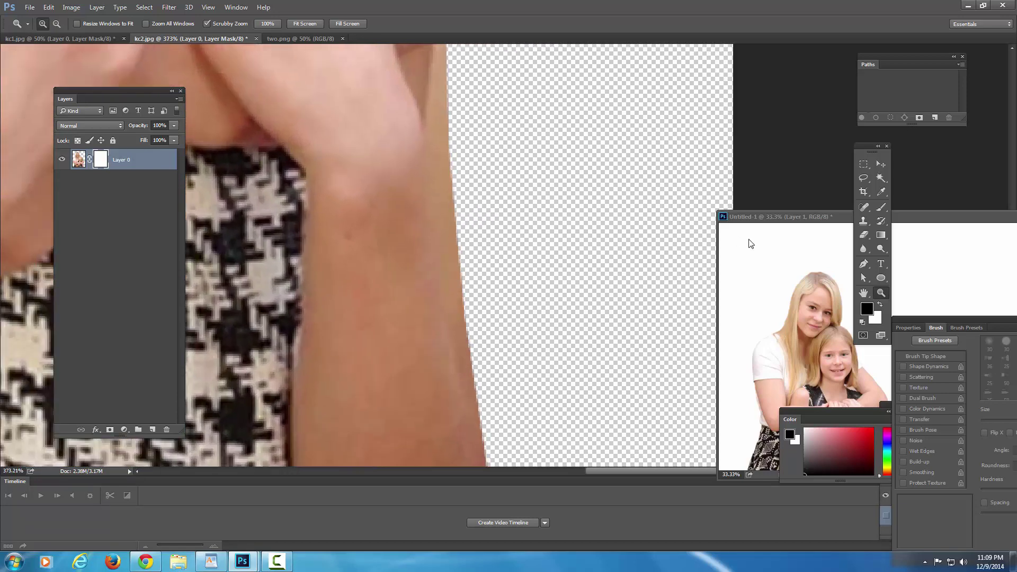
click(865, 179)
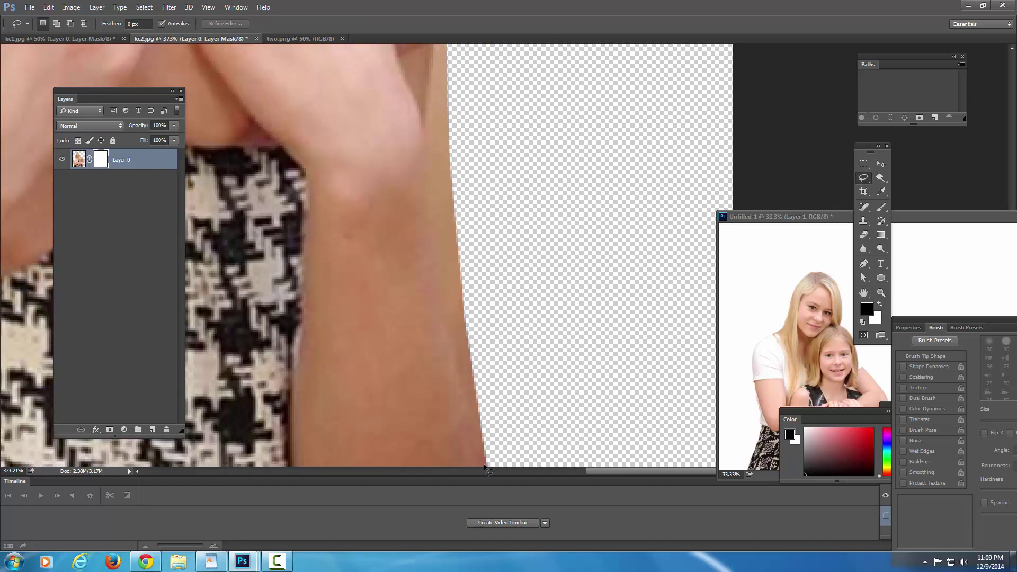
drag(482, 465, 475, 394)
drag(451, 327, 449, 296)
drag(439, 180, 432, 171)
drag(585, 379, 586, 380)
click(133, 164)
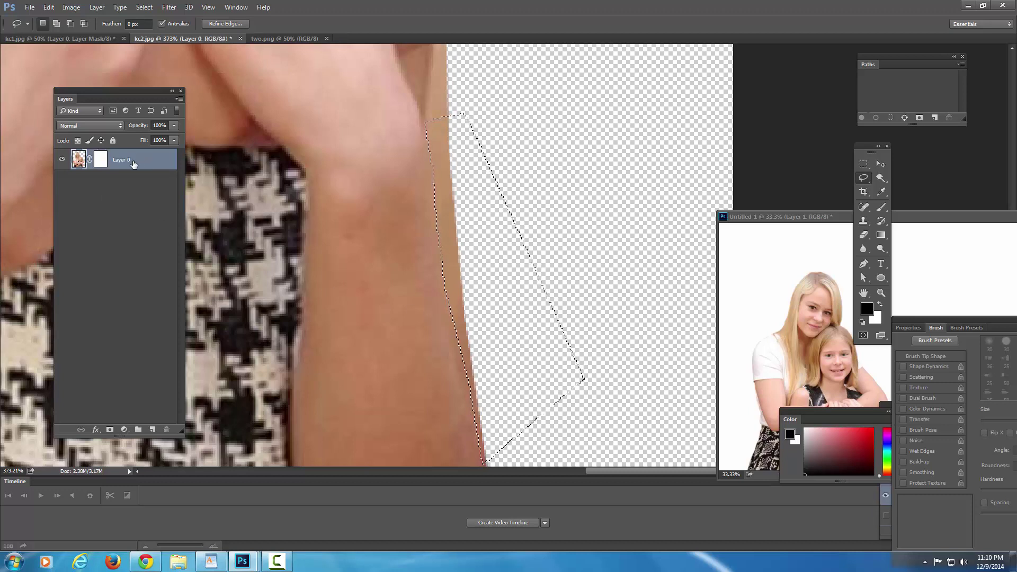
click(100, 160)
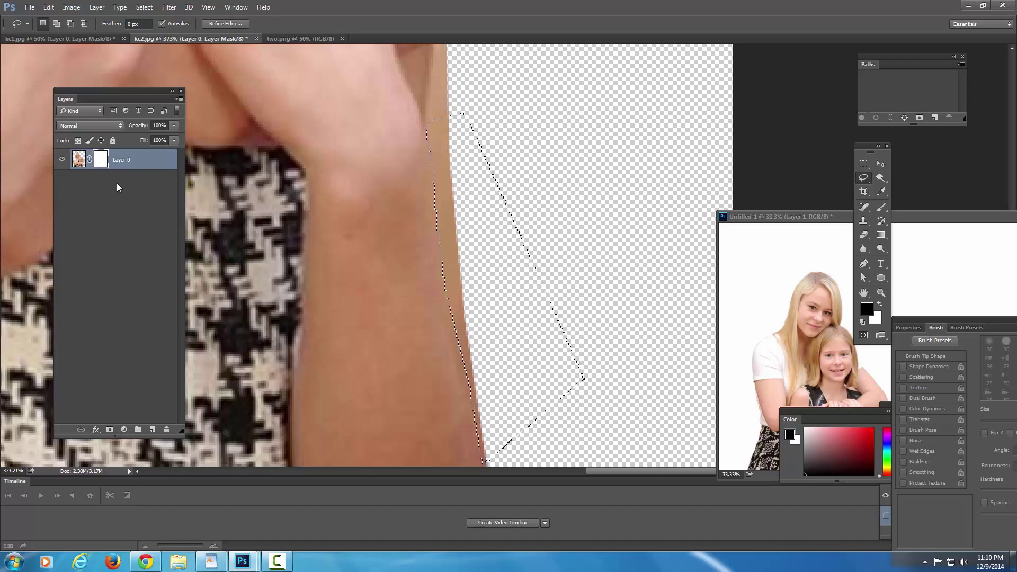
key(Delete)
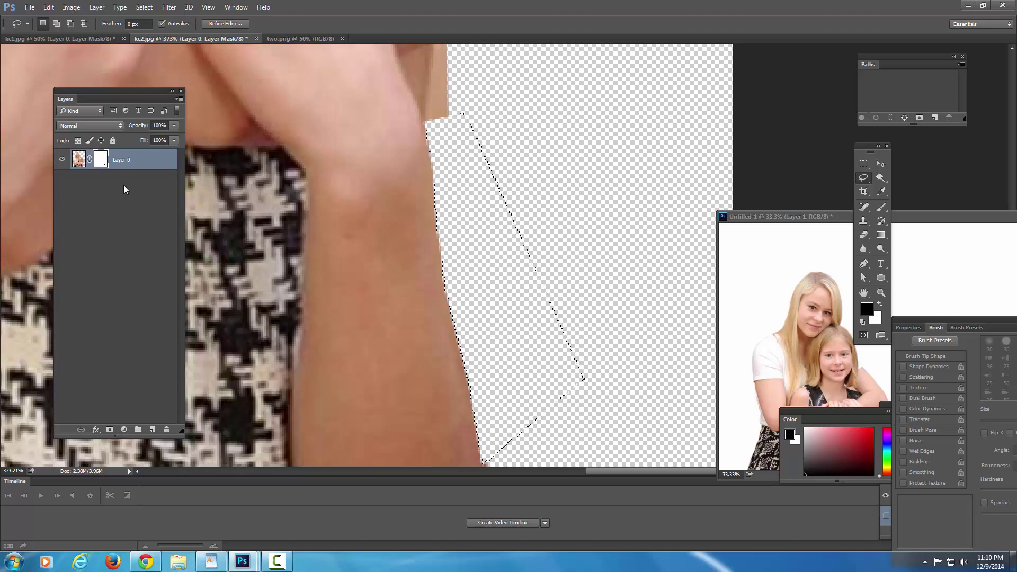
click(505, 139)
Step: Lasso the leftover backdrop under the older girl's forearm and elbow, clear it on the layer mask, and deselect
drag(503, 115, 496, 334)
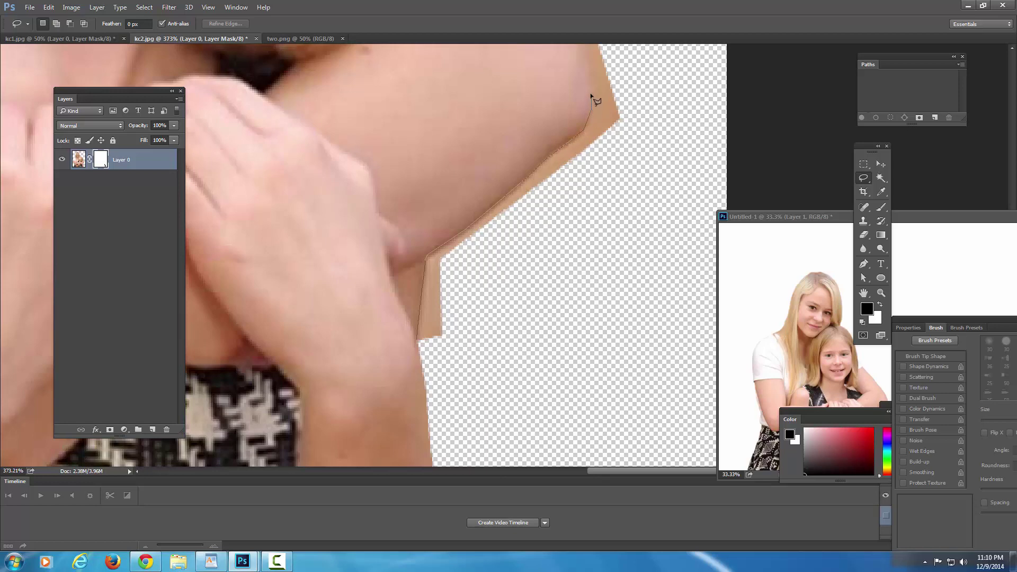
mouse_move(639, 93)
mouse_down()
mouse_move(659, 153)
mouse_move(627, 278)
mouse_move(609, 308)
mouse_move(473, 390)
mouse_up()
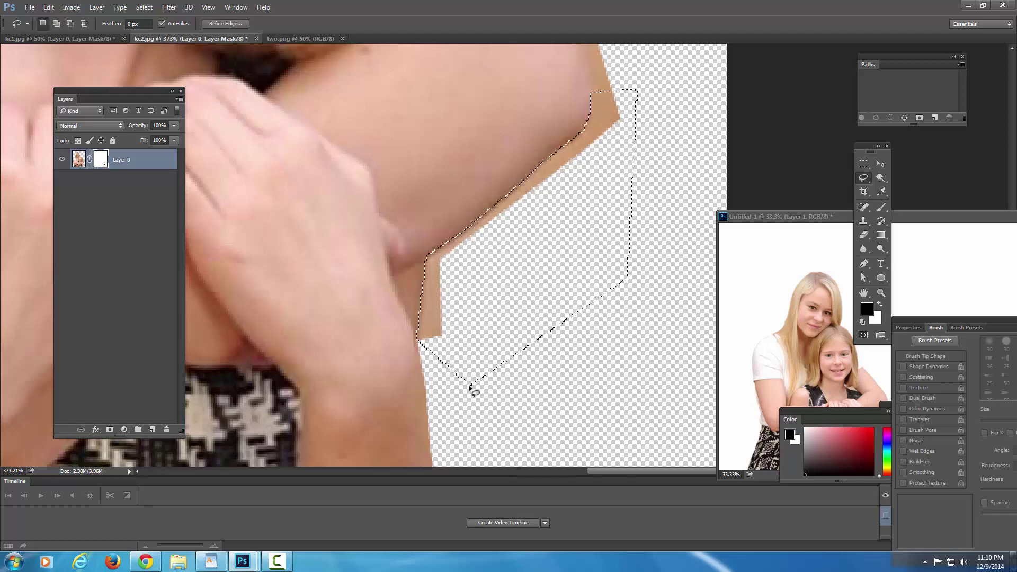
key(Delete)
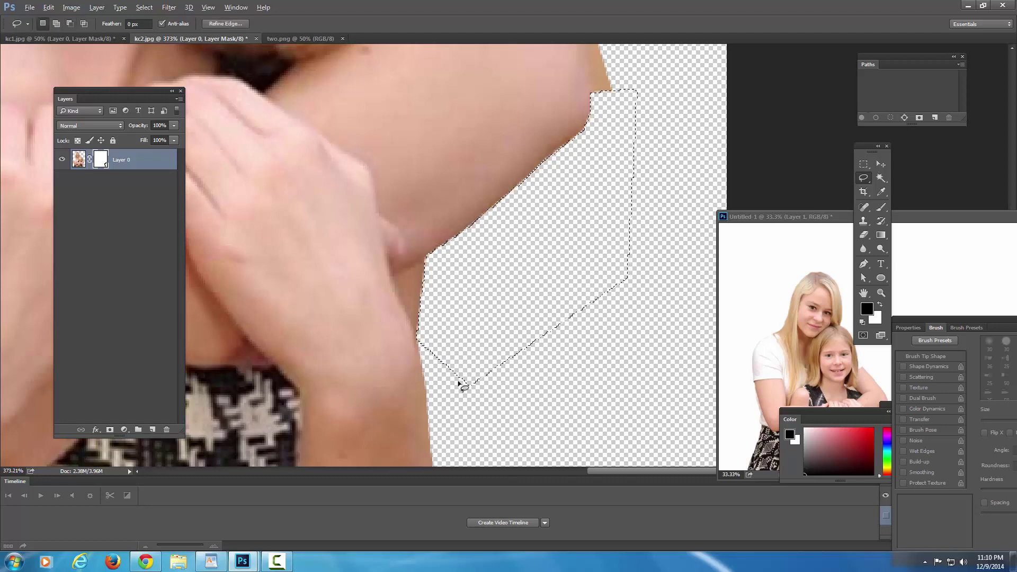
click(667, 148)
Step: Paint black on the layer mask with the Brush to hide the tan fringe from the older girl's elbow up to the shorter hair
drag(621, 91, 567, 394)
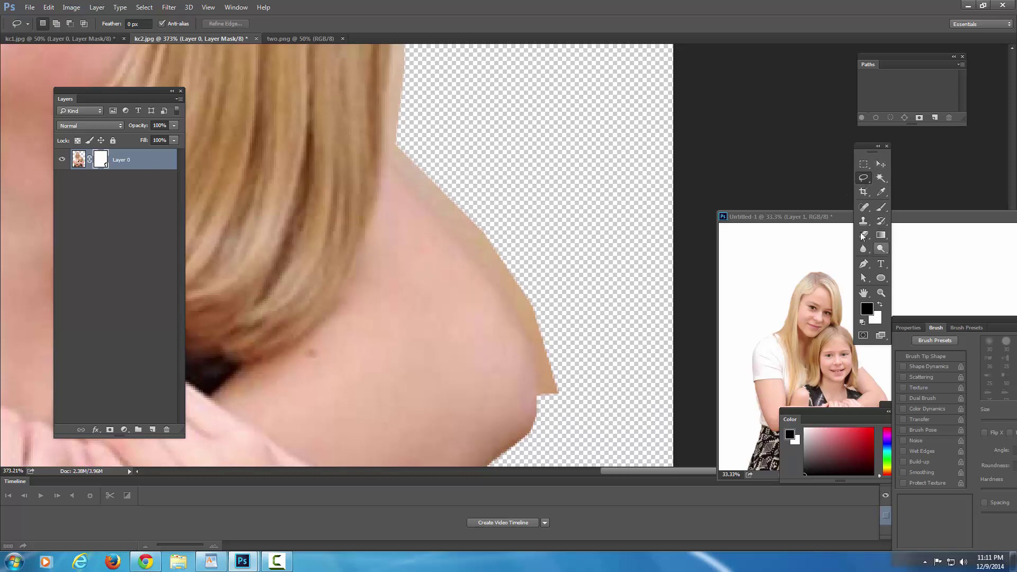
click(881, 207)
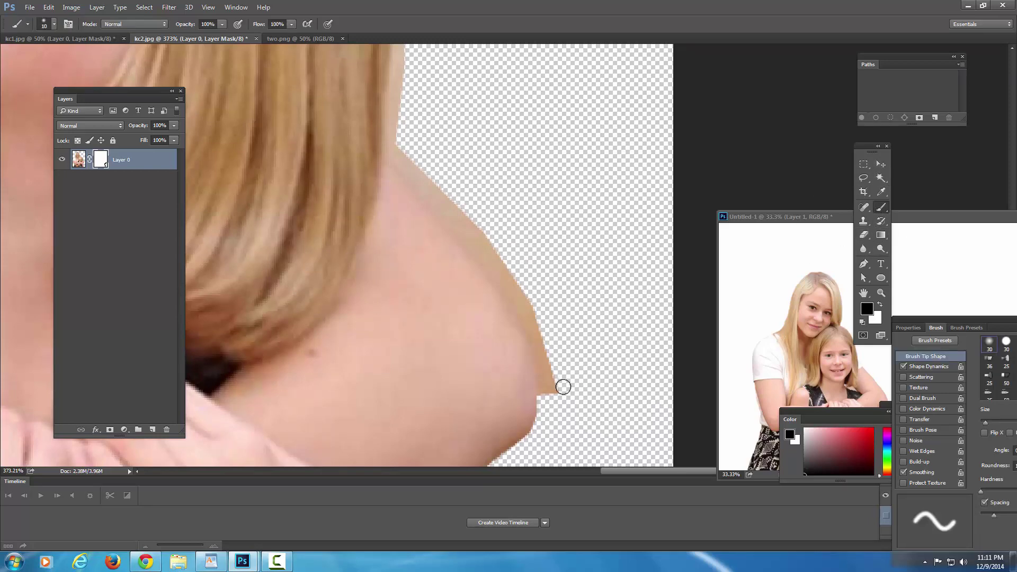
mouse_move(546, 391)
mouse_down()
mouse_move(530, 325)
mouse_move(479, 242)
mouse_up()
mouse_move(528, 300)
mouse_down()
mouse_move(558, 367)
mouse_move(556, 399)
mouse_up()
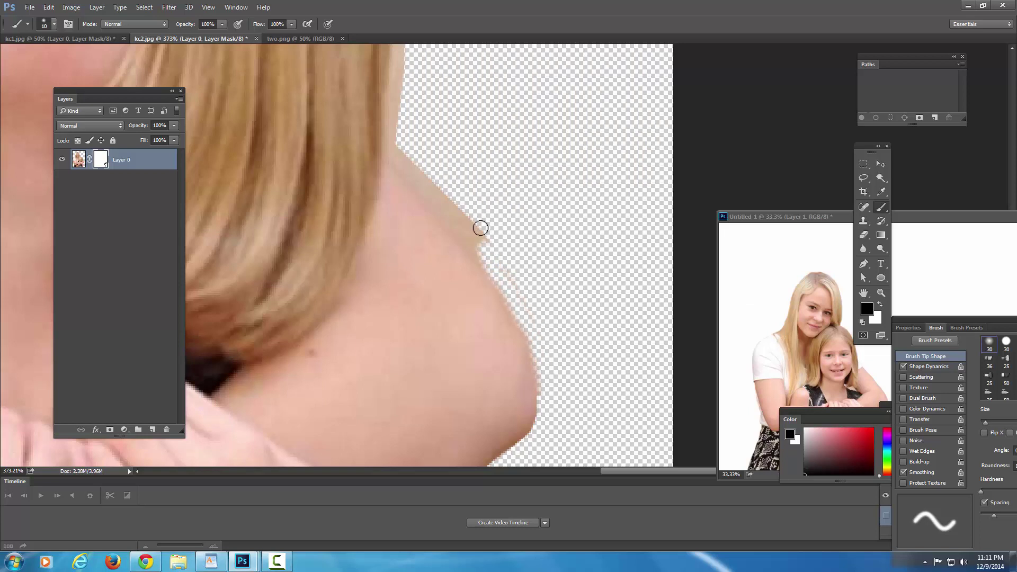
mouse_move(479, 227)
mouse_down()
mouse_move(496, 271)
mouse_move(398, 166)
mouse_move(397, 150)
mouse_move(466, 222)
mouse_up()
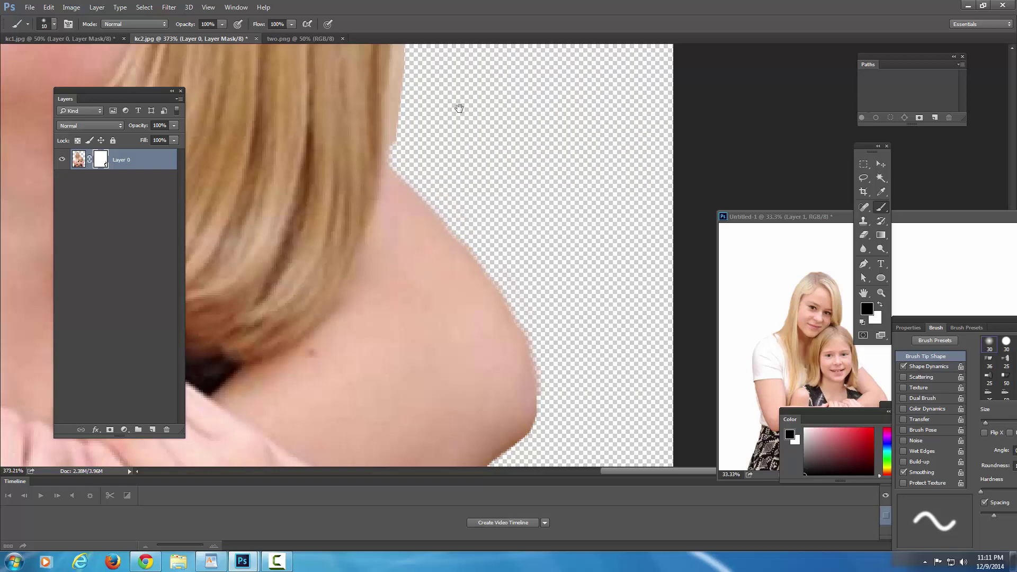
drag(459, 108, 419, 110)
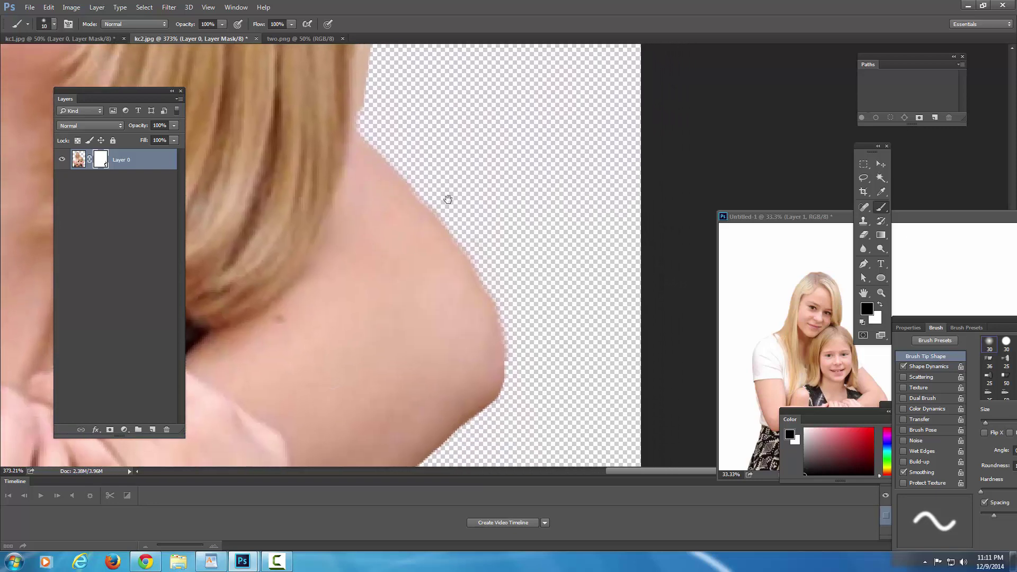
drag(447, 199, 446, 193)
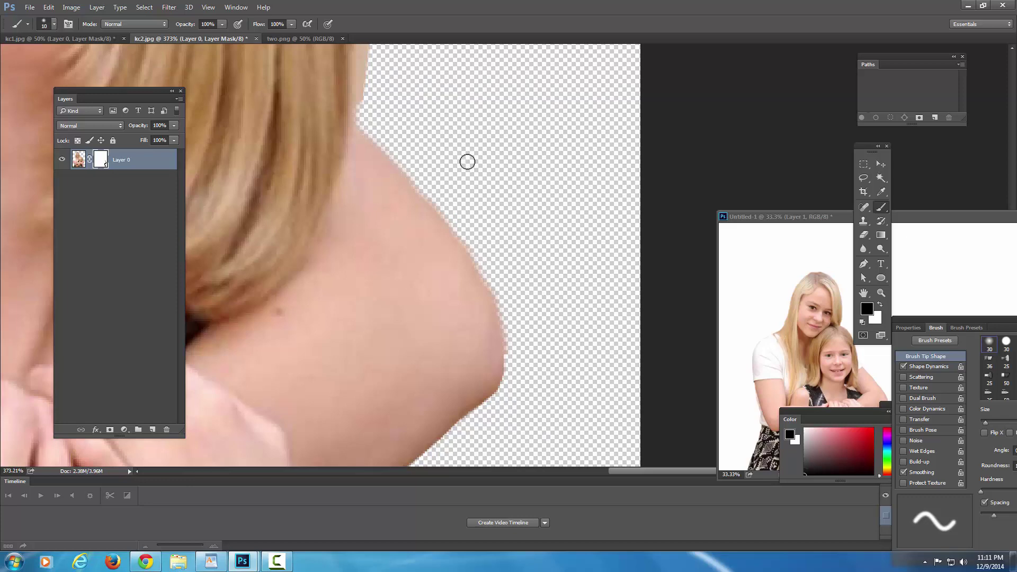
Step: Brush out the backdrop fringe on the layer mask along the outer side and crown of the younger girl's hair
drag(467, 161, 488, 345)
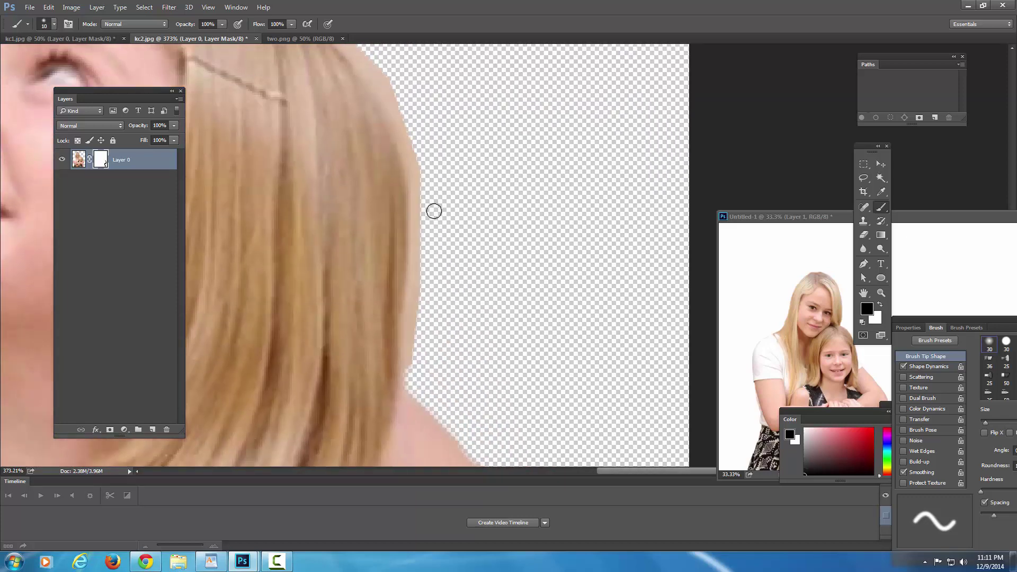
mouse_move(434, 211)
mouse_down()
mouse_move(420, 225)
mouse_move(408, 368)
mouse_up()
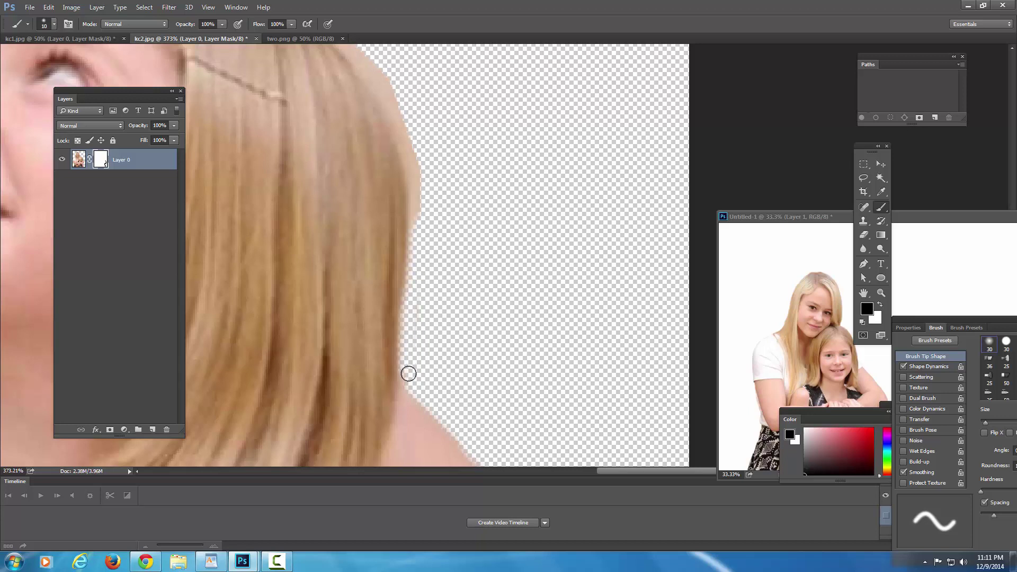
drag(452, 100, 495, 237)
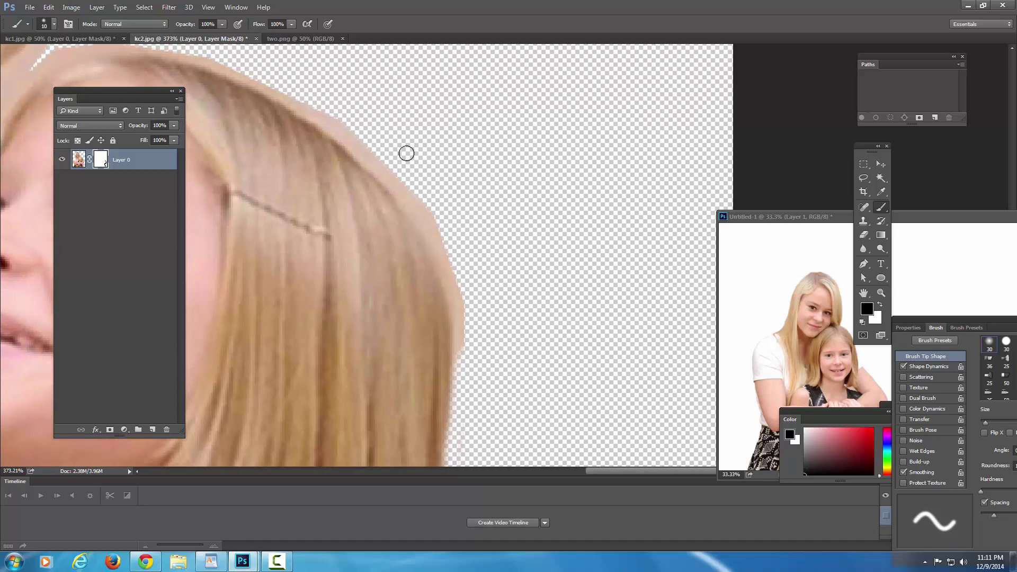
mouse_move(414, 199)
mouse_down()
mouse_move(453, 302)
mouse_move(462, 367)
mouse_move(461, 293)
mouse_move(421, 188)
mouse_up()
drag(392, 138, 508, 167)
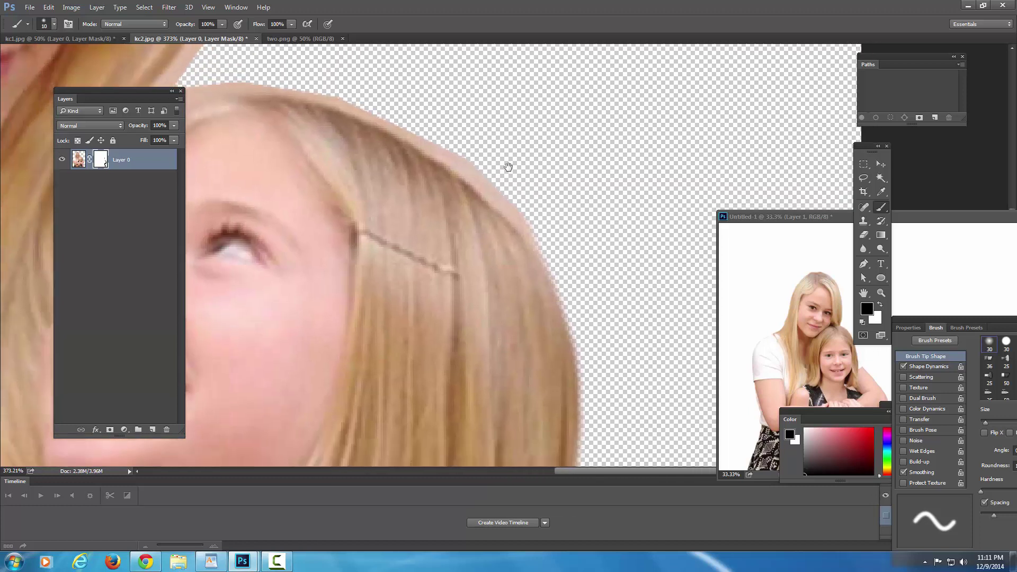
mouse_move(437, 146)
mouse_down()
mouse_move(563, 274)
mouse_move(524, 209)
mouse_move(441, 142)
mouse_move(528, 162)
mouse_move(560, 189)
mouse_up()
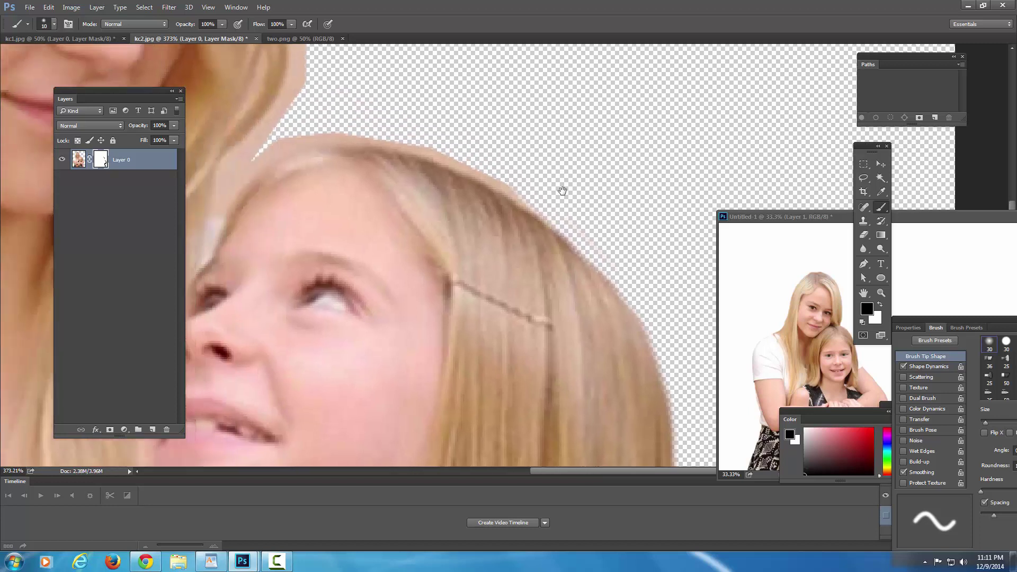
mouse_move(457, 158)
mouse_down()
mouse_move(492, 190)
mouse_move(605, 244)
mouse_up()
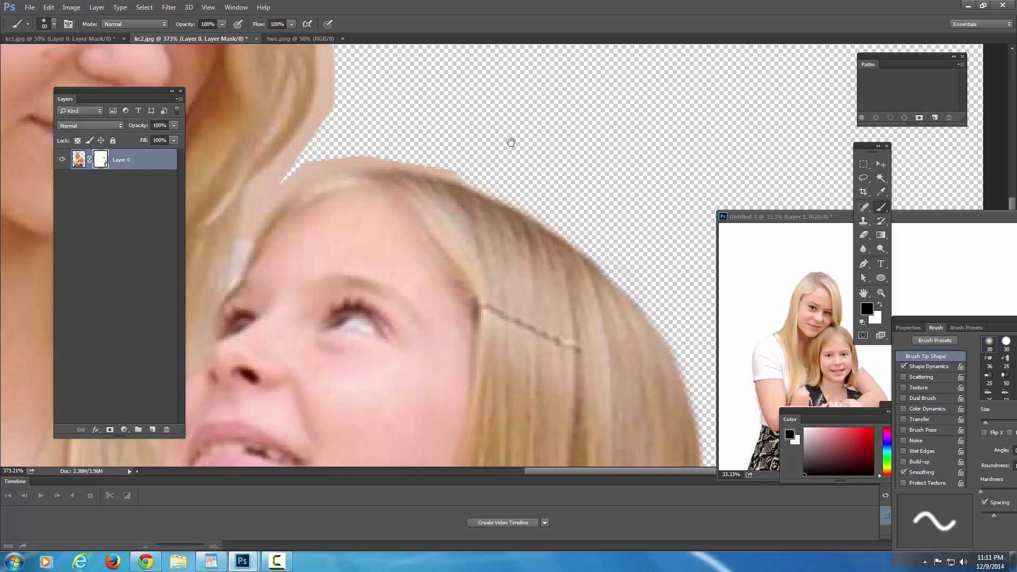
Step: Mask out the backdrop in the gap between the two heads and along the lower edge of the older girl's hair
mouse_move(511, 142)
mouse_down()
mouse_move(464, 144)
mouse_move(589, 163)
mouse_move(609, 192)
mouse_move(645, 209)
mouse_move(491, 188)
mouse_move(423, 216)
mouse_move(427, 201)
mouse_move(401, 232)
mouse_move(429, 220)
mouse_move(405, 240)
mouse_up()
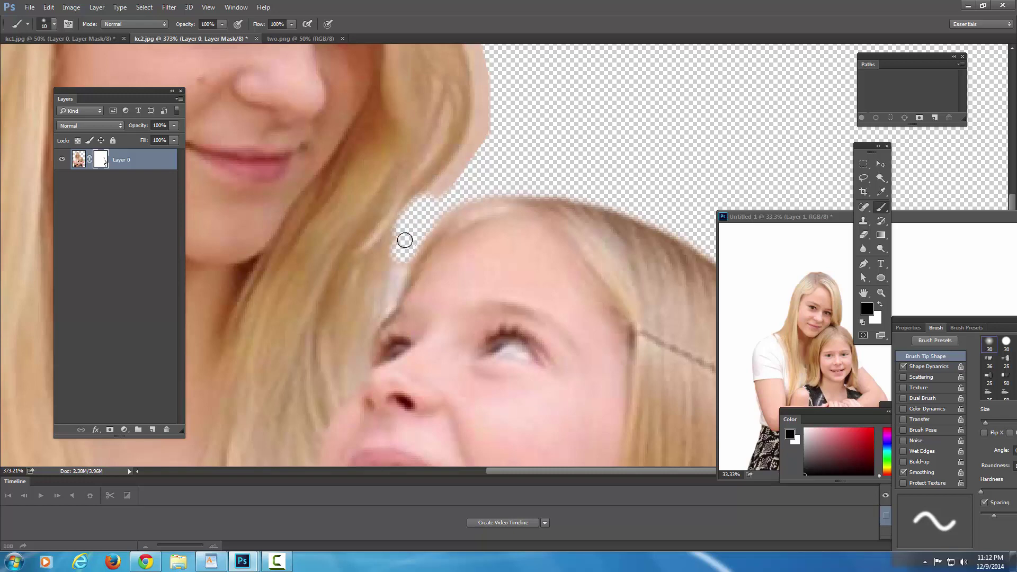
mouse_move(492, 132)
mouse_down()
mouse_move(436, 189)
mouse_move(486, 111)
mouse_move(485, 123)
mouse_move(487, 67)
mouse_move(464, 167)
mouse_up()
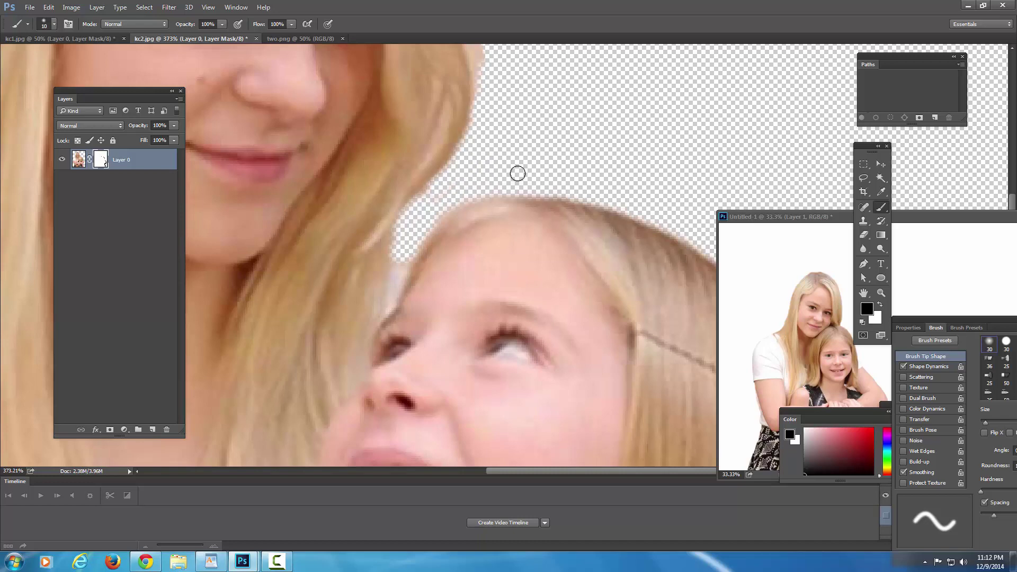
click(880, 290)
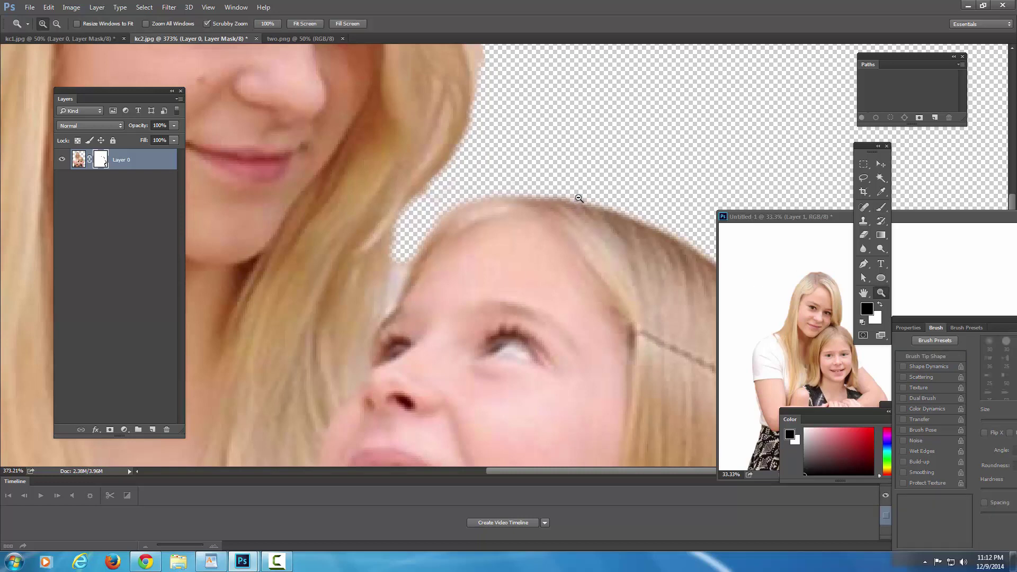
alt+click(579, 198)
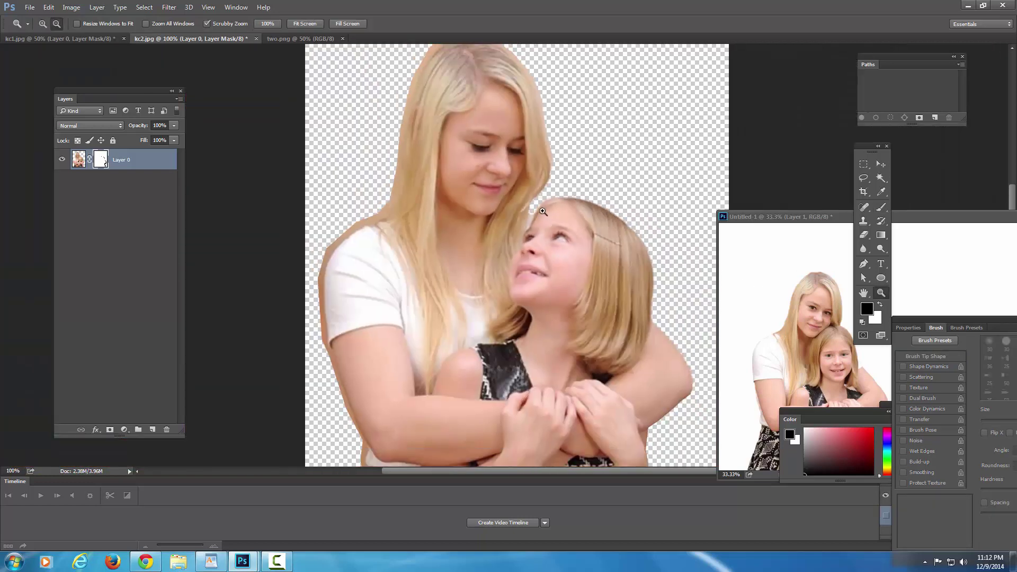
Step: Try to mask the backdrop sliver between the older girl's lower hair strands with a soft brush at 9 px and 6 px
drag(543, 223, 613, 164)
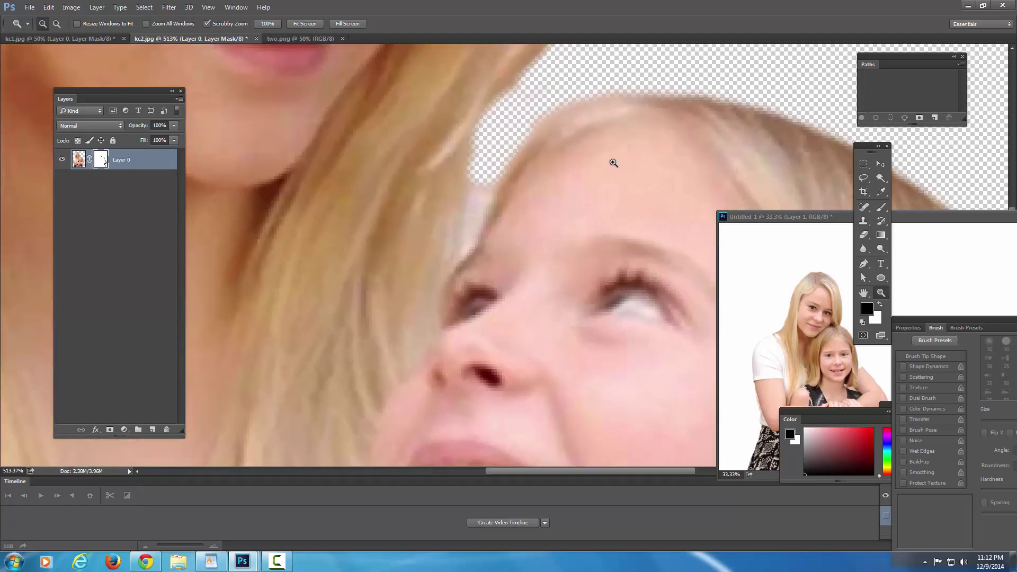
click(881, 207)
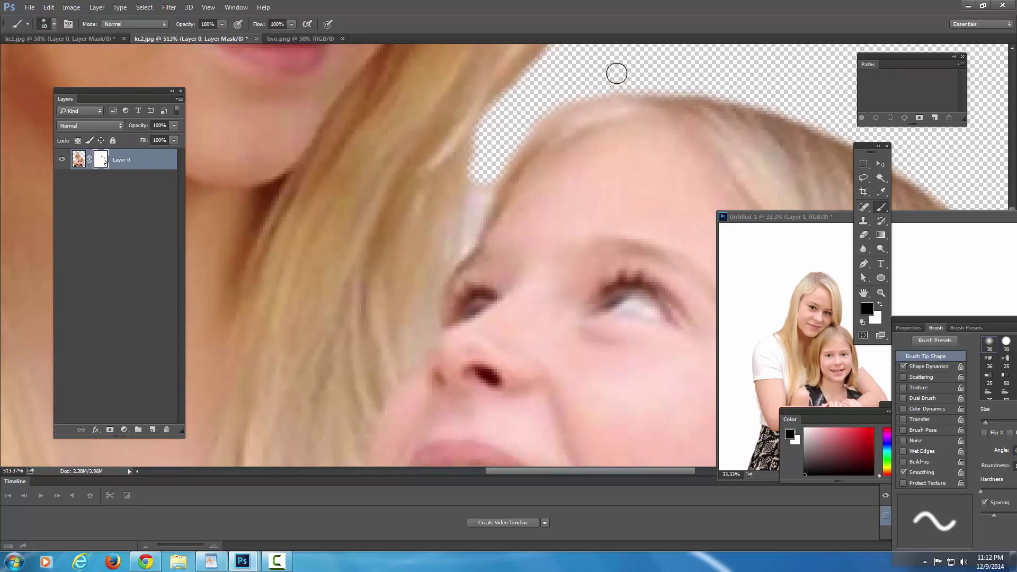
drag(570, 104, 510, 254)
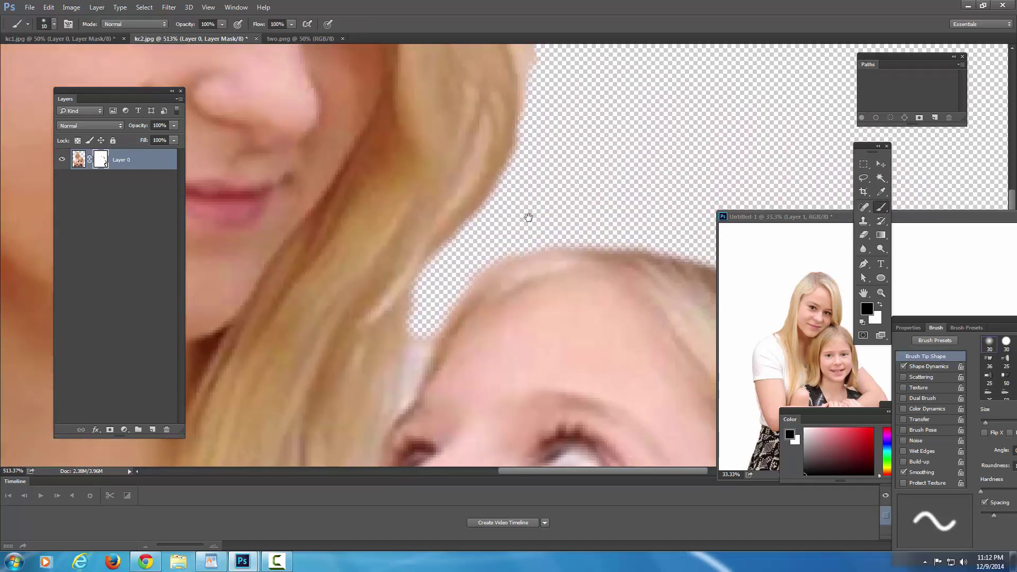
drag(554, 144, 544, 196)
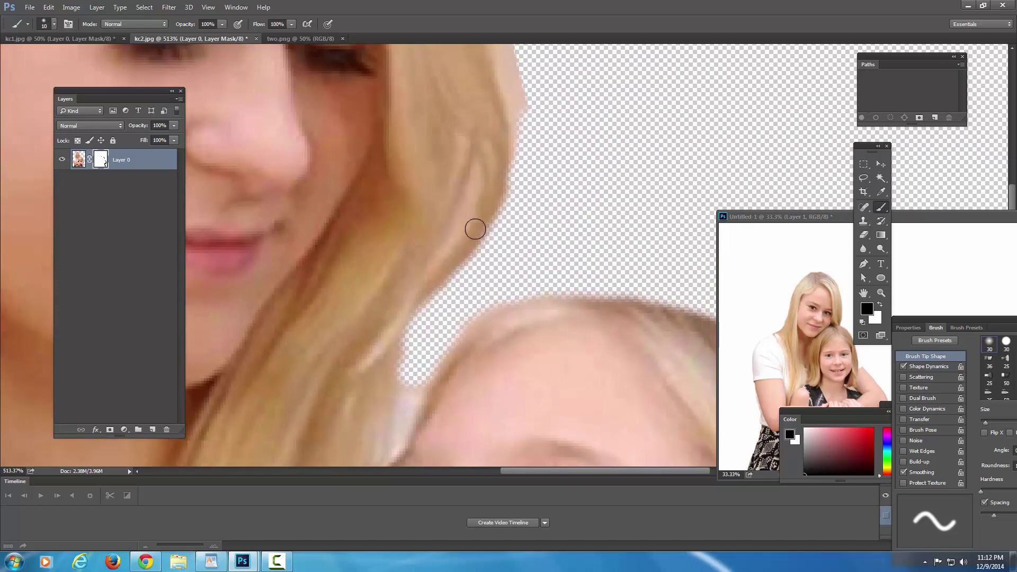
right_click(581, 179)
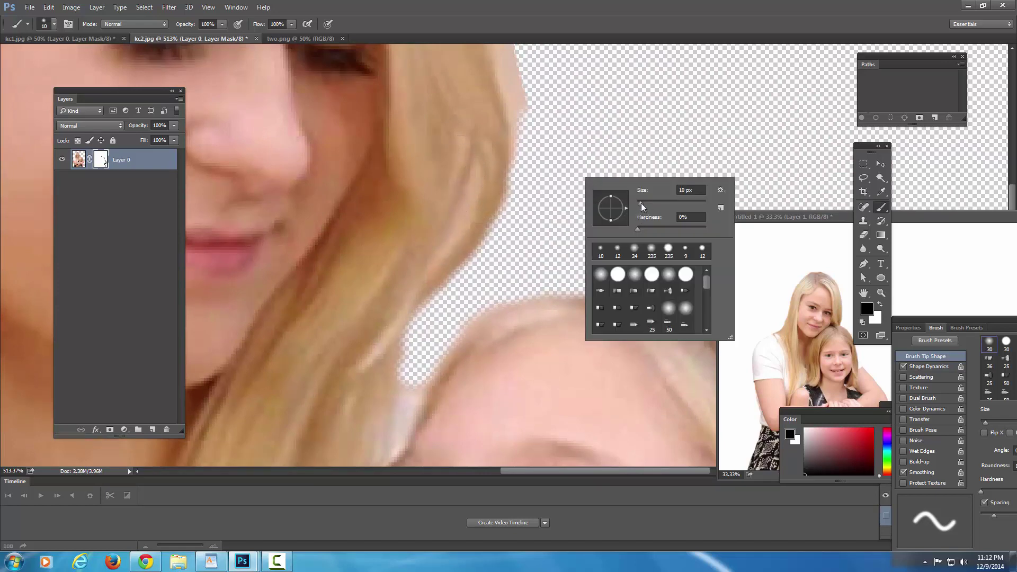
drag(640, 202, 641, 202)
click(473, 194)
click(471, 195)
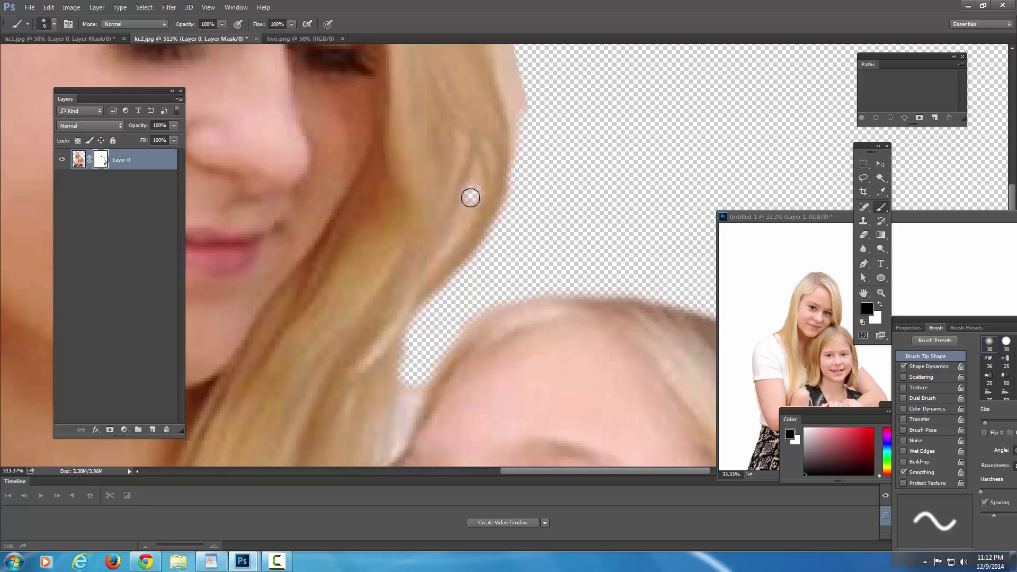
key(ctrl+alt+z)
right_click(576, 186)
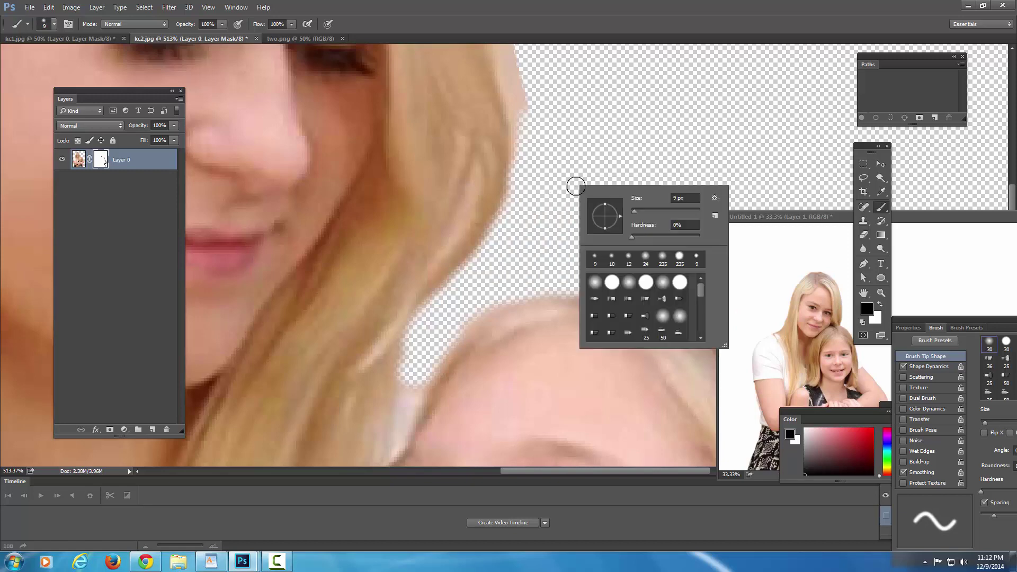
drag(634, 211, 632, 211)
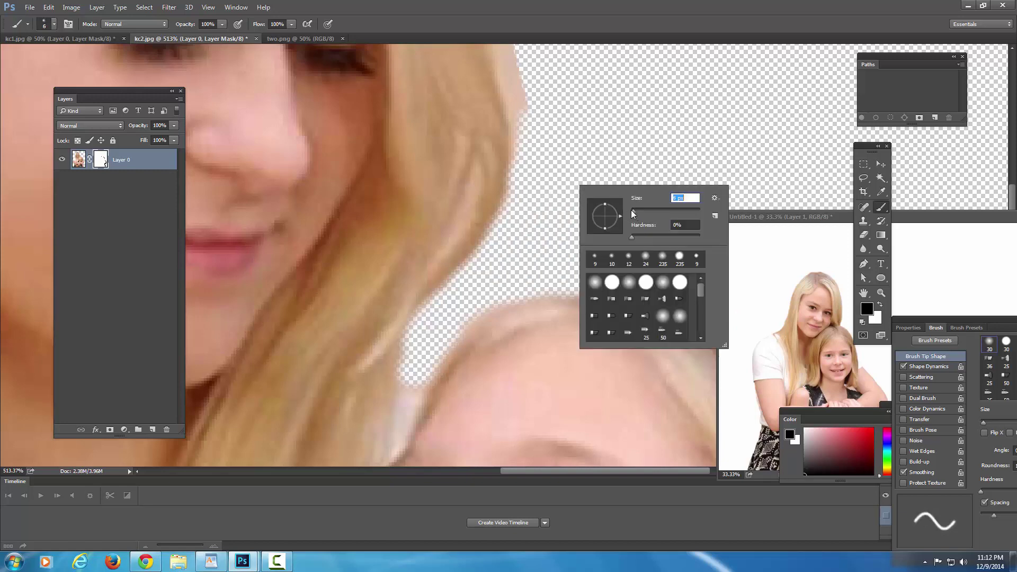
drag(476, 173, 448, 243)
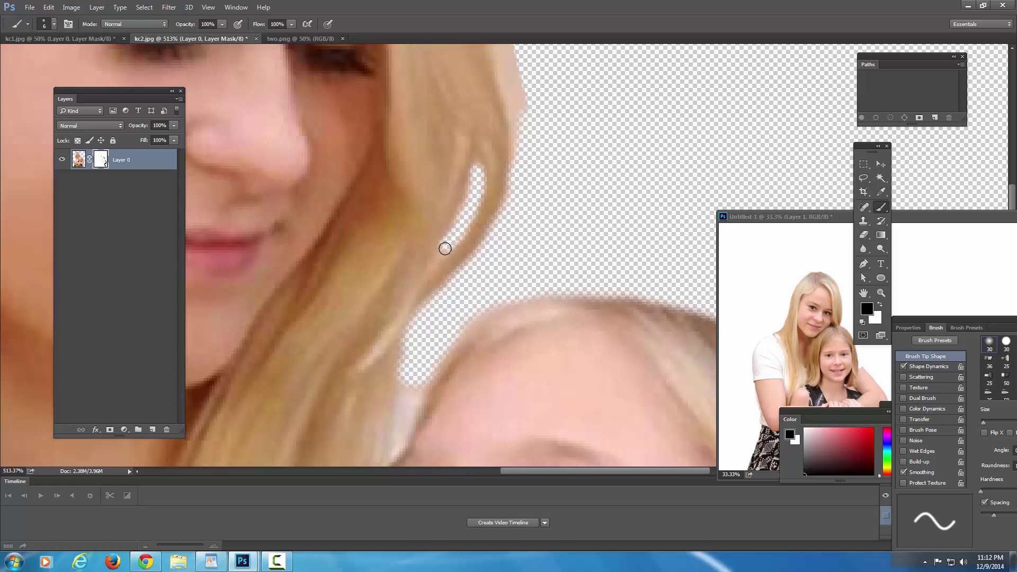
Step: Mask the thin backdrop slivers between the older girl's hair strands using a 4 px black brush at 67% opacity
right_click(551, 177)
drag(610, 205, 606, 204)
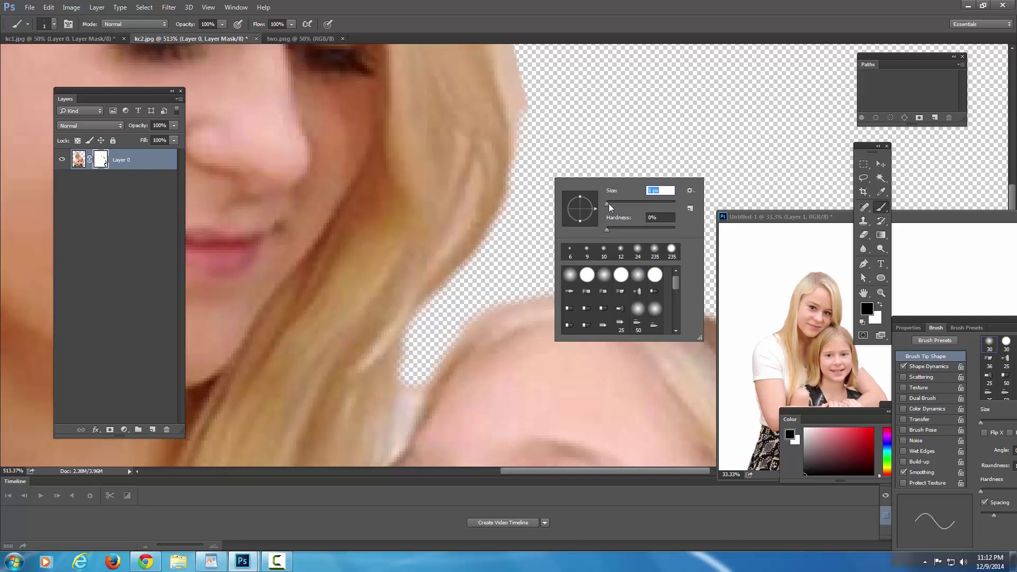
click(608, 203)
drag(476, 164, 477, 178)
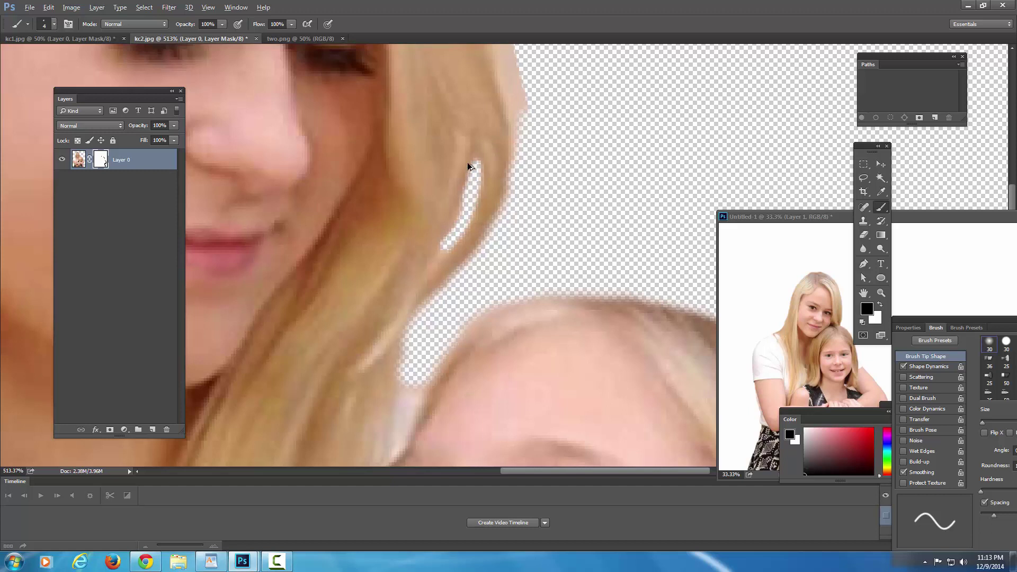
key(ctrl+z)
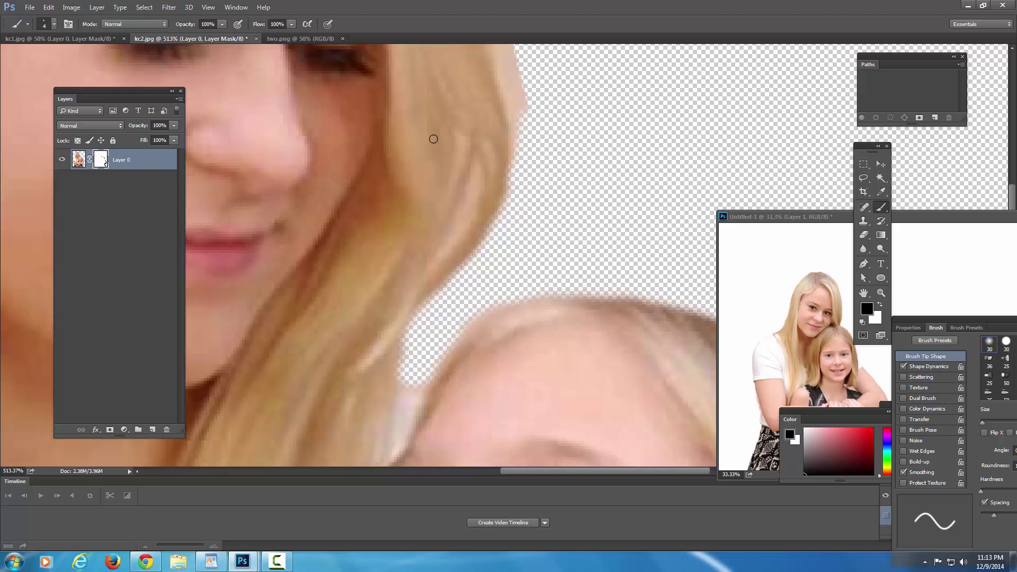
click(222, 24)
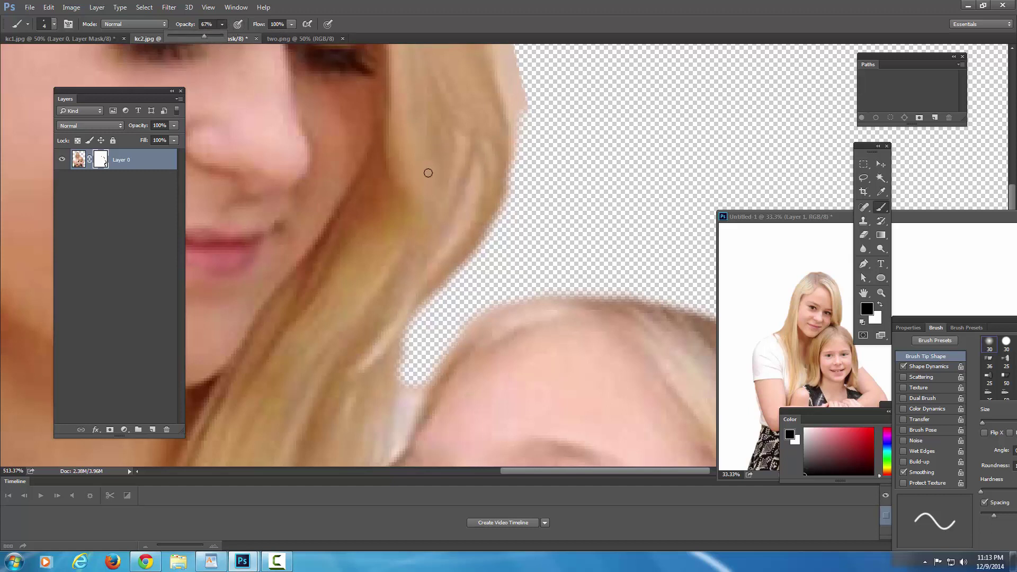
click(476, 175)
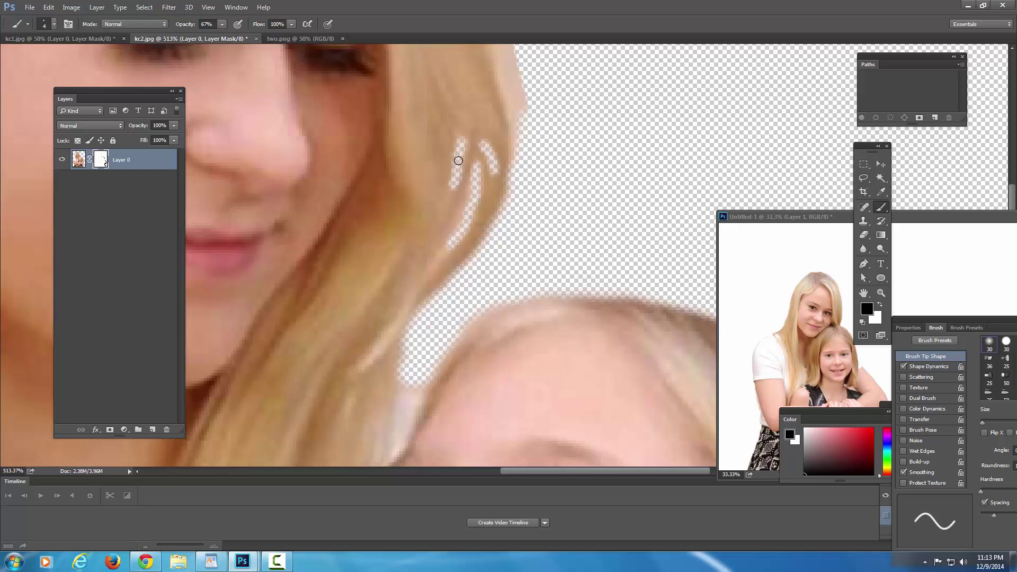
click(880, 305)
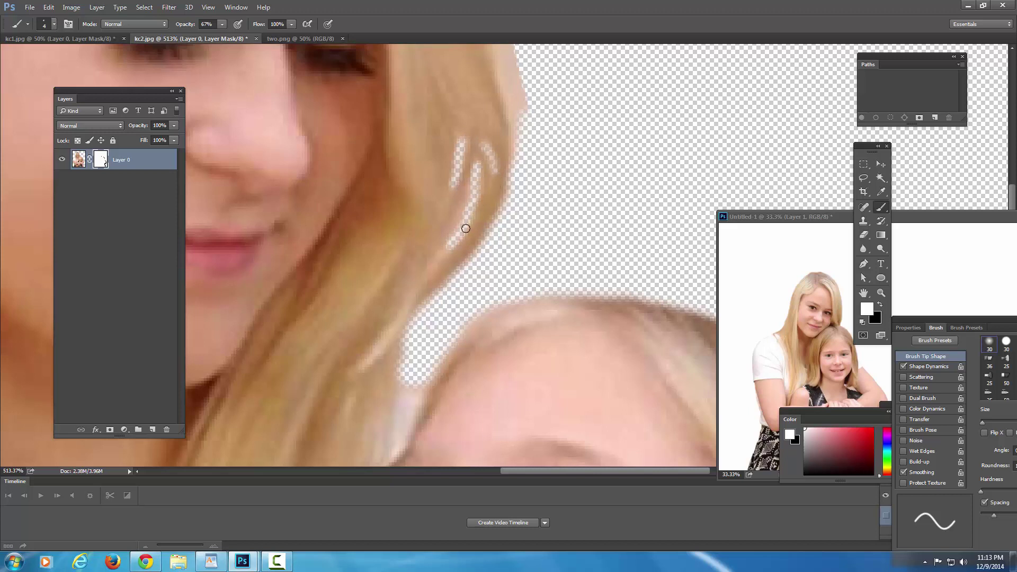
click(880, 305)
Step: Brush out the fringe along the outer edge of the older girl's hair beside her eye with a 21 px brush at 100% opacity
mouse_move(593, 106)
mouse_down()
mouse_move(550, 266)
mouse_move(537, 260)
mouse_move(567, 233)
mouse_up()
right_click(504, 207)
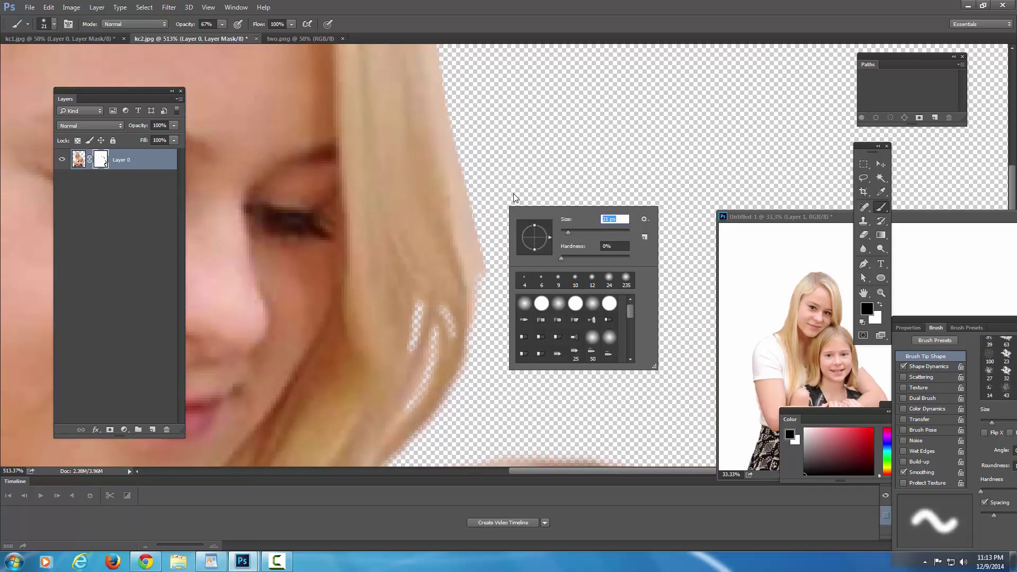
mouse_move(487, 154)
mouse_down()
mouse_move(494, 276)
mouse_move(483, 227)
mouse_up()
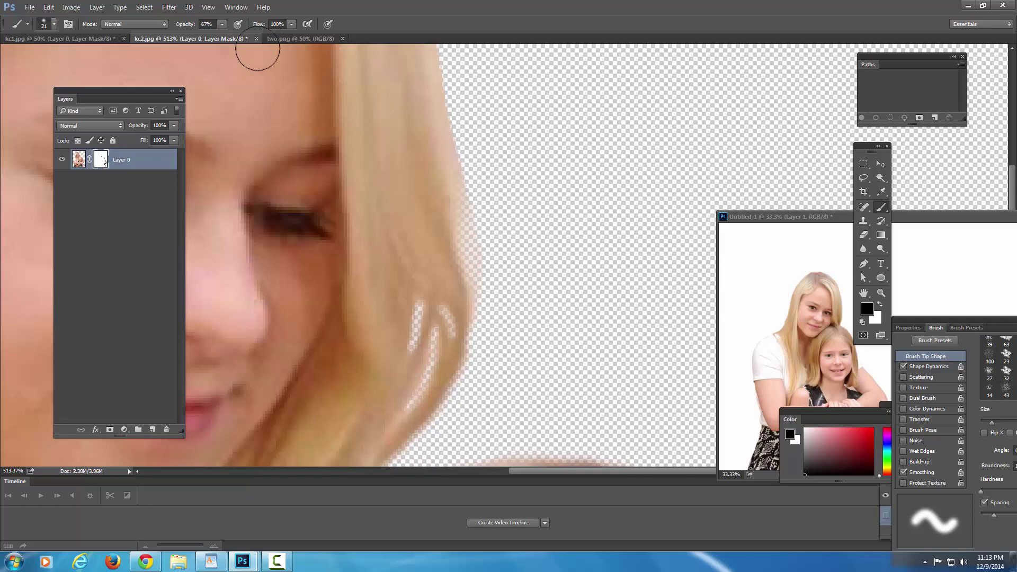
click(223, 23)
click(495, 292)
mouse_move(495, 293)
mouse_down()
mouse_move(476, 250)
mouse_move(454, 109)
mouse_up()
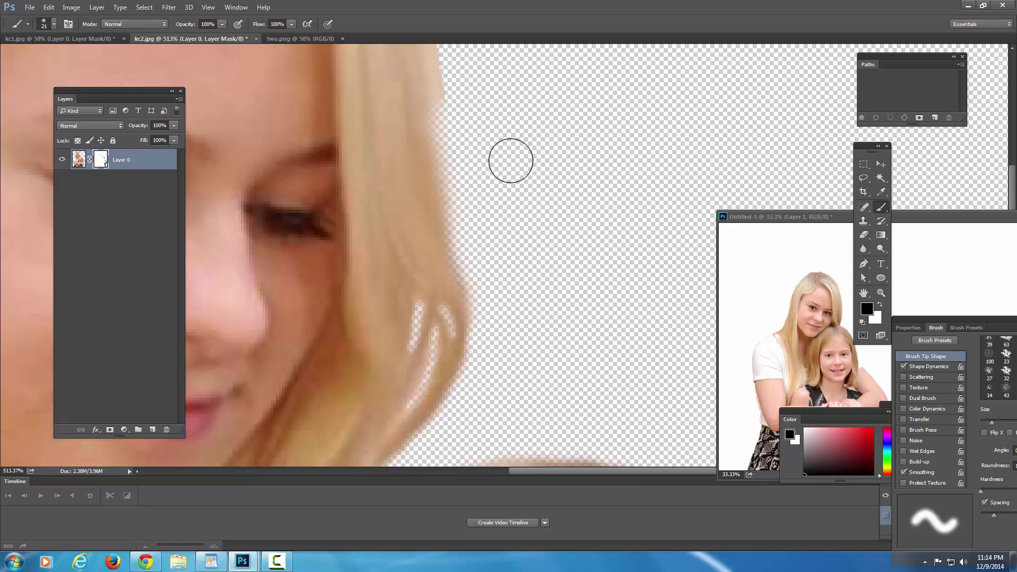
right_click(565, 147)
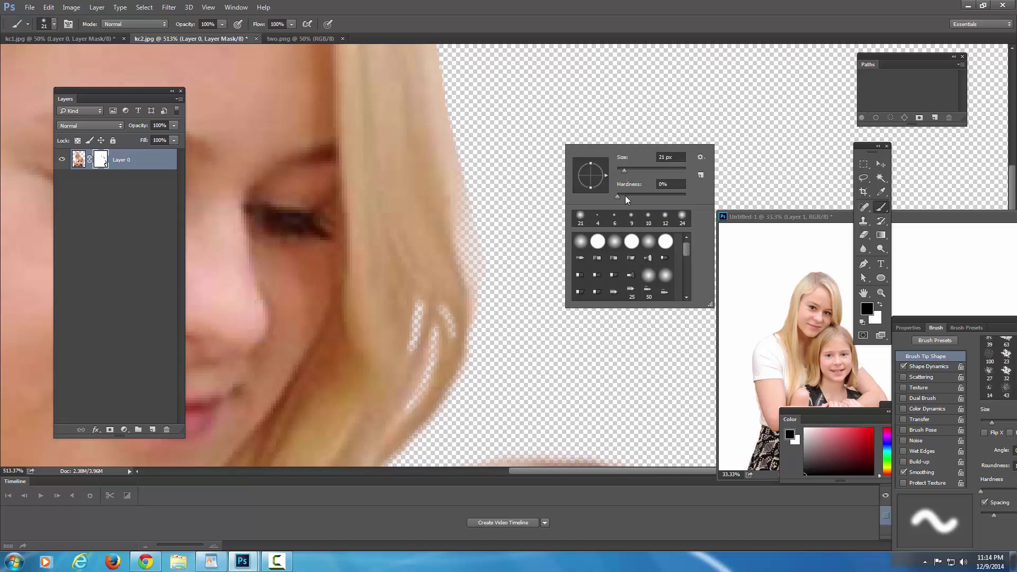
click(520, 179)
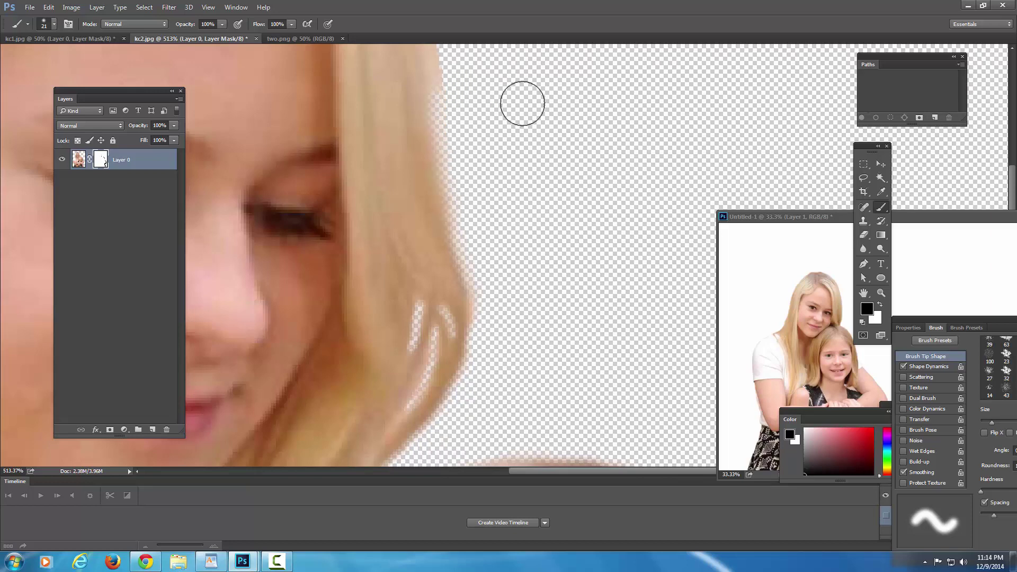
Step: Continue masking the backdrop fringe from the hair beside the older girl's forehead up and over her crown
mouse_move(522, 103)
mouse_down()
mouse_move(510, 170)
mouse_move(515, 329)
mouse_move(488, 352)
mouse_move(438, 336)
mouse_move(427, 227)
mouse_move(376, 102)
mouse_move(400, 105)
mouse_up()
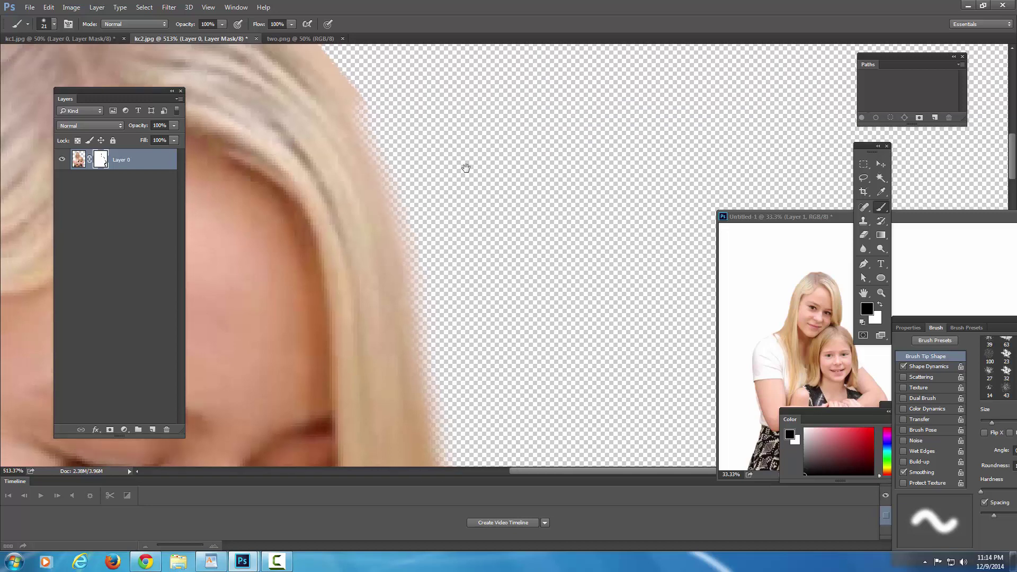
mouse_move(465, 168)
mouse_down()
mouse_move(546, 286)
mouse_move(526, 305)
mouse_move(329, 109)
mouse_up()
drag(334, 112, 590, 160)
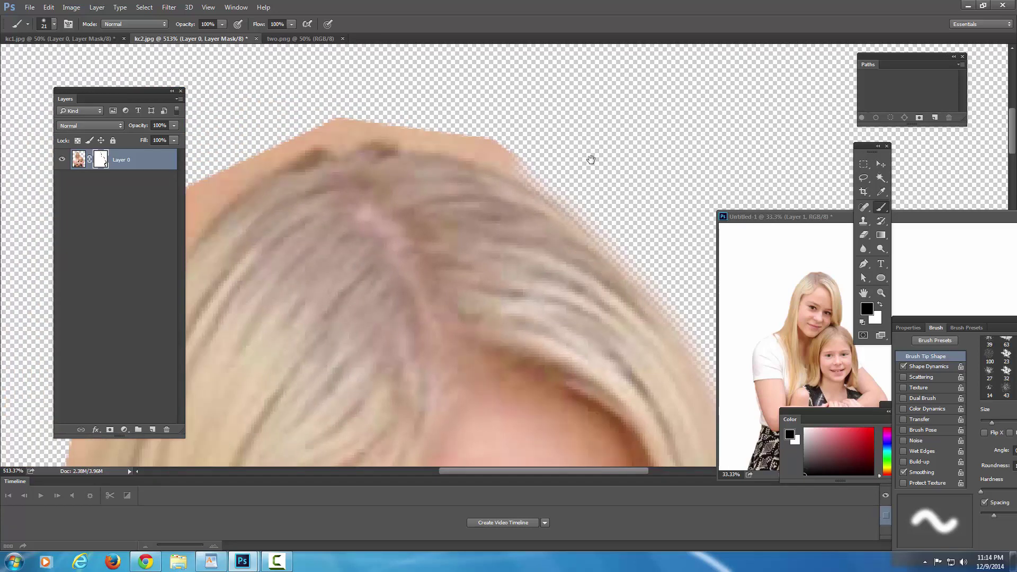
mouse_move(517, 152)
mouse_down()
mouse_move(397, 119)
mouse_move(281, 125)
mouse_move(500, 101)
mouse_up()
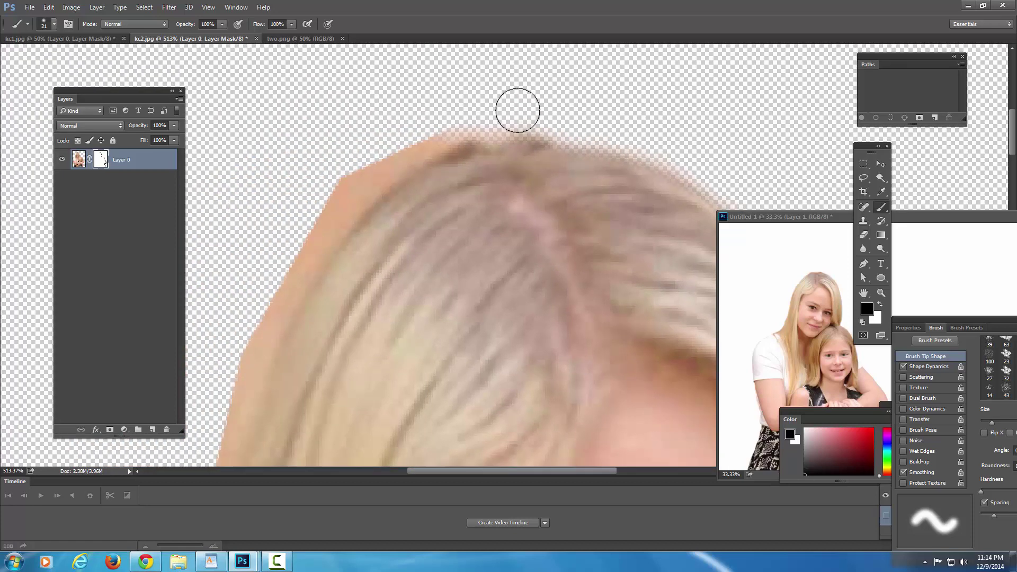
drag(444, 118, 302, 192)
mouse_move(443, 132)
mouse_down()
mouse_move(511, 87)
mouse_move(565, 87)
mouse_up()
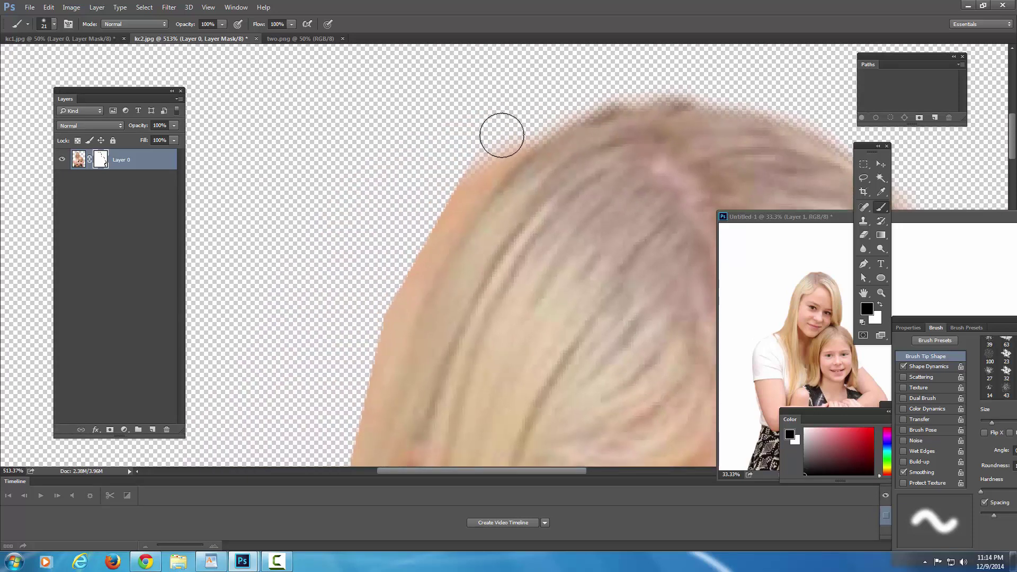
Step: Paint out the tan backdrop on the layer mask down the long back side of the older girl's hair from below the crown
drag(501, 135, 414, 251)
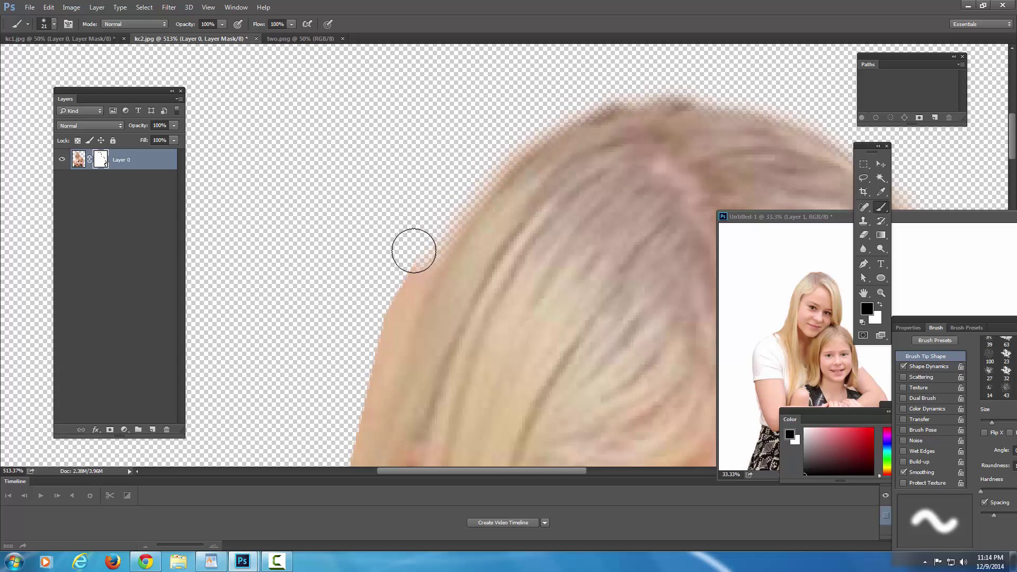
mouse_move(503, 212)
mouse_down()
mouse_move(514, 209)
mouse_move(531, 136)
mouse_up()
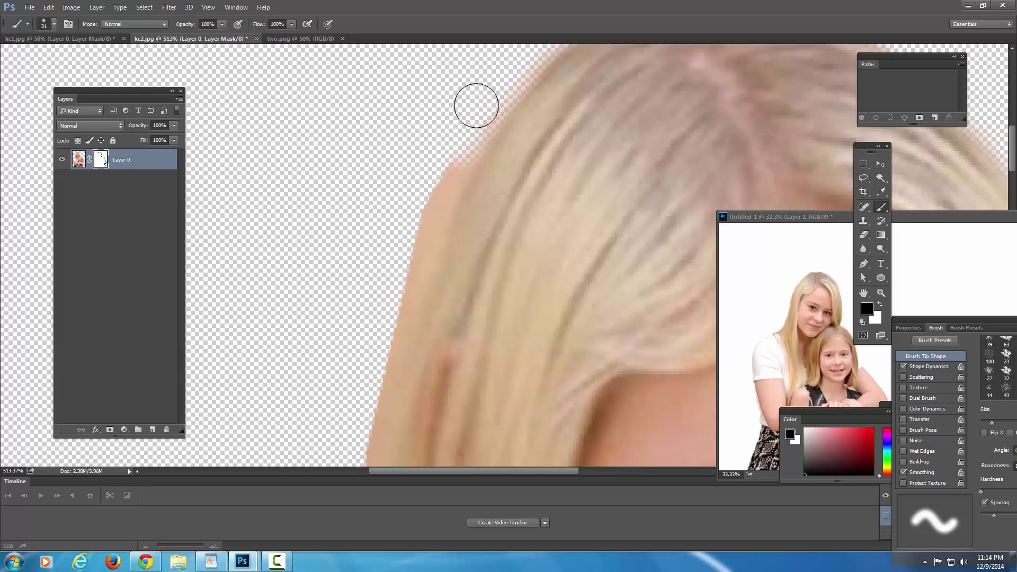
drag(476, 105, 404, 243)
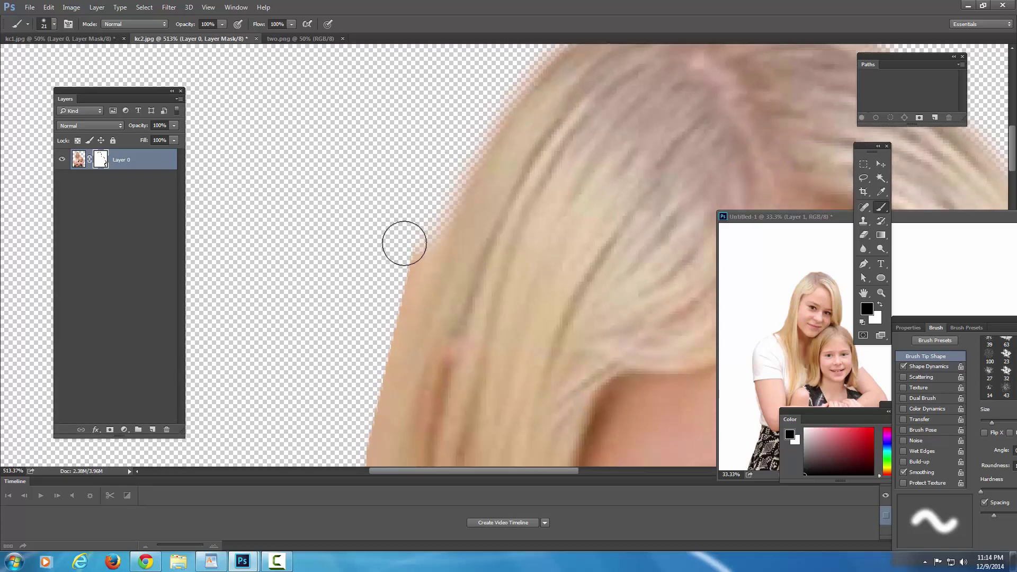
mouse_move(473, 102)
mouse_down()
mouse_move(401, 297)
mouse_move(427, 294)
mouse_move(522, 200)
mouse_move(546, 109)
mouse_up()
drag(447, 153, 392, 306)
drag(512, 229, 551, 85)
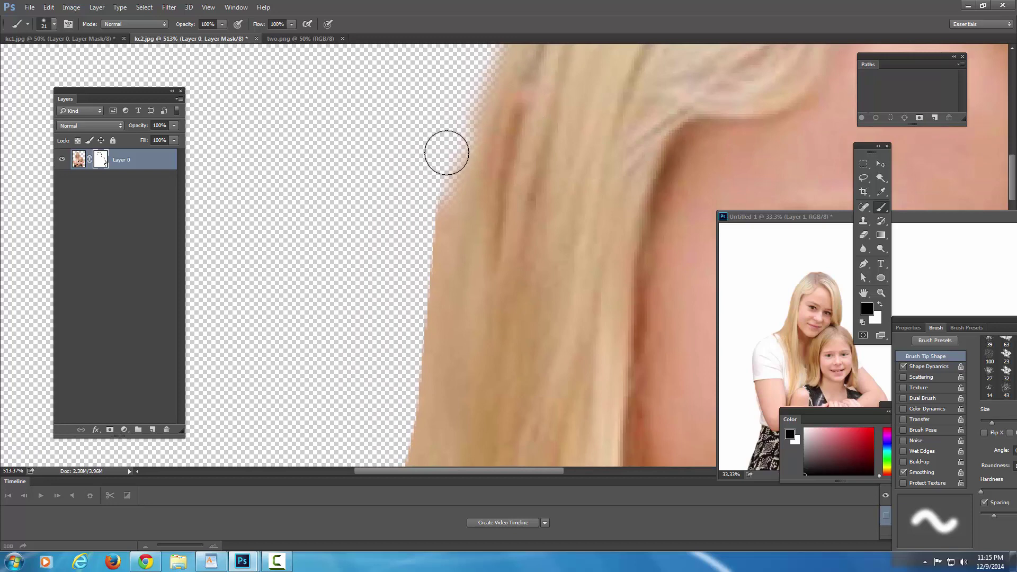
drag(445, 150, 417, 315)
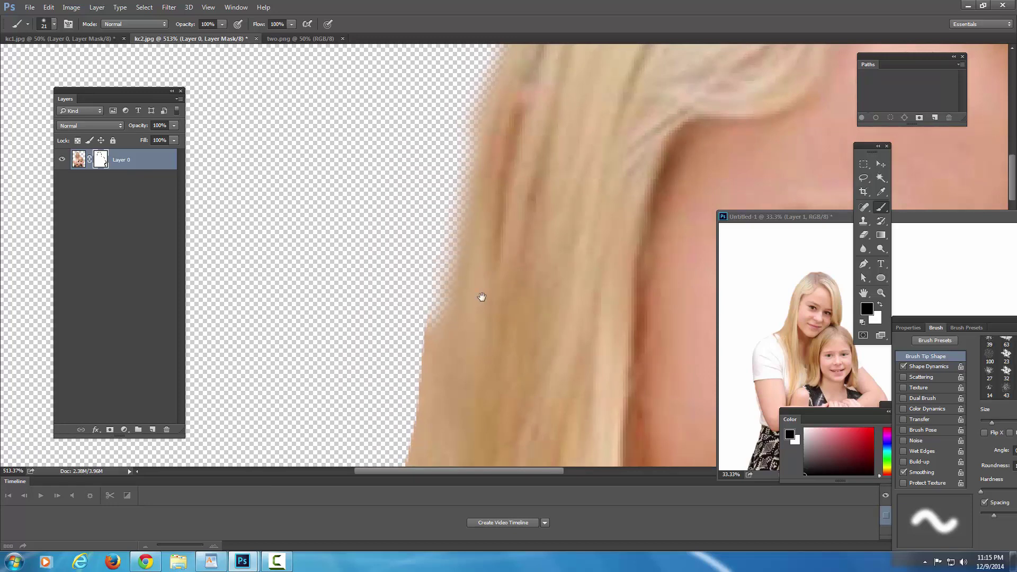
mouse_move(479, 297)
mouse_down()
mouse_move(549, 169)
mouse_move(465, 187)
mouse_move(448, 345)
mouse_up()
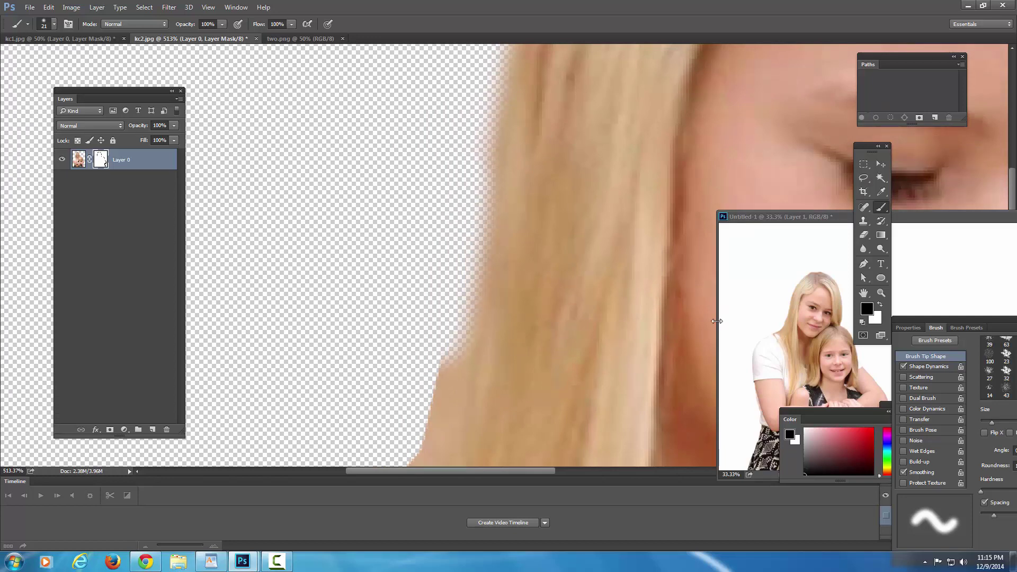
Step: Mask the leftover backdrop beside the lower hair down to where it meets the older girl's white-sleeved shoulder
click(878, 291)
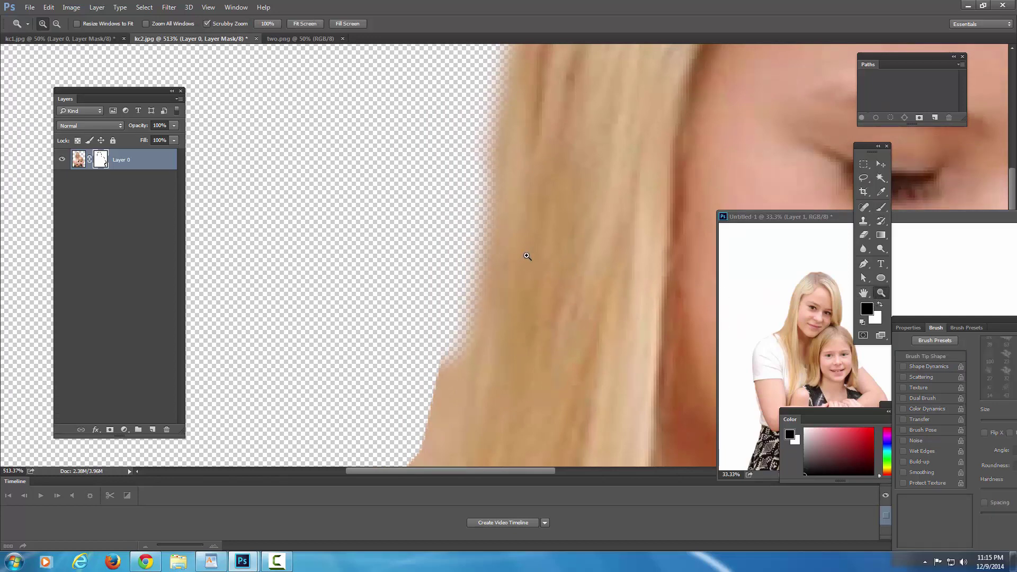
mouse_move(517, 245)
mouse_down()
mouse_move(530, 249)
mouse_move(495, 250)
mouse_move(529, 248)
mouse_move(521, 258)
mouse_up()
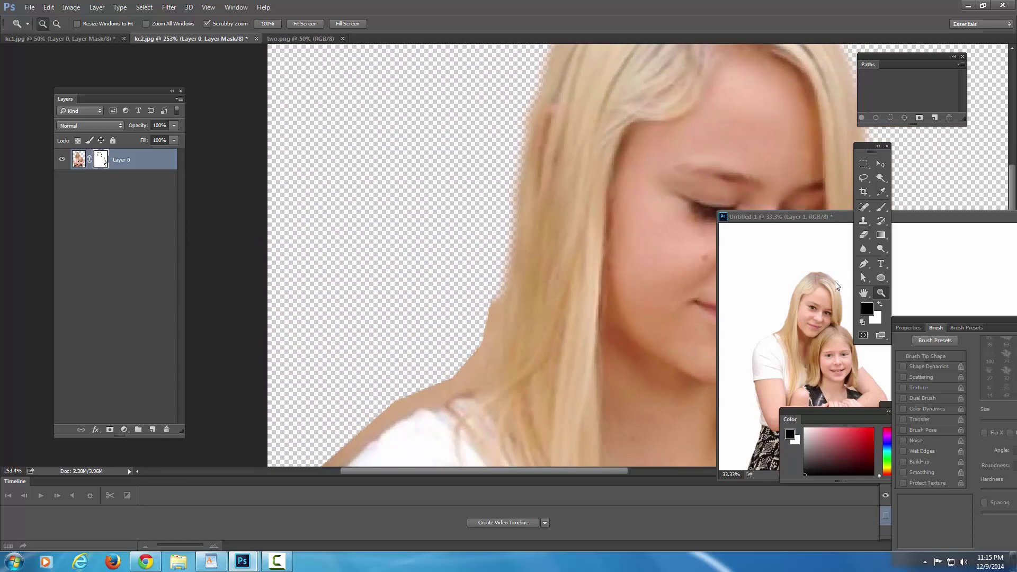
click(887, 208)
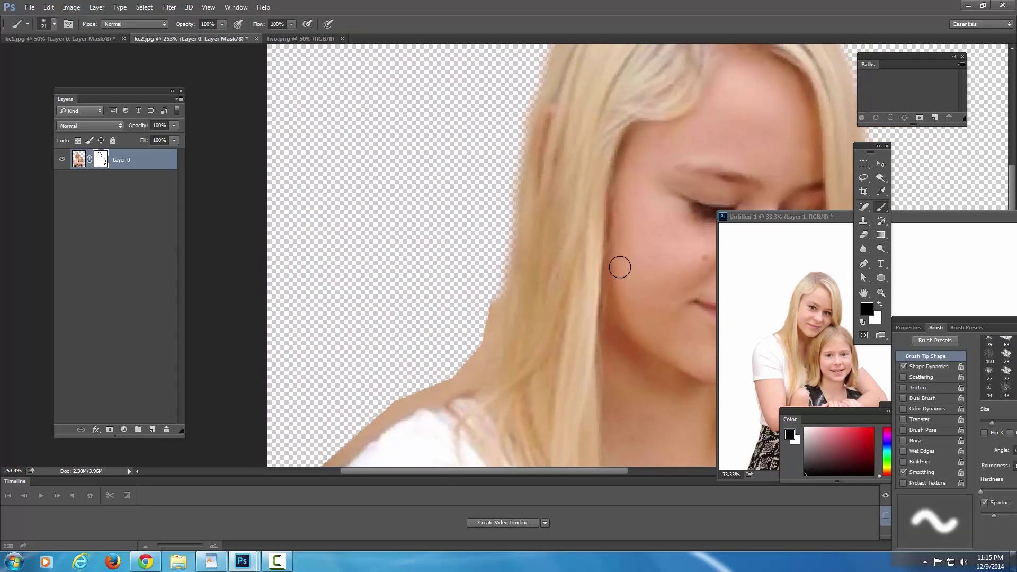
mouse_move(492, 284)
mouse_down()
mouse_move(472, 378)
mouse_move(457, 374)
mouse_move(471, 357)
mouse_move(468, 378)
mouse_move(439, 391)
mouse_move(429, 369)
mouse_up()
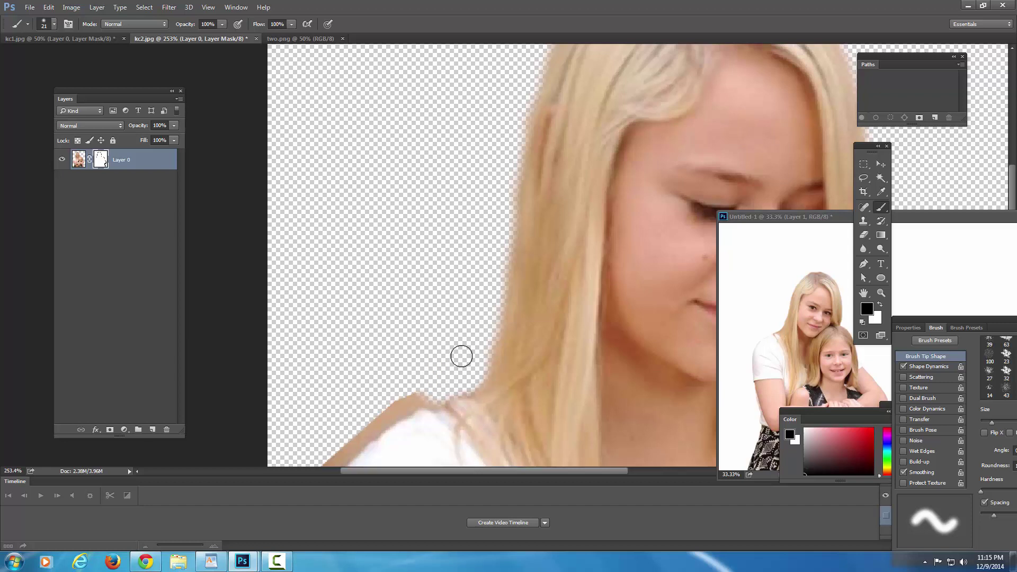
drag(461, 340, 542, 196)
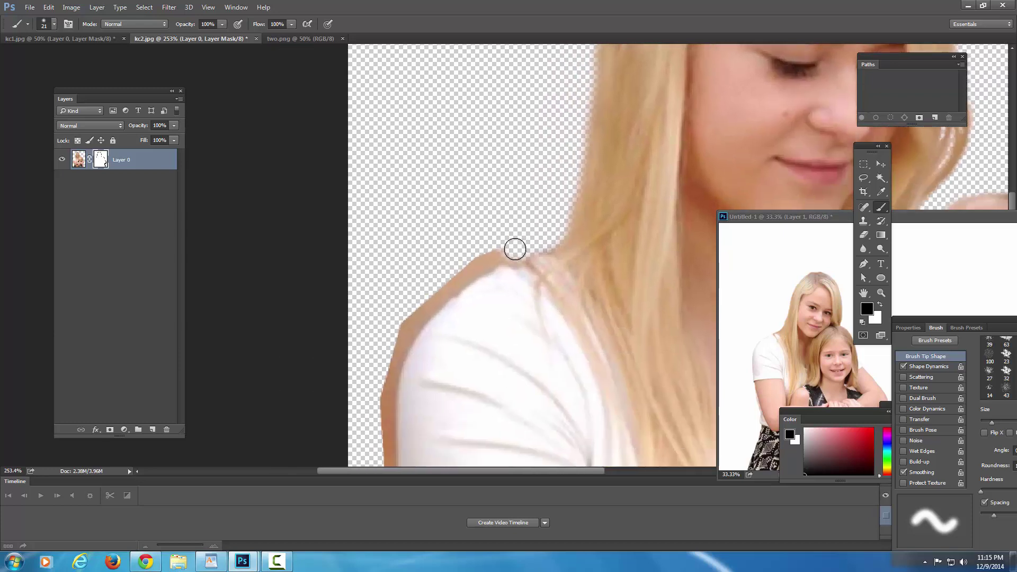
Step: Brush the tan backdrop out of the layer mask along the white sleeve, from the older girl's shoulder to just below the hem
mouse_move(495, 255)
mouse_down()
mouse_move(456, 275)
mouse_move(403, 328)
mouse_up()
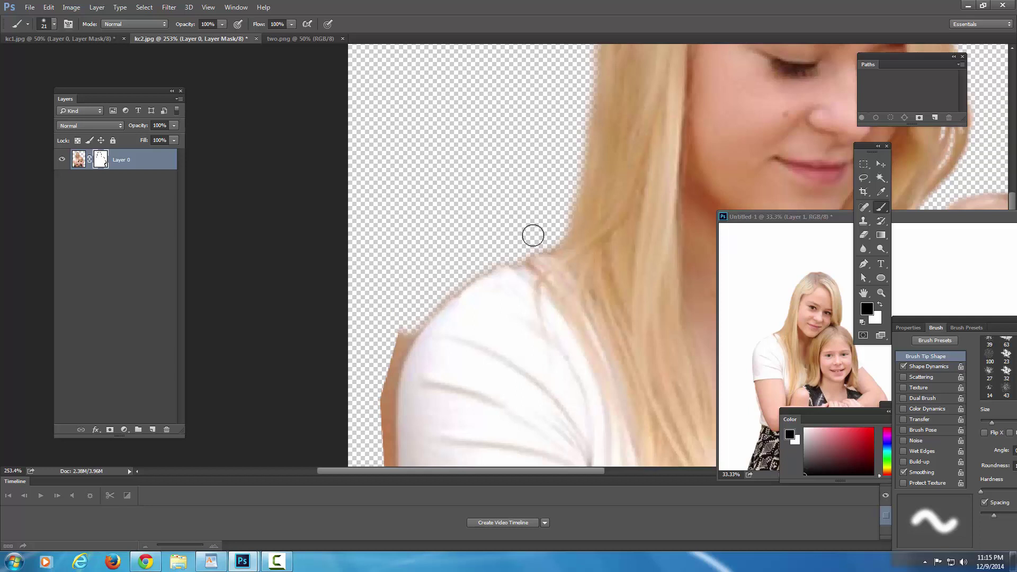
drag(483, 258, 544, 103)
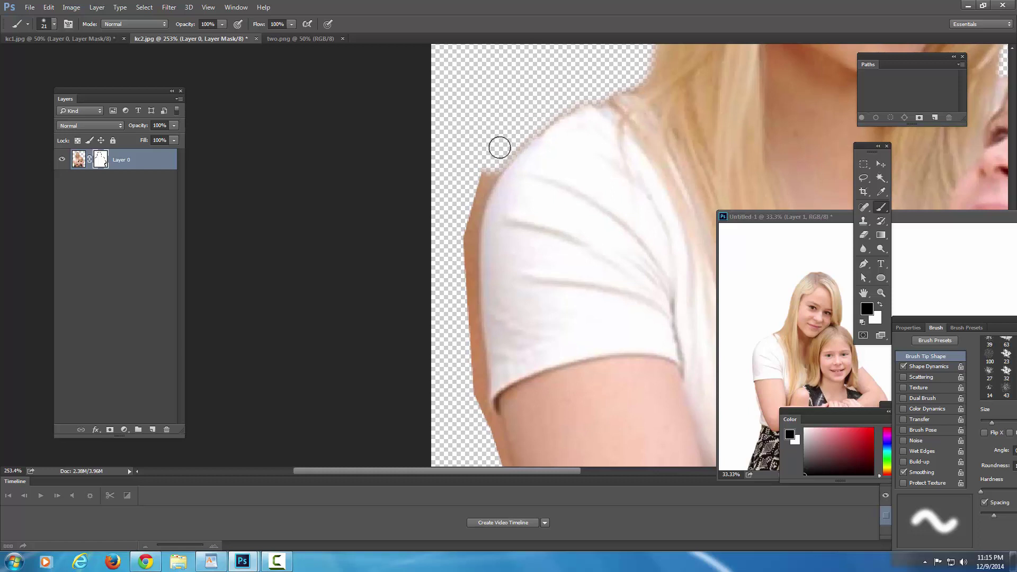
drag(491, 162, 462, 262)
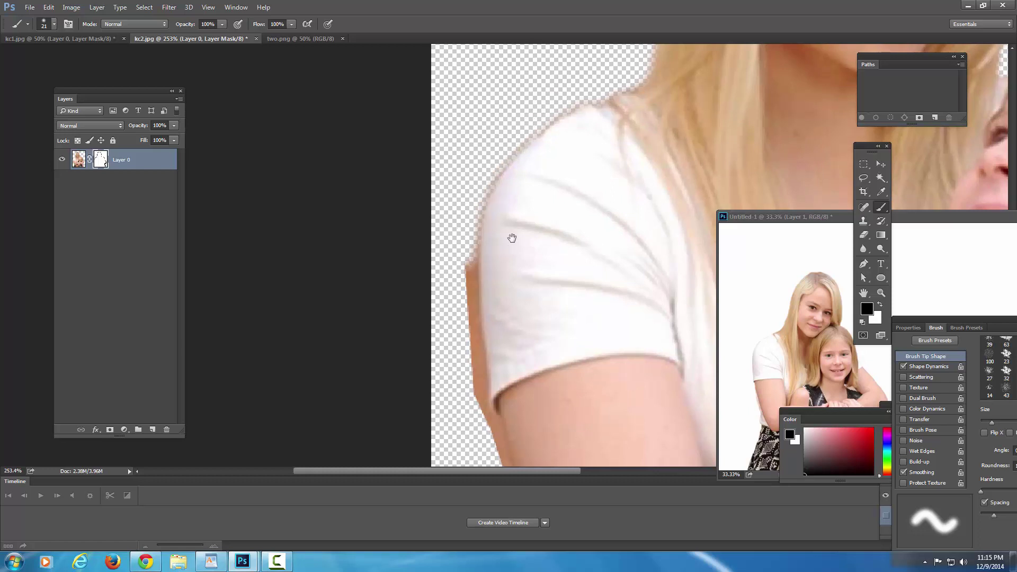
mouse_move(512, 238)
mouse_down()
mouse_move(531, 138)
mouse_move(505, 133)
mouse_move(483, 192)
mouse_move(491, 335)
mouse_up()
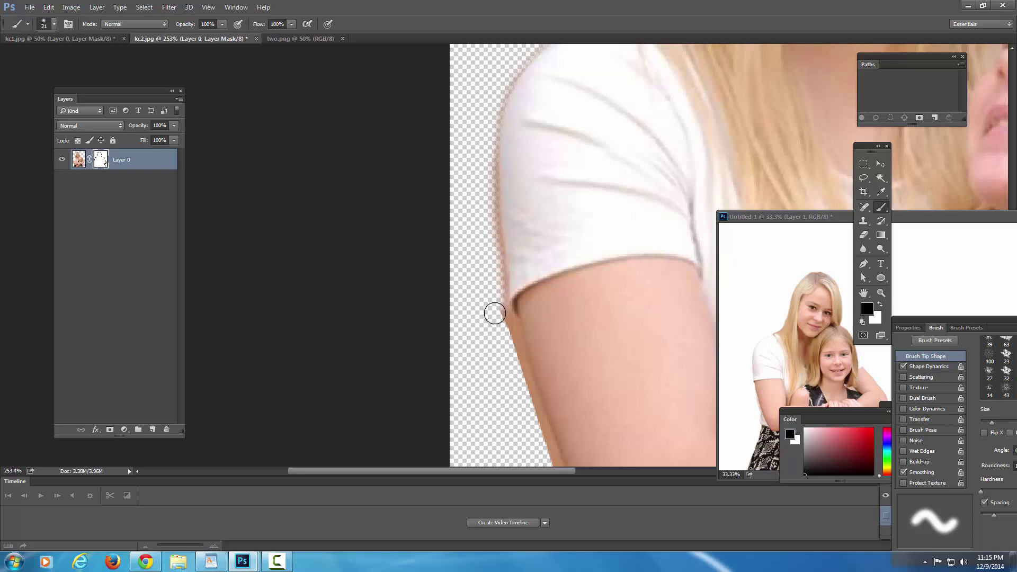
drag(508, 332, 510, 343)
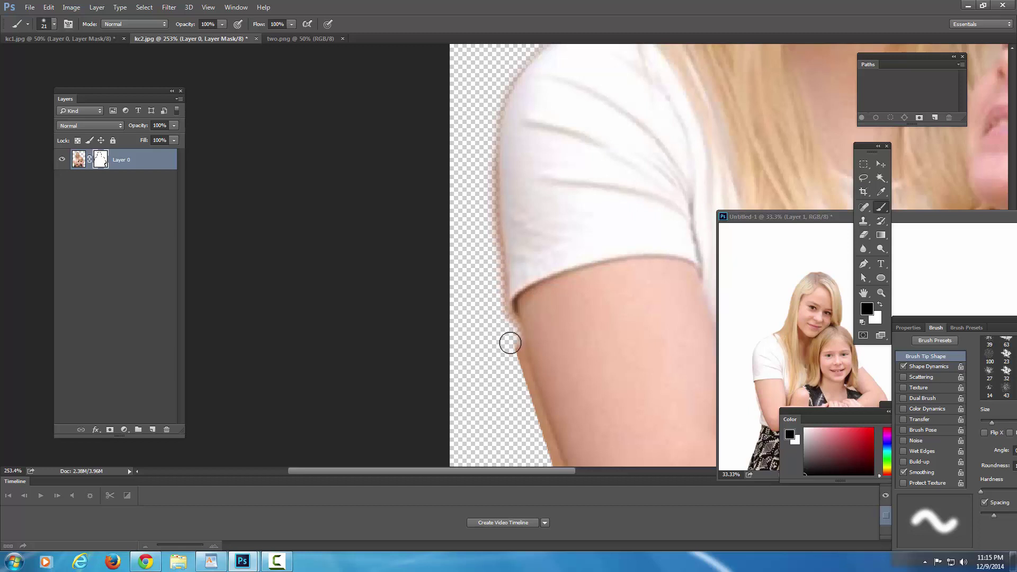
Step: Mask the thin backdrop strip along the outer edge of the older girl's bare arm, from below the sleeve to the elbow
drag(577, 321, 562, 182)
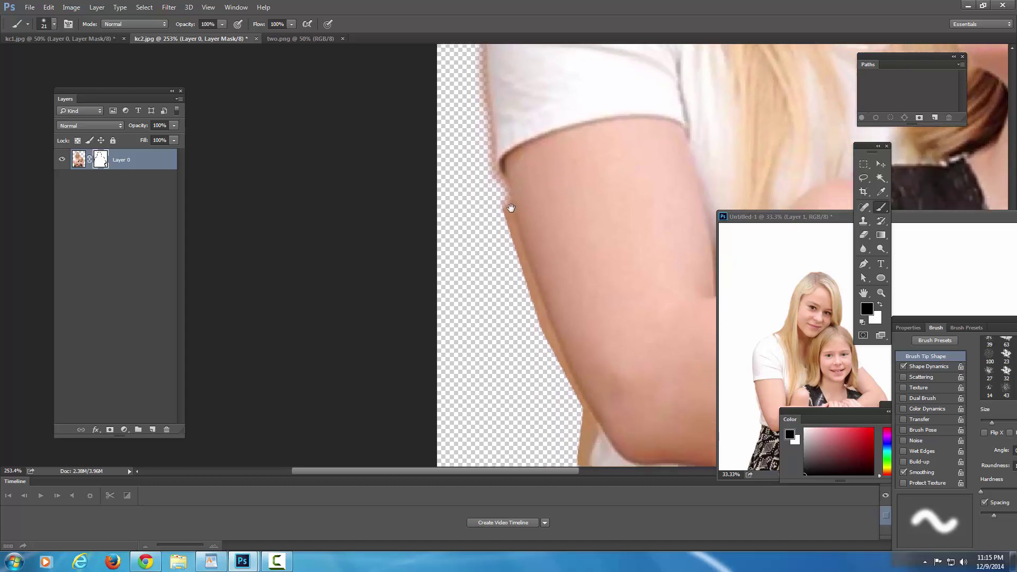
click(881, 293)
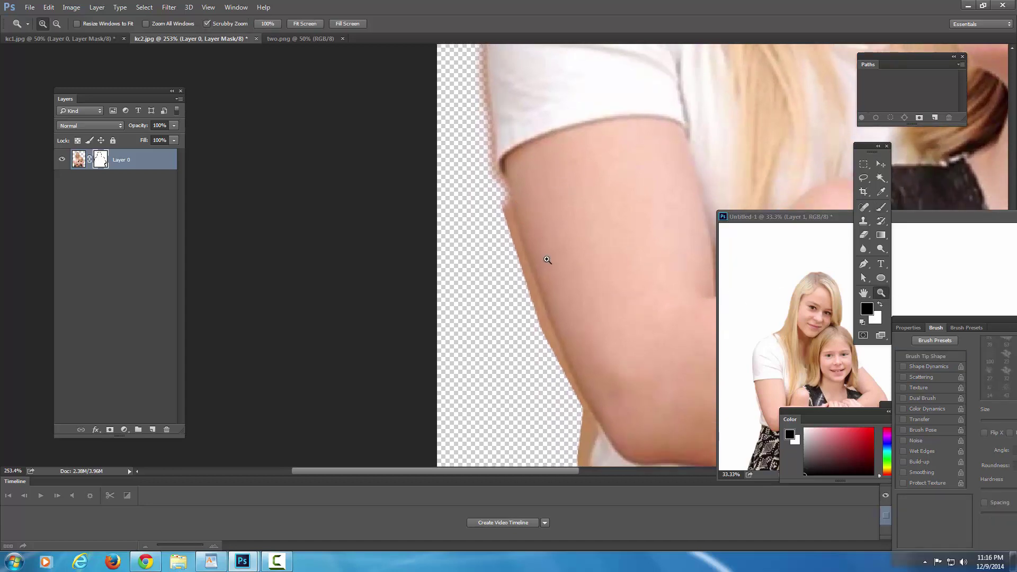
drag(545, 261, 600, 198)
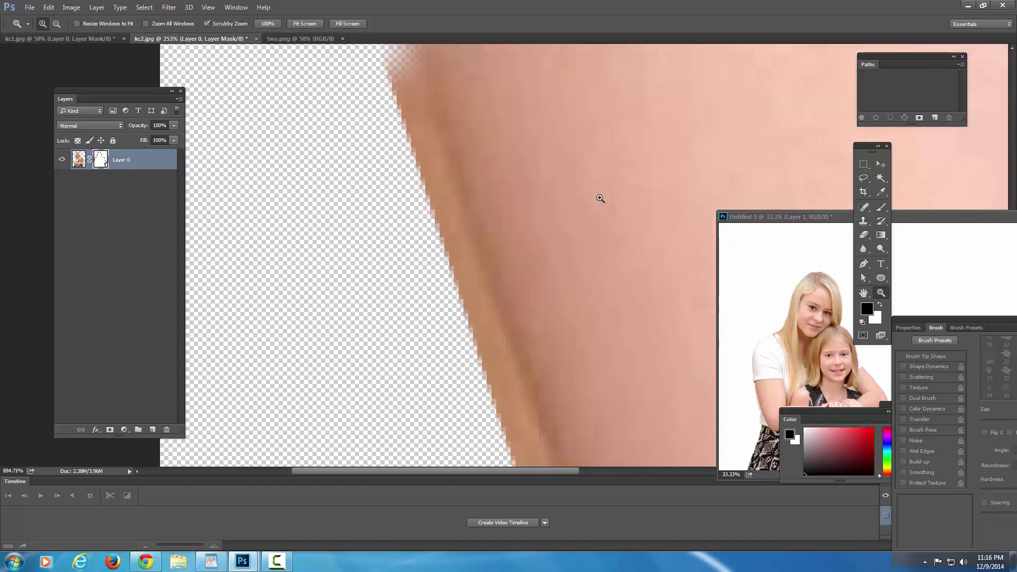
click(881, 207)
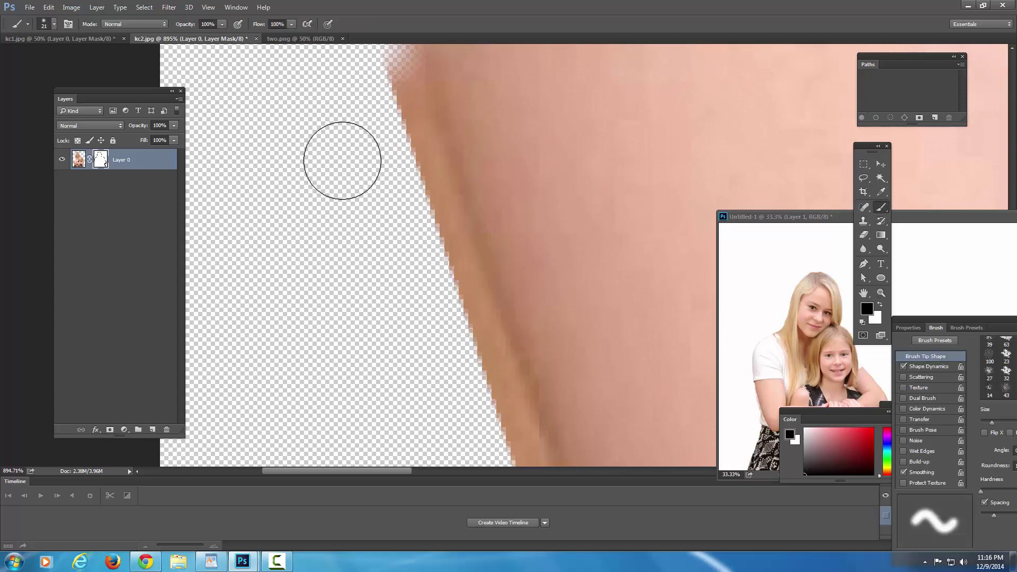
drag(338, 159, 353, 224)
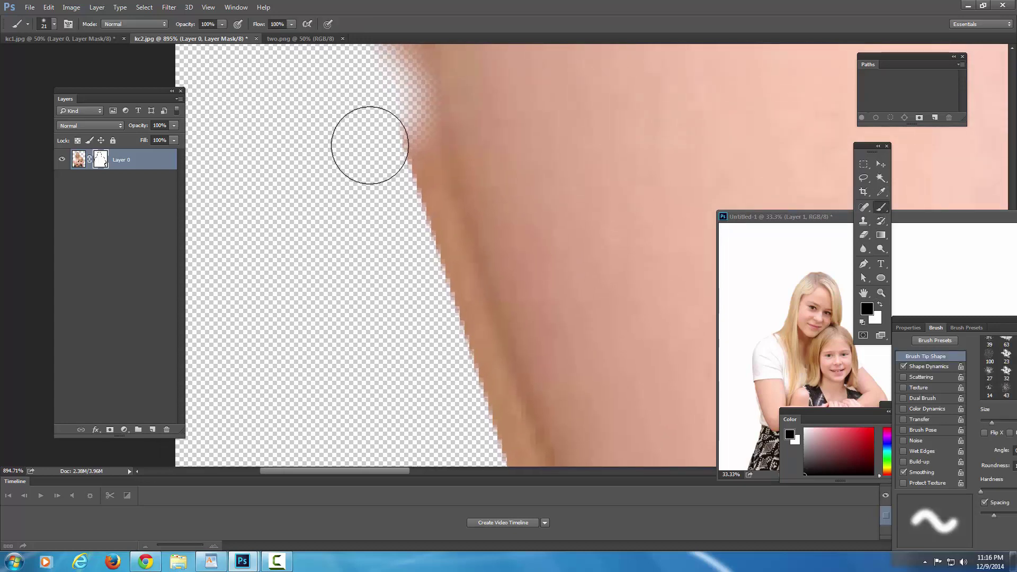
mouse_move(370, 145)
mouse_down()
mouse_move(381, 168)
mouse_move(388, 146)
mouse_move(414, 260)
mouse_move(404, 194)
mouse_move(428, 354)
mouse_move(437, 330)
mouse_move(423, 248)
mouse_move(454, 363)
mouse_up()
mouse_move(545, 340)
mouse_down()
mouse_move(522, 178)
mouse_move(451, 163)
mouse_up()
mouse_move(441, 237)
mouse_down()
mouse_move(422, 130)
mouse_move(444, 233)
mouse_move(495, 367)
mouse_move(513, 413)
mouse_move(532, 410)
mouse_move(545, 229)
mouse_move(495, 145)
mouse_up()
mouse_move(446, 173)
mouse_down()
mouse_move(494, 320)
mouse_move(527, 372)
mouse_move(558, 378)
mouse_up()
drag(575, 310, 565, 231)
mouse_move(459, 119)
mouse_down()
mouse_move(533, 329)
mouse_move(551, 337)
mouse_up()
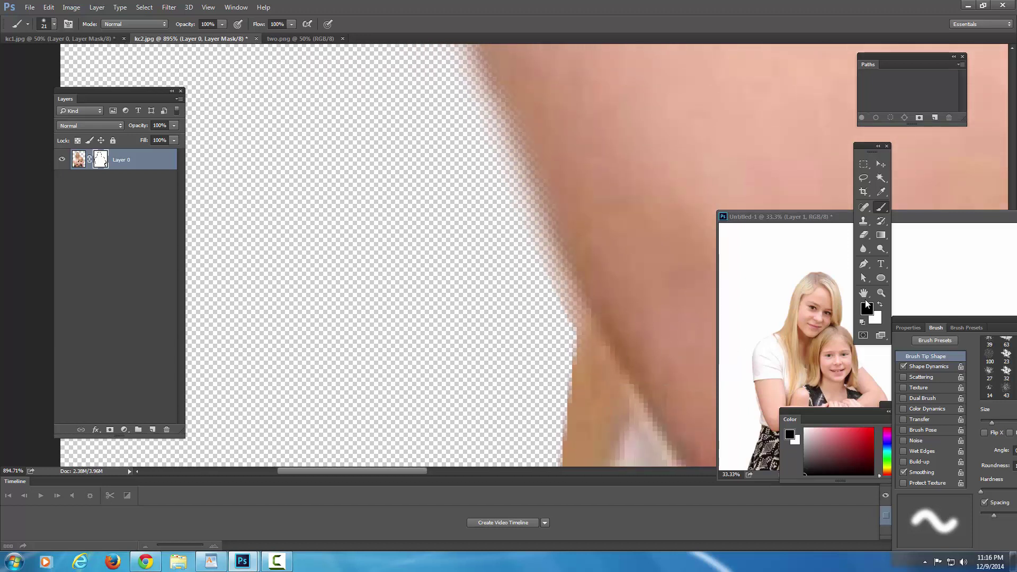
Step: Move the floating Untitled-1 document window down clear of the artwork and return to kc2.jpg
click(883, 292)
drag(584, 259, 520, 312)
drag(586, 128, 581, 204)
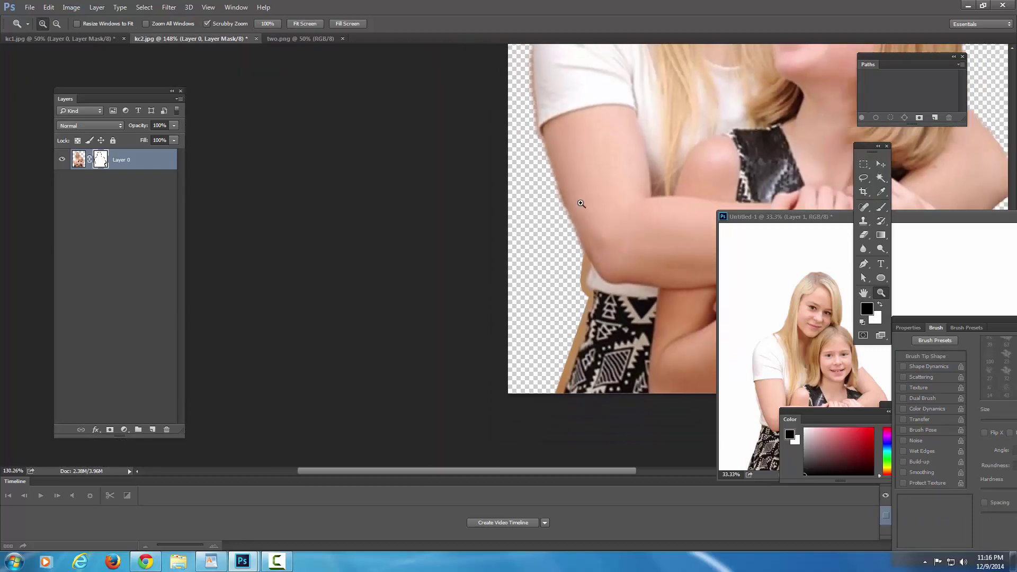
drag(599, 88, 509, 242)
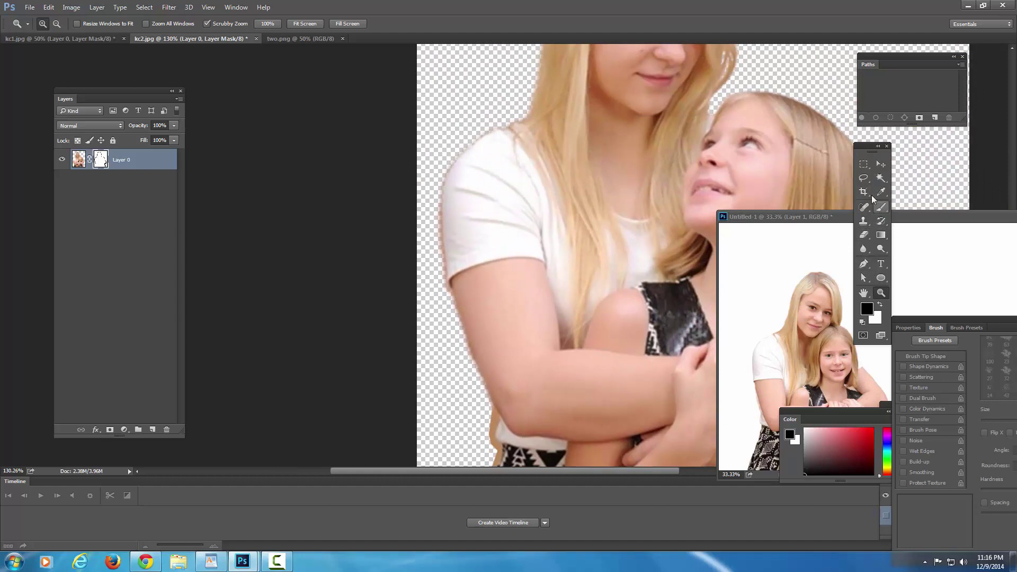
click(863, 178)
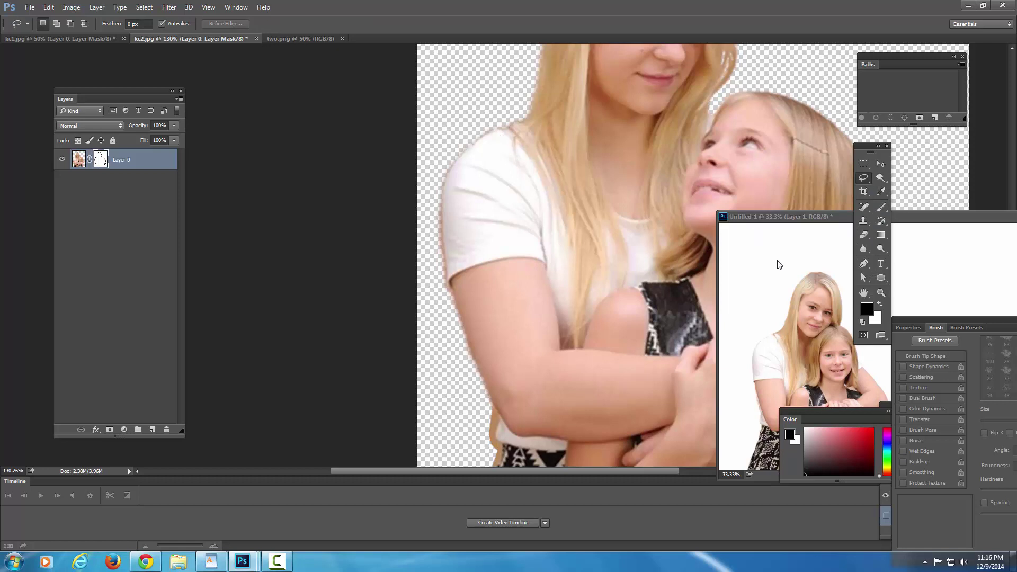
click(881, 293)
click(766, 310)
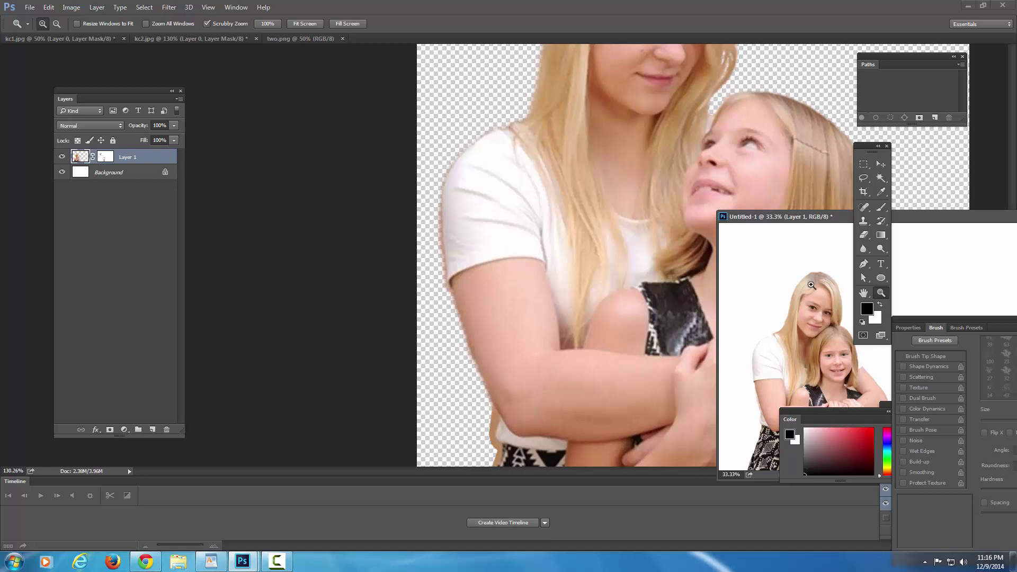
click(614, 215)
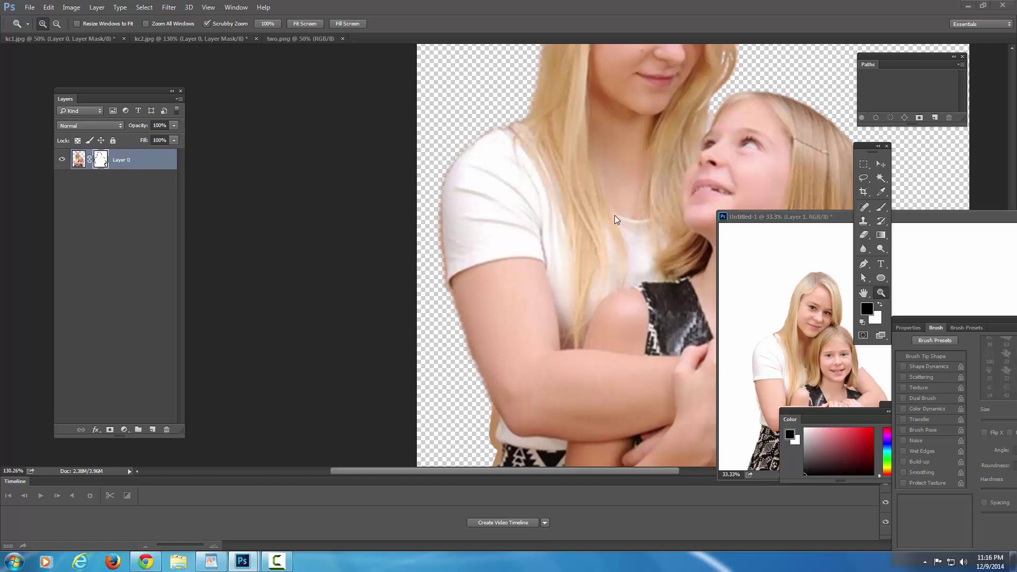
drag(510, 228, 531, 223)
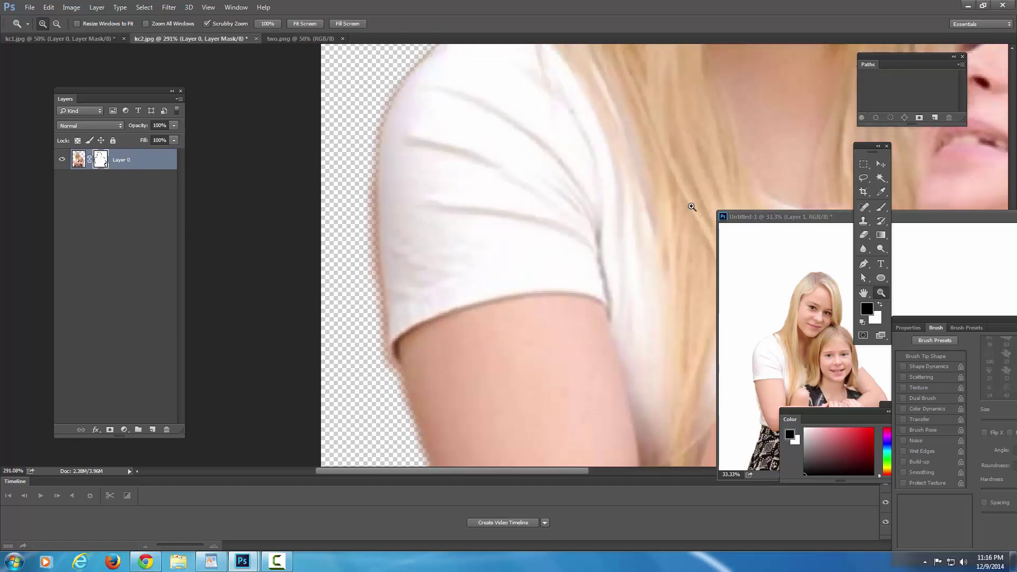
drag(774, 217, 655, 488)
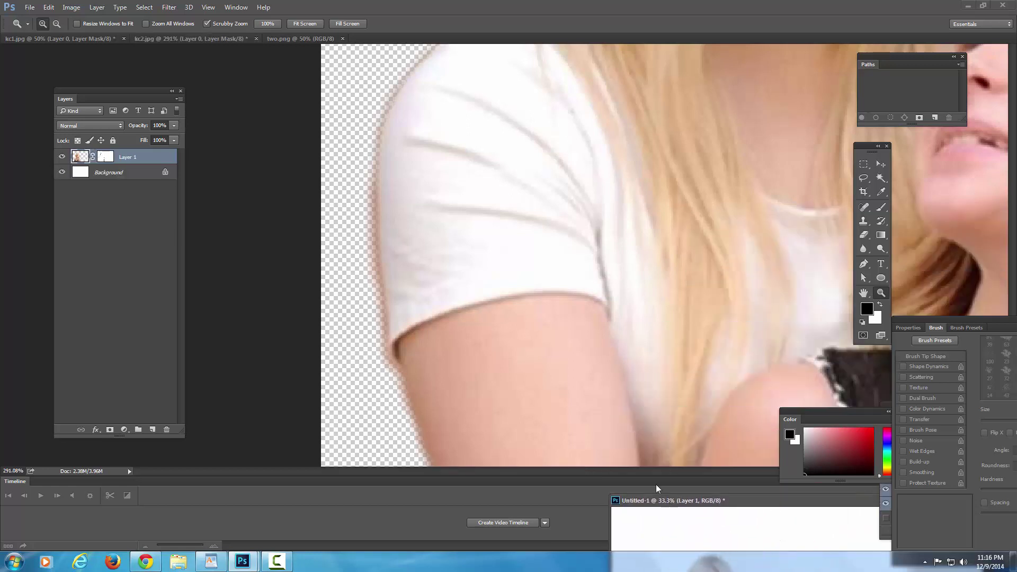
click(492, 221)
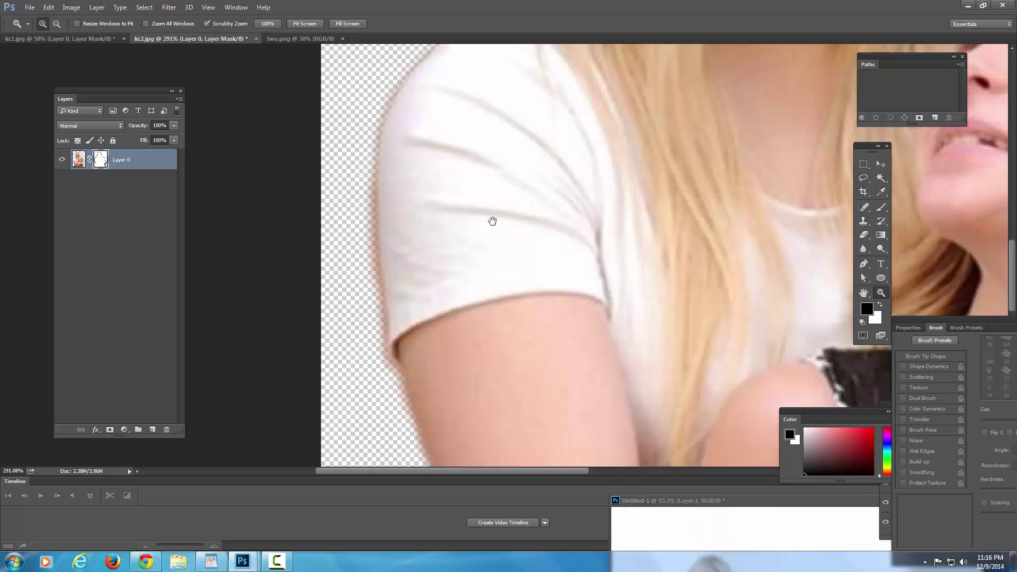
Step: Lasso and mask out the fringe along the outer shoulder and sleeve, deselect, and brush away the leftover below the sleeve hem
drag(537, 226, 602, 325)
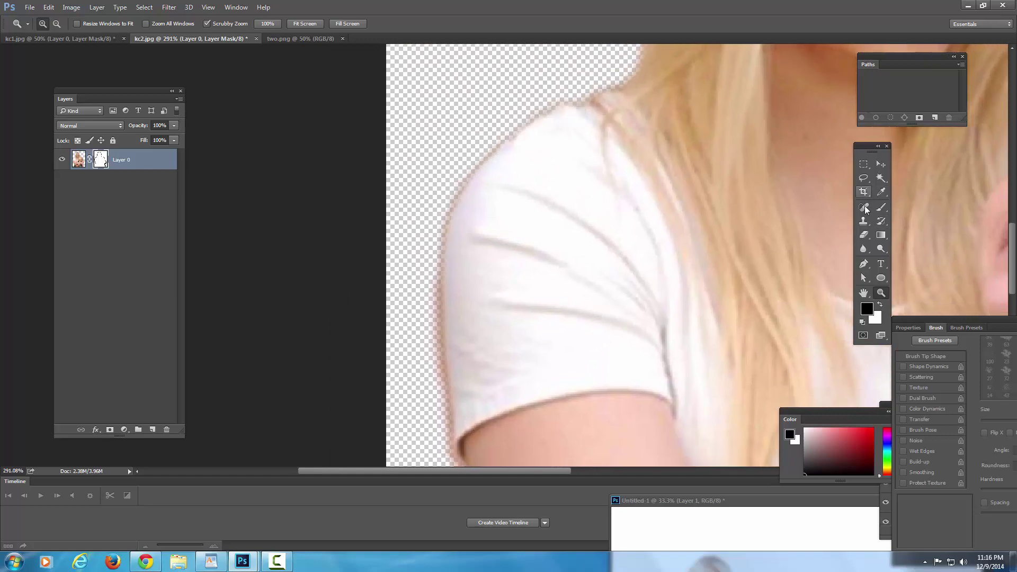
click(863, 178)
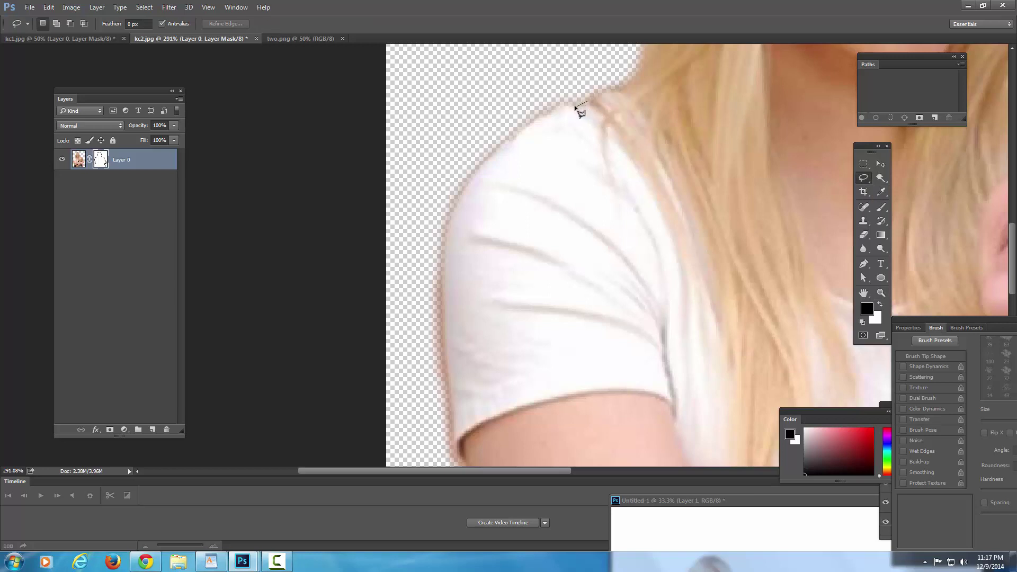
mouse_move(575, 107)
mouse_down()
mouse_move(526, 125)
mouse_move(472, 174)
mouse_move(481, 164)
mouse_move(451, 219)
mouse_move(441, 327)
mouse_move(453, 432)
mouse_move(422, 447)
mouse_move(411, 404)
mouse_move(437, 129)
mouse_move(495, 74)
mouse_move(562, 75)
mouse_up()
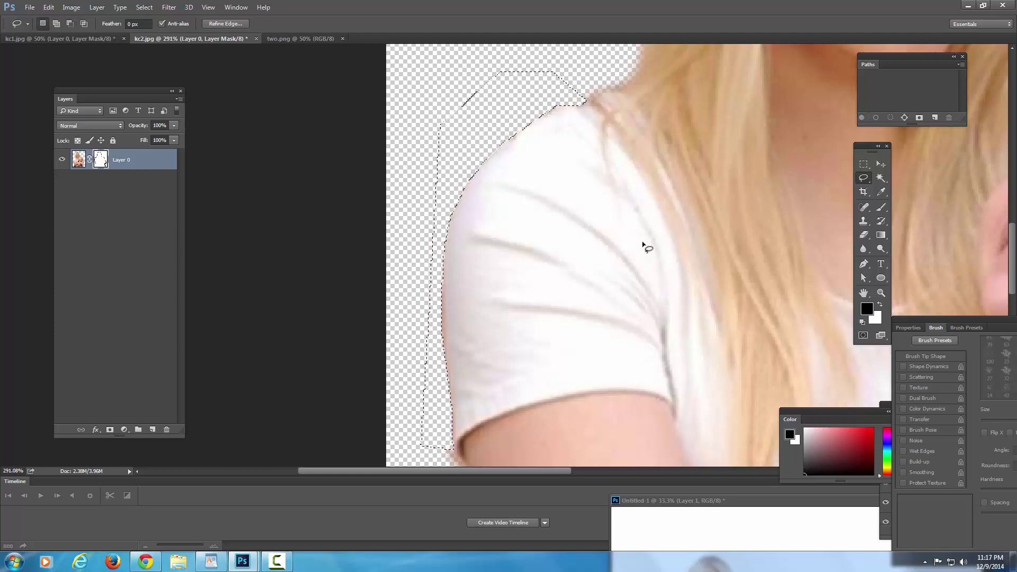
key(Delete)
key(ctrl+d)
mouse_move(502, 309)
mouse_down()
mouse_move(587, 182)
mouse_move(624, 245)
mouse_move(597, 173)
mouse_move(614, 174)
mouse_up()
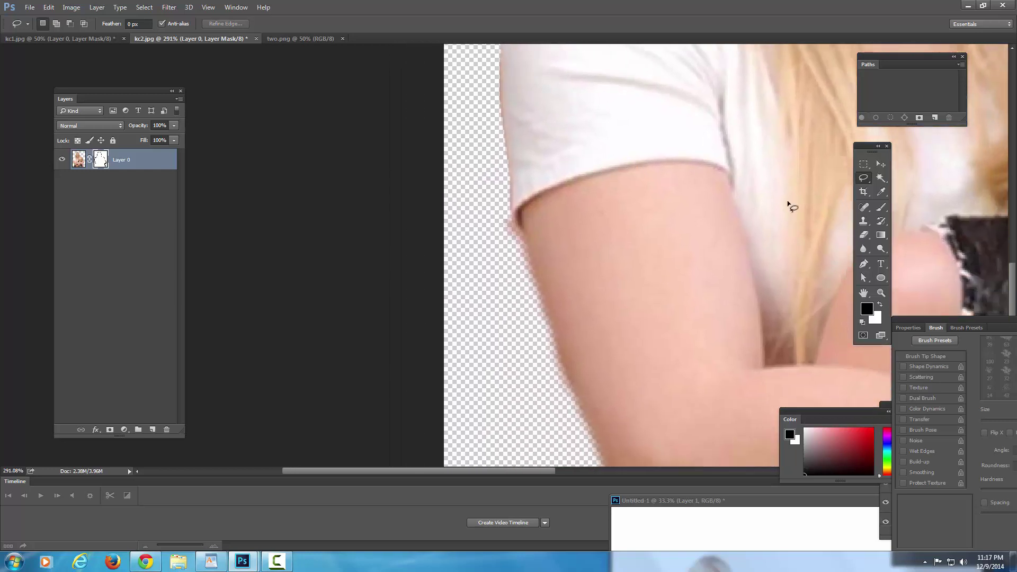
click(882, 208)
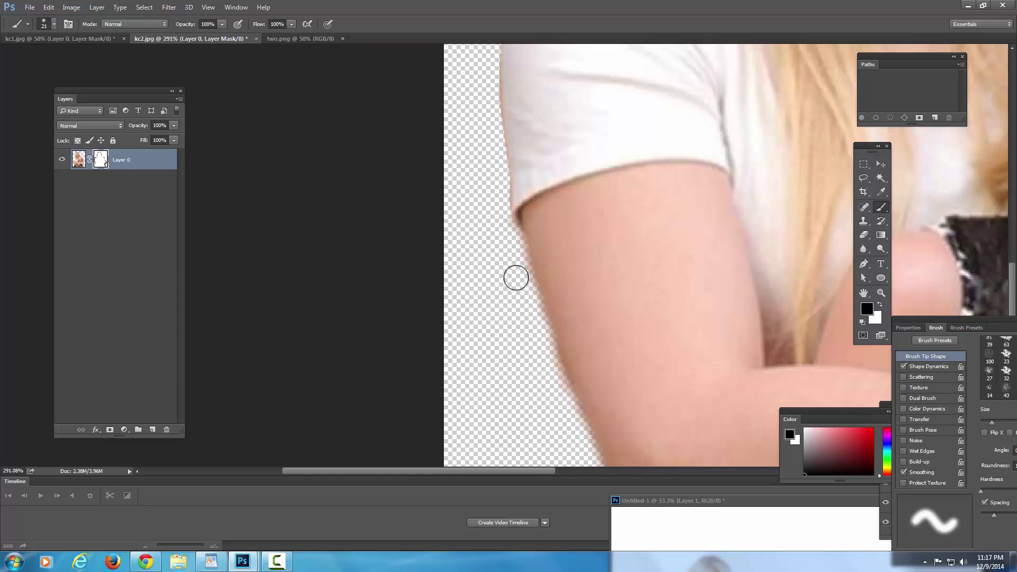
Step: Lasso the tan backdrop beside the shirt hem and upper skirt below the elbow, fill it with black on the mask, and deselect
click(863, 178)
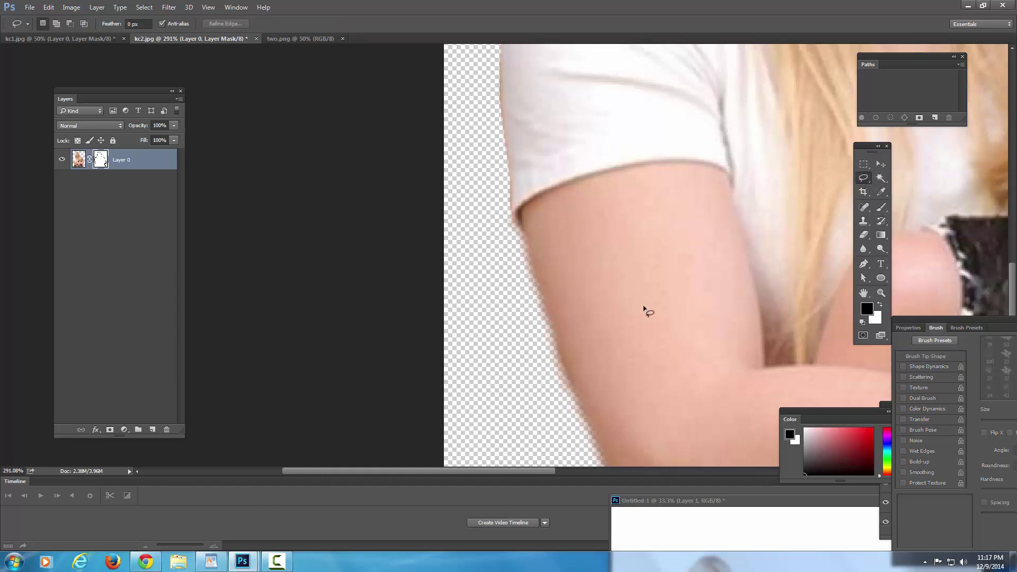
drag(645, 308, 583, 199)
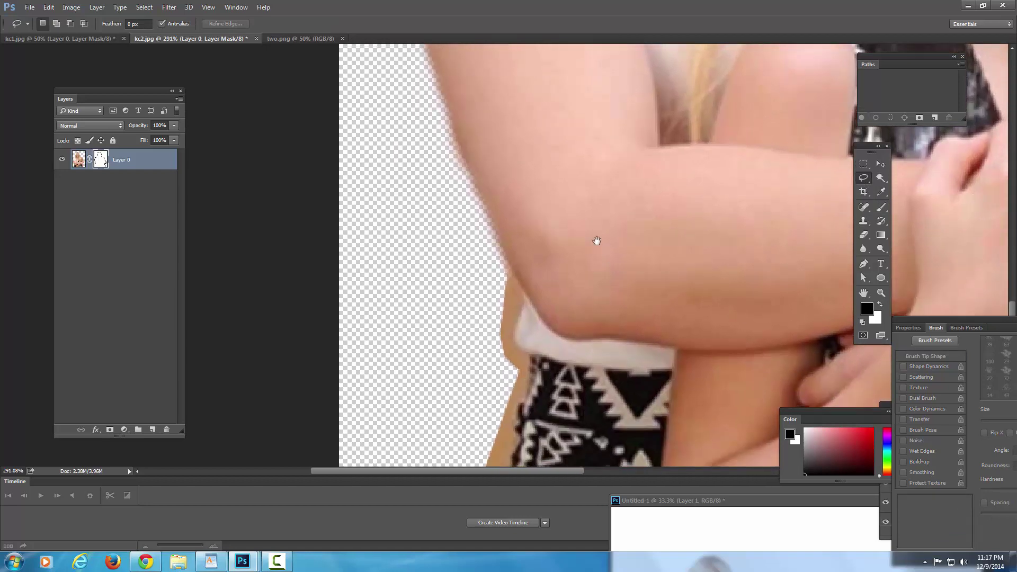
drag(596, 241, 612, 193)
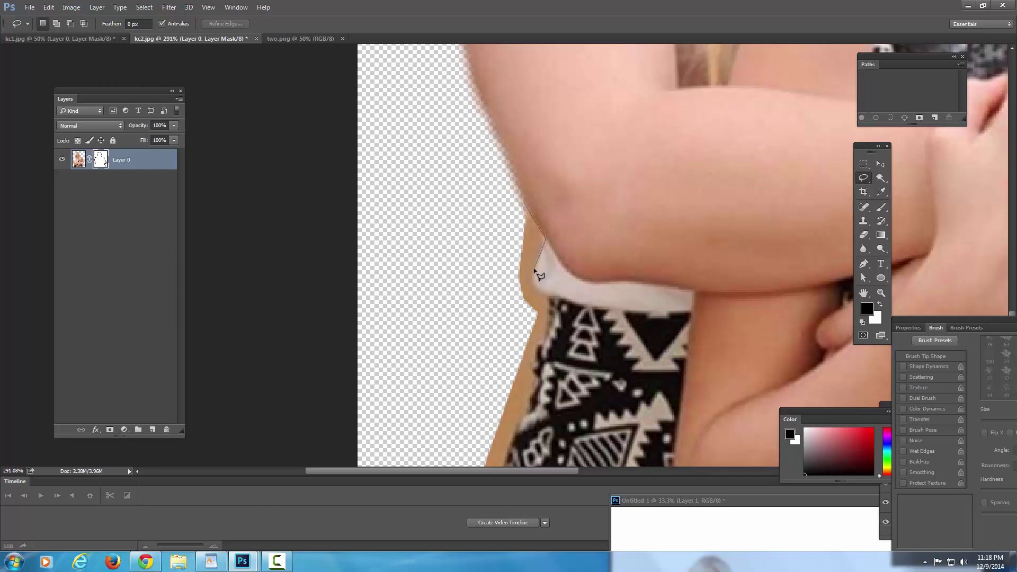
drag(534, 271, 533, 279)
drag(534, 377, 530, 391)
mouse_move(518, 435)
mouse_down()
mouse_move(467, 430)
mouse_move(454, 412)
mouse_move(446, 262)
mouse_move(472, 189)
mouse_up()
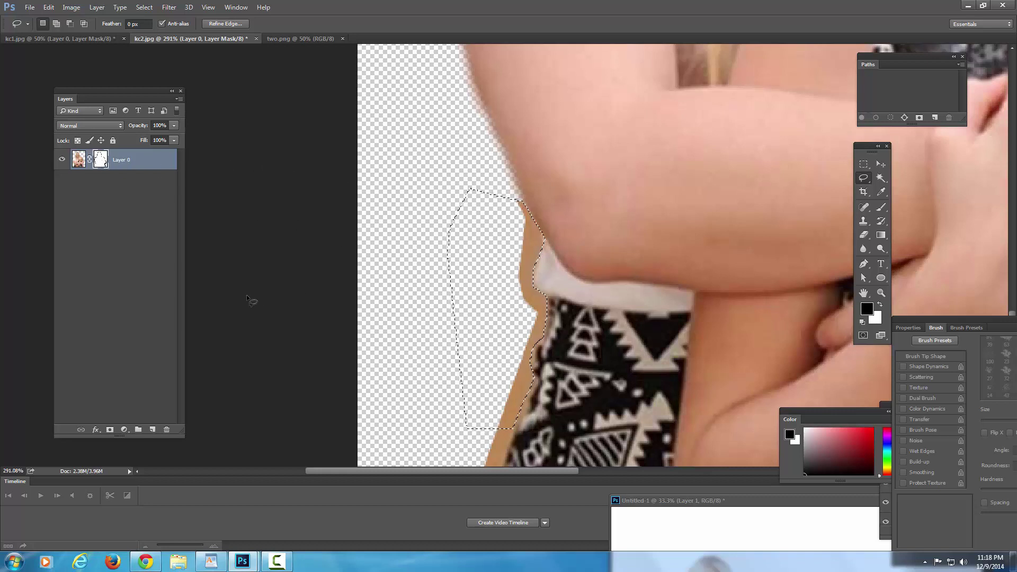
key(alt+BackSpace)
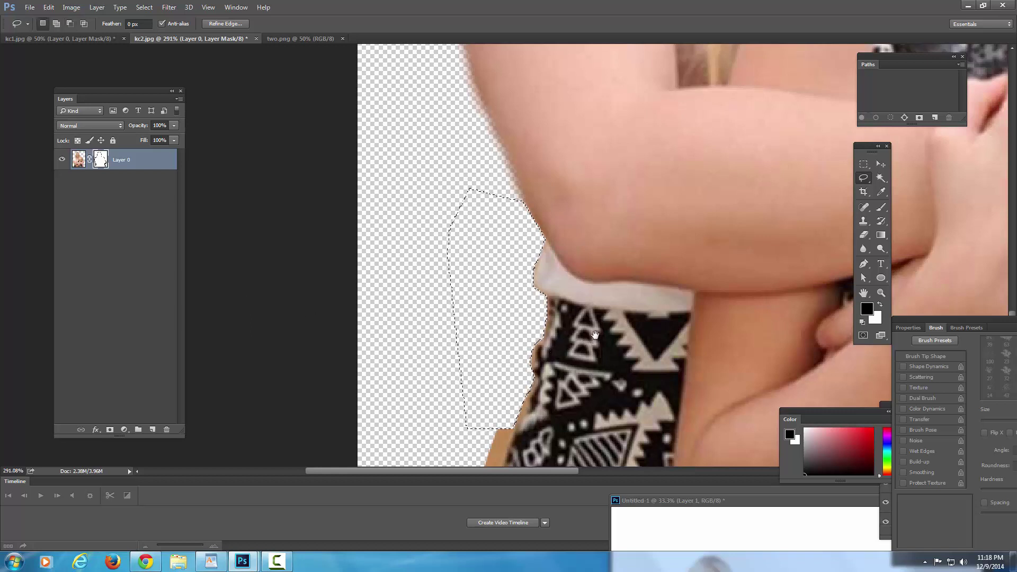
drag(565, 343, 591, 175)
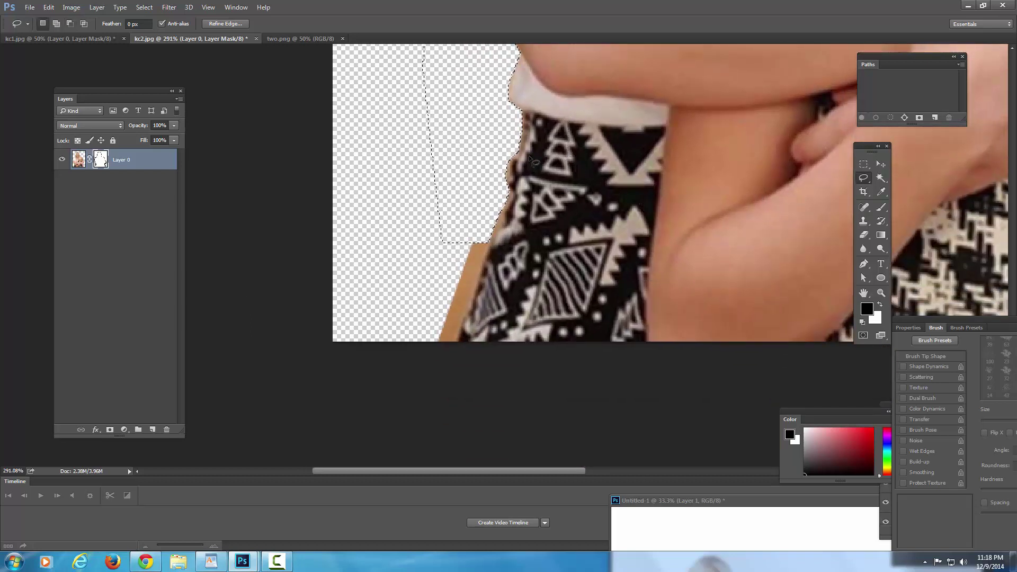
click(478, 135)
Step: Brush out the remaining backdrop along the shirt hem and the patterned skirt's outer edge down to the bottom of the photo
click(882, 207)
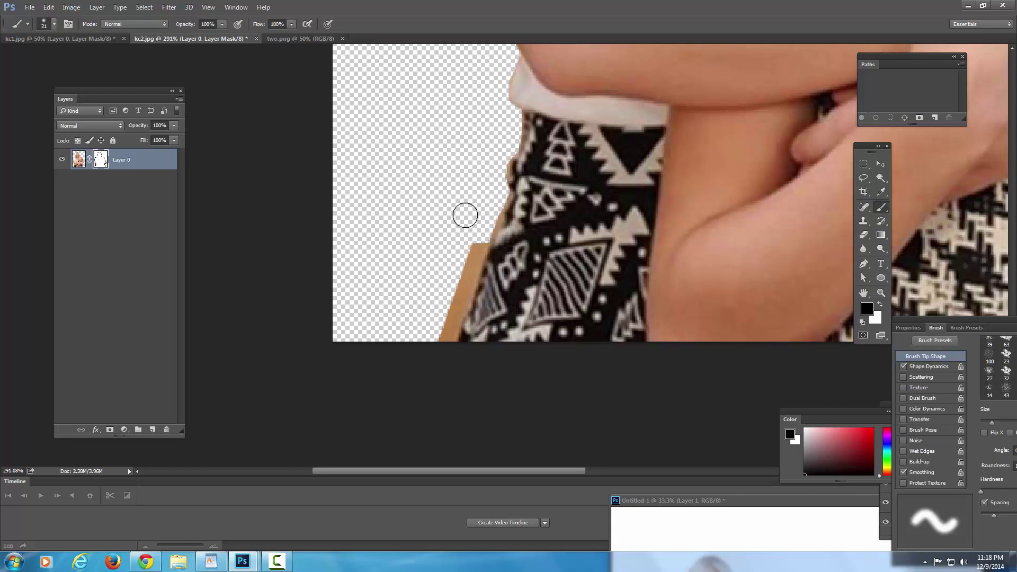
drag(482, 205, 445, 336)
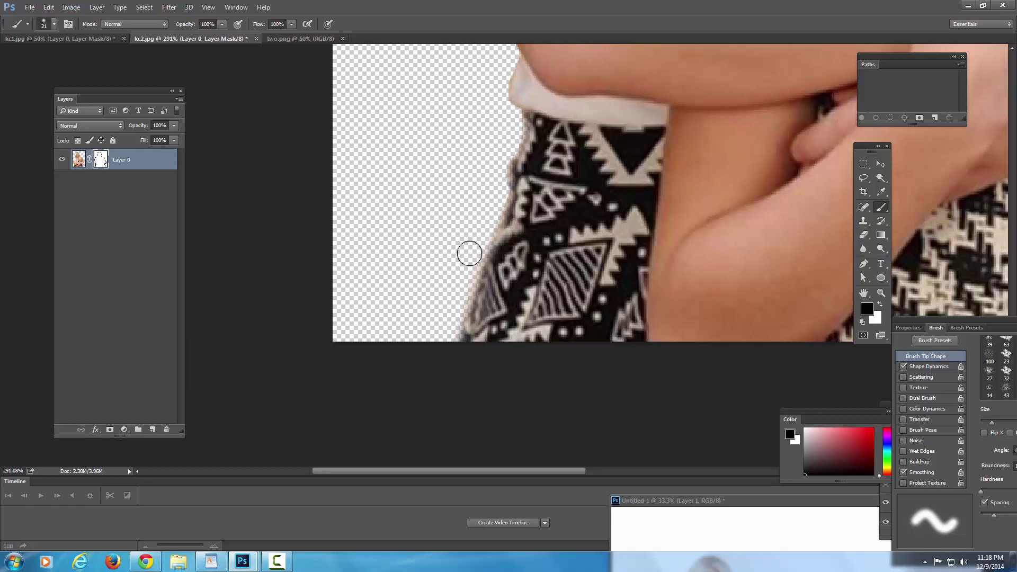
mouse_move(538, 123)
mouse_down()
mouse_move(541, 222)
mouse_move(559, 277)
mouse_up()
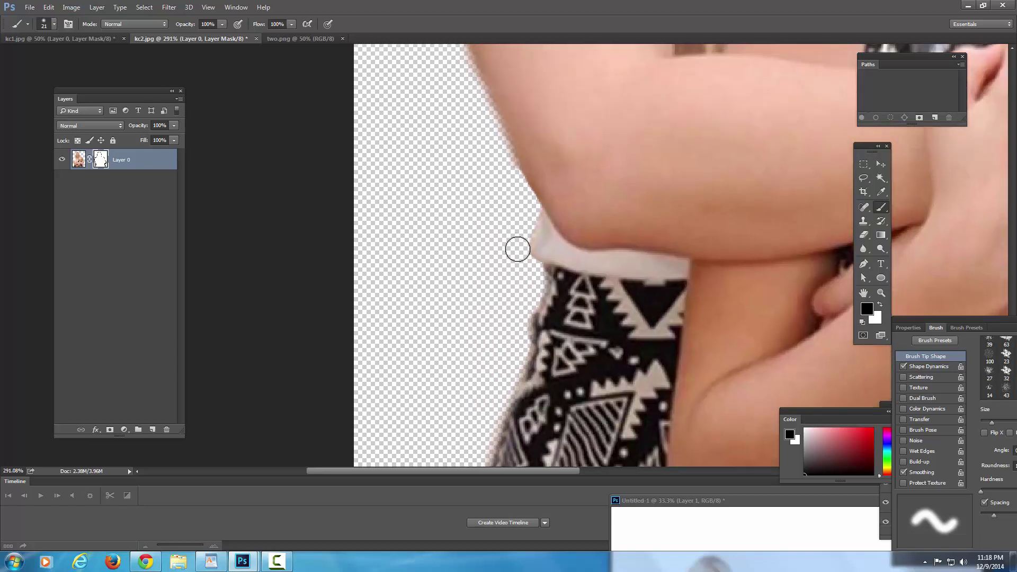
drag(501, 118, 524, 295)
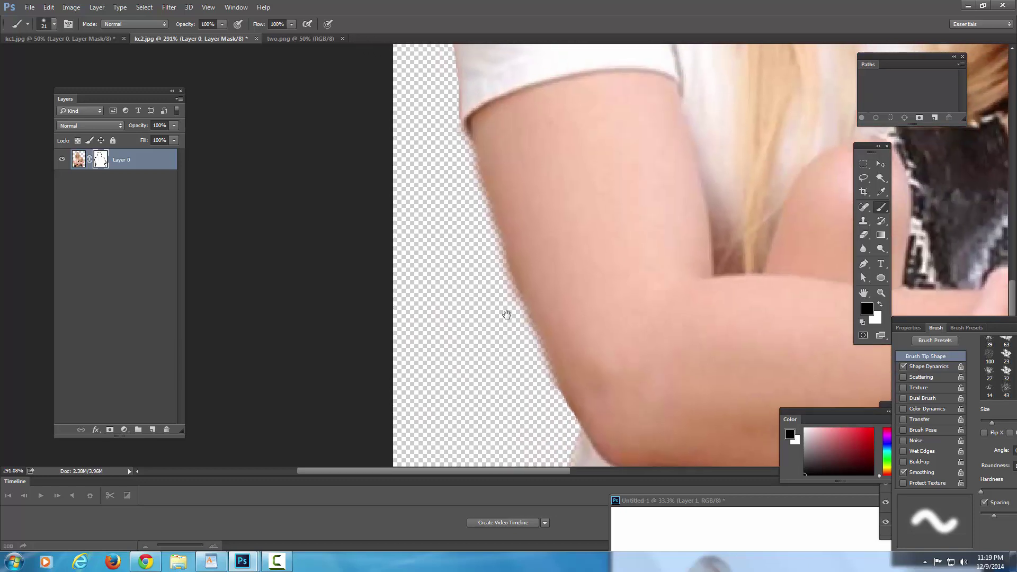
drag(535, 208, 560, 311)
drag(517, 220, 565, 301)
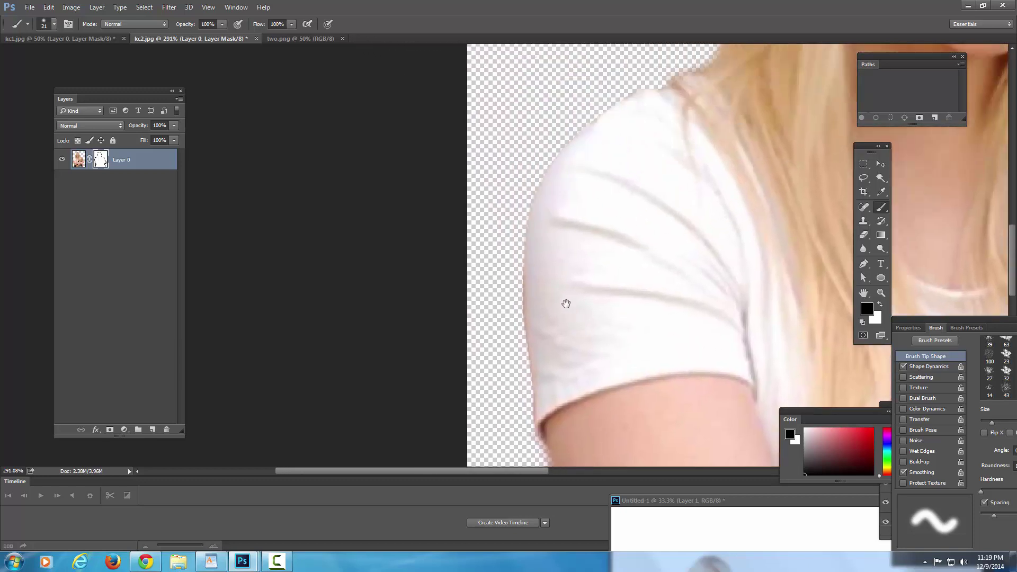
Step: Undock two.png and kc2.jpg into floating windows and arrange kc2.jpg beside the Untitled-1 document
click(880, 292)
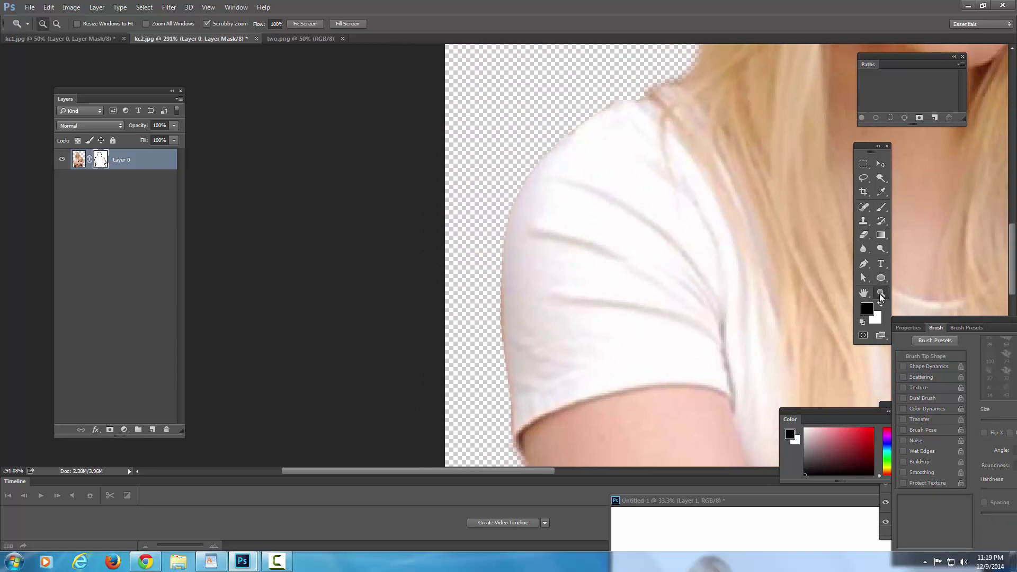
drag(536, 291, 529, 265)
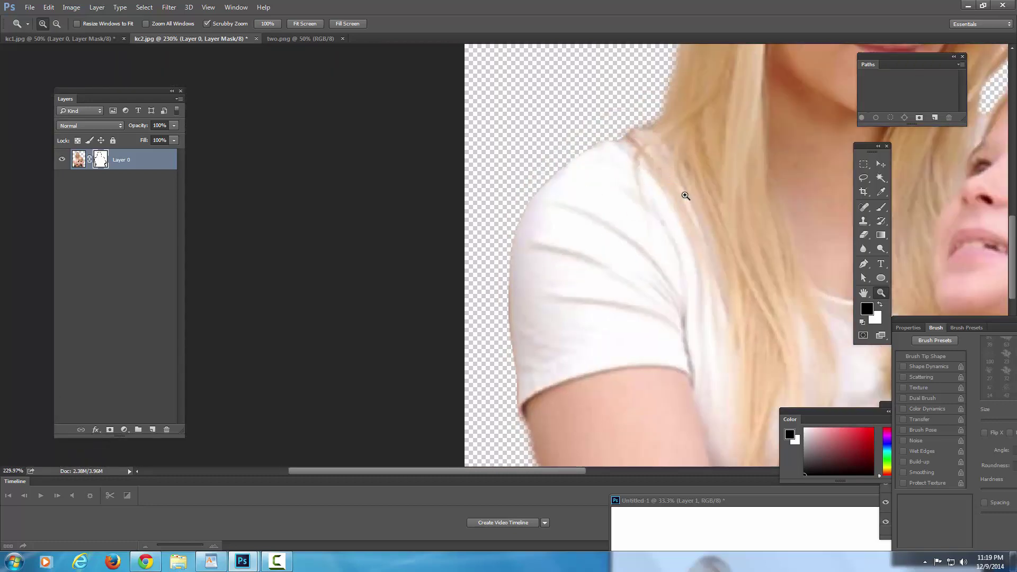
drag(684, 195, 548, 243)
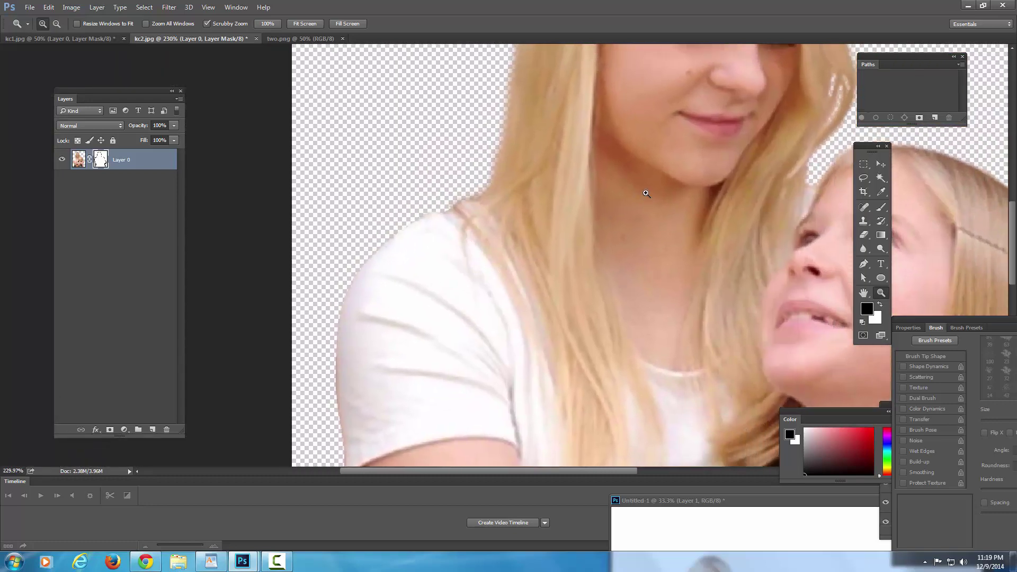
drag(646, 193, 656, 230)
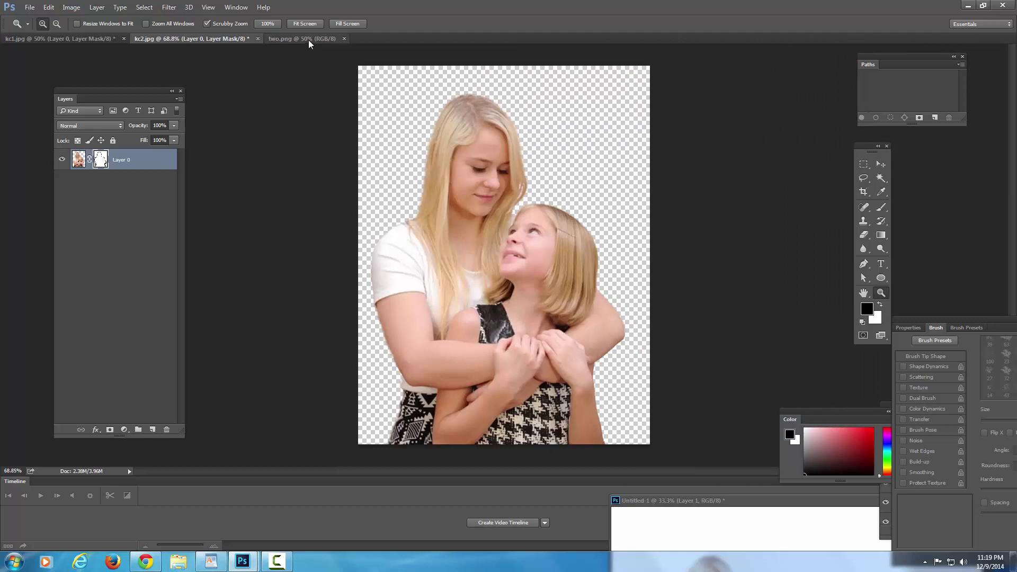
drag(305, 38, 374, 159)
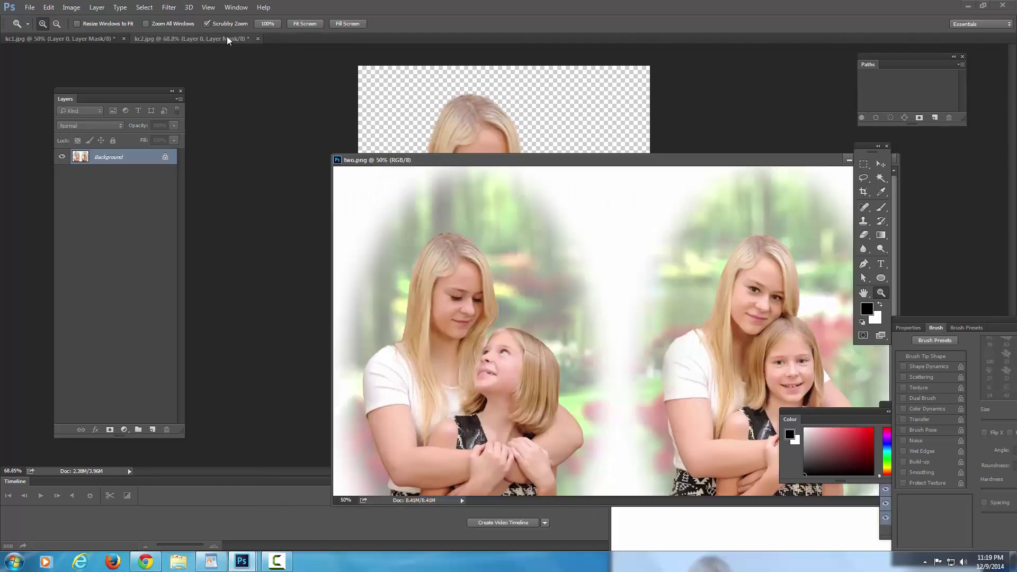
drag(226, 36, 296, 67)
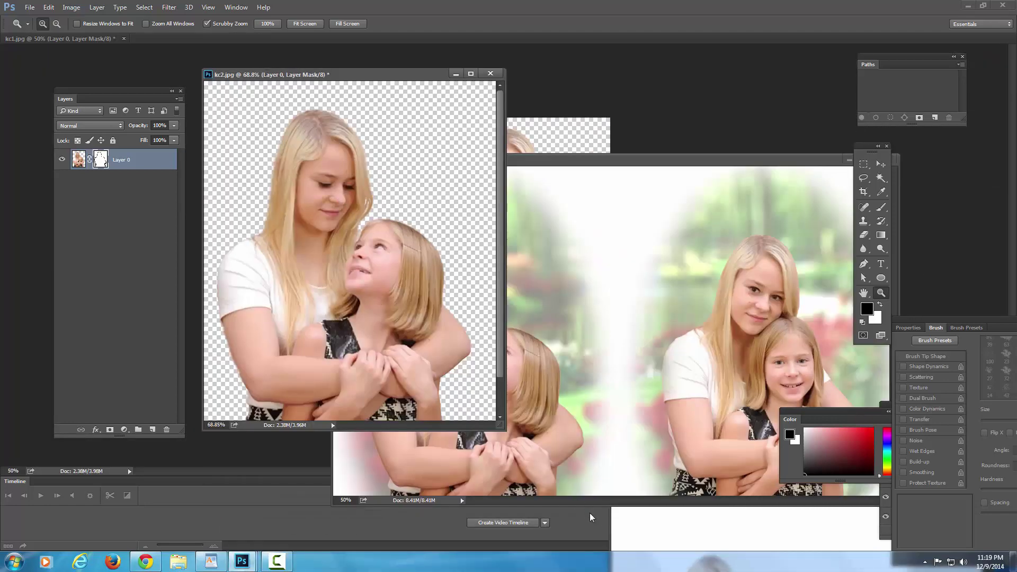
click(650, 514)
drag(655, 503, 209, 264)
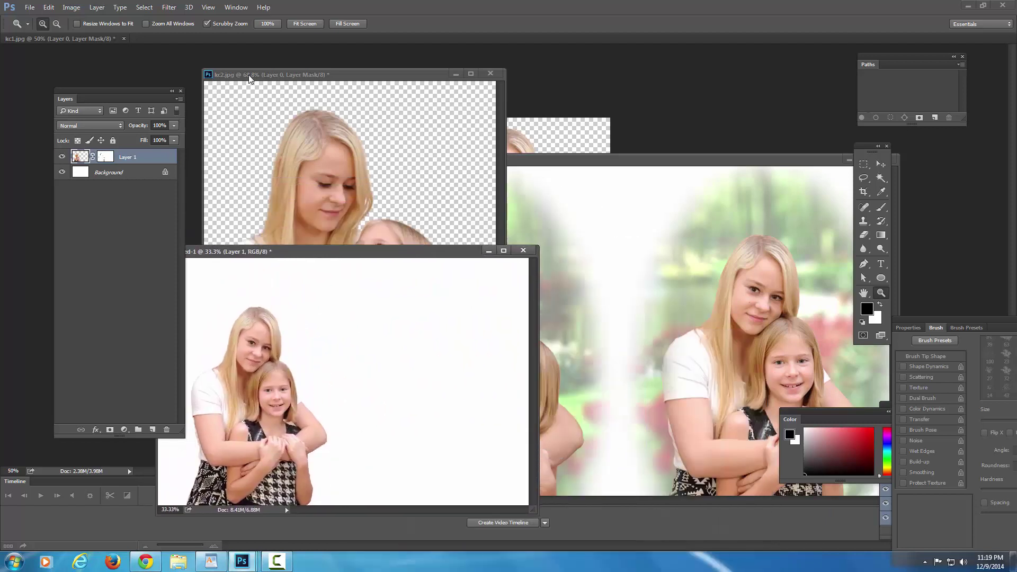
drag(292, 80, 592, 73)
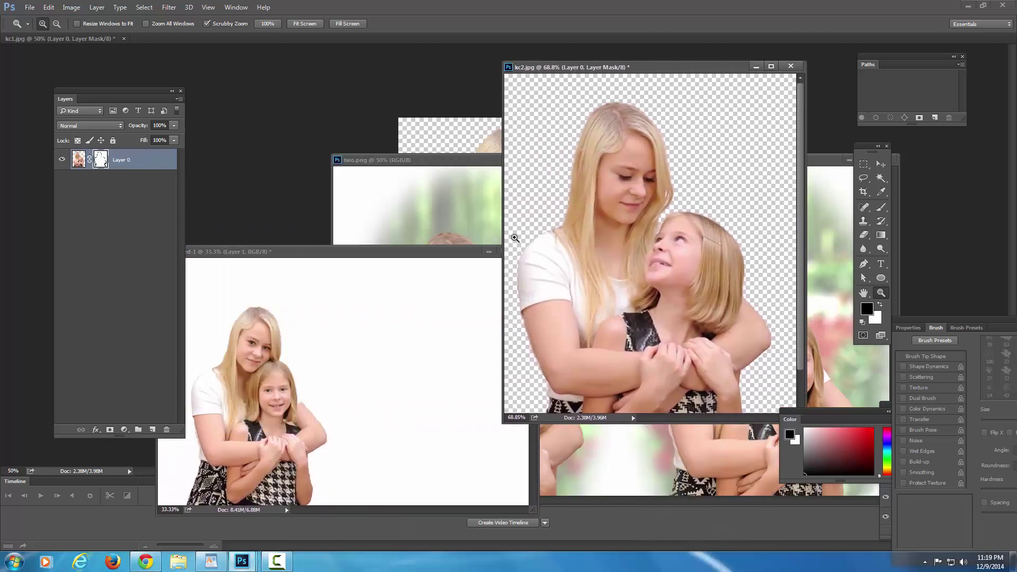
Step: Copy the masked kc2.jpg cutout into the empty right half of the Untitled-1 canvas with the Move tool
click(594, 220)
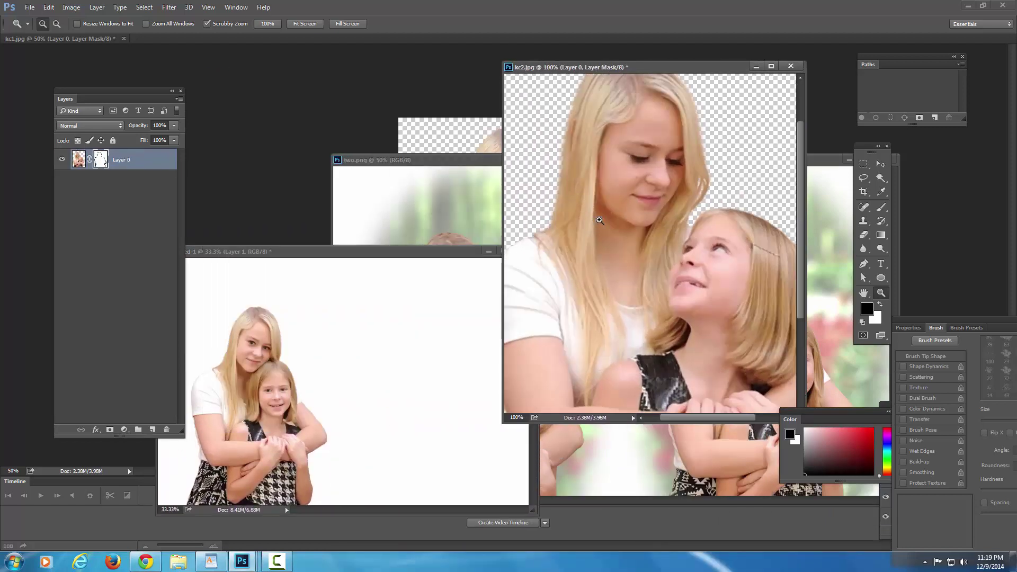
click(880, 164)
drag(638, 213, 429, 364)
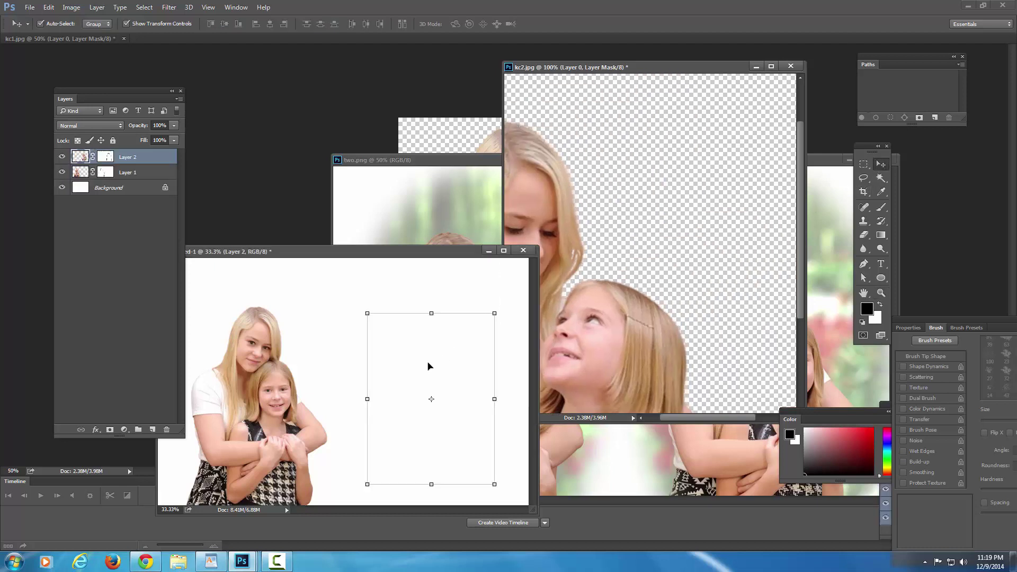
Step: Maximize Untitled-1, scale the new cutout up to match the first pair's size, and place it at the canvas's lower right
click(504, 251)
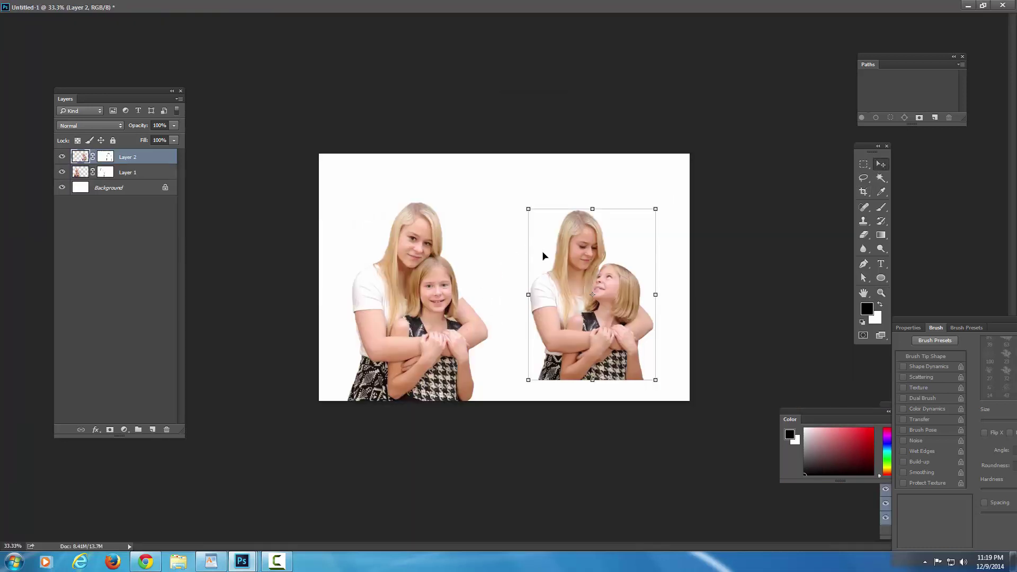
drag(583, 256, 424, 251)
key(ctrl+t)
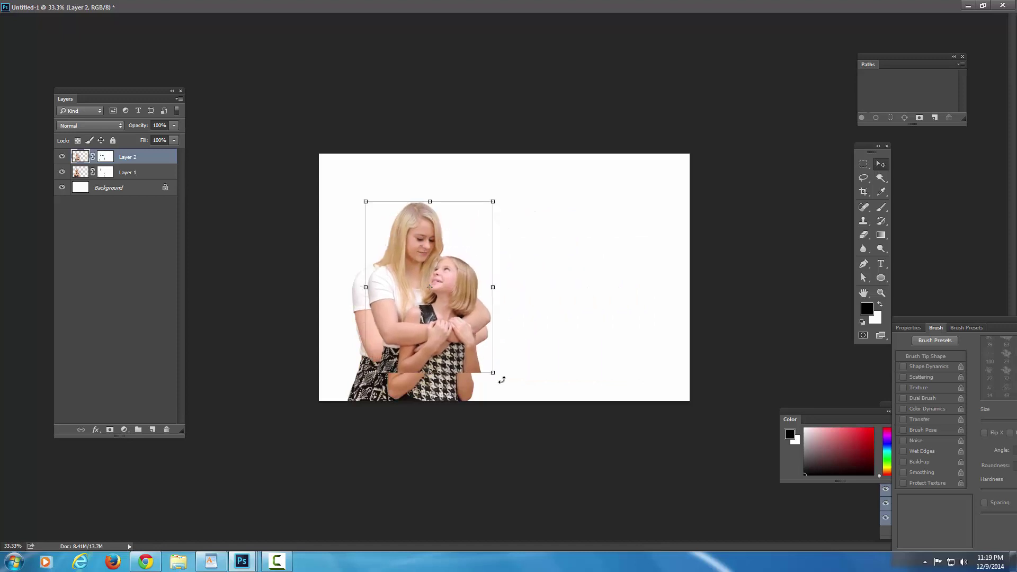
drag(493, 373, 518, 393)
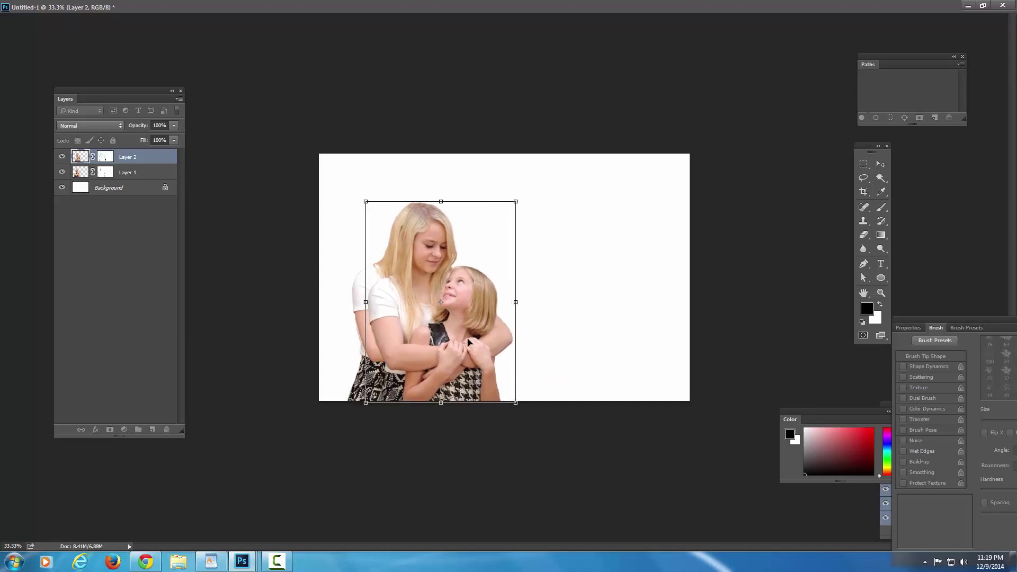
key(Return)
drag(466, 342, 626, 337)
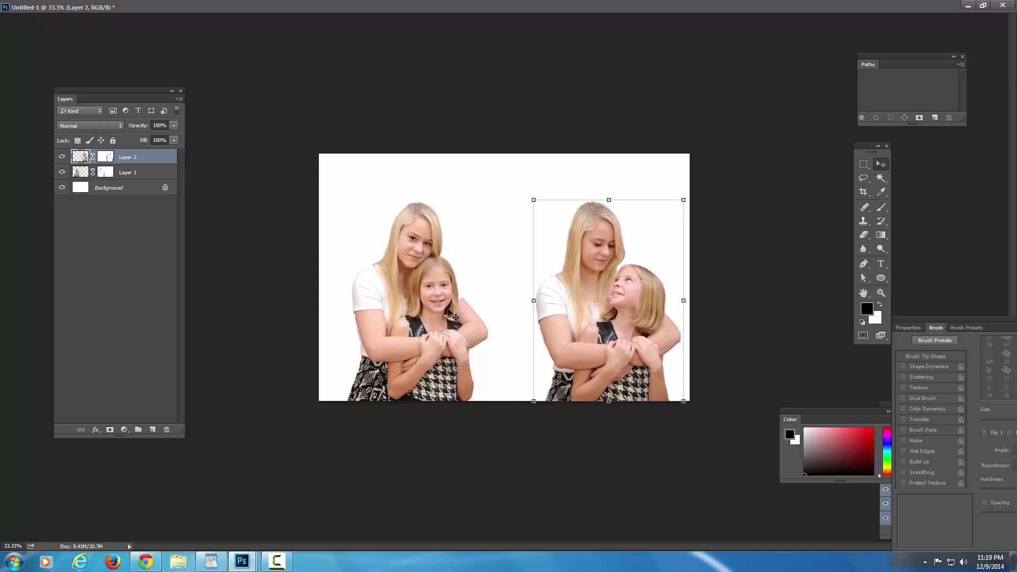
Step: Select both cutout layers, scale them down slightly together with their base on the canvas's bottom edge, and deselect them
shift+click(418, 299)
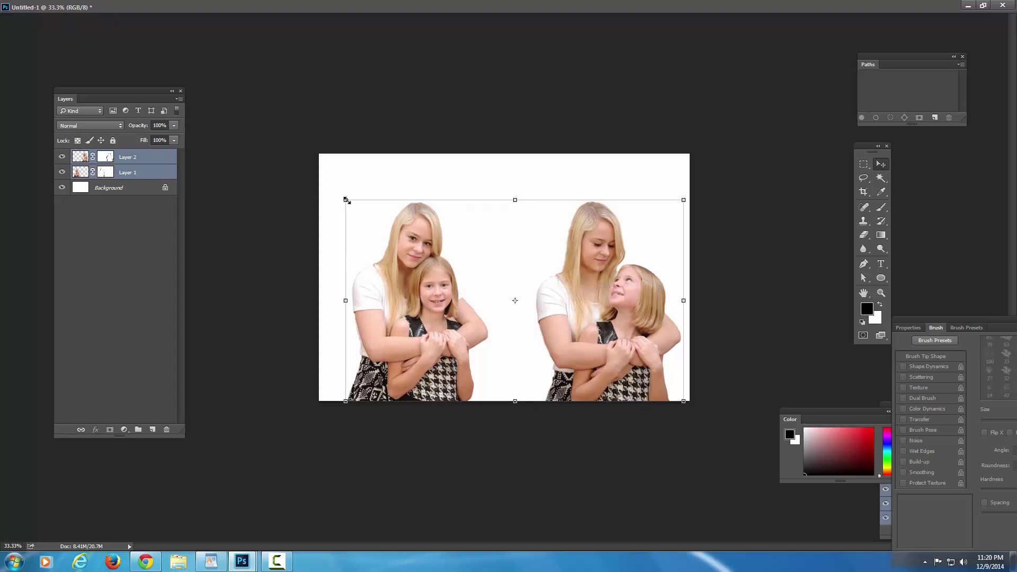
mouse_move(346, 200)
mouse_down()
mouse_move(340, 188)
mouse_move(403, 236)
mouse_move(386, 245)
mouse_move(340, 200)
mouse_move(347, 210)
mouse_up()
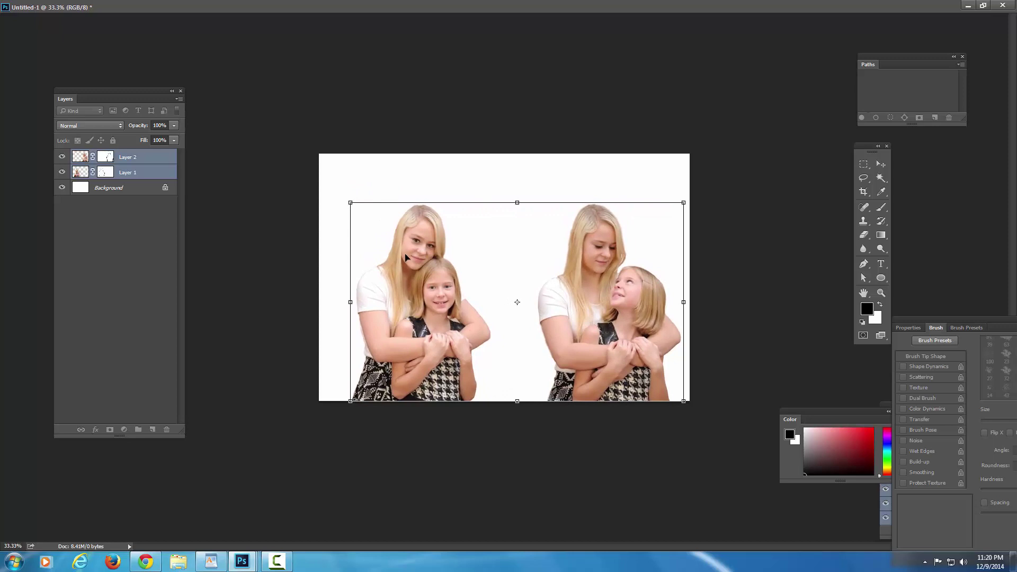
key(Return)
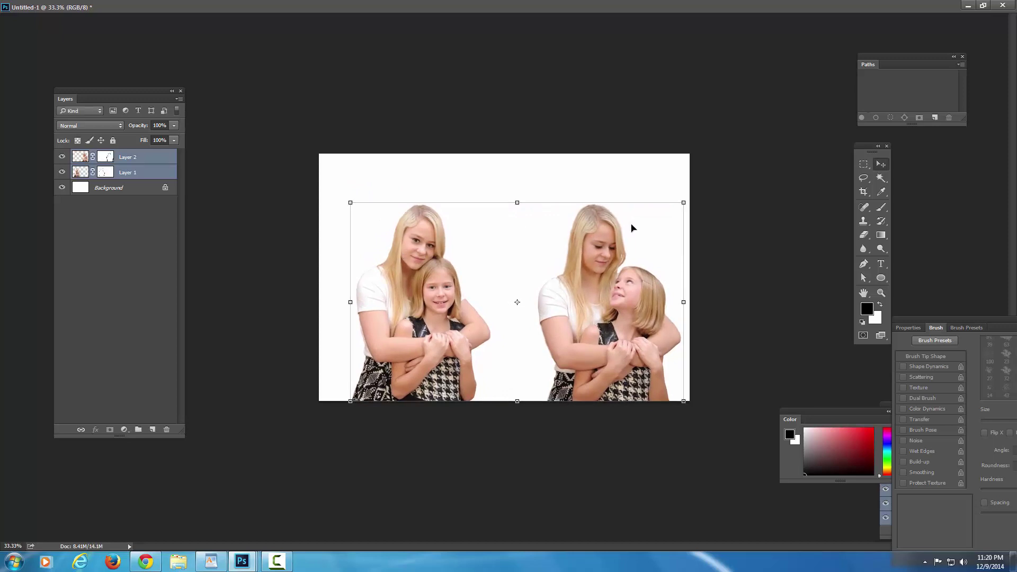
click(610, 123)
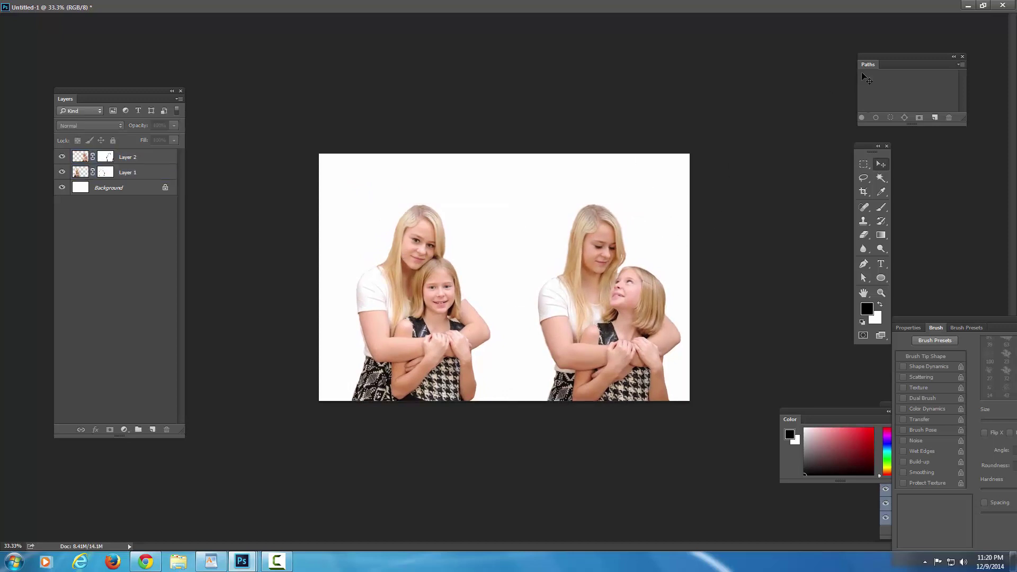
Step: Restore Untitled-1 to a floating window, move it clear, and close kc2.jpg without saving changes
click(982, 5)
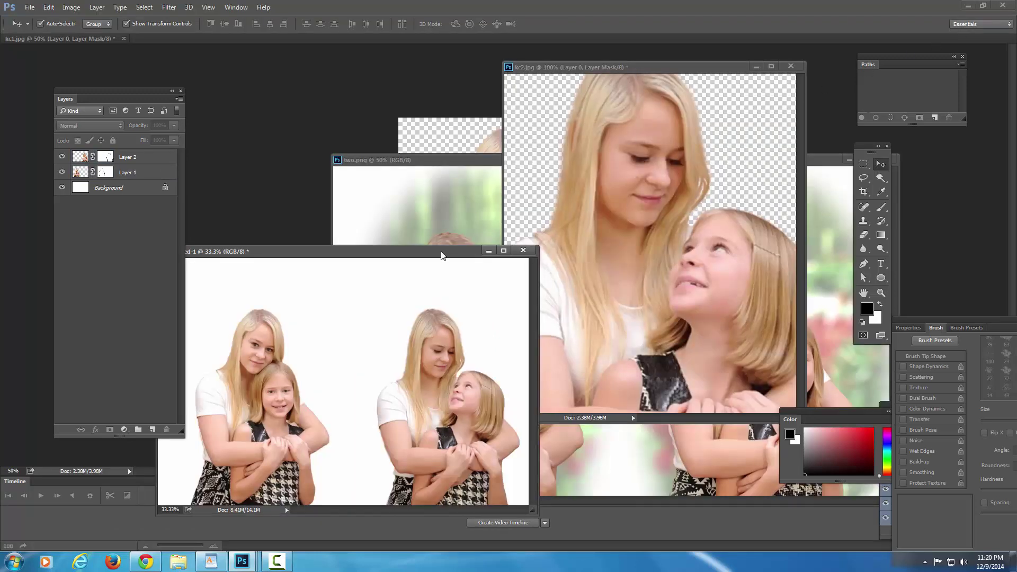
drag(441, 255, 357, 211)
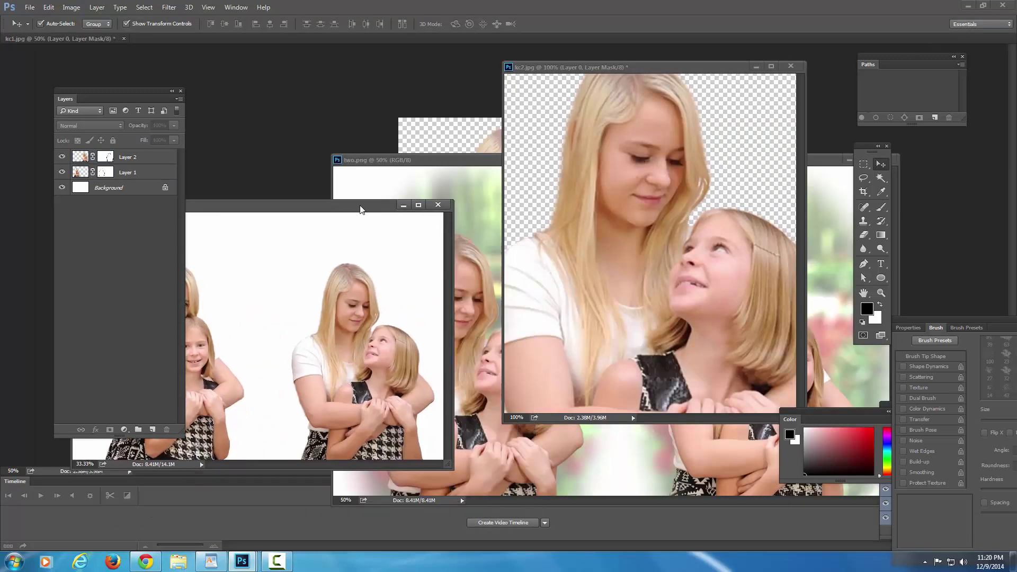
click(791, 66)
click(513, 212)
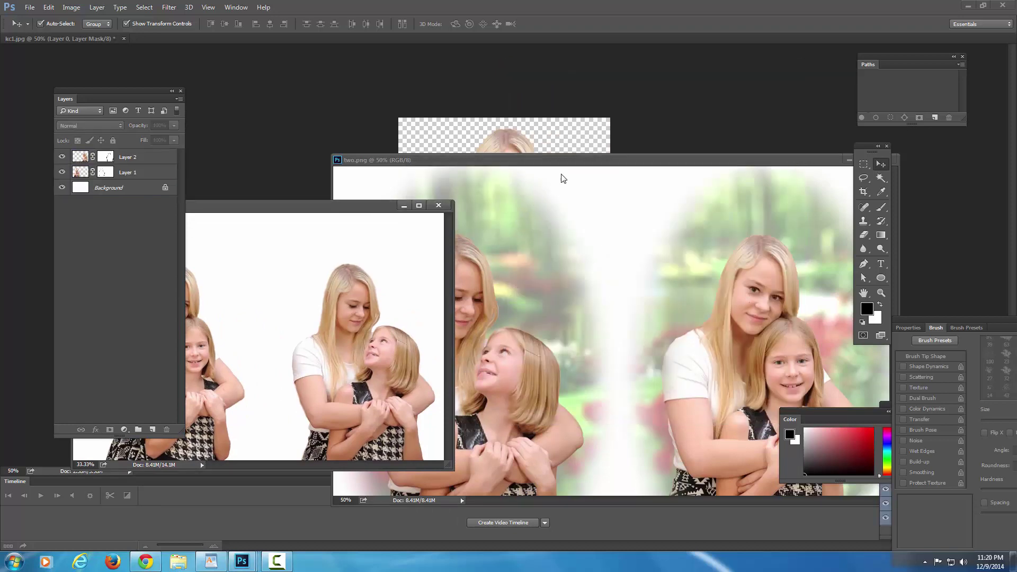
Step: Move the two.png window down out of the way, close kc1.jpg without saving, and bring the full Untitled-1 window into view
drag(755, 161, 730, 133)
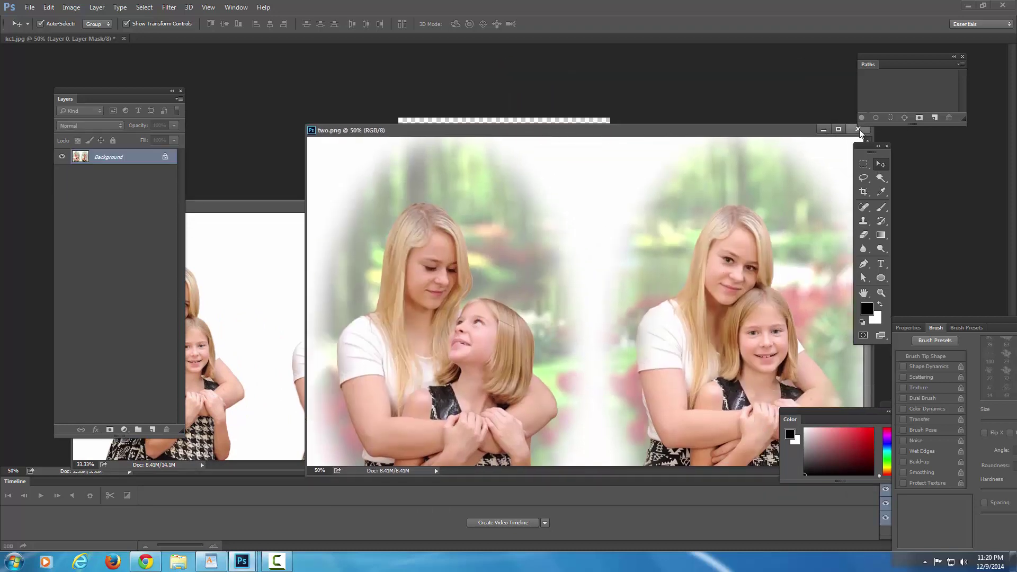
drag(643, 133, 697, 407)
click(724, 148)
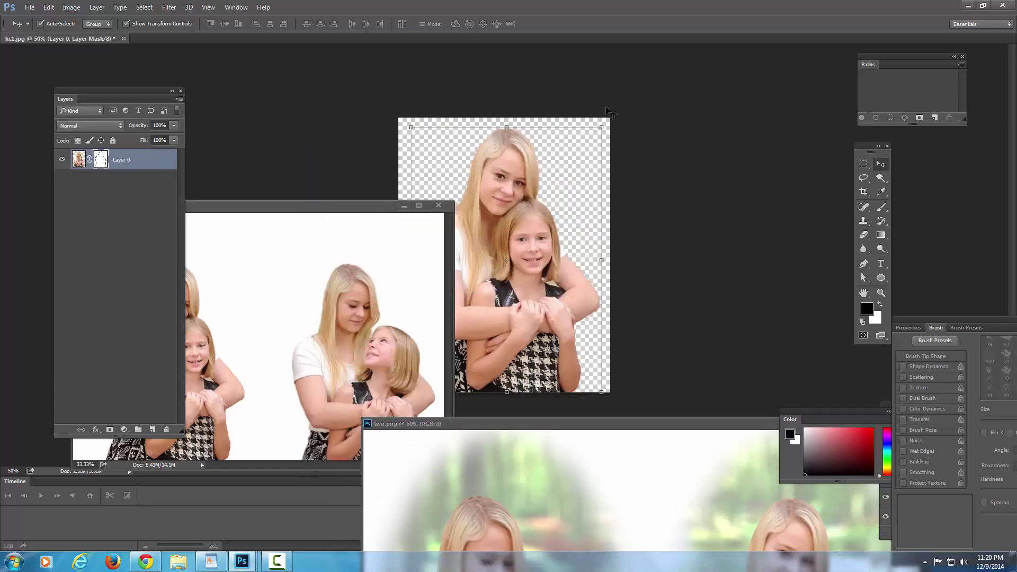
click(123, 38)
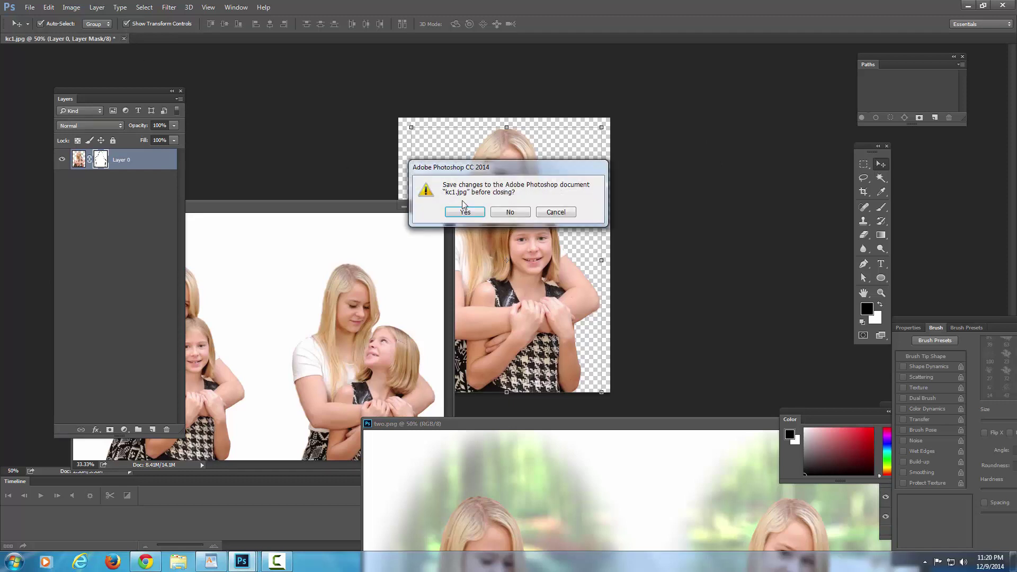
click(501, 214)
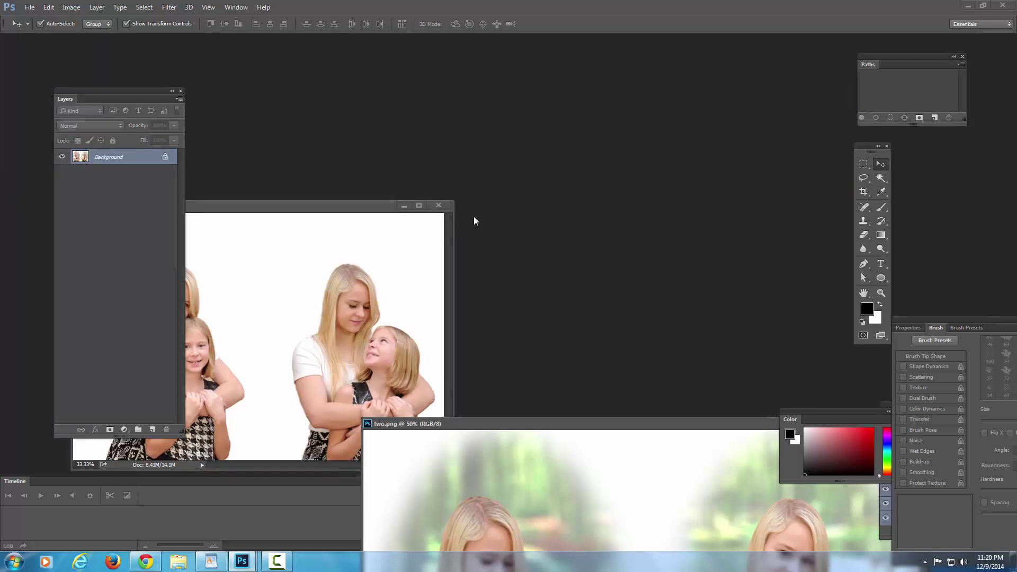
drag(357, 207, 532, 90)
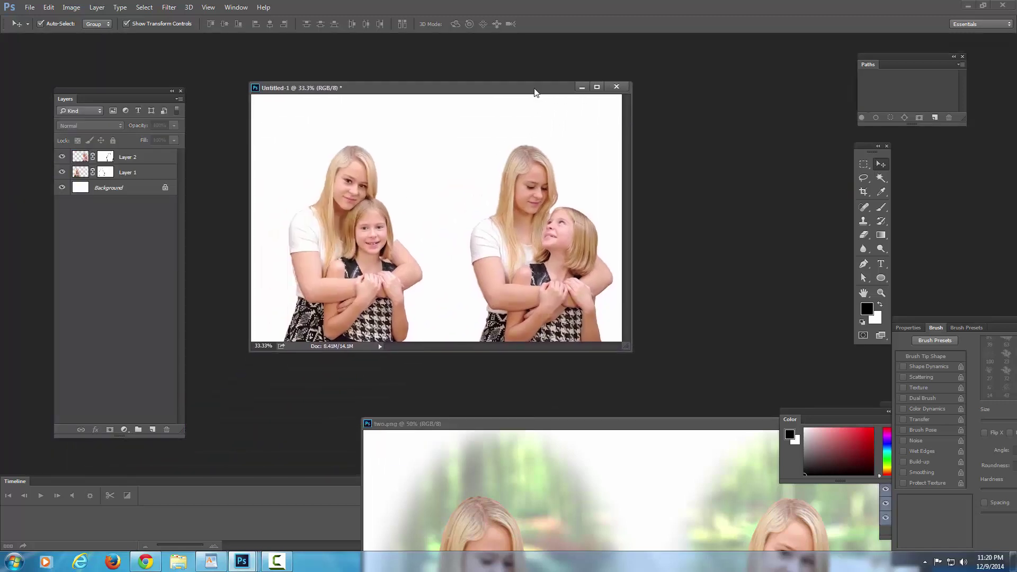
Step: Switch to the Google Images garden results in Chrome and copy the 1920 × 1080 picture of red tulips beside a woodland pond
click(968, 9)
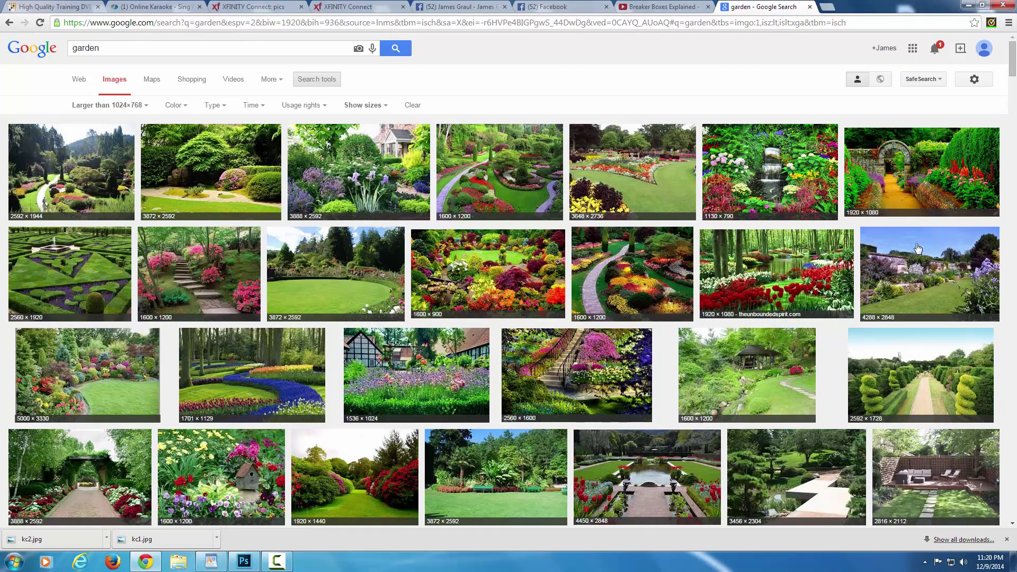
click(754, 282)
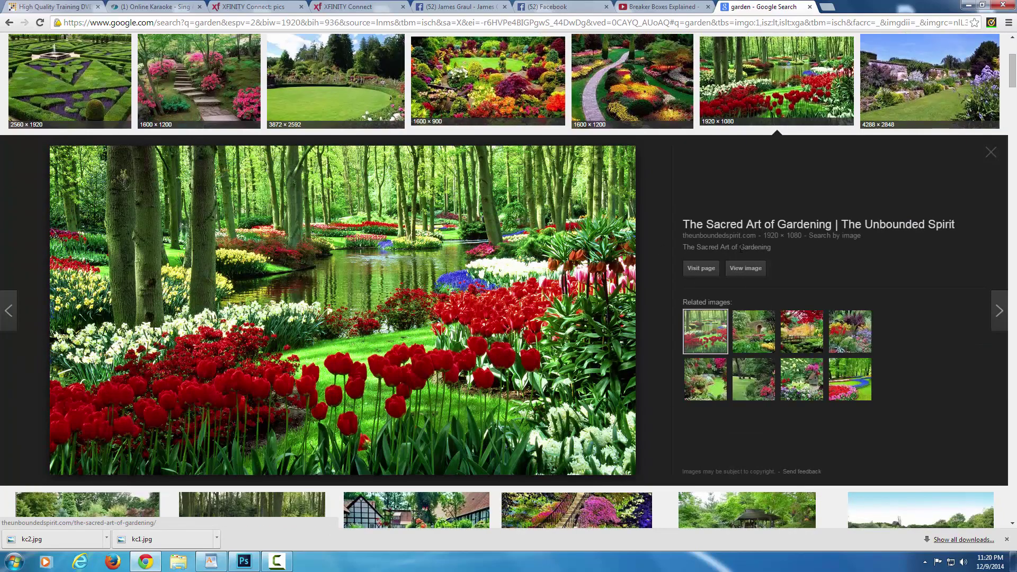
right_click(410, 233)
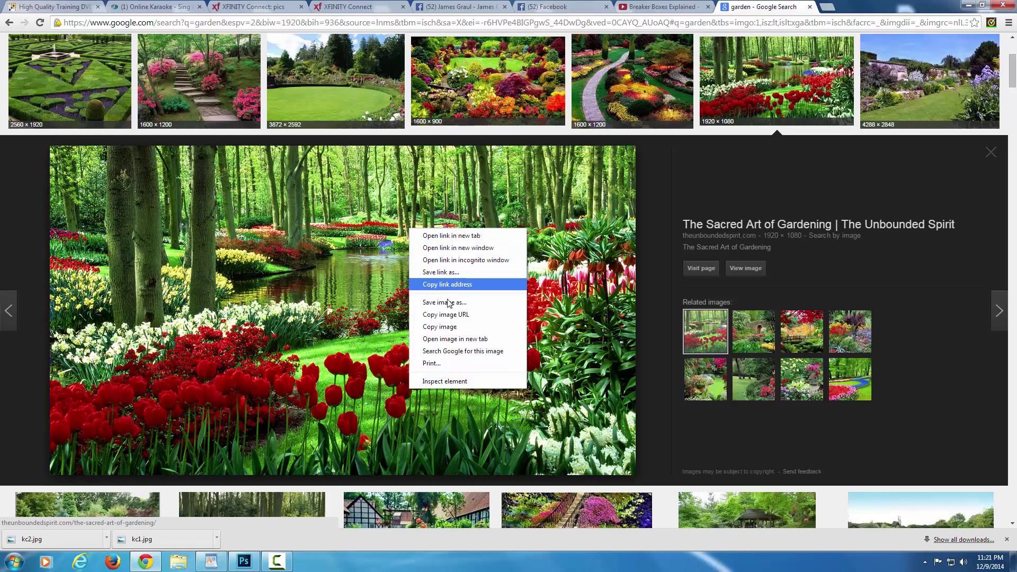
click(443, 327)
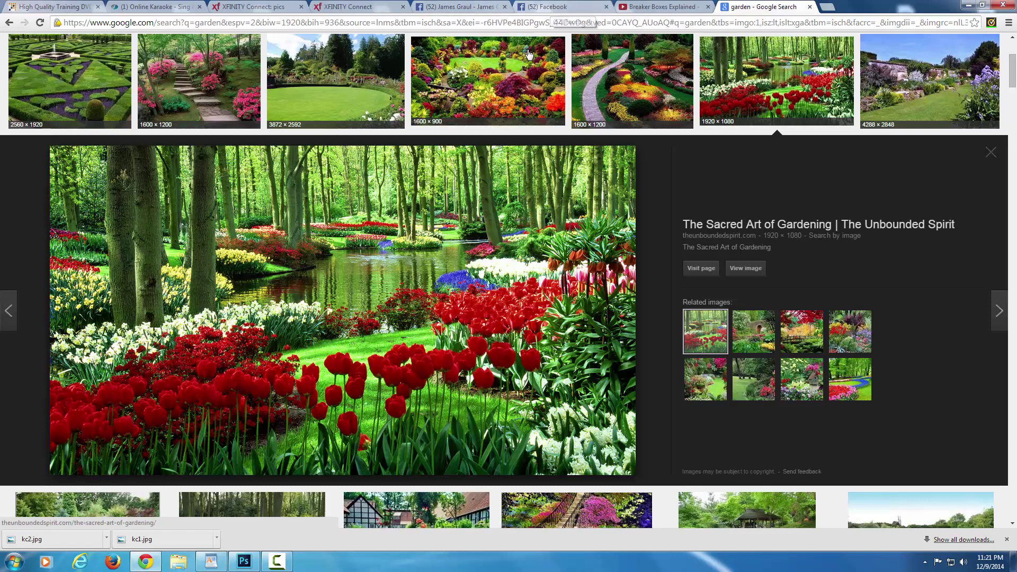
Step: Return to Photoshop, add a new layer directly above Background in Untitled-1, and paste the garden picture into it
click(243, 562)
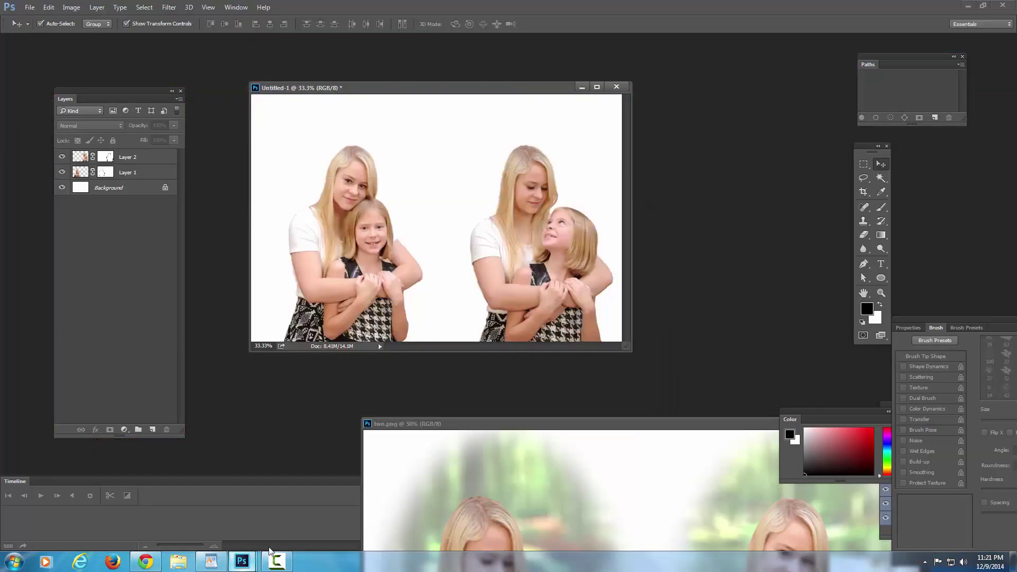
click(153, 432)
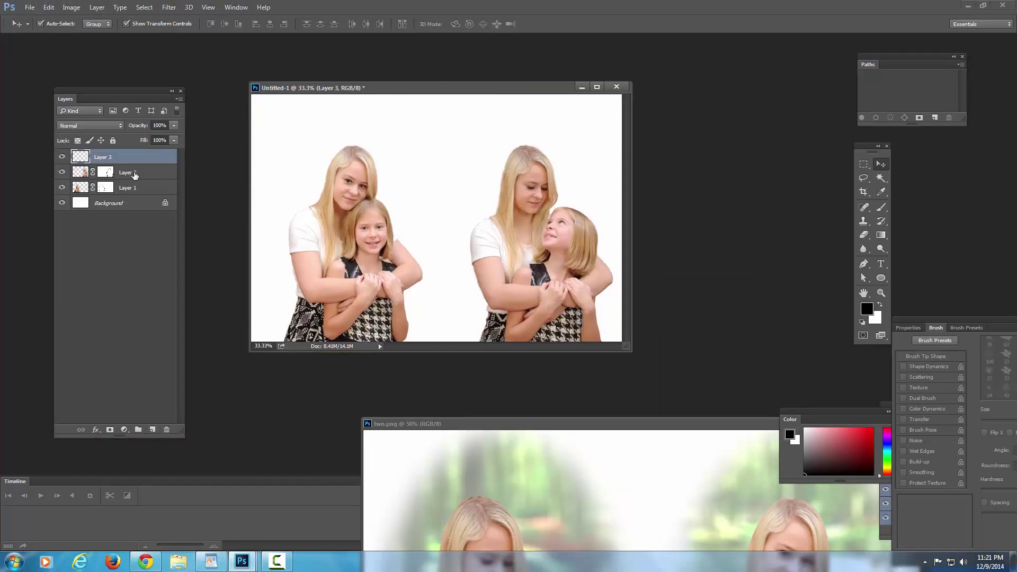
drag(134, 171, 130, 195)
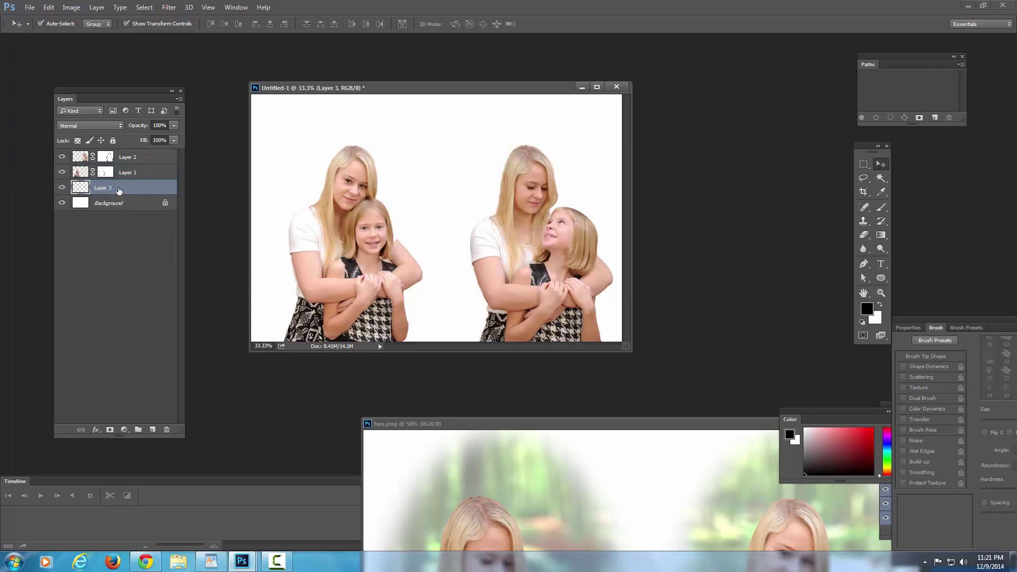
key(ctrl+v)
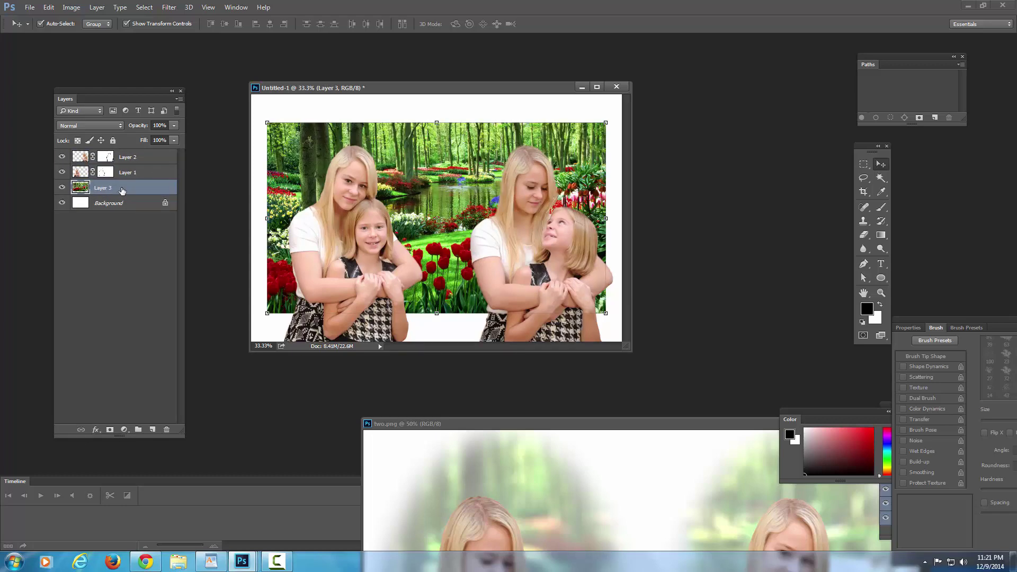
Step: Maximize Untitled-1 and scale the garden picture on Layer 3 proportionally until it covers the whole canvas, showing the document in full-screen mode
click(596, 87)
drag(507, 263, 490, 234)
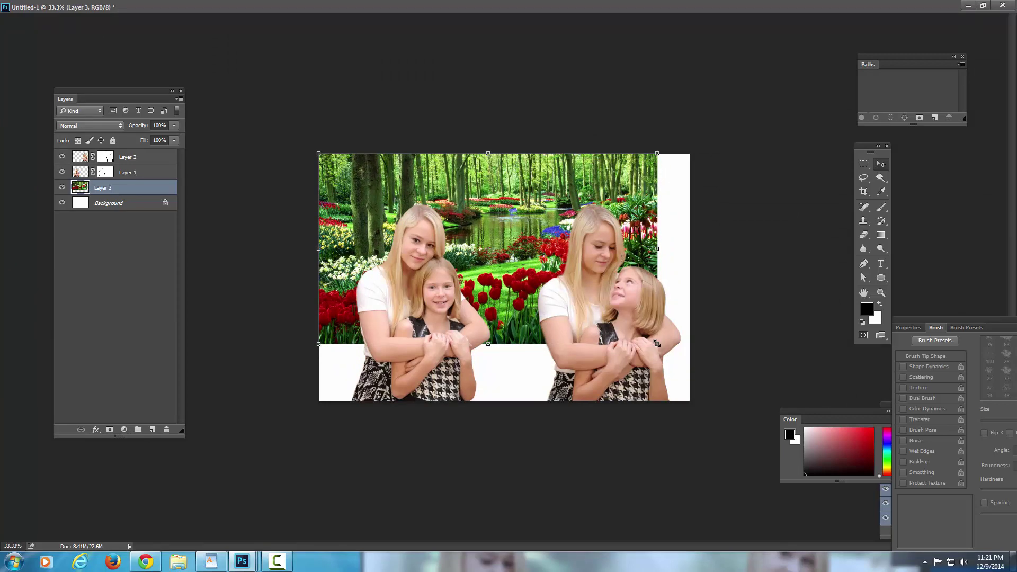
key(ctrl+t)
drag(666, 355, 730, 444)
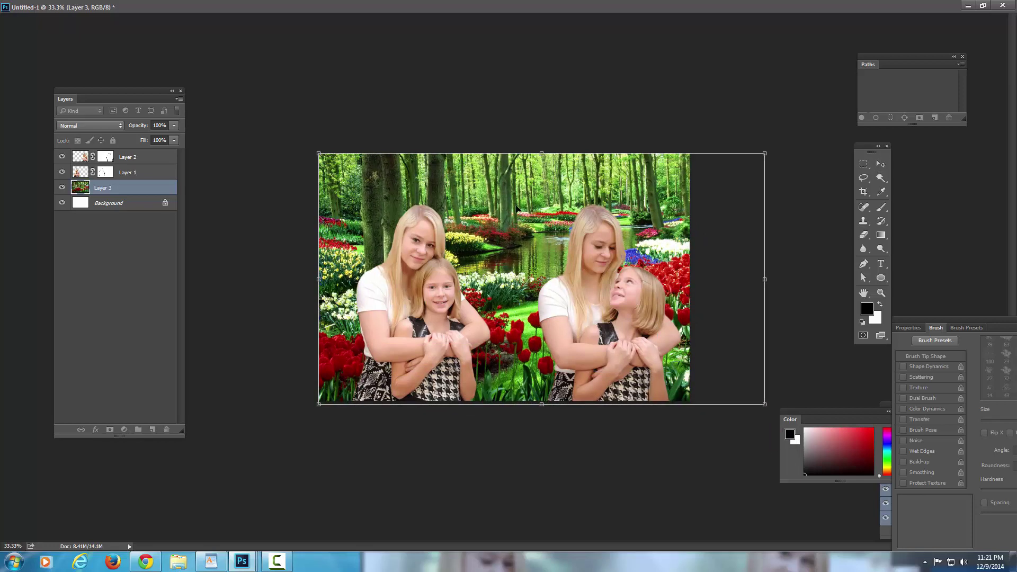
drag(317, 153, 314, 151)
key(Return)
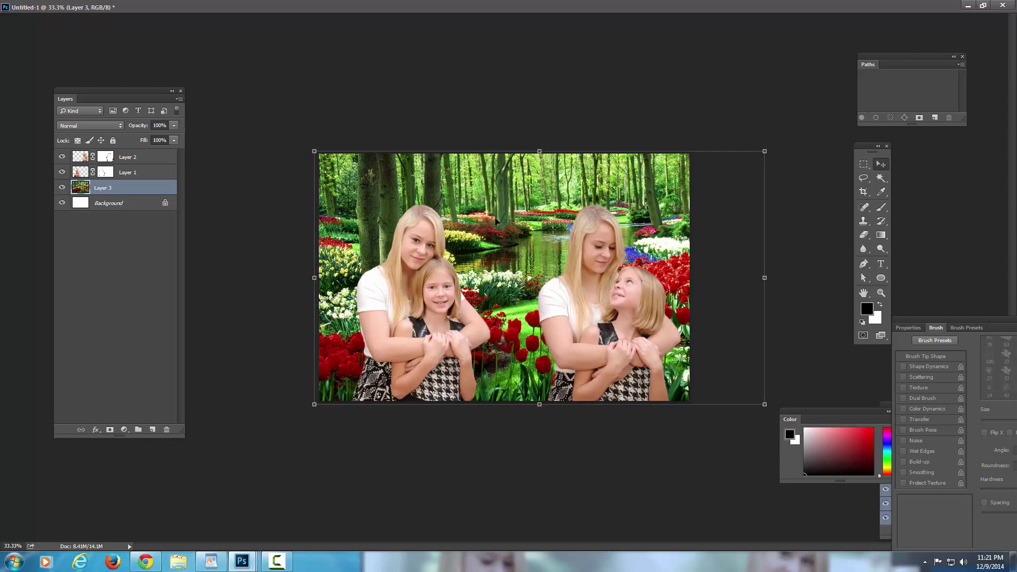
drag(496, 221, 498, 220)
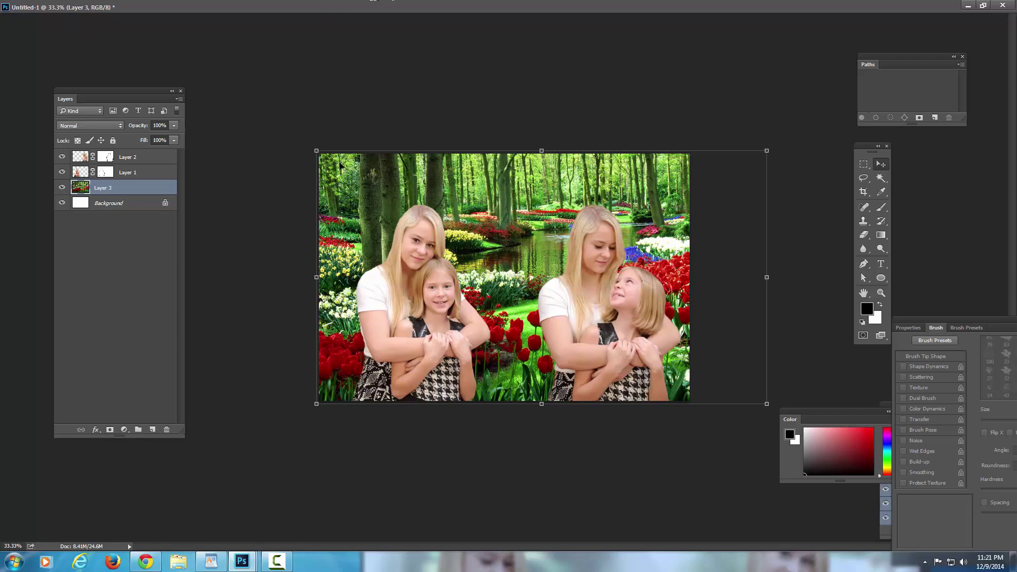
key(f)
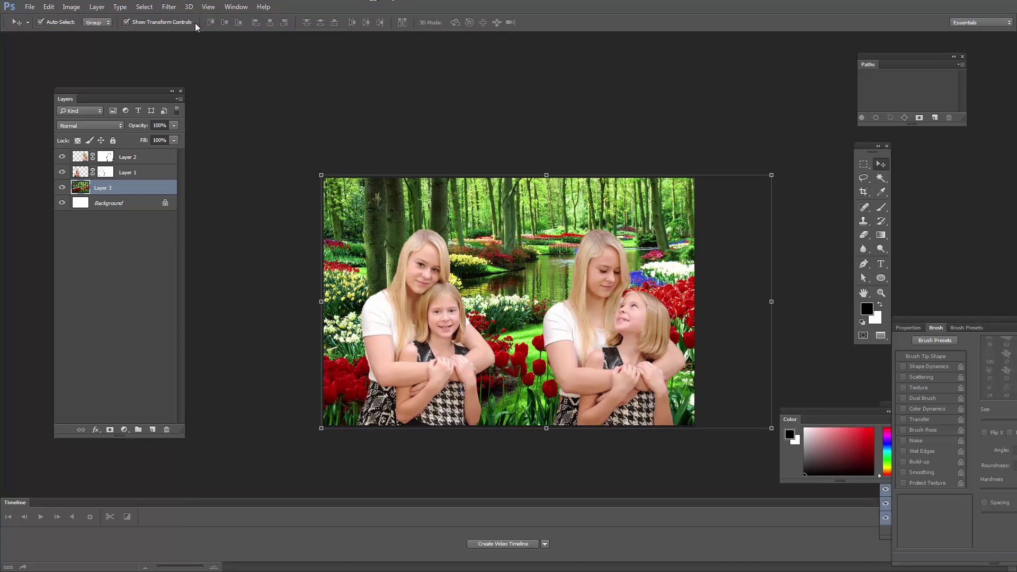
click(174, 7)
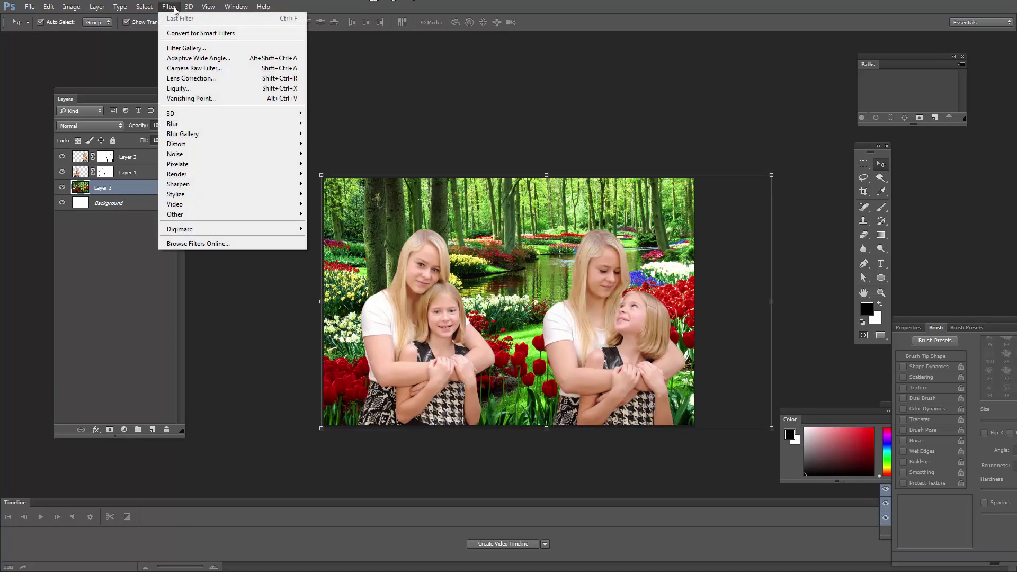
click(195, 49)
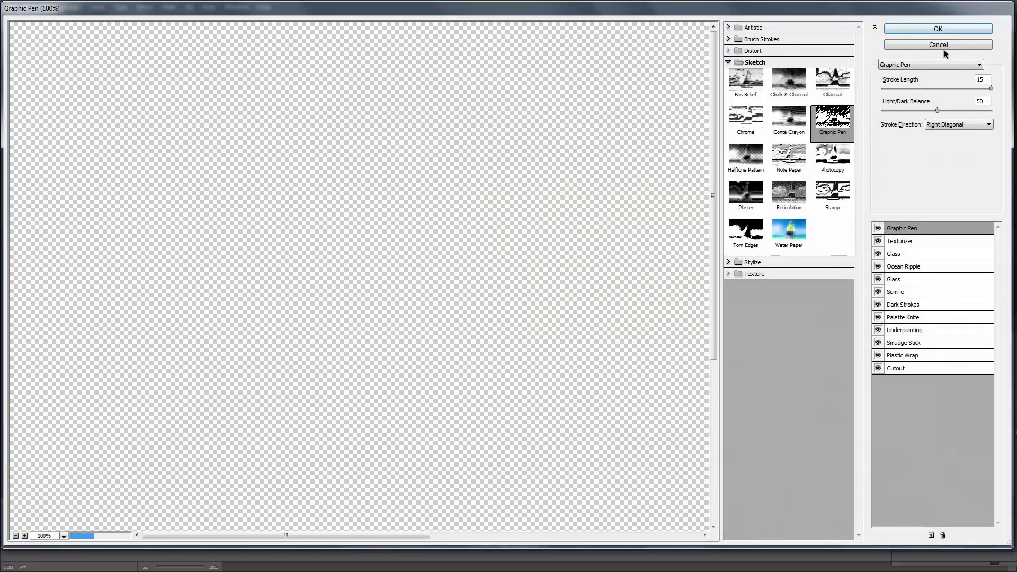
click(939, 44)
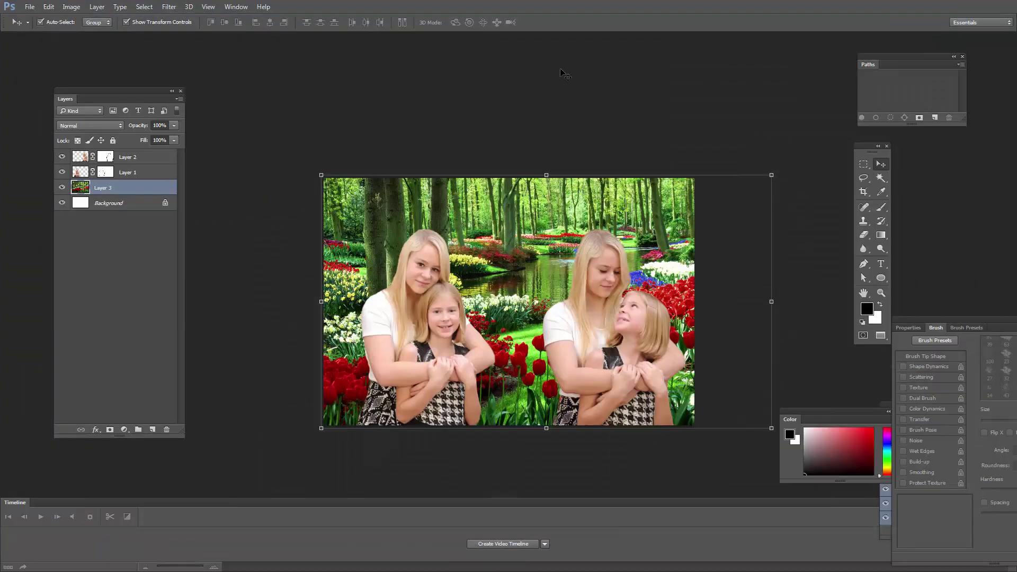
Step: Start a Field Blur on the garden layer and lower its blur amount to about 12 px
click(170, 7)
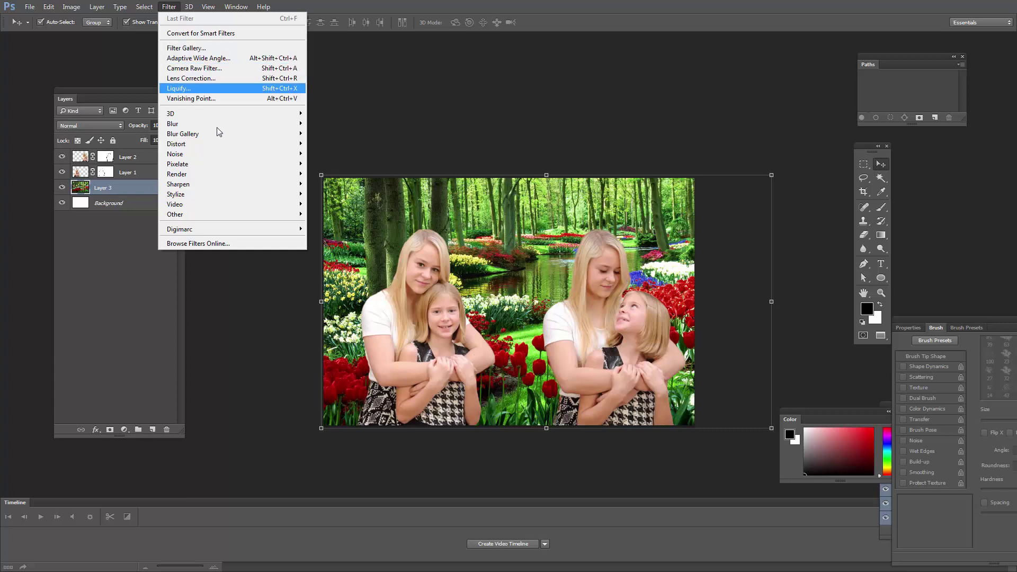
mouse_move(221, 124)
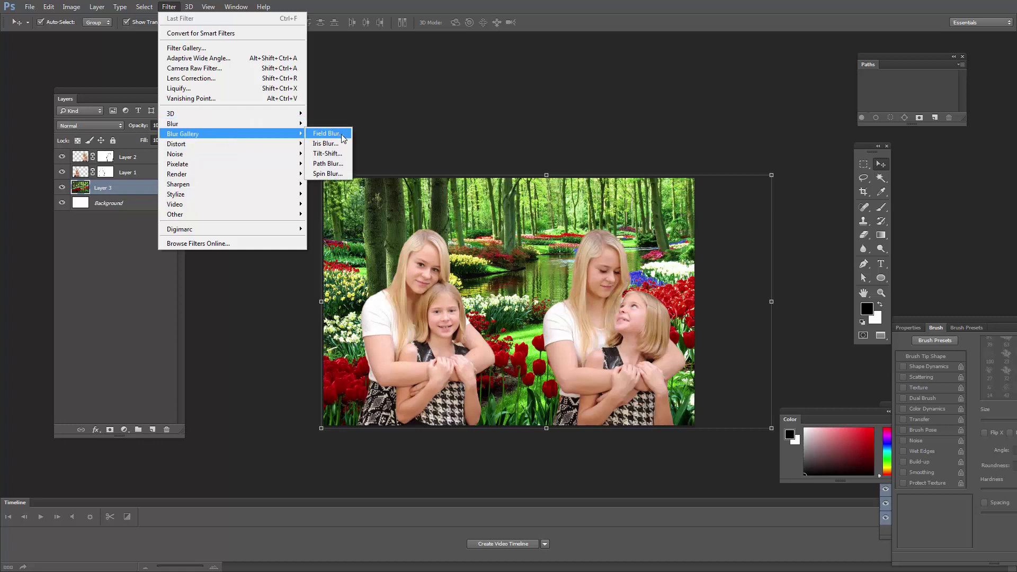
click(343, 139)
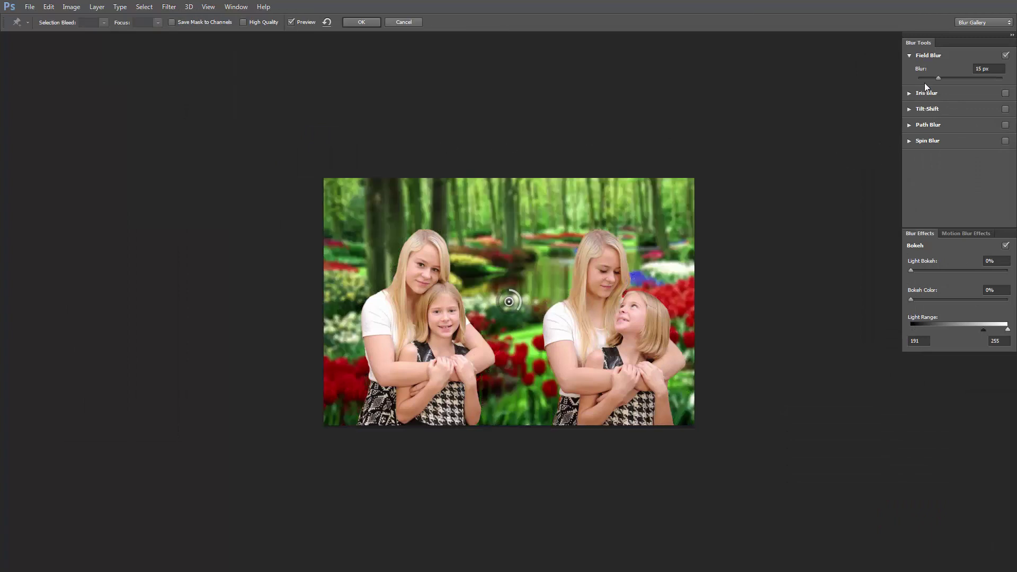
mouse_move(936, 78)
mouse_down()
mouse_move(914, 78)
mouse_move(936, 79)
mouse_up()
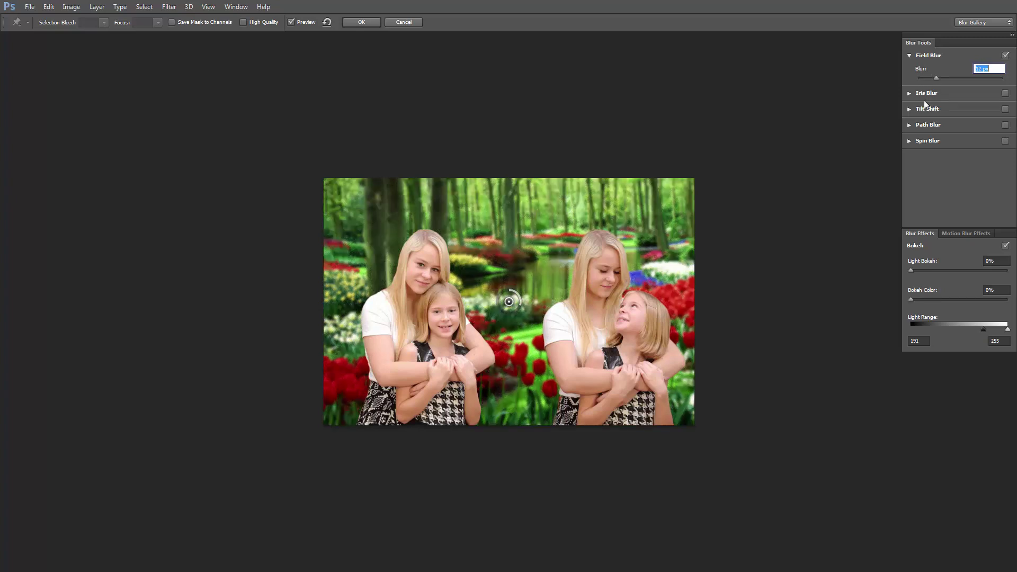
Step: Add an Iris Blur of about 23 px to the garden layer and reduce the Field Blur to 0 px
click(910, 92)
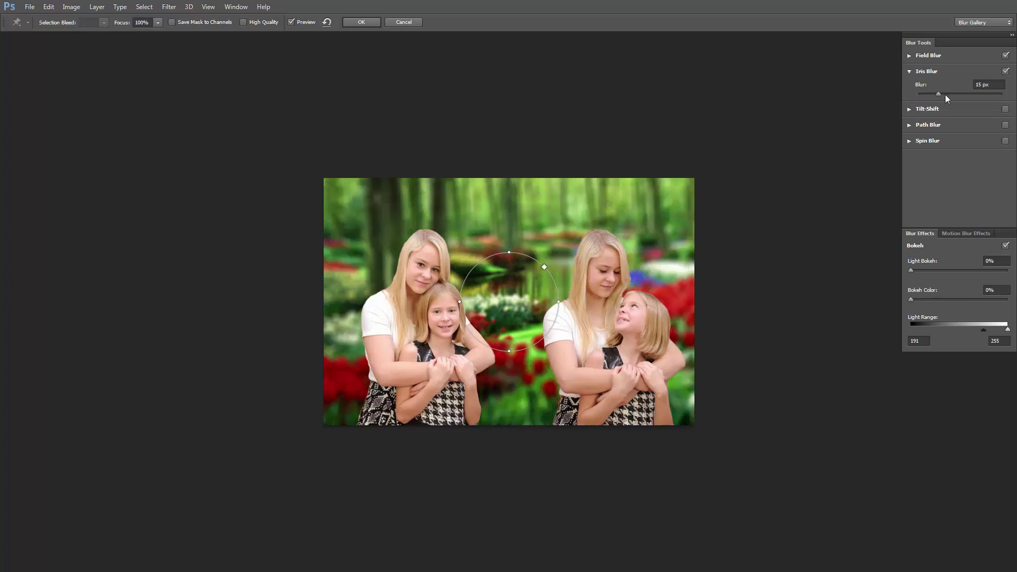
mouse_move(938, 93)
mouse_down()
mouse_move(968, 94)
mouse_move(946, 96)
mouse_up()
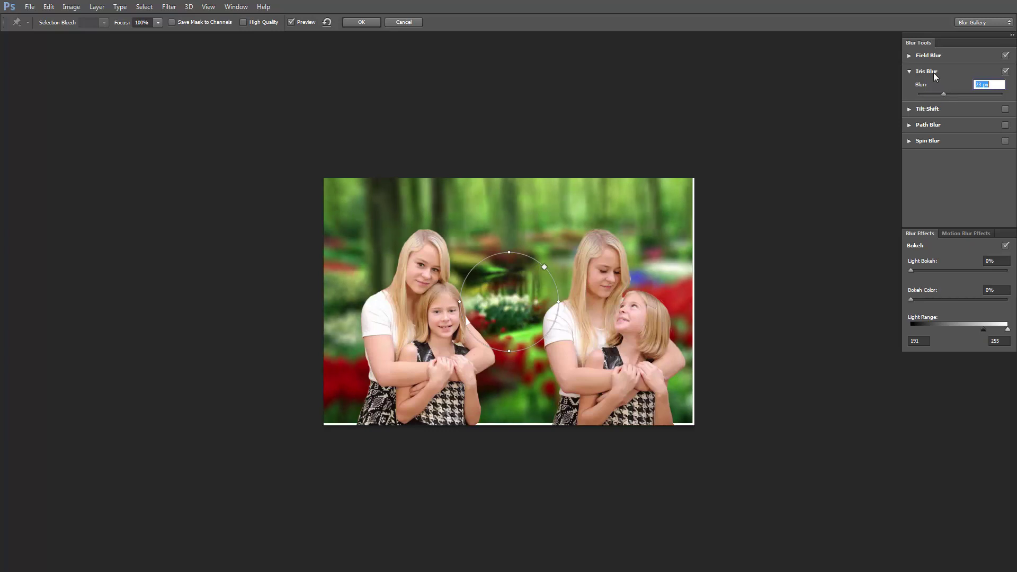
click(909, 55)
drag(935, 78, 908, 78)
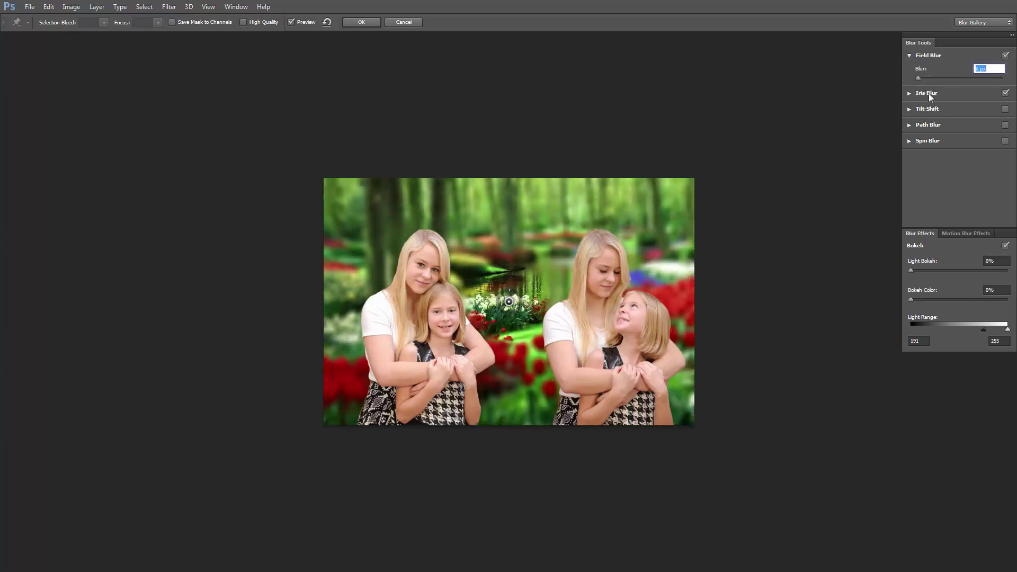
Step: Try a stronger Iris Blur on the garden layer, and bring its amount down to 2 px
click(909, 93)
mouse_move(943, 93)
mouse_down()
mouse_move(956, 93)
mouse_move(933, 95)
mouse_move(959, 99)
mouse_up()
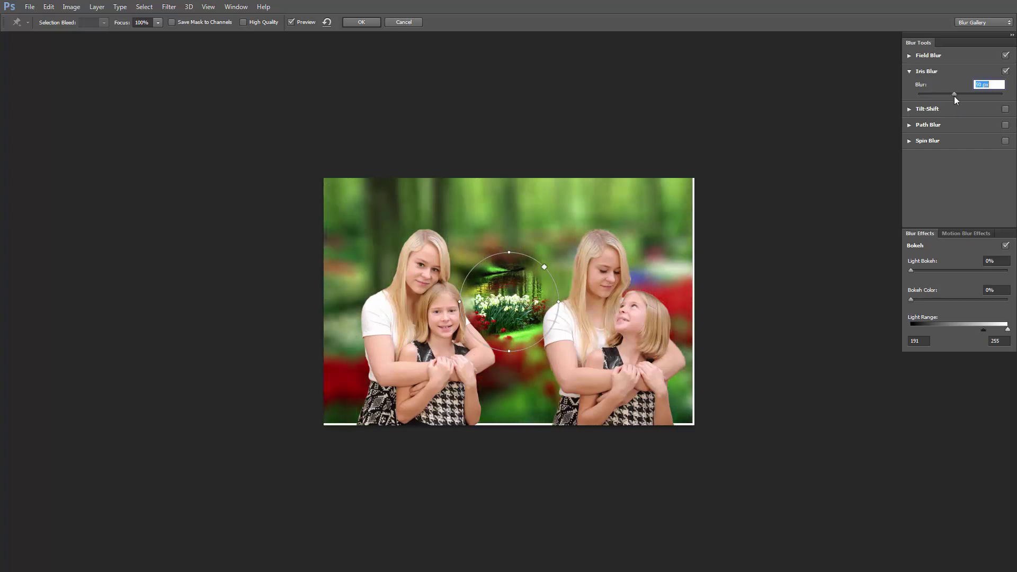
drag(955, 98, 956, 98)
drag(938, 100, 919, 99)
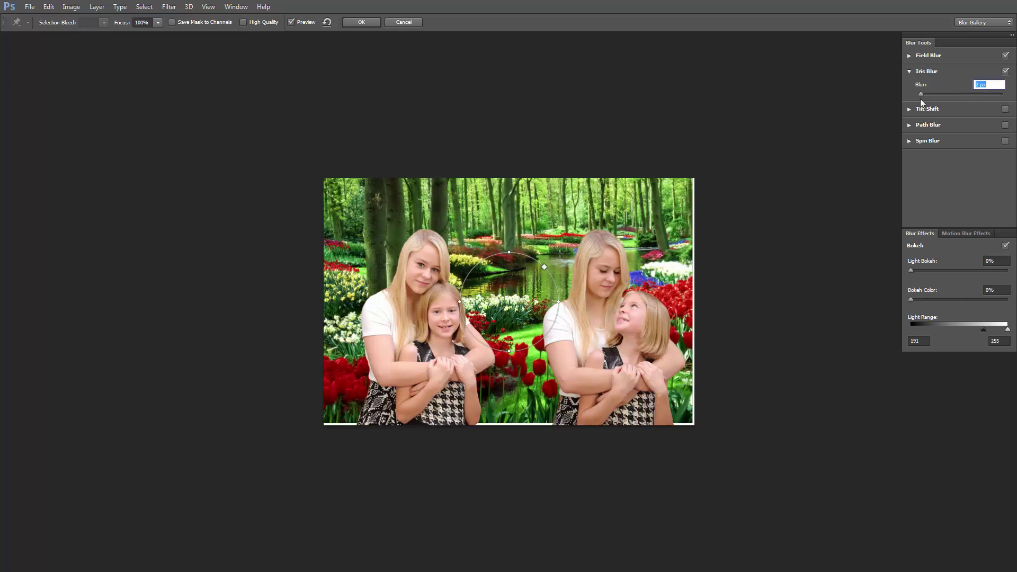
Step: Raise the Field Blur on the garden layer and settle it at 25 px
click(908, 71)
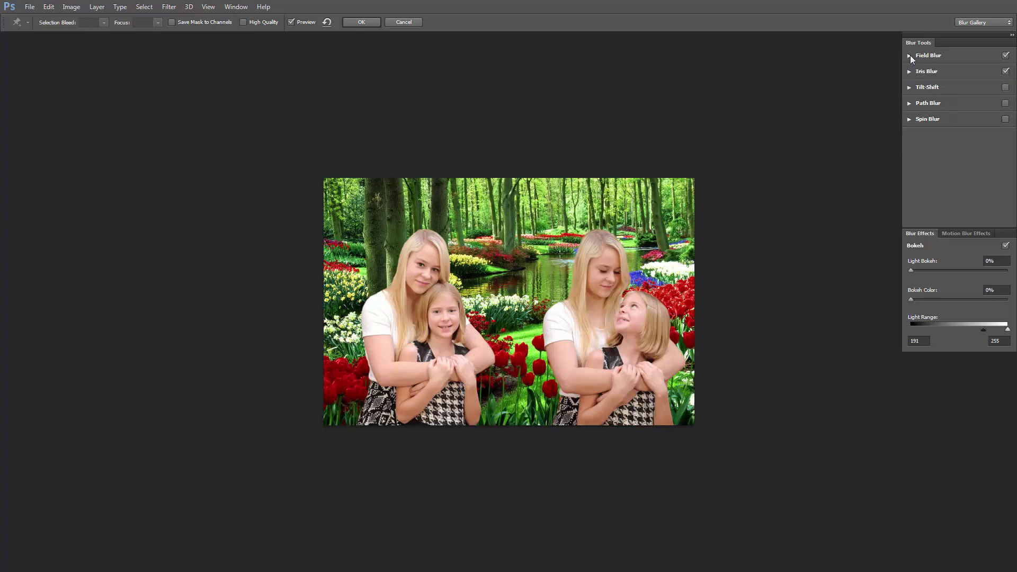
click(909, 55)
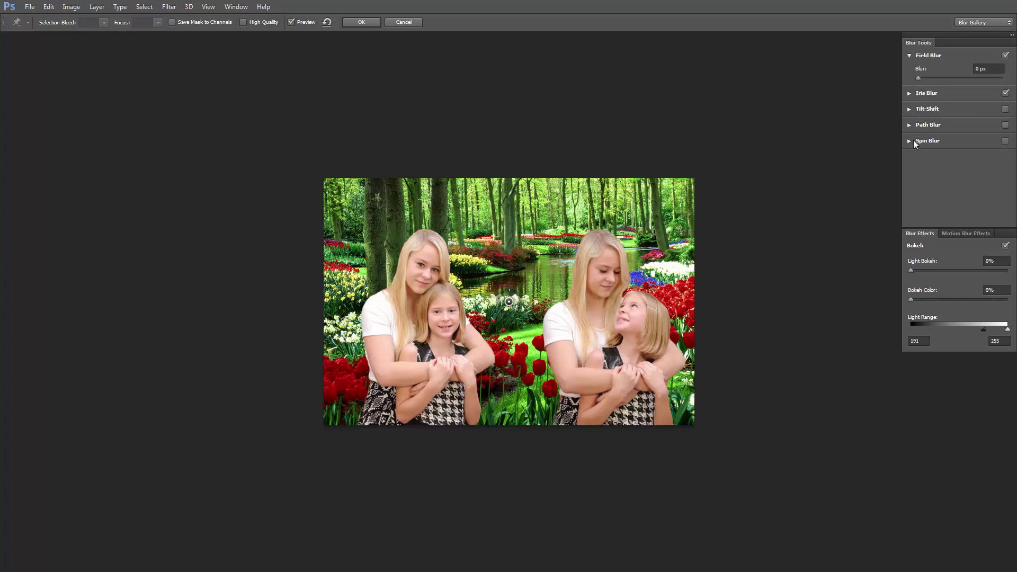
drag(918, 77, 950, 87)
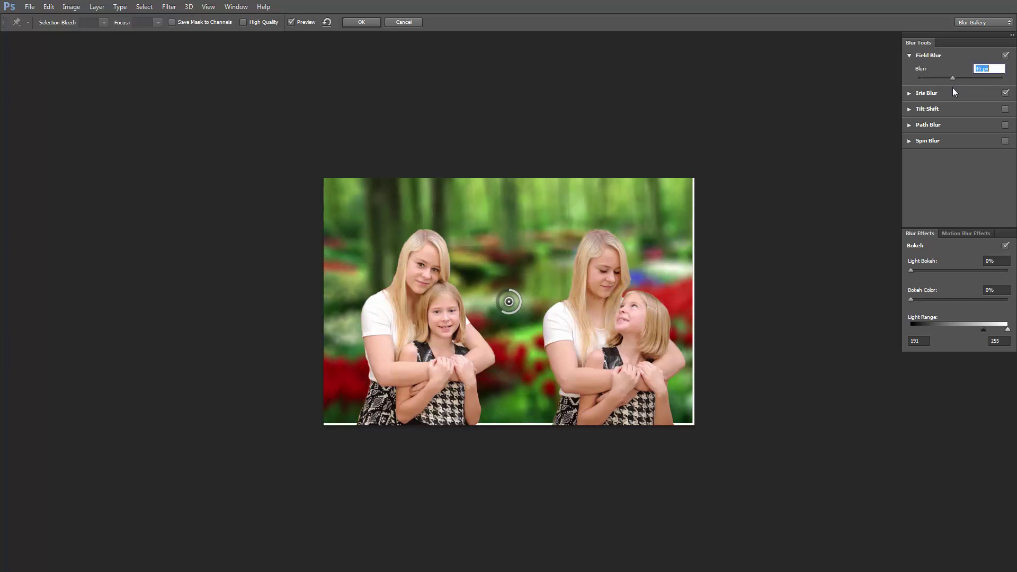
drag(952, 87, 944, 88)
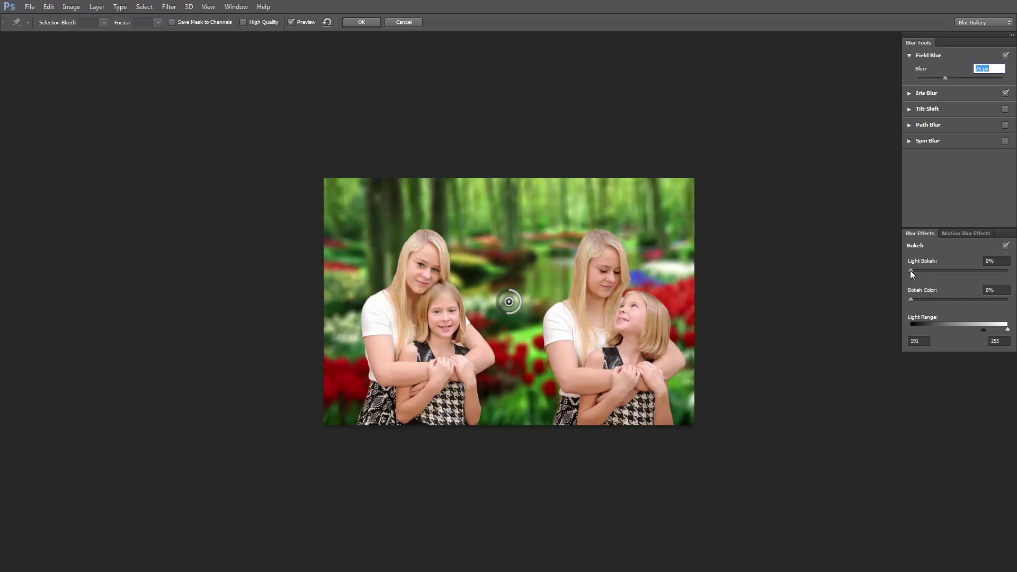
Step: Set Light Bokeh to 22%, Bokeh Color to 64% and Light Range to 184–255, and apply the blur to the garden layer
drag(910, 270, 933, 300)
drag(998, 306, 964, 311)
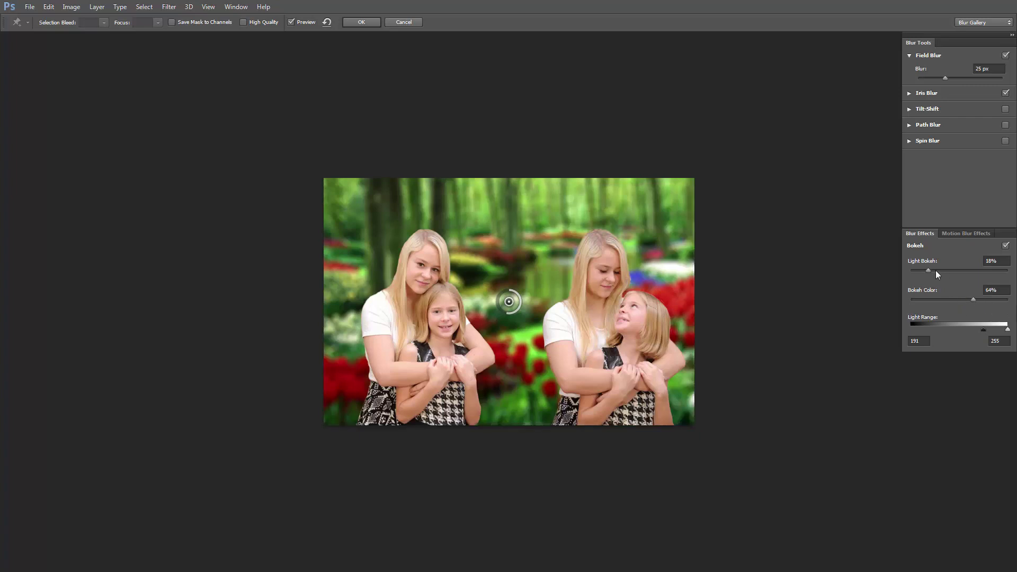
mouse_move(935, 270)
mouse_down()
mouse_move(956, 271)
mouse_move(935, 275)
mouse_up()
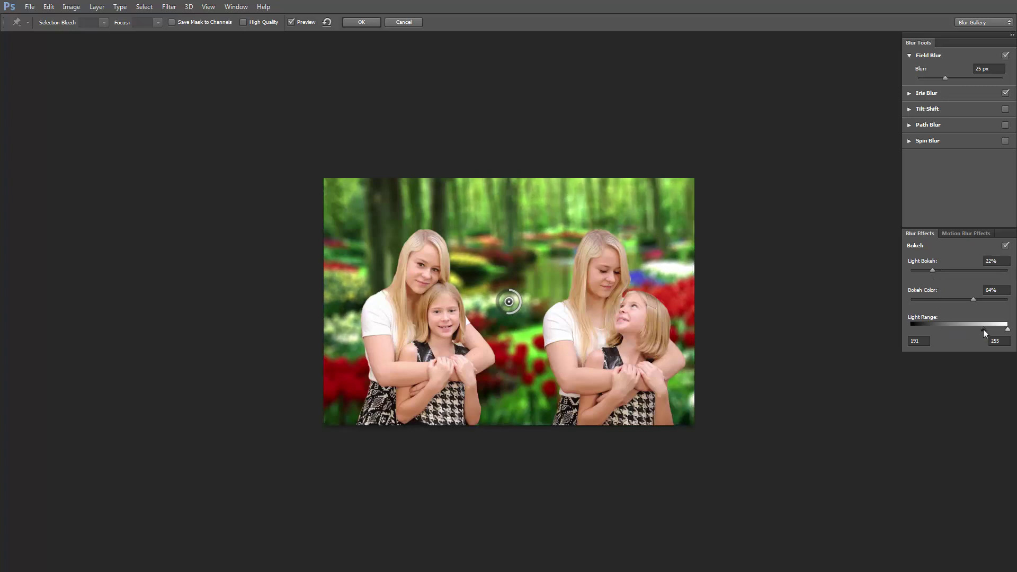
mouse_move(983, 329)
mouse_down()
mouse_move(961, 331)
mouse_move(996, 329)
mouse_up()
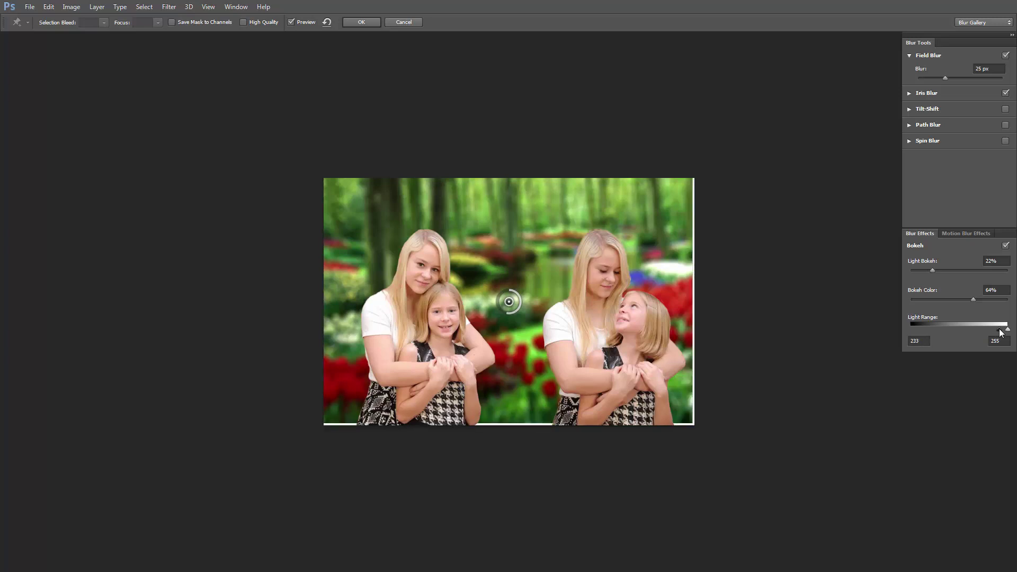
drag(999, 332, 980, 331)
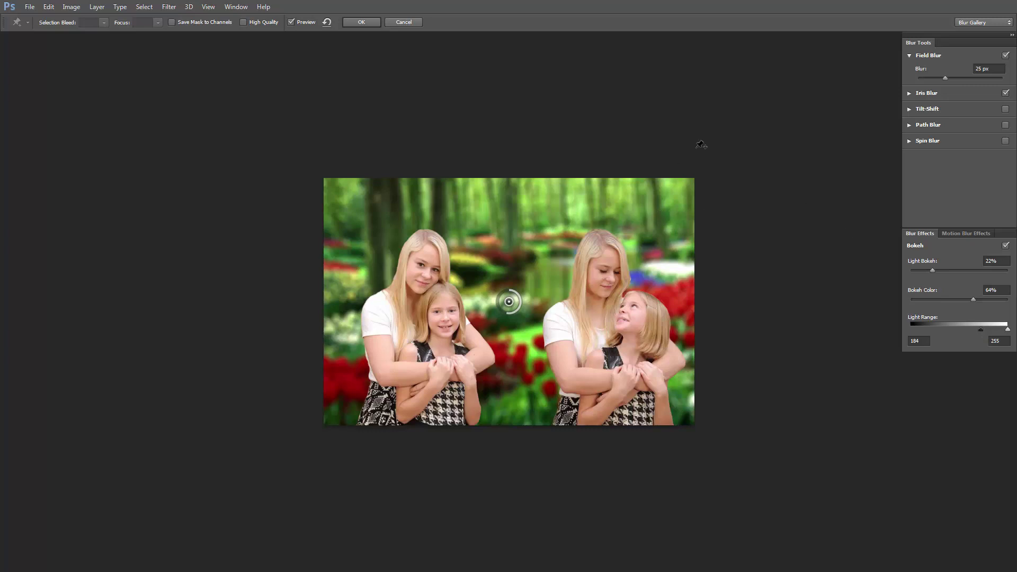
click(362, 23)
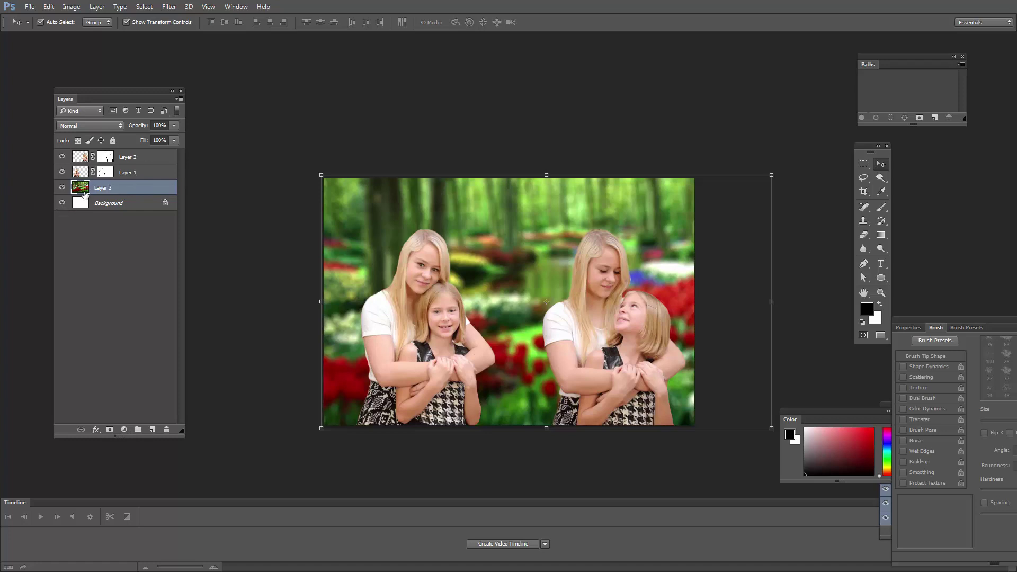
Step: Lower the opacity of the blurred garden layer to 52% and deselect the layer
click(174, 125)
mouse_move(147, 136)
mouse_down()
mouse_move(137, 139)
mouse_move(160, 141)
mouse_move(148, 145)
mouse_up()
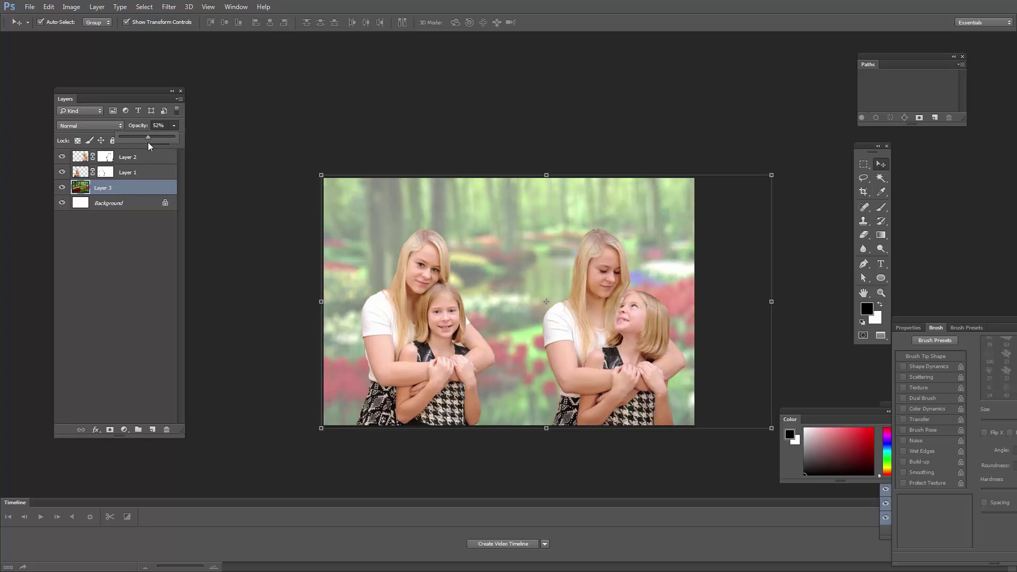
click(244, 149)
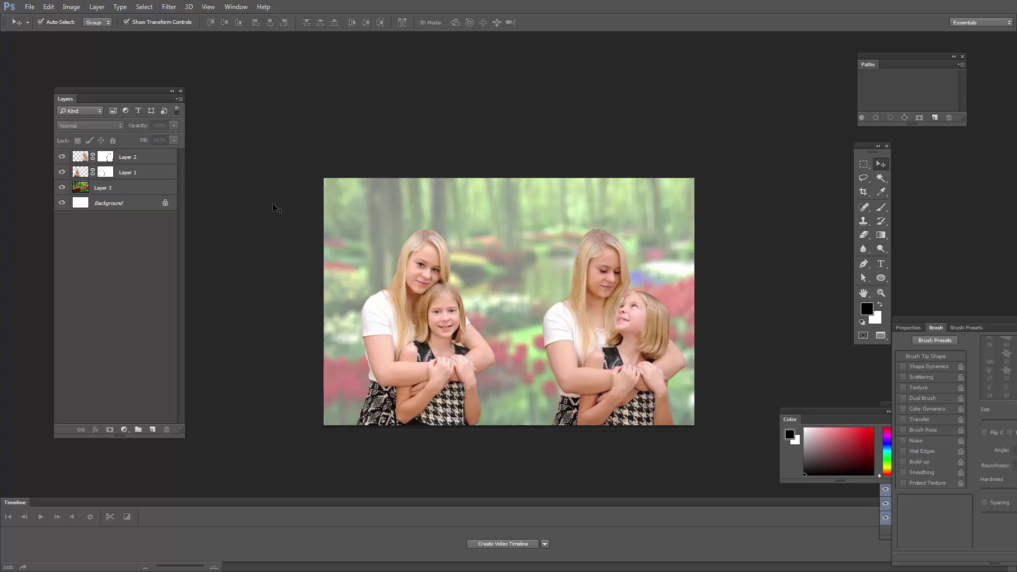
Step: Add a new layer above Layer 2 and set up the Ellipse Tool in Pixels mode with white as the foreground colour
click(145, 159)
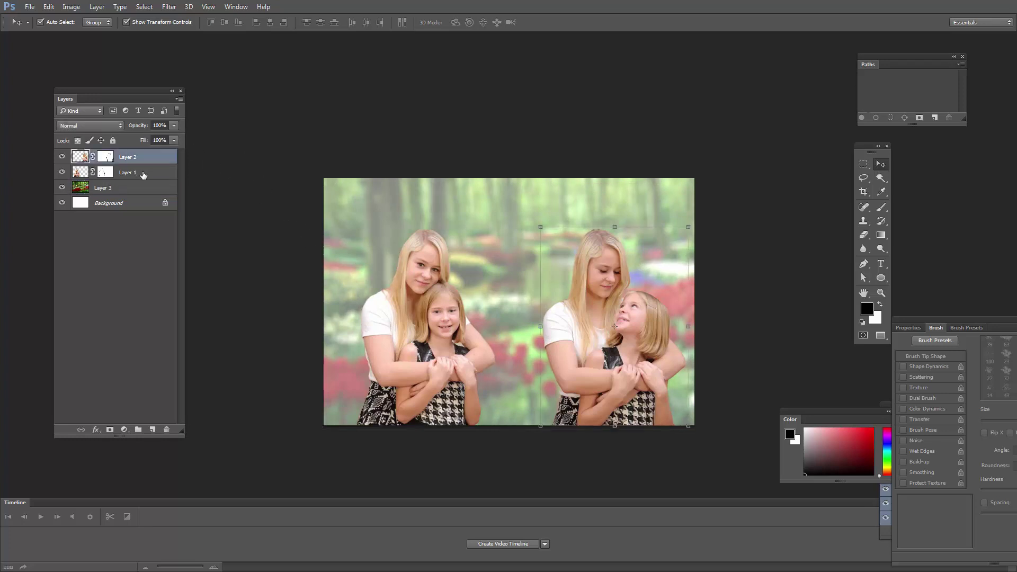
click(152, 429)
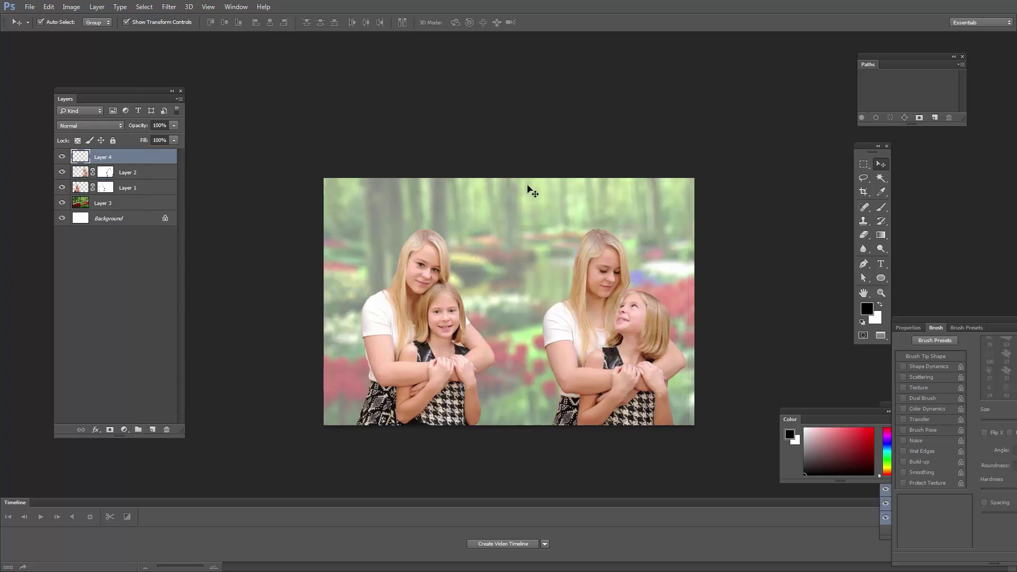
click(881, 278)
right_click(884, 275)
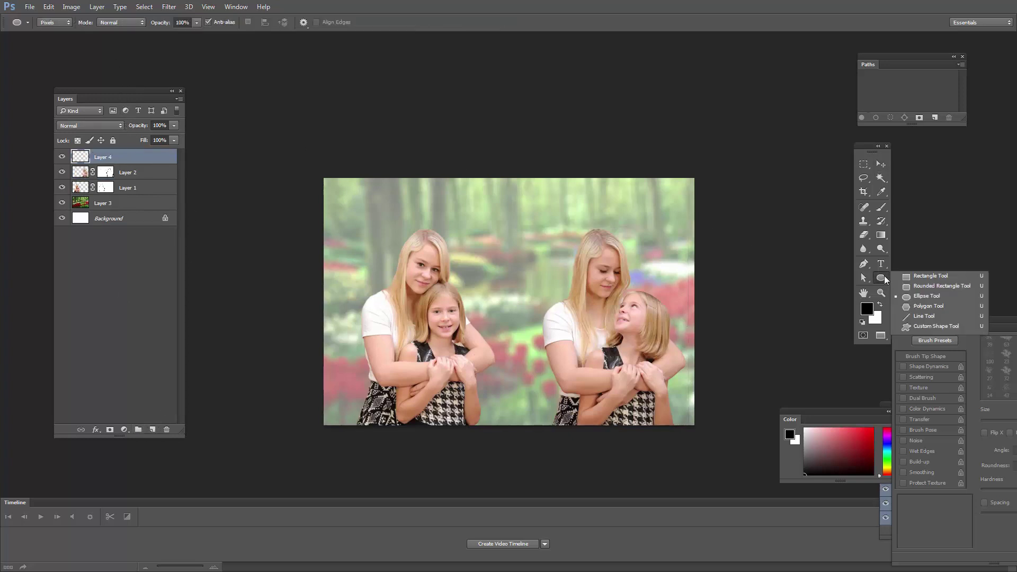
click(925, 295)
click(880, 305)
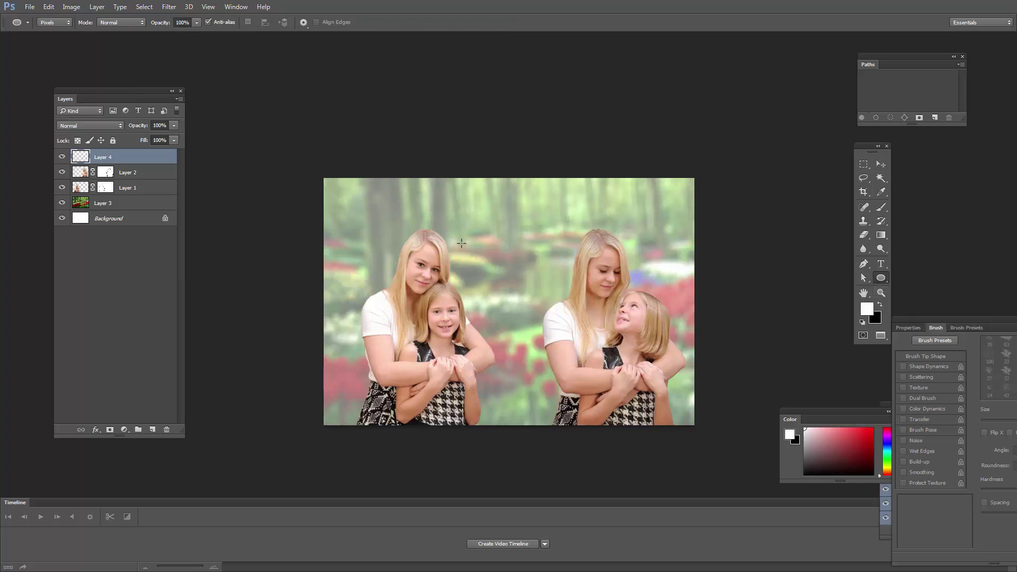
click(56, 22)
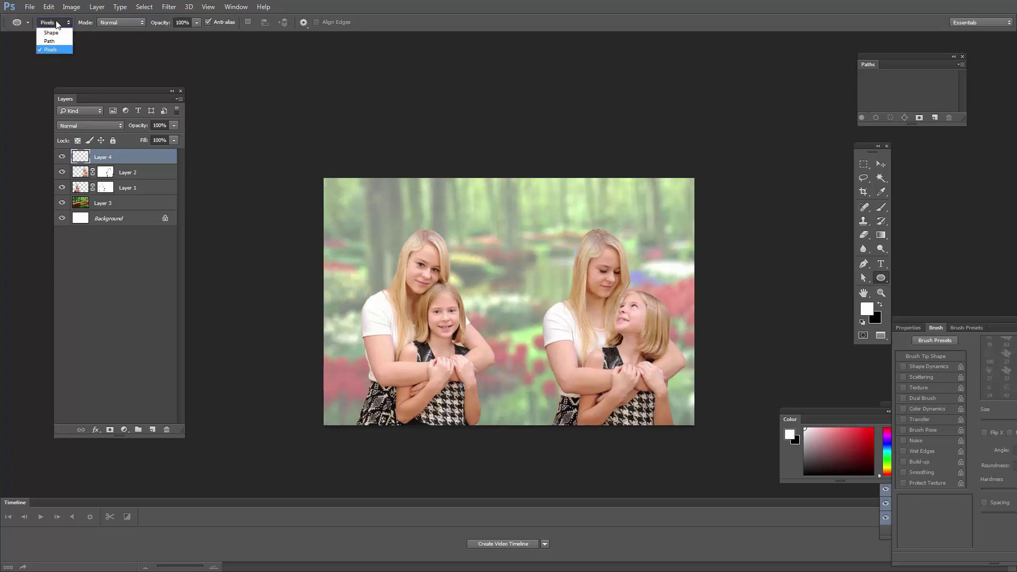
click(50, 48)
Step: Hide the new empty top layer and rename it "oval"
click(62, 157)
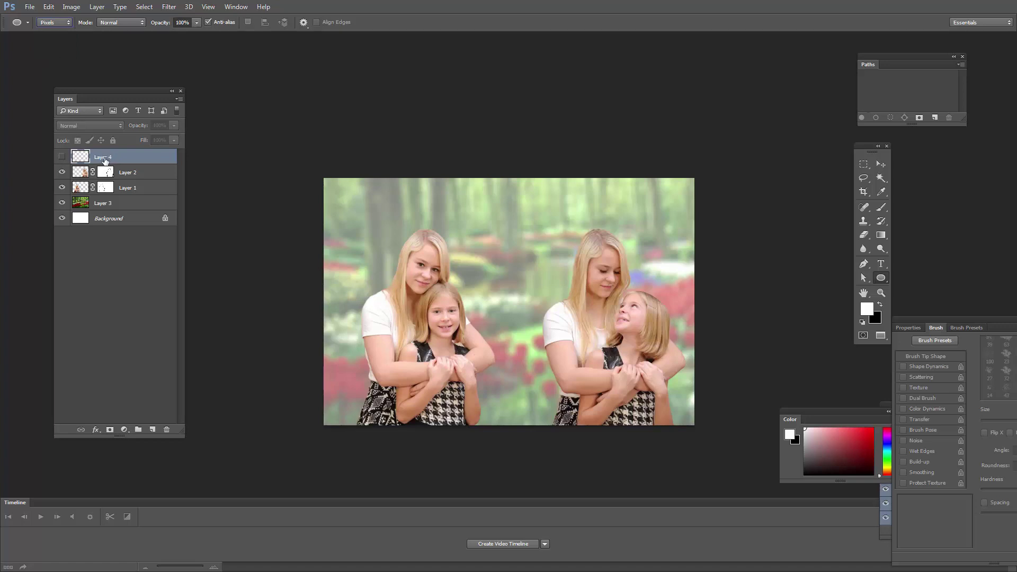
double_click(104, 157)
text(c)
text(val)
click(202, 180)
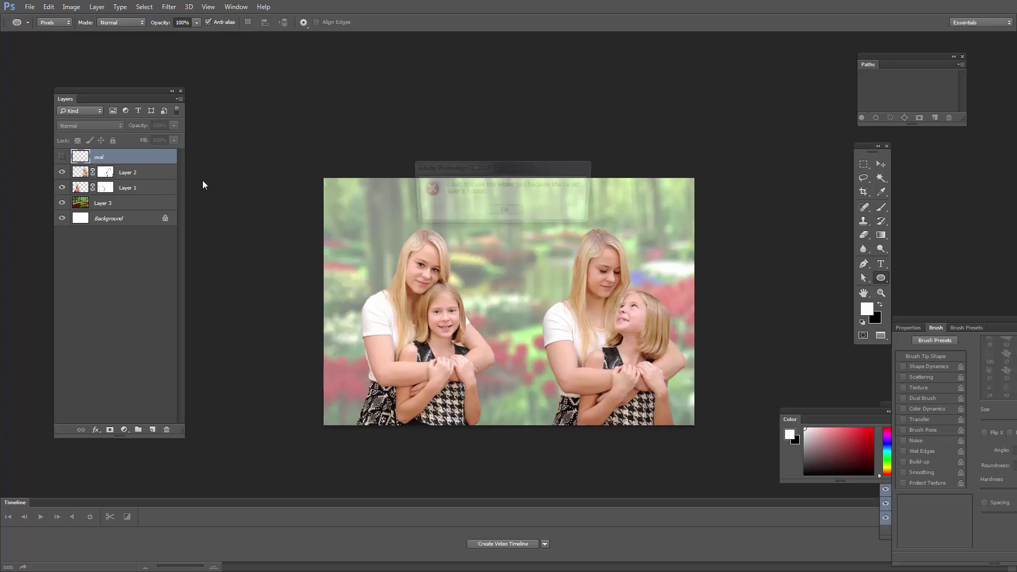
Step: Show the oval layer, draw a tall white ellipse over the pair on the left and shift it slightly up and left
click(504, 212)
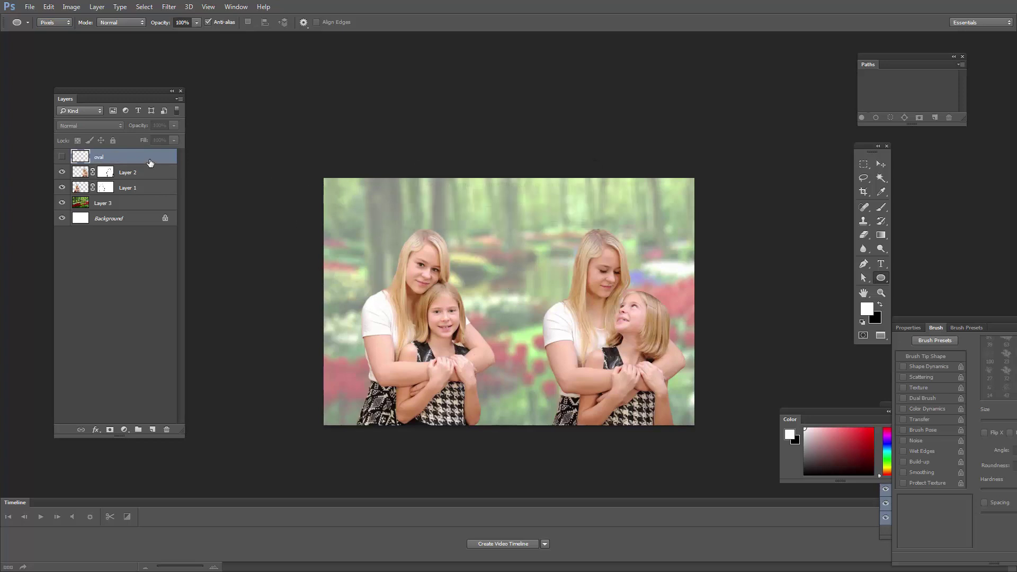
click(61, 156)
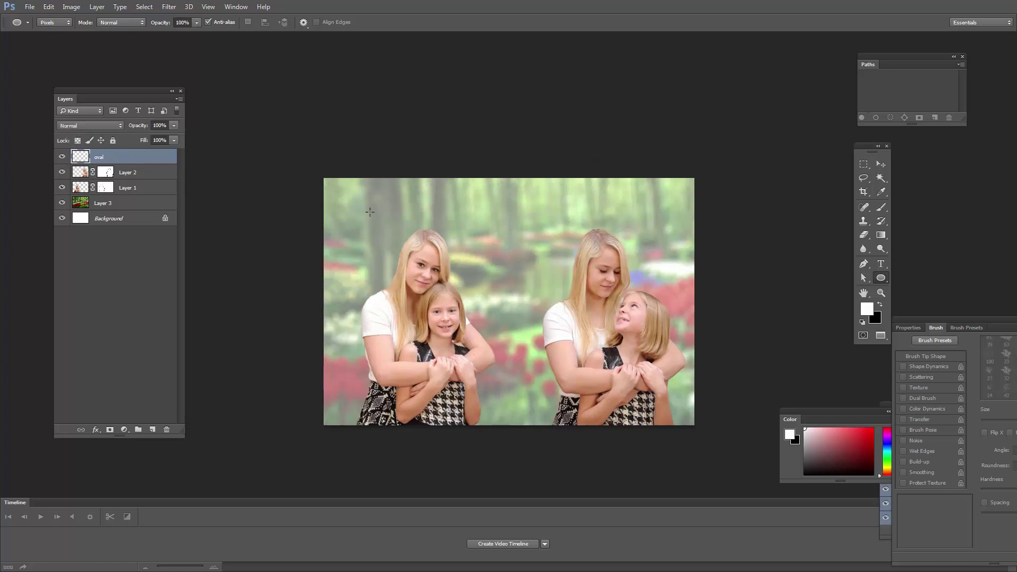
drag(367, 210, 523, 411)
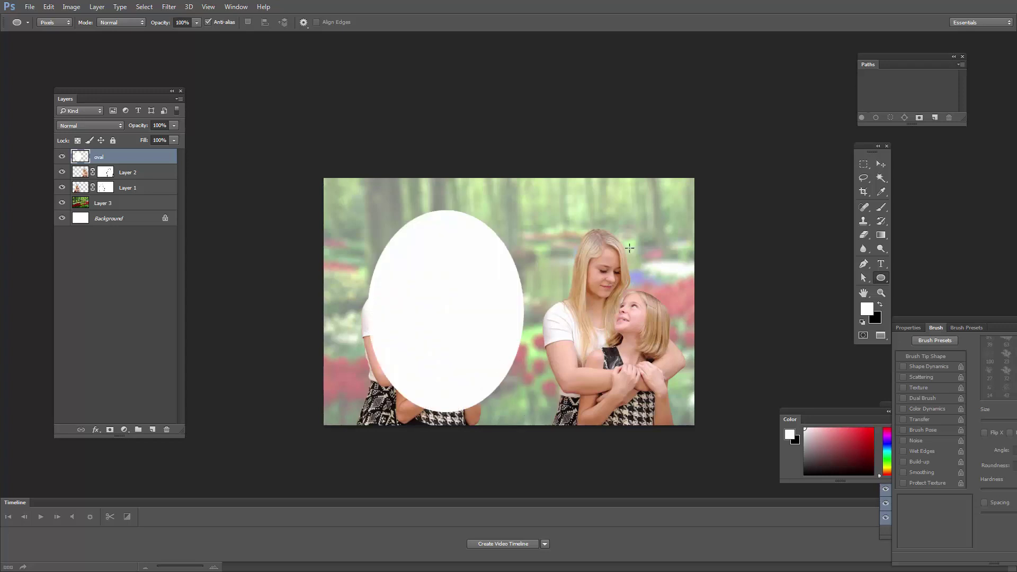
click(880, 164)
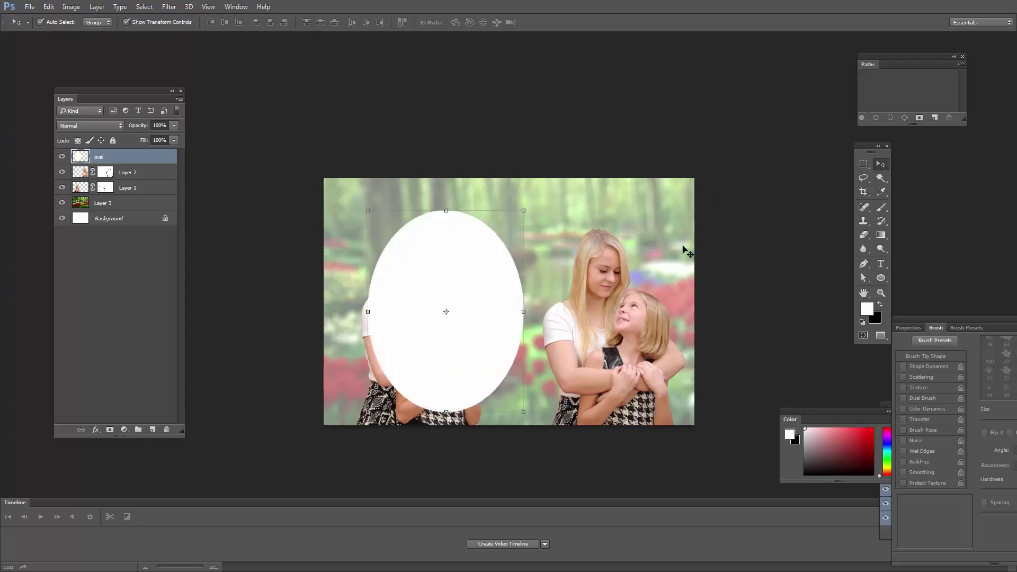
drag(474, 299, 461, 281)
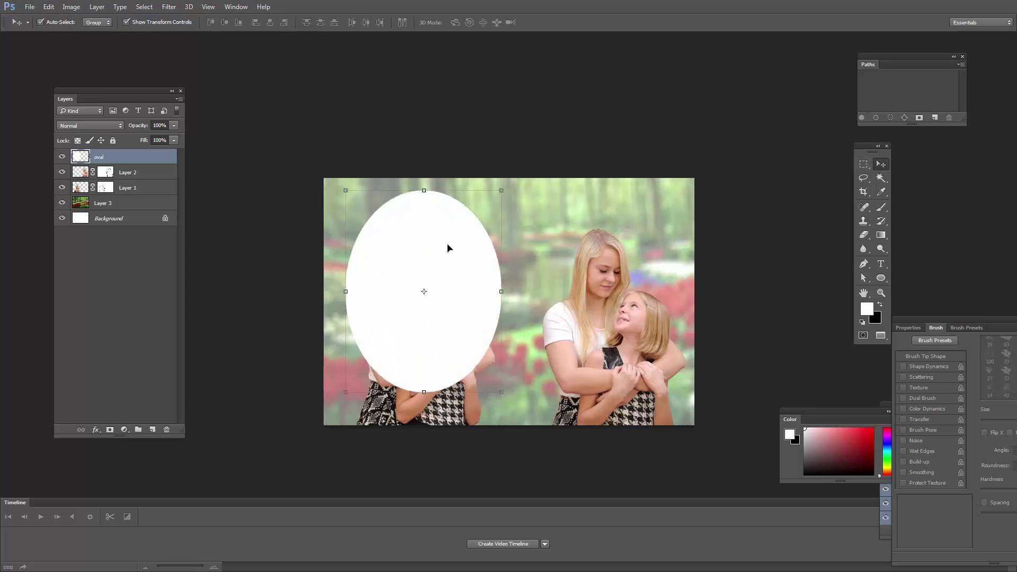
Step: Lower the oval layer's opacity to 68% and move the oval down over the left pair of figures
click(173, 140)
drag(159, 138, 156, 138)
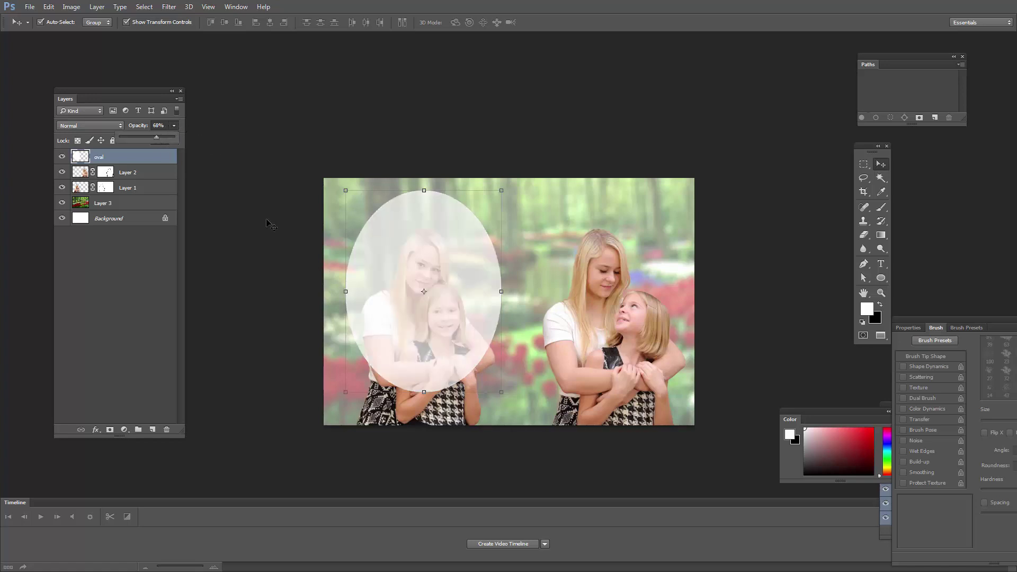
drag(388, 262, 389, 282)
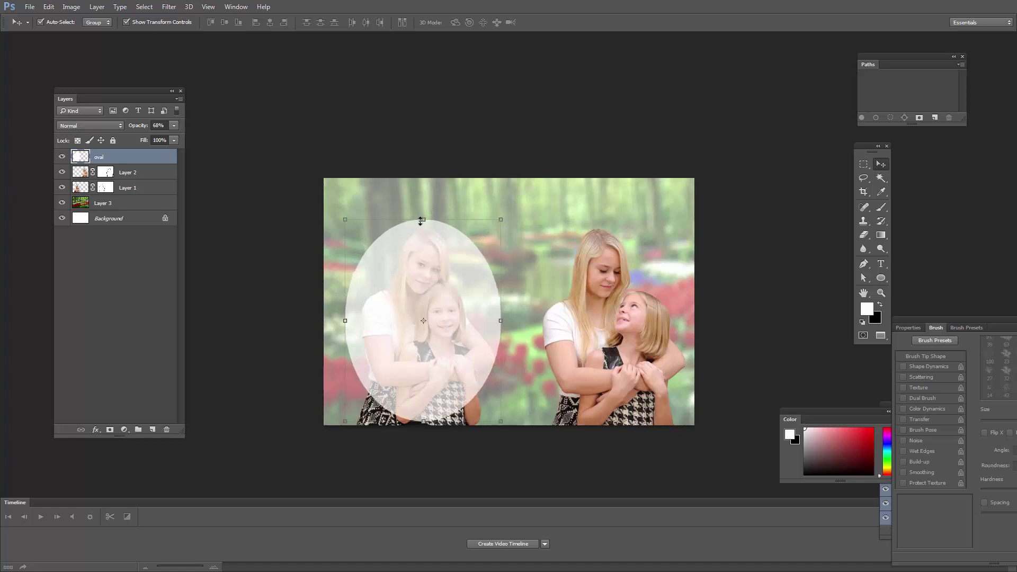
Step: Stretch the oval with Free Transform to about 105% width, framing the left pair and extending below the canvas edge
key(ctrl+t)
drag(423, 220, 423, 202)
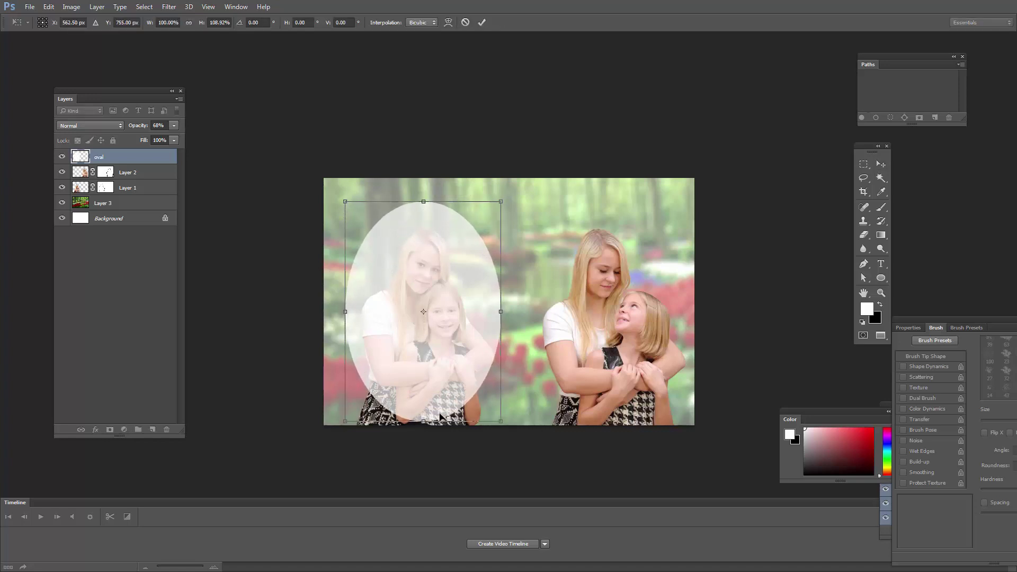
drag(423, 421, 423, 457)
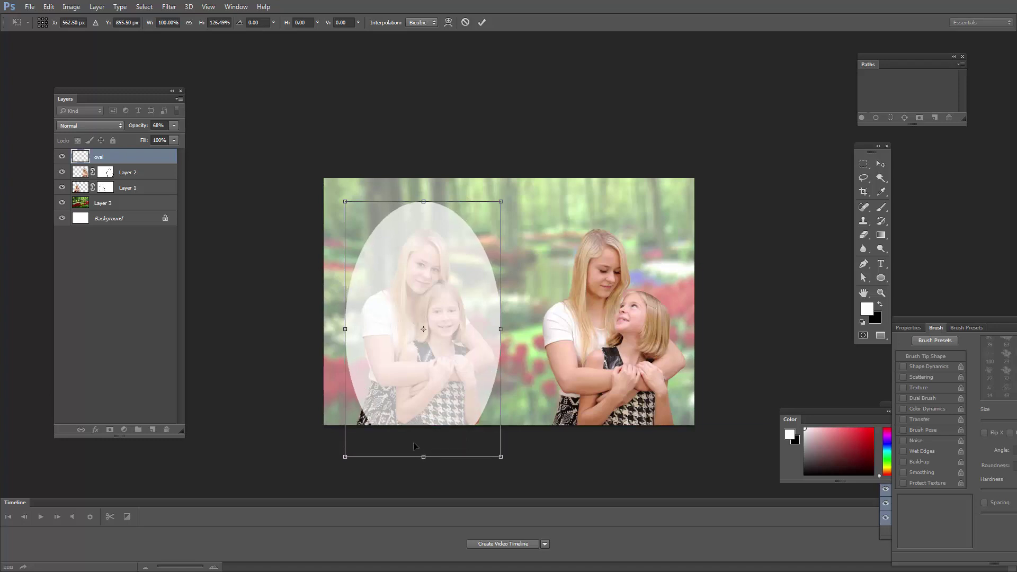
drag(345, 329, 346, 328)
drag(500, 329, 447, 330)
drag(424, 210, 423, 207)
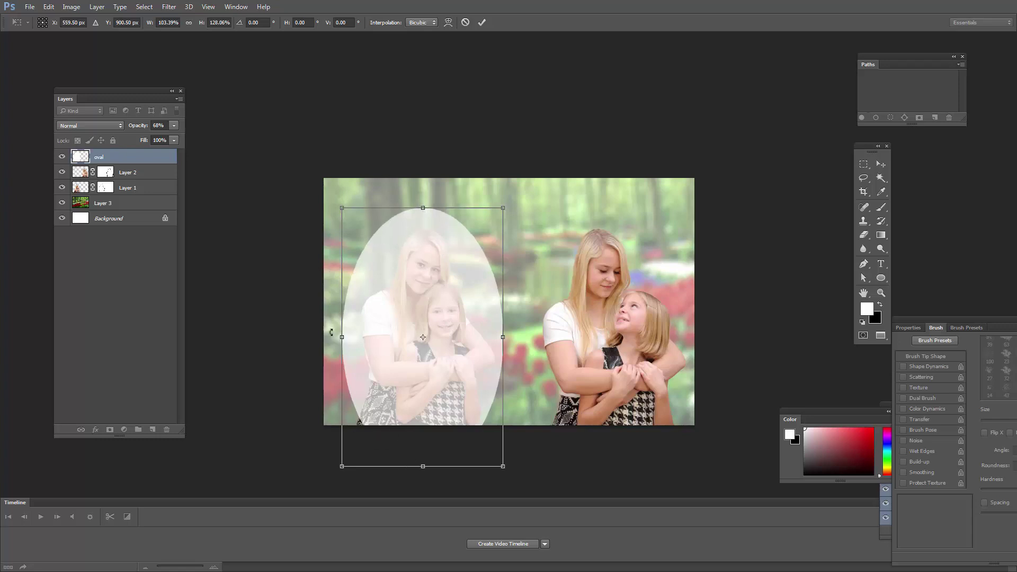
drag(341, 337, 391, 329)
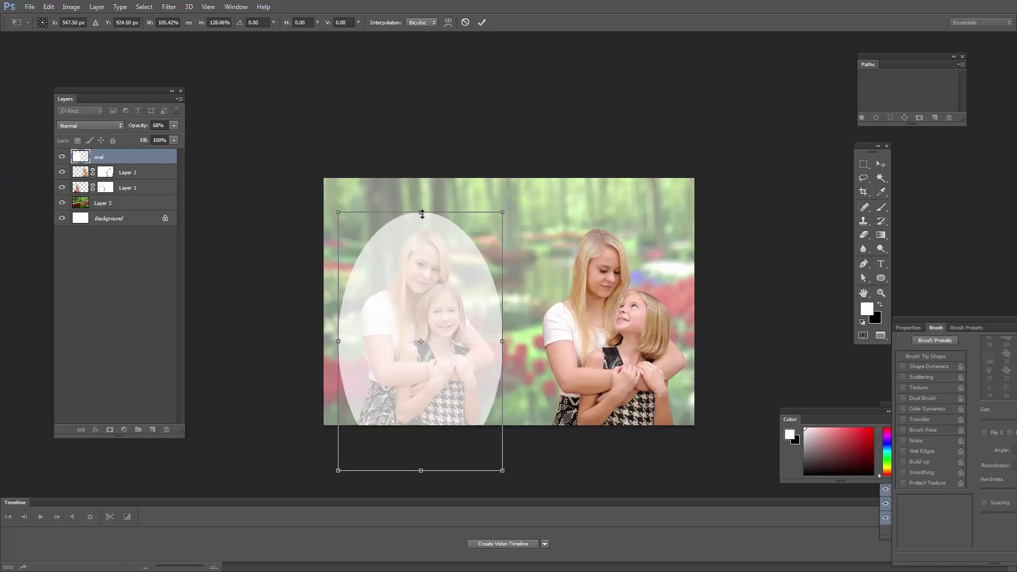
drag(422, 213, 422, 207)
key(Return)
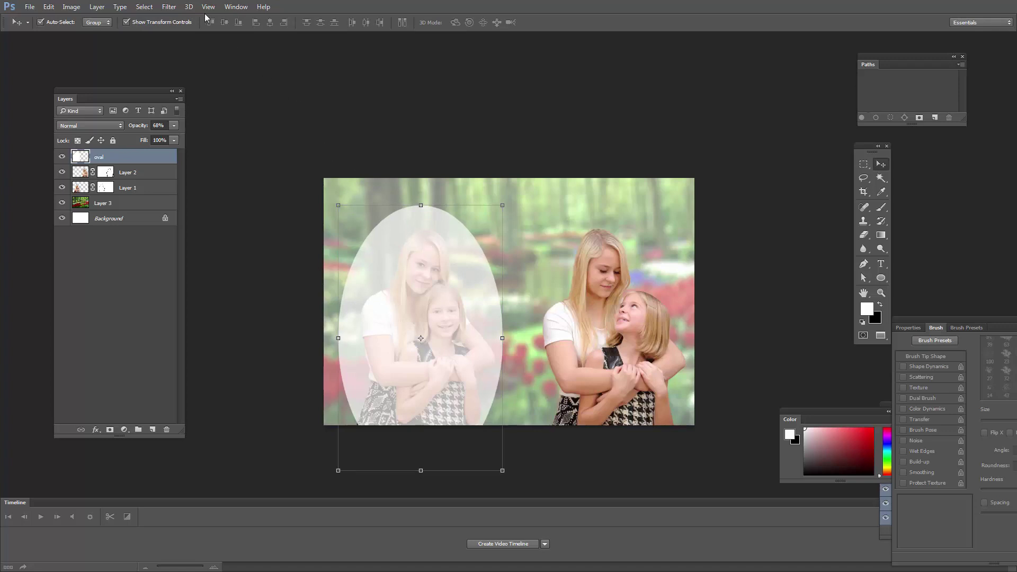
Step: Soften the oval's edges with a Gaussian Blur of about 25 pixels radius
click(172, 7)
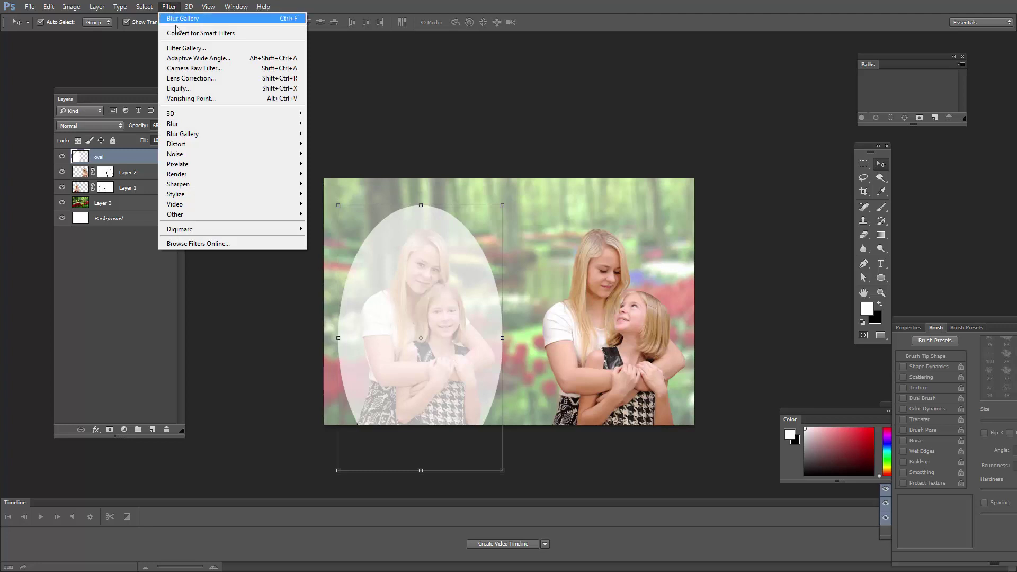
mouse_move(210, 126)
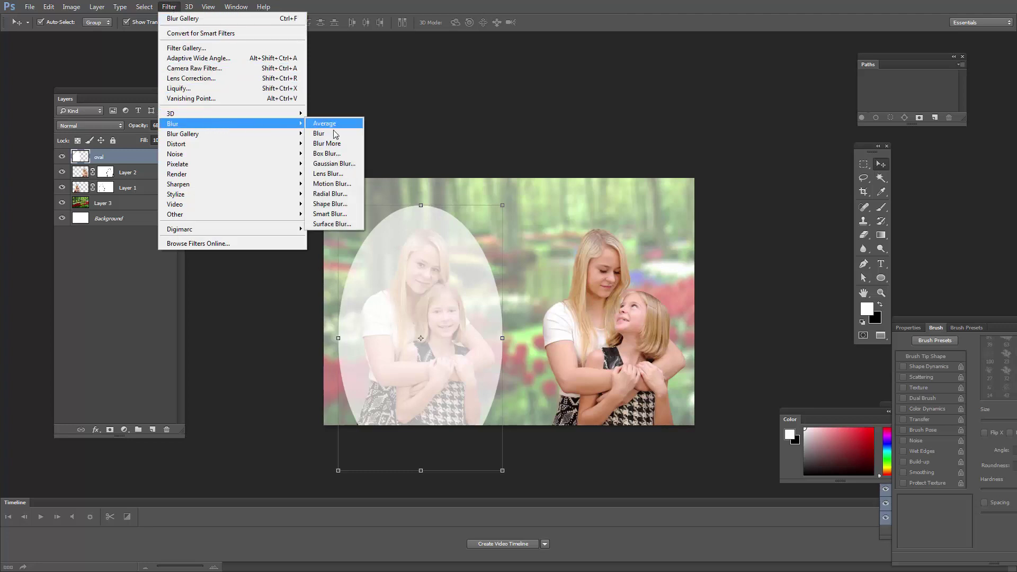
click(343, 164)
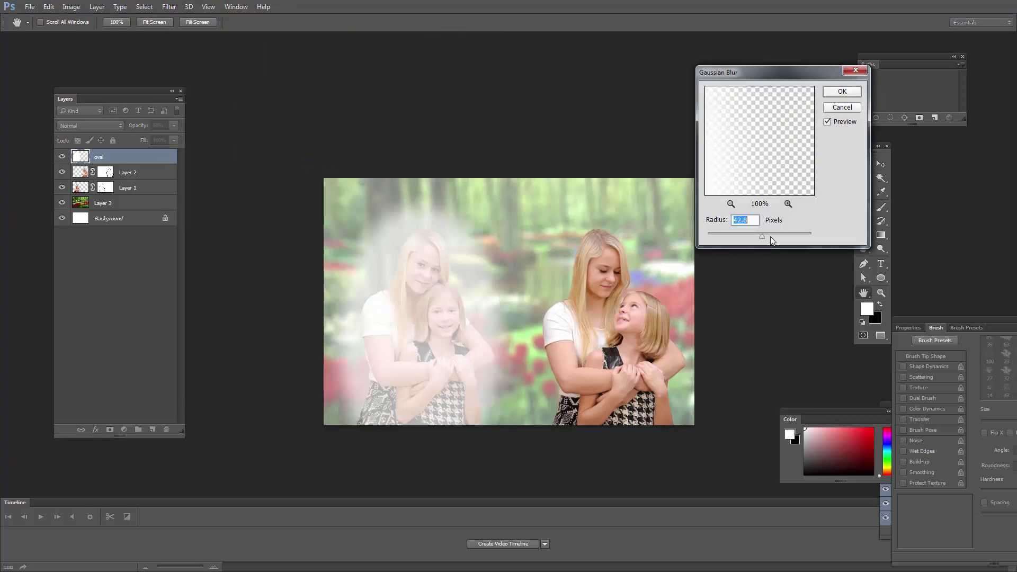
mouse_move(762, 236)
mouse_down()
mouse_move(717, 236)
mouse_move(759, 237)
mouse_up()
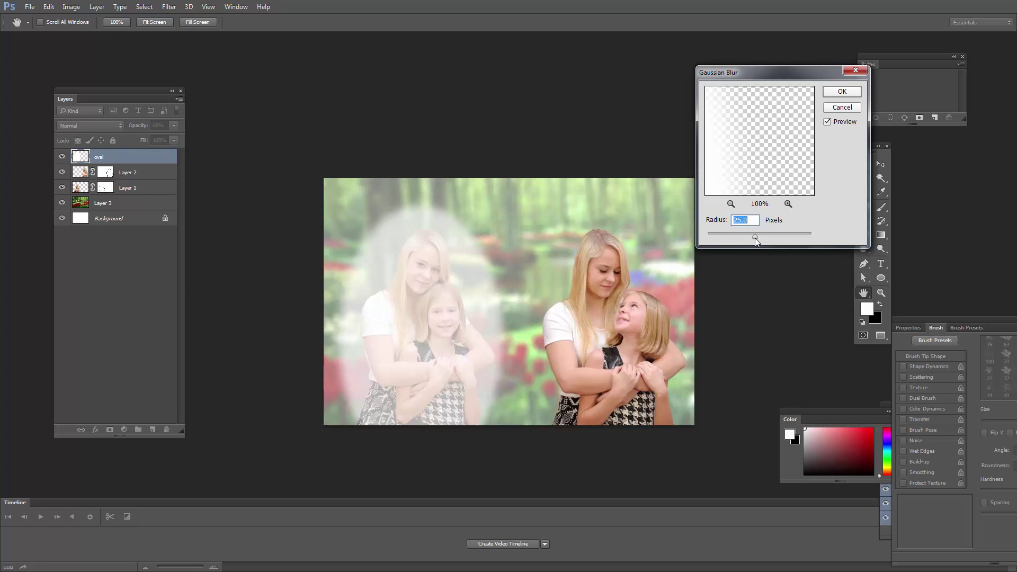
click(836, 93)
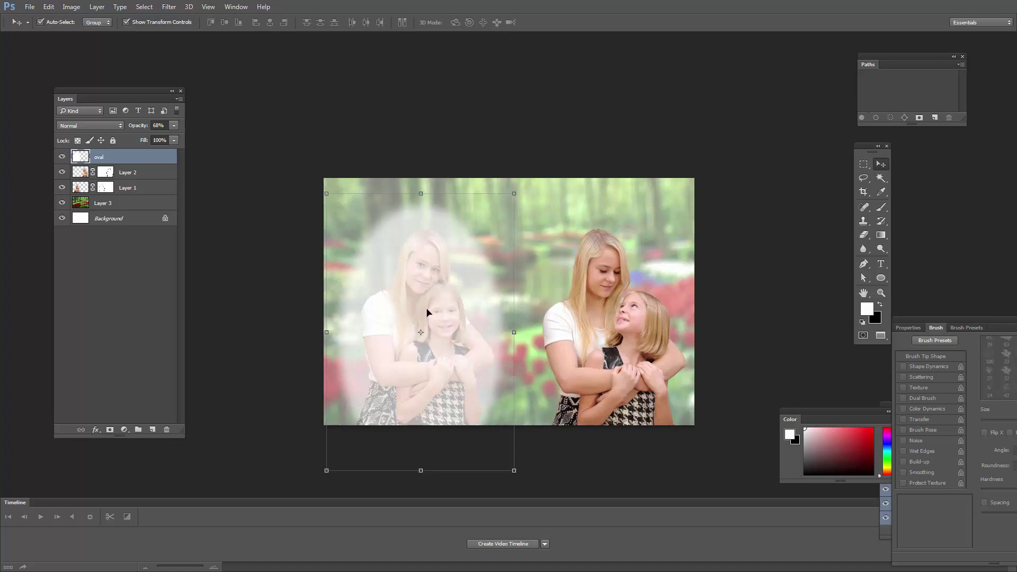
Step: Duplicate the blurred oval over the right pair and set both oval layers to 100% opacity
drag(423, 311, 607, 316)
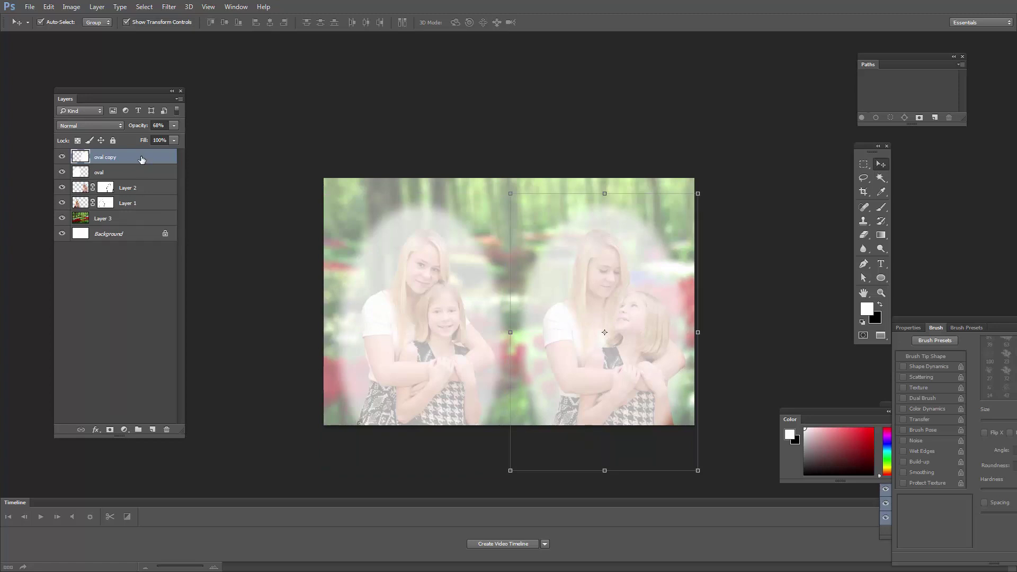
click(174, 125)
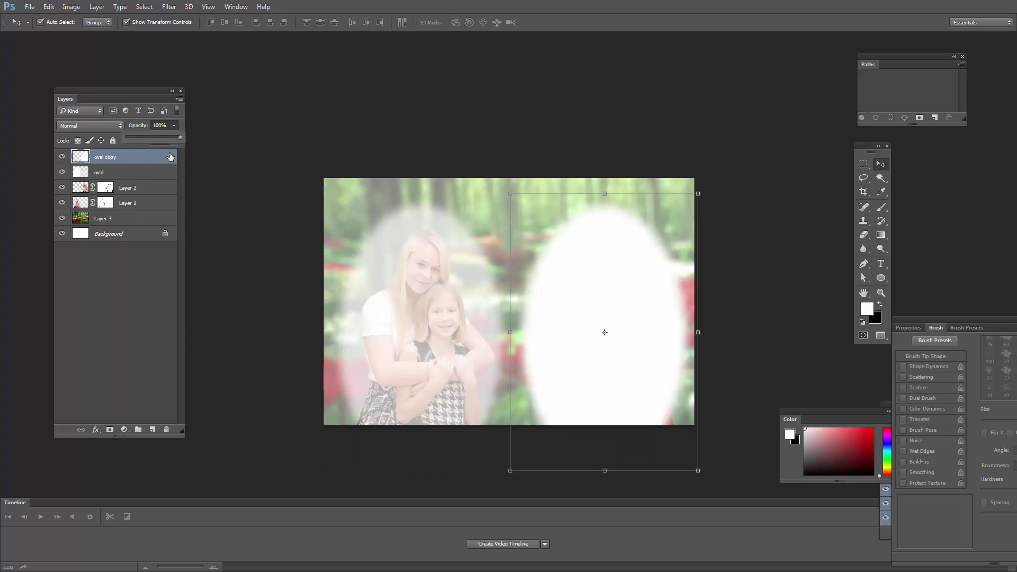
click(148, 172)
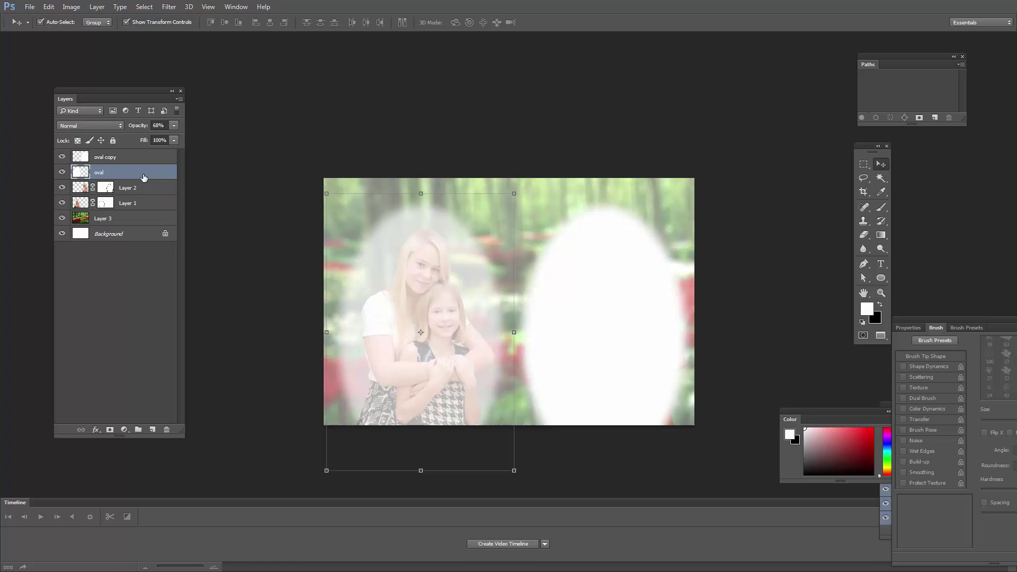
click(173, 125)
drag(187, 139, 188, 138)
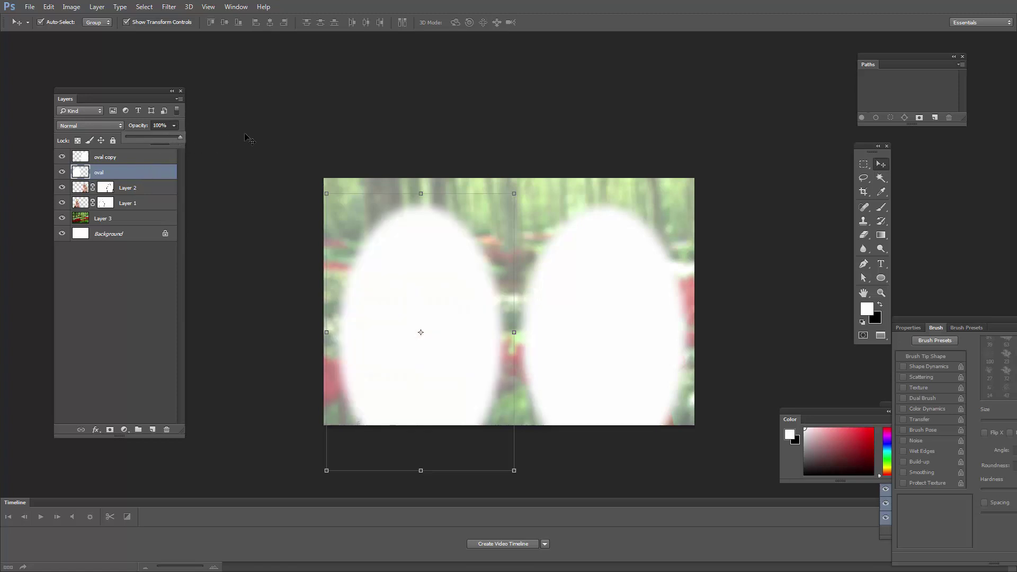
click(286, 133)
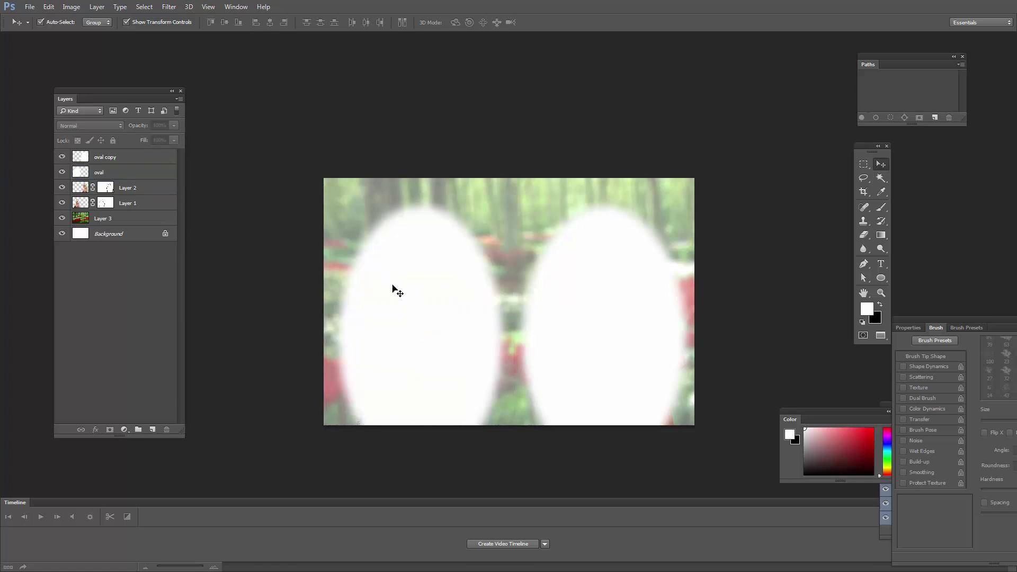
Step: Merge the oval copy down into the oval layer and check the result by toggling the layer's visibility
click(142, 157)
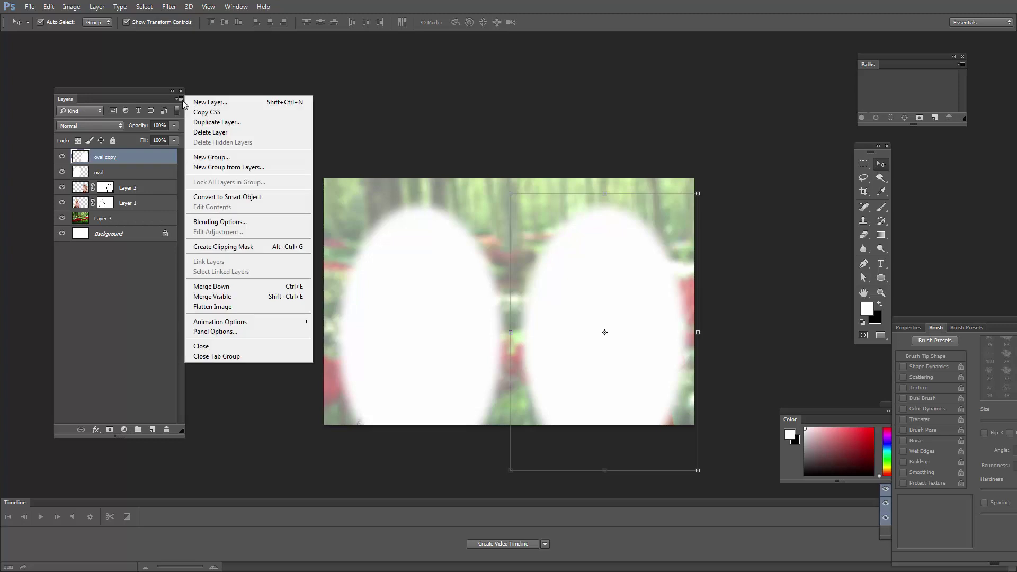
click(233, 287)
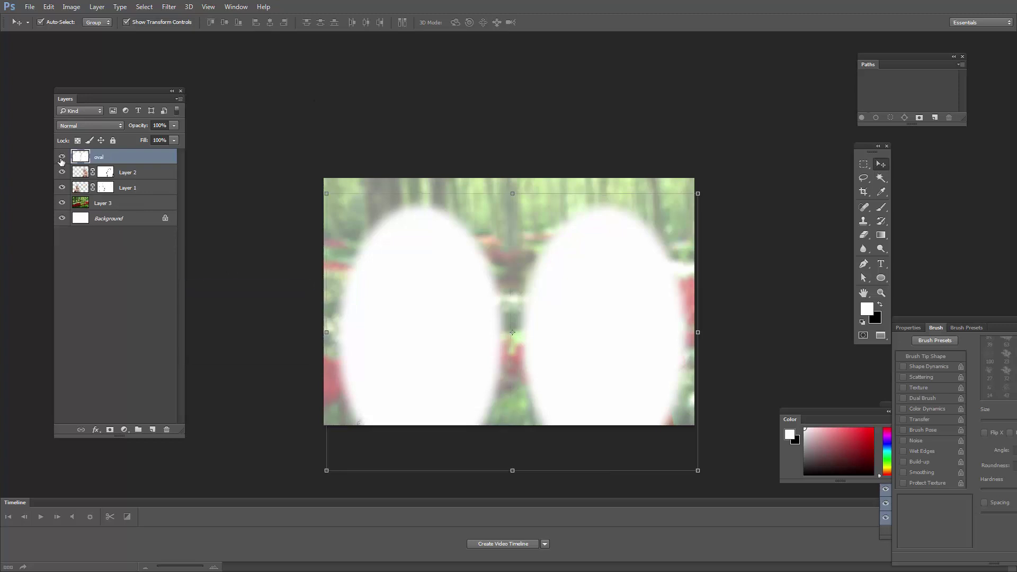
click(62, 157)
click(62, 157)
Step: Load the merged ovals as a selection, hide the oval layer and make the garden layer, Layer 3, active
ctrl+click(81, 157)
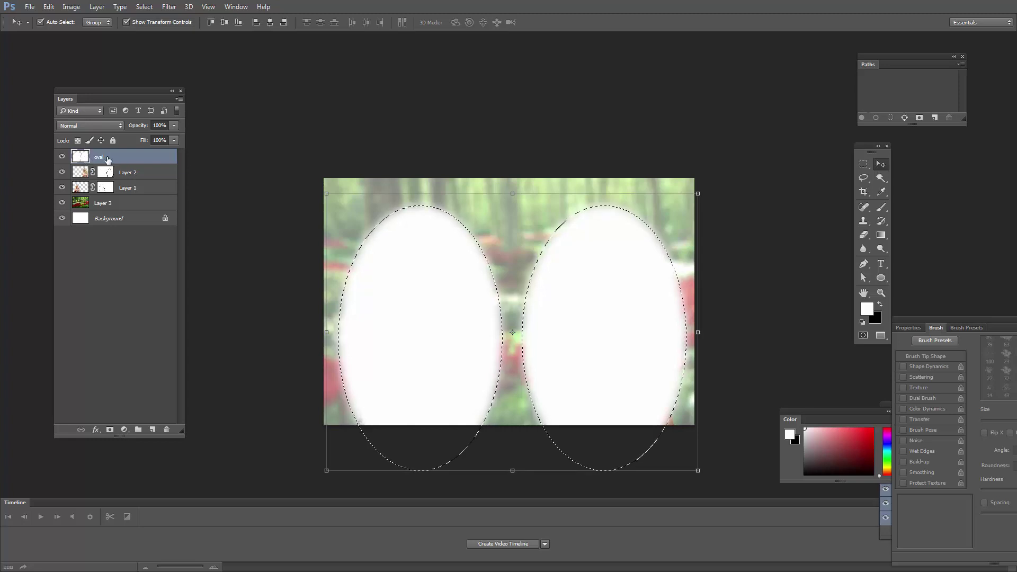
click(62, 157)
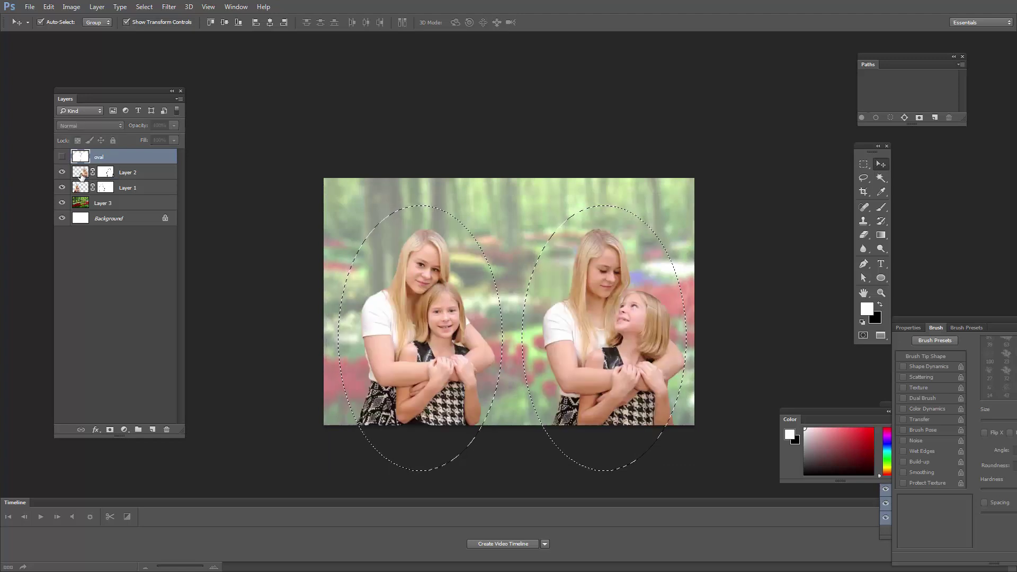
click(79, 175)
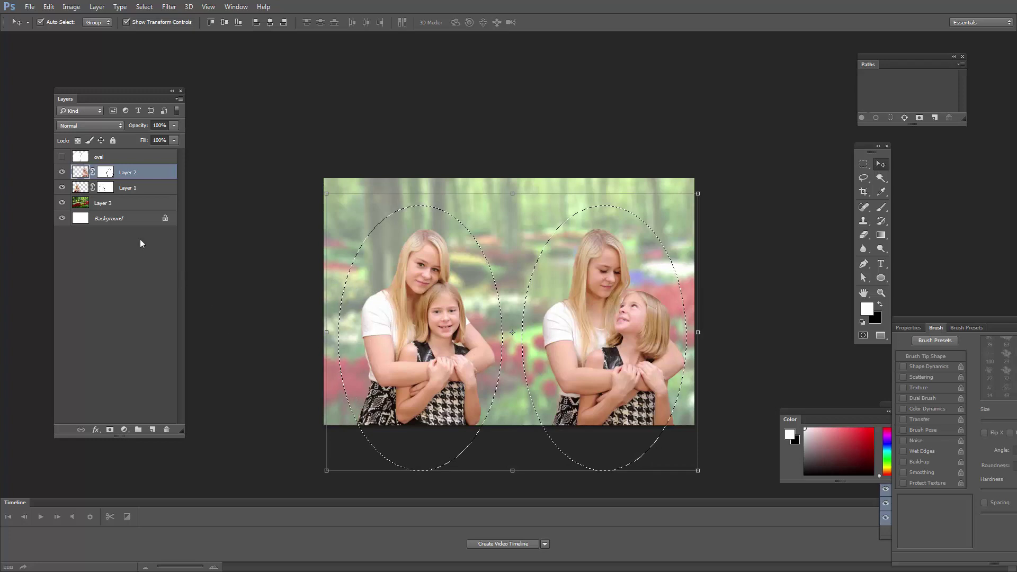
click(82, 205)
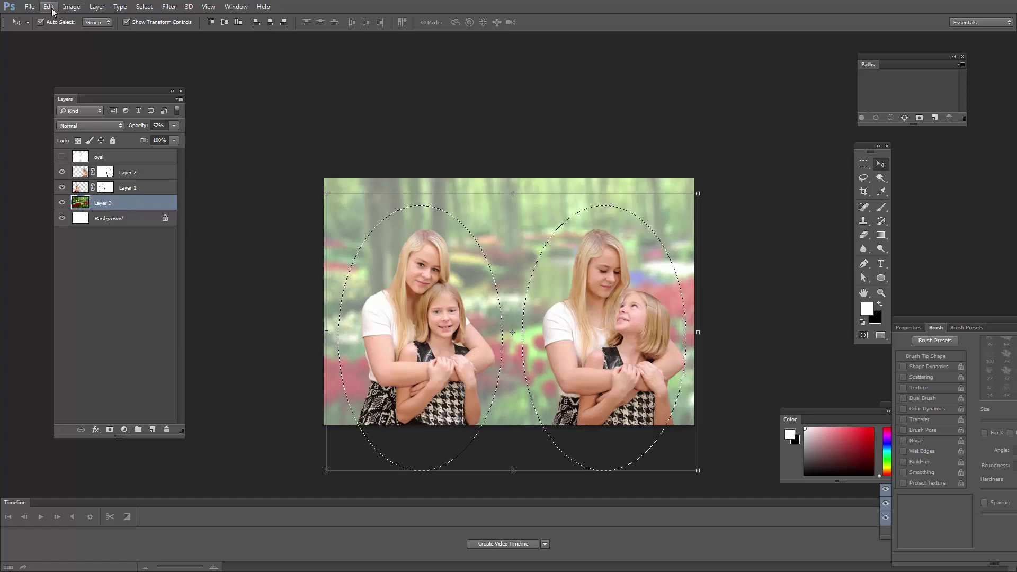
Step: Invert the selection so it covers the area outside the two ovals
click(72, 9)
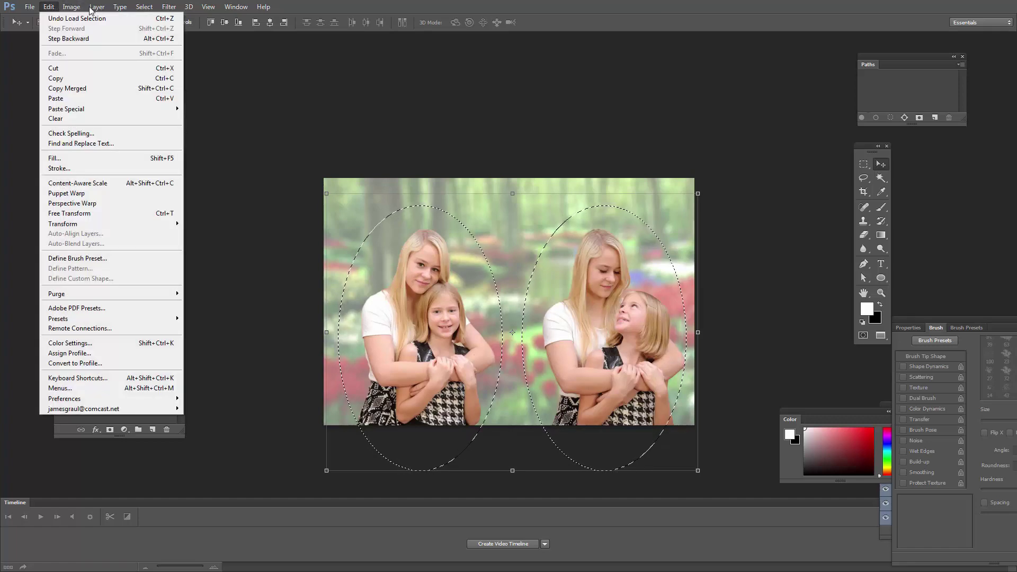
mouse_move(97, 10)
mouse_move(144, 7)
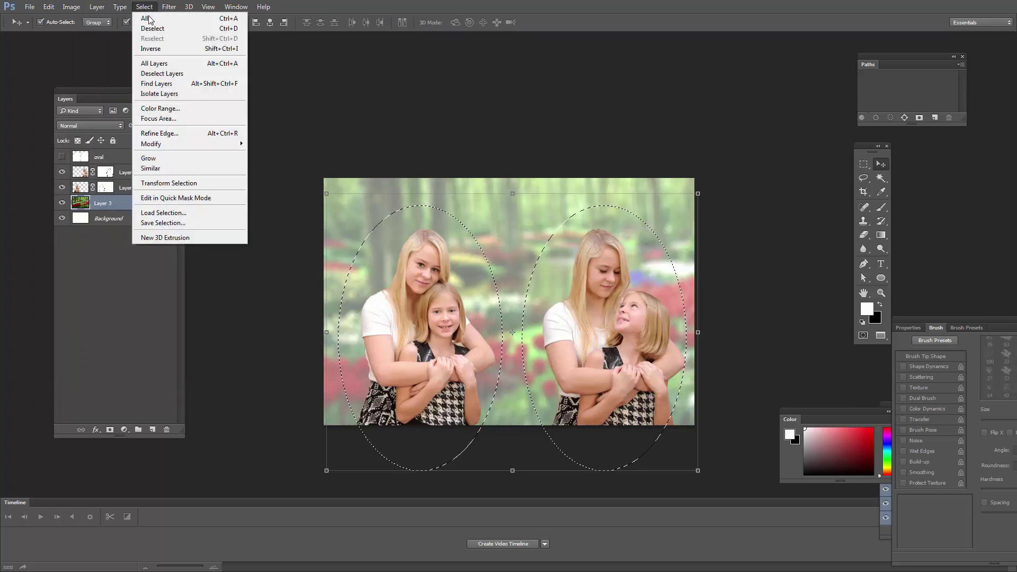
click(156, 50)
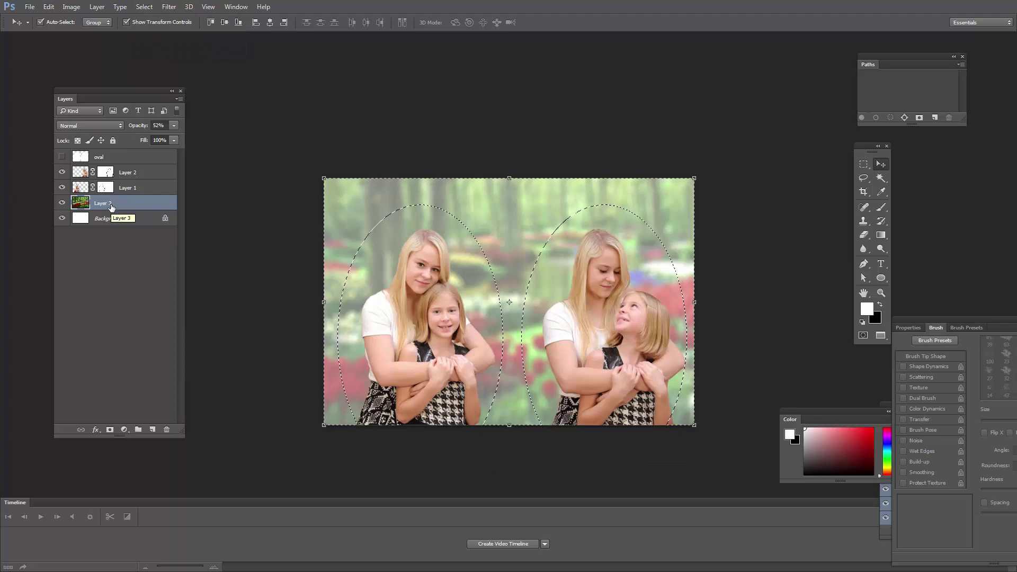
Step: Try deleting the garden outside the ovals from Layer 3, then undo the deletion
key(Delete)
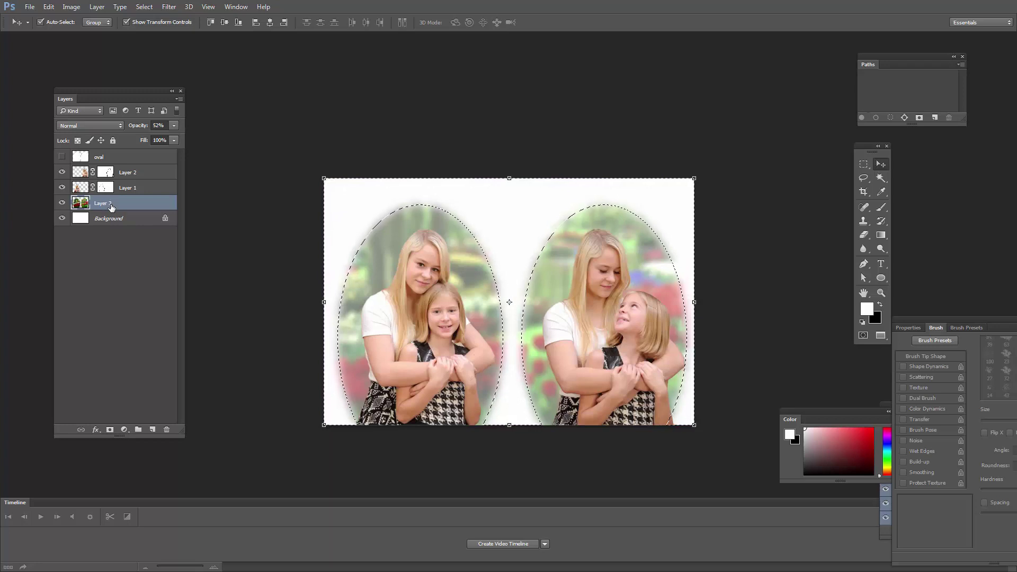
key(ctrl+z)
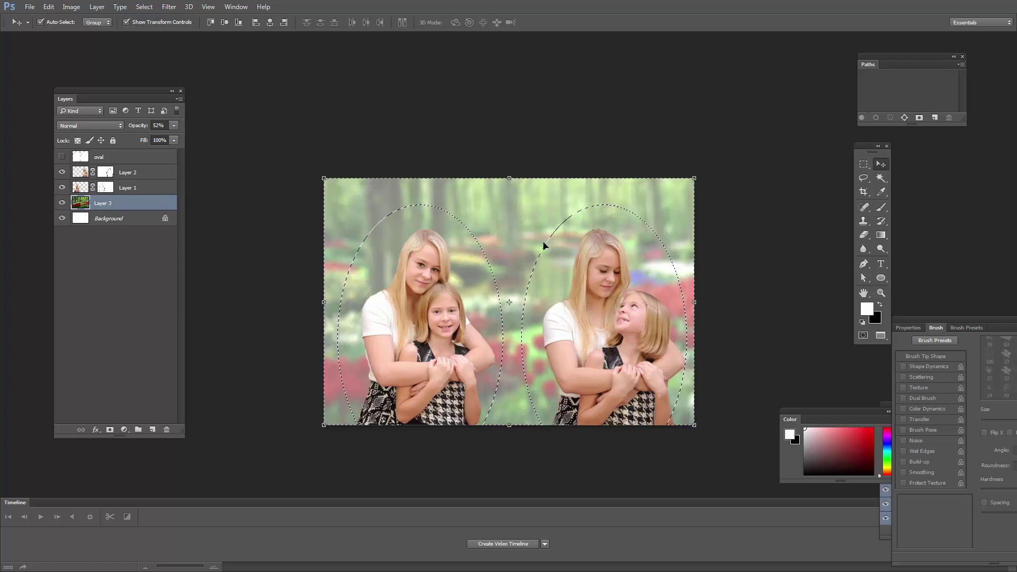
Step: Add a layer mask to Layer 3 from the selection and invert the mask to keep the garden only inside the ovals
click(109, 430)
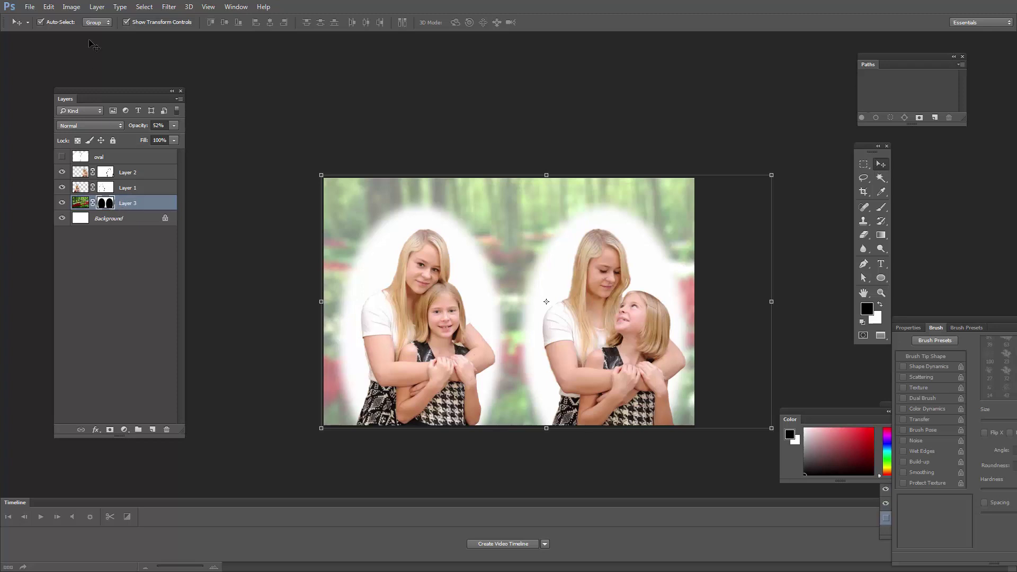
click(72, 8)
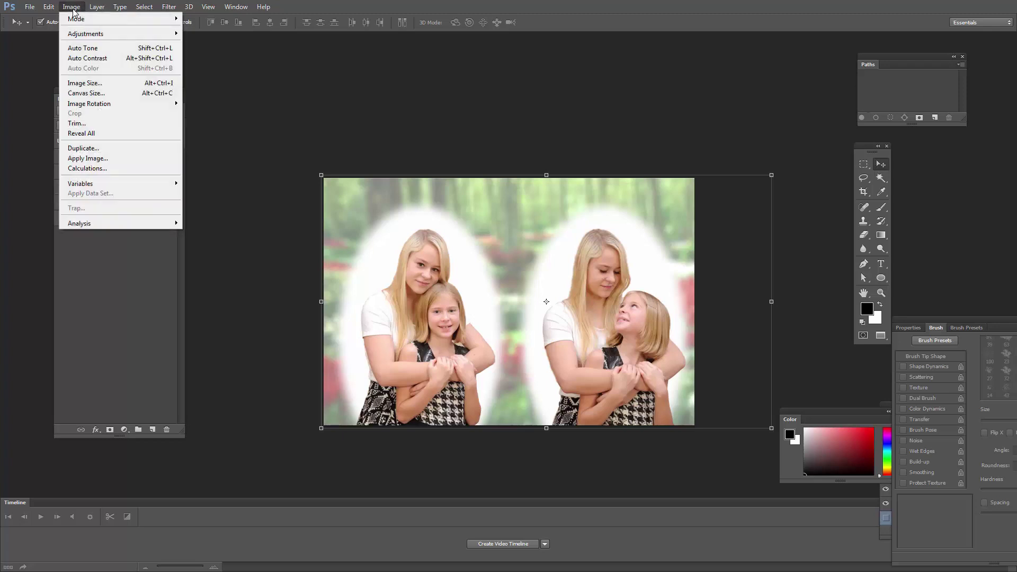
mouse_move(87, 34)
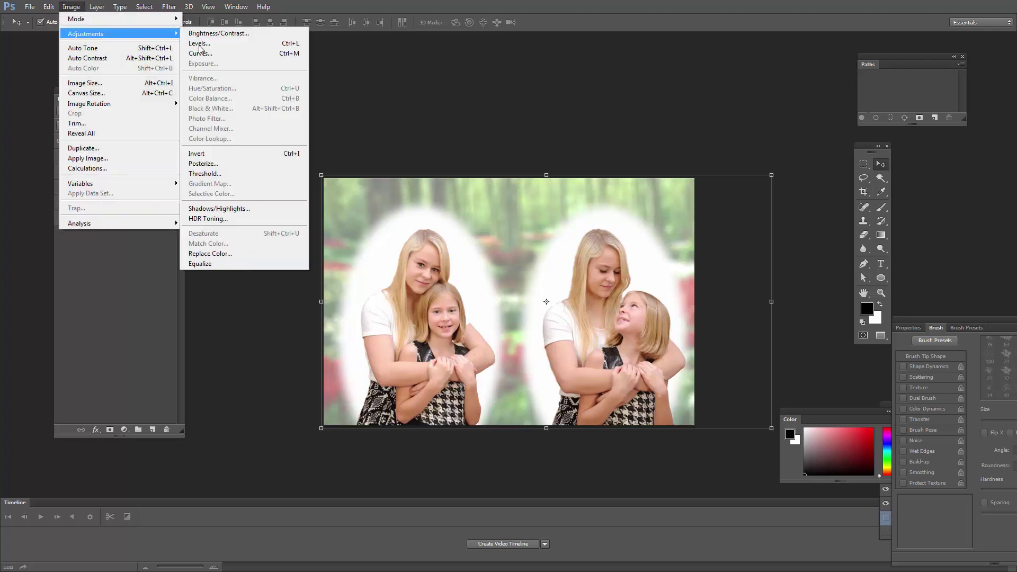
click(240, 156)
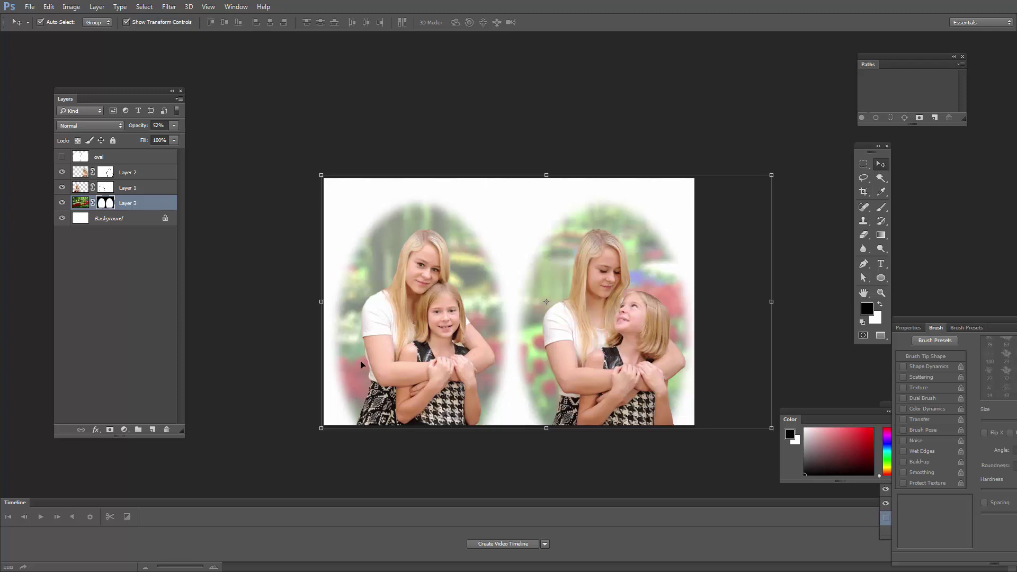
click(364, 104)
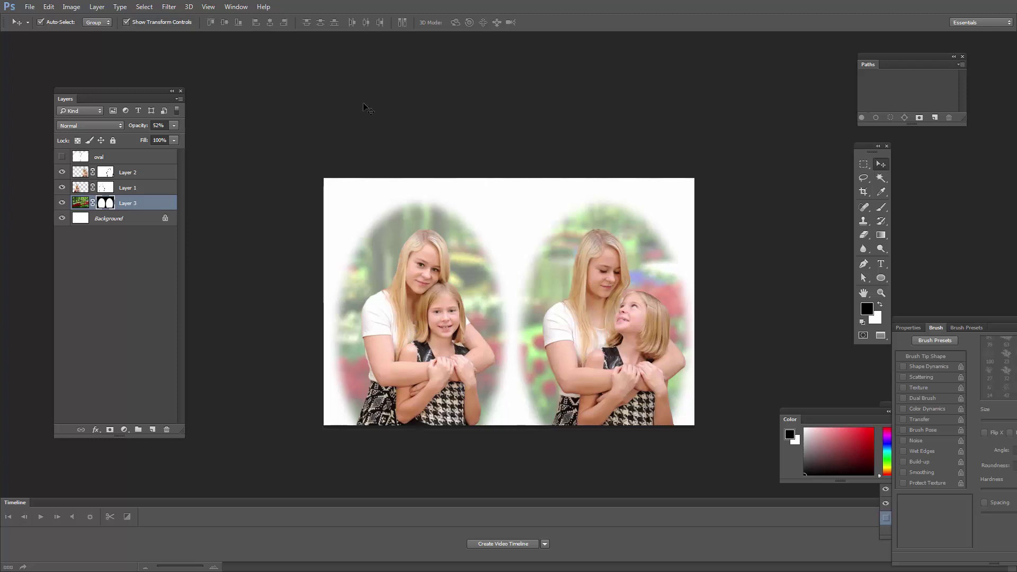